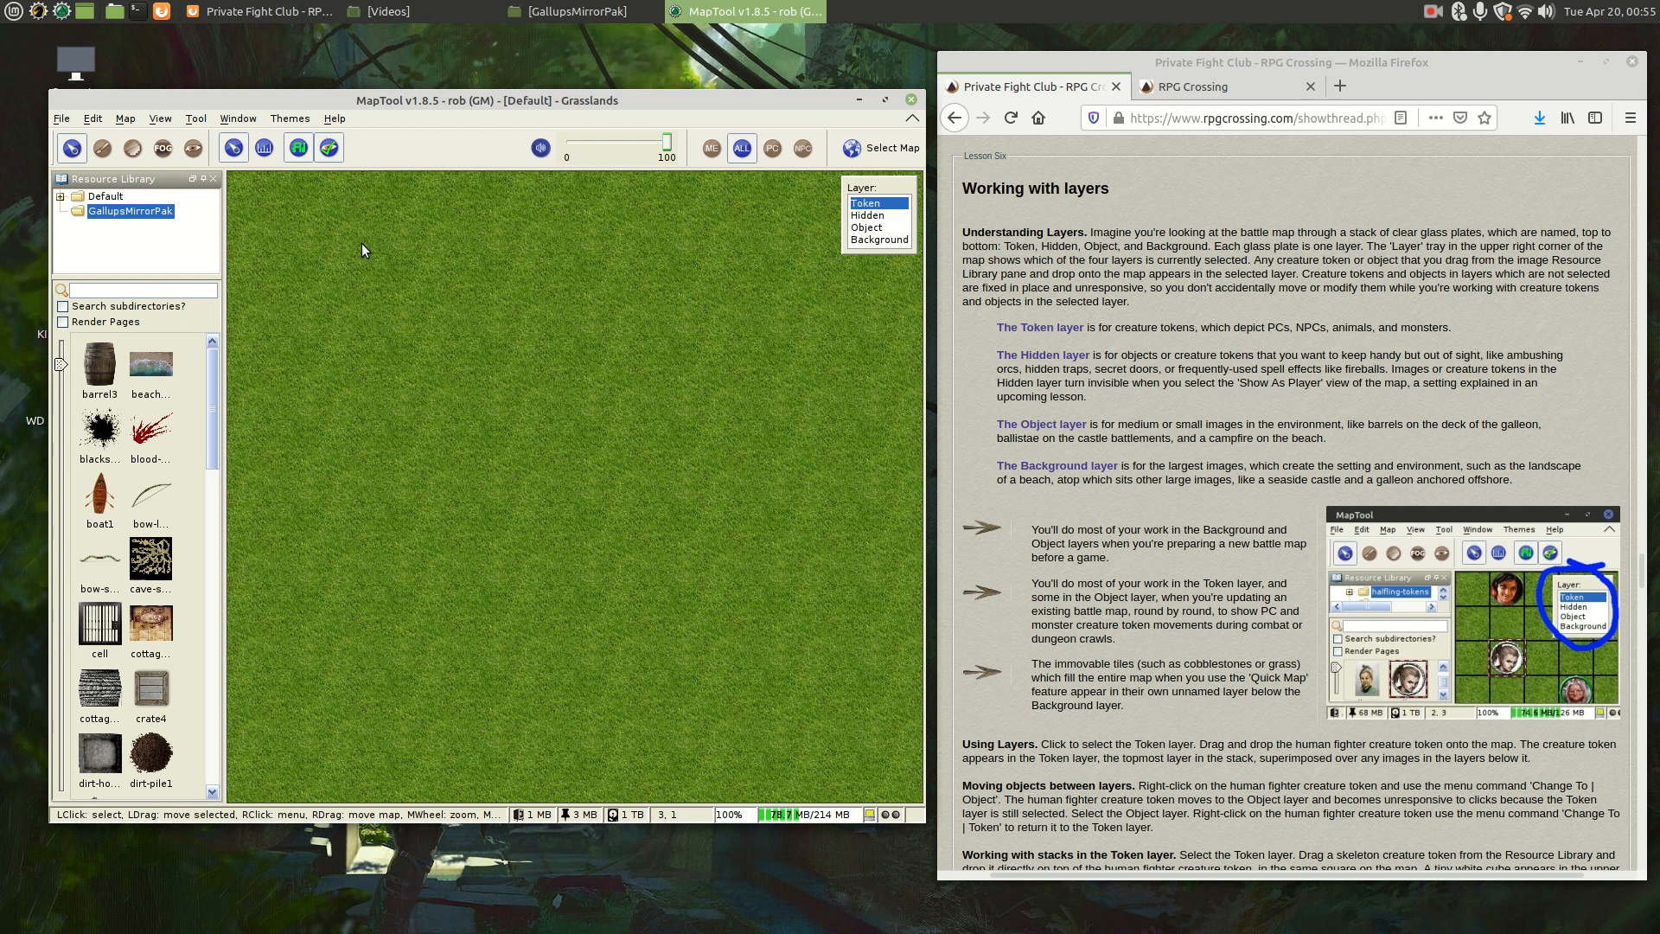
Step: Open the recent campaign myawesomecampaign.cmpgn
{"action": "left_click", "coordinate": [62, 121]}
{"action": "mouse_move", "coordinate": [122, 319]}
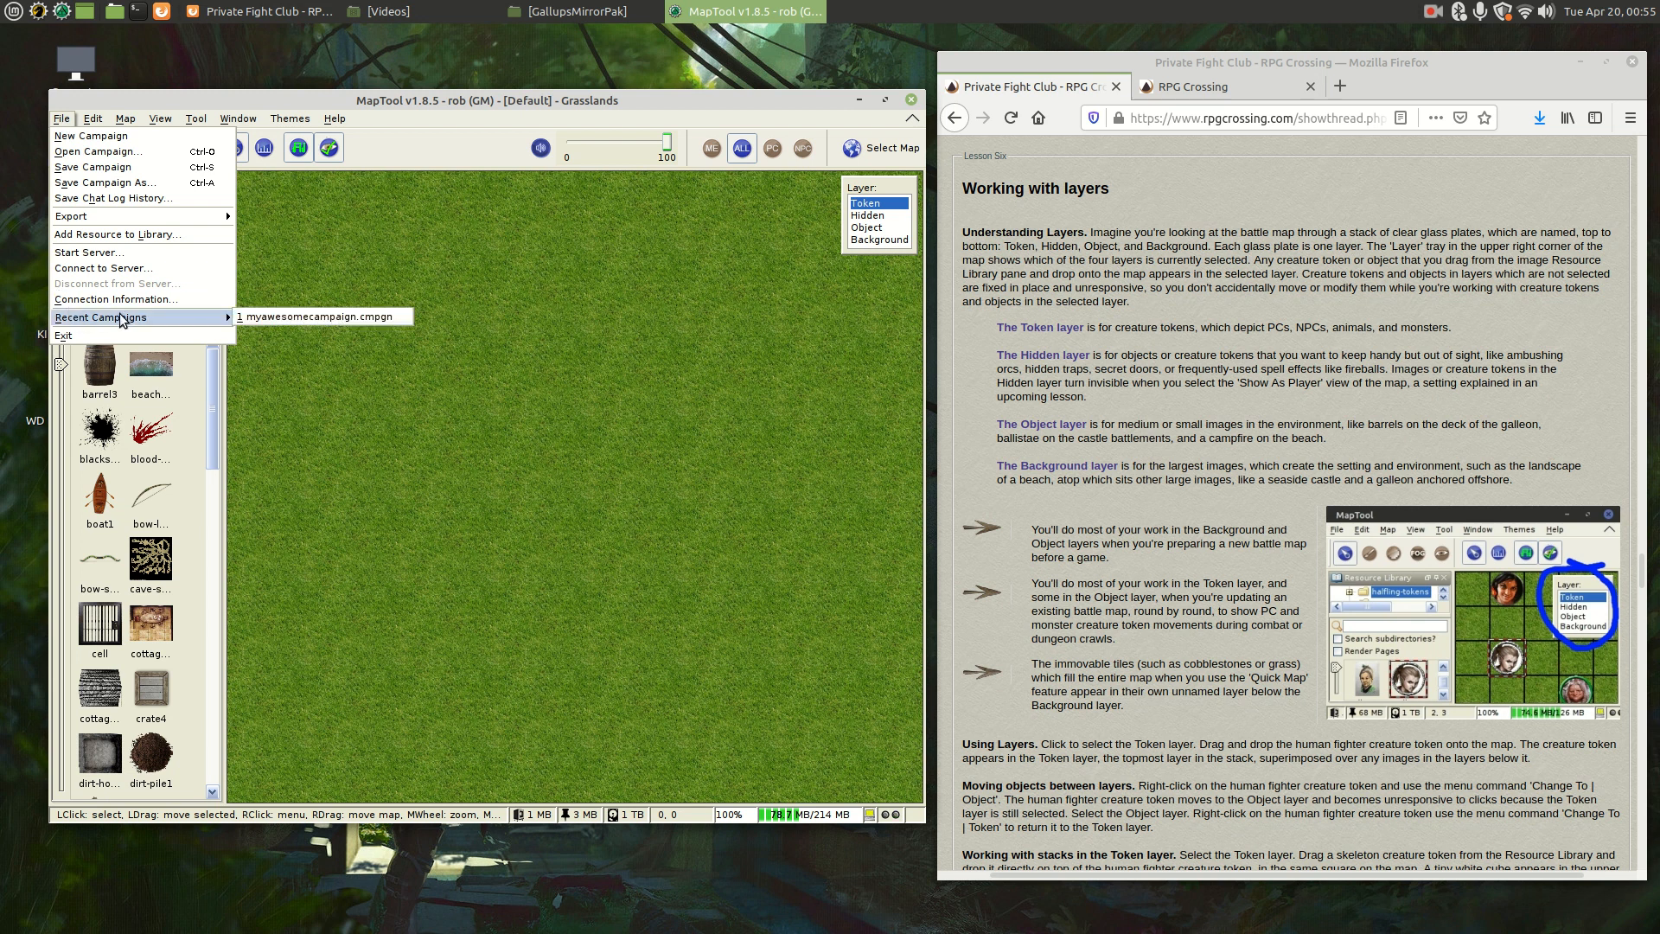
{"action": "left_click", "coordinate": [295, 317]}
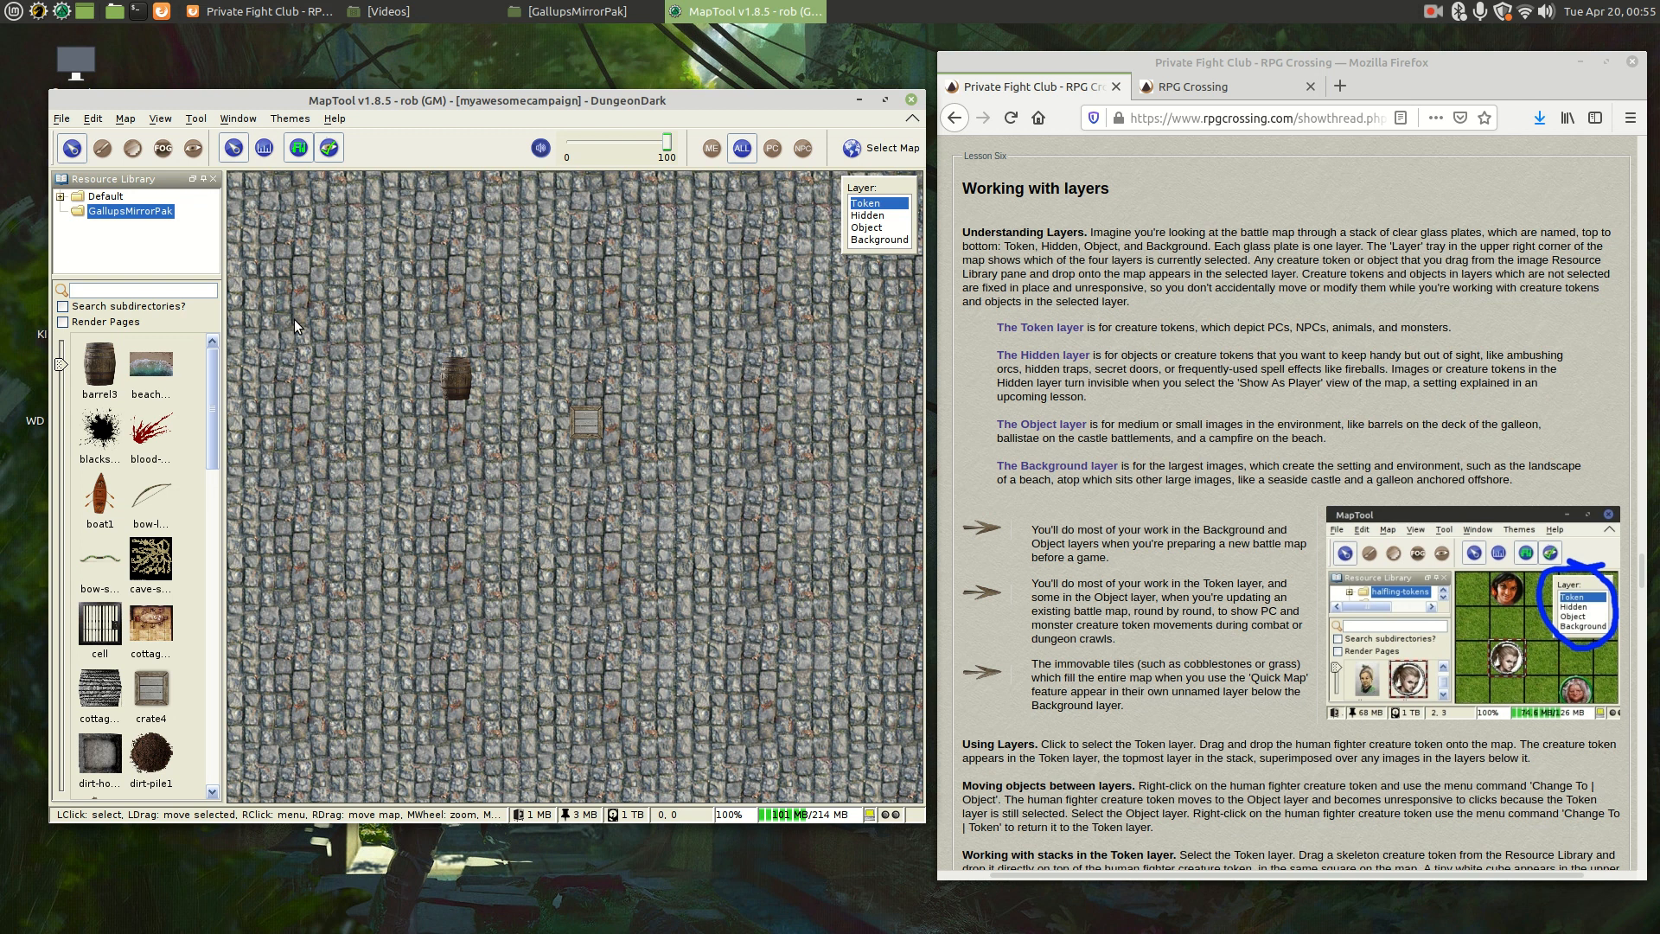
Step: Show the grid on the DungeonDark map and set its line width to 2
{"action": "left_click", "coordinate": [164, 122]}
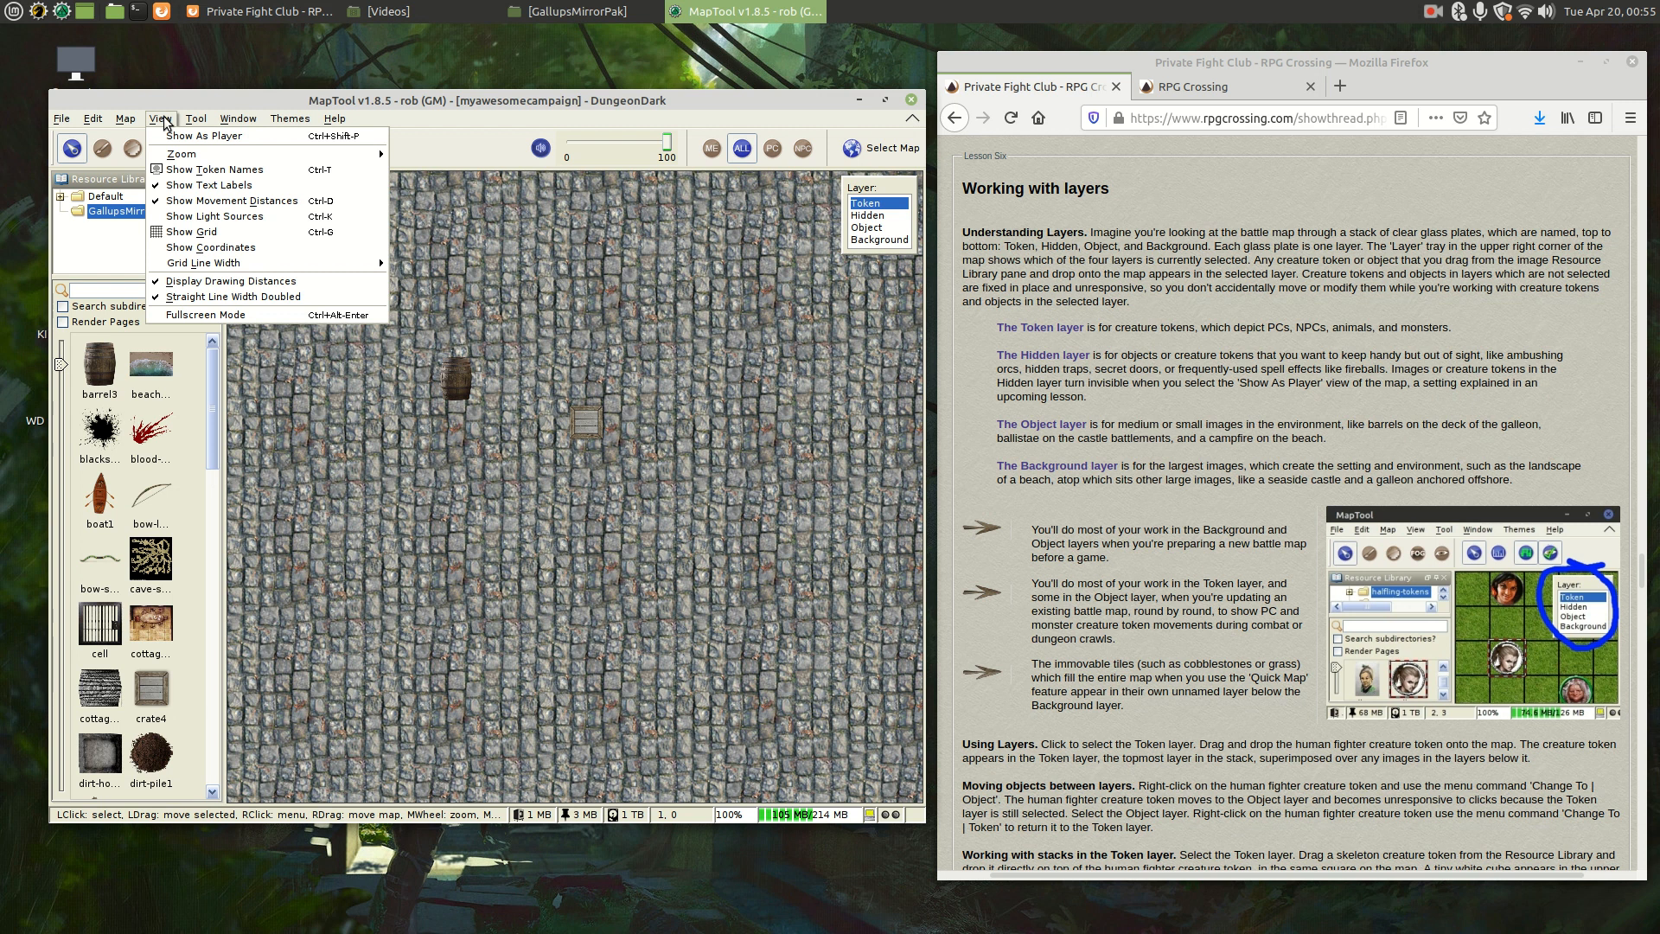
{"action": "left_click", "coordinate": [192, 232]}
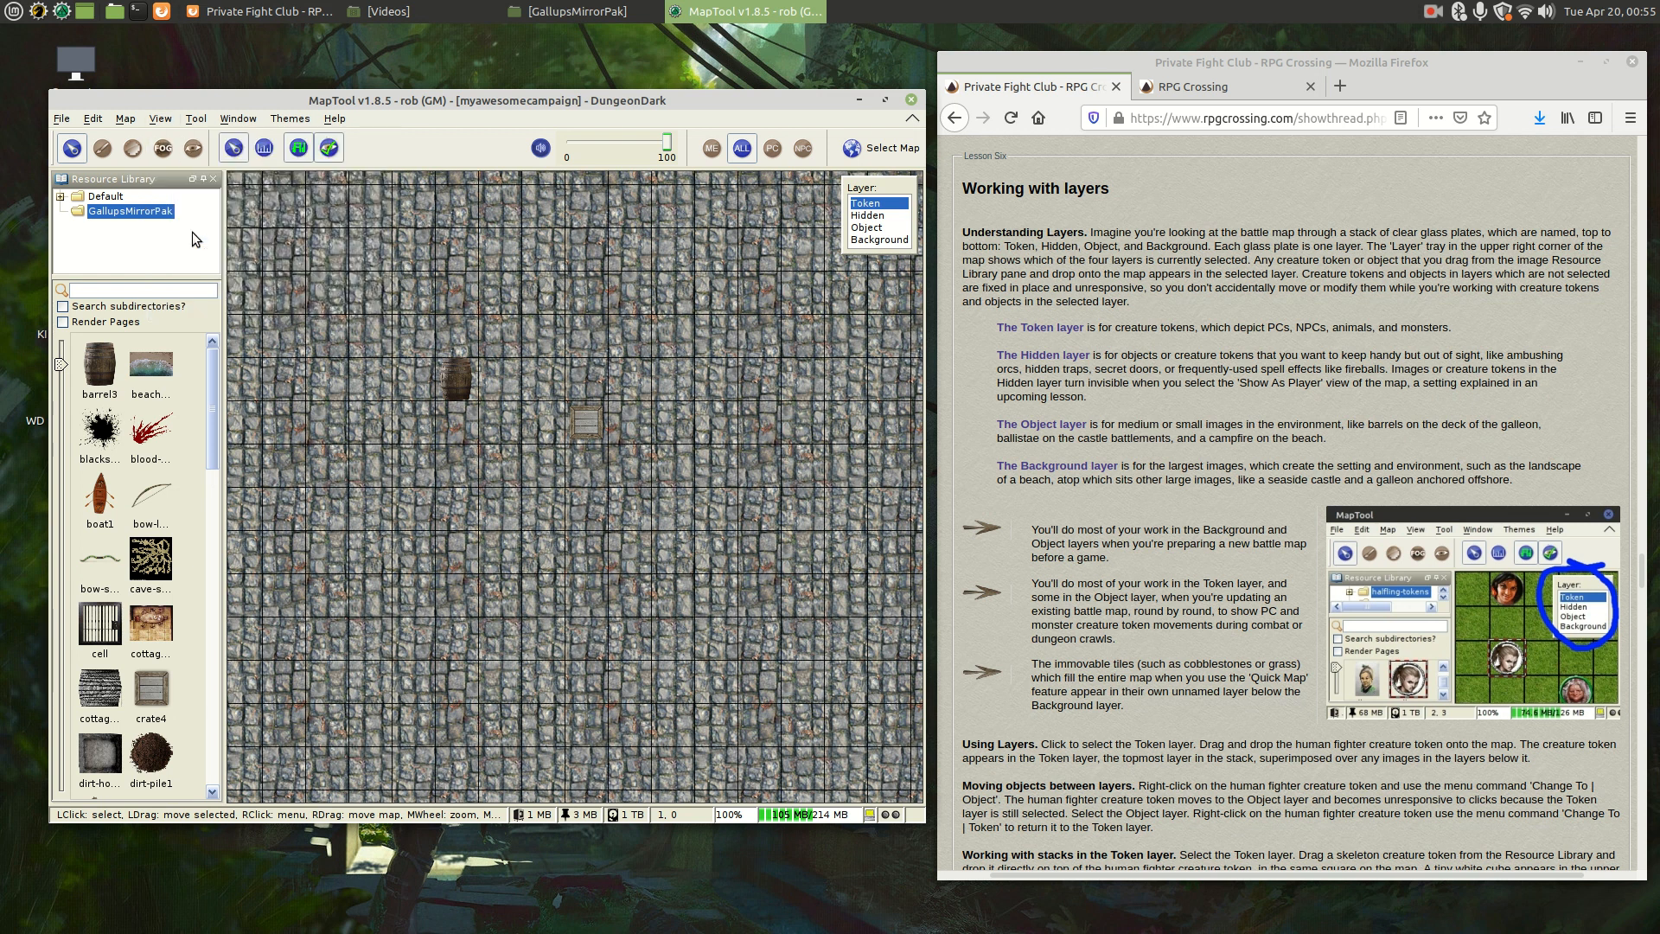
{"action": "left_click", "coordinate": [160, 121]}
{"action": "mouse_move", "coordinate": [270, 263]}
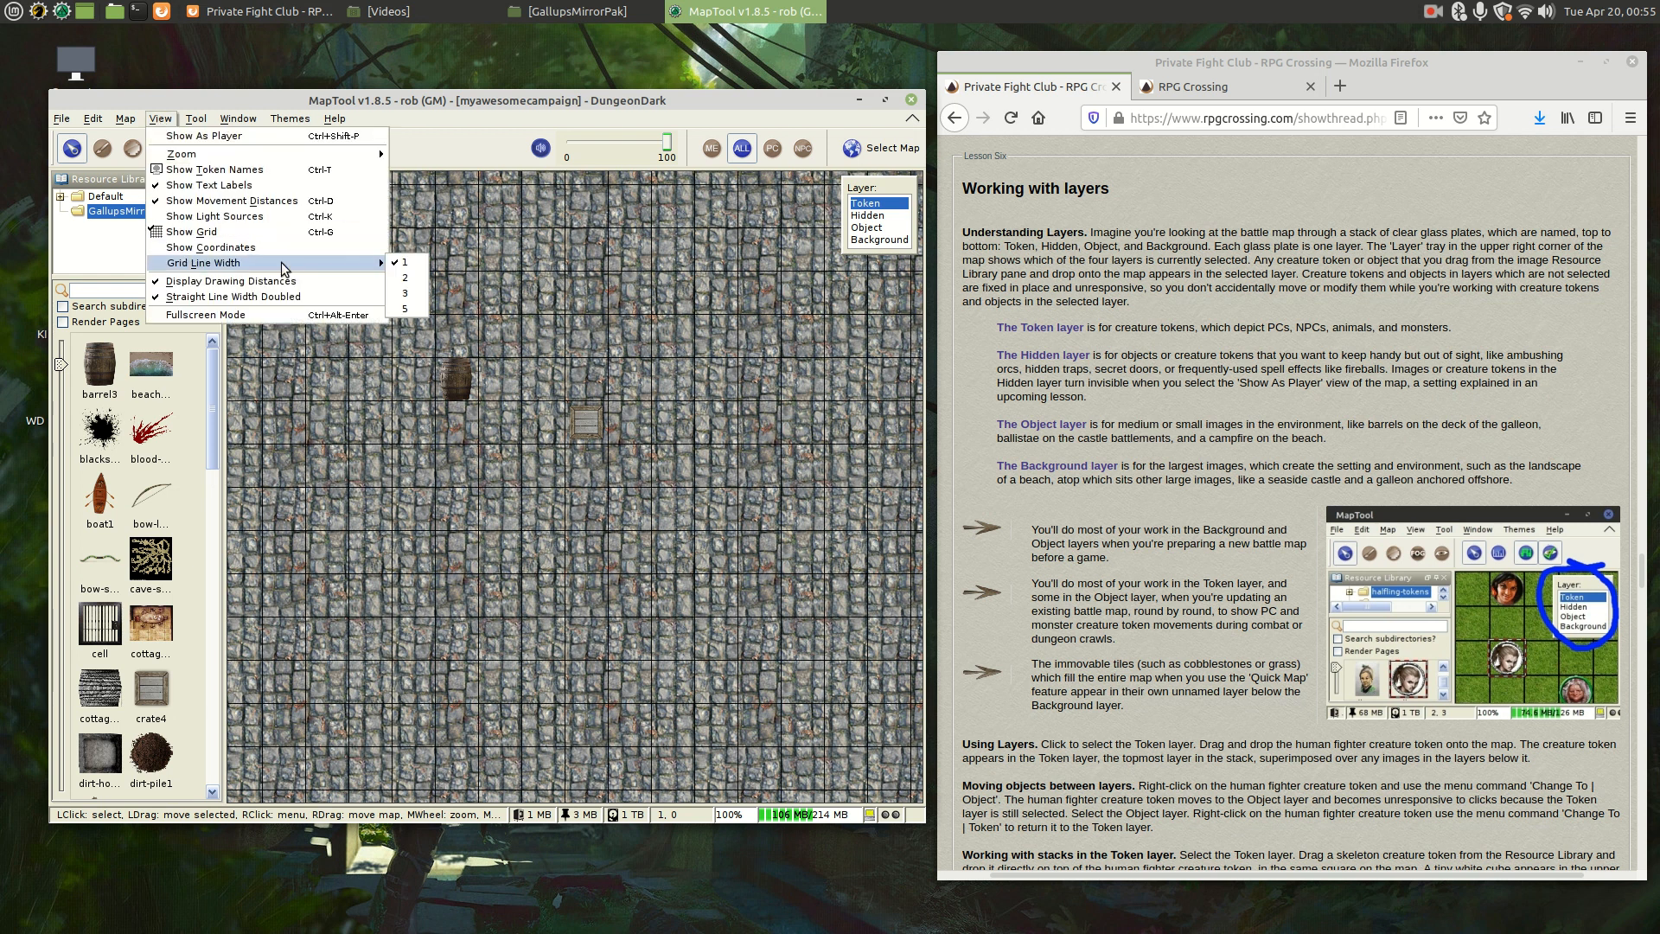
{"action": "left_click", "coordinate": [423, 280]}
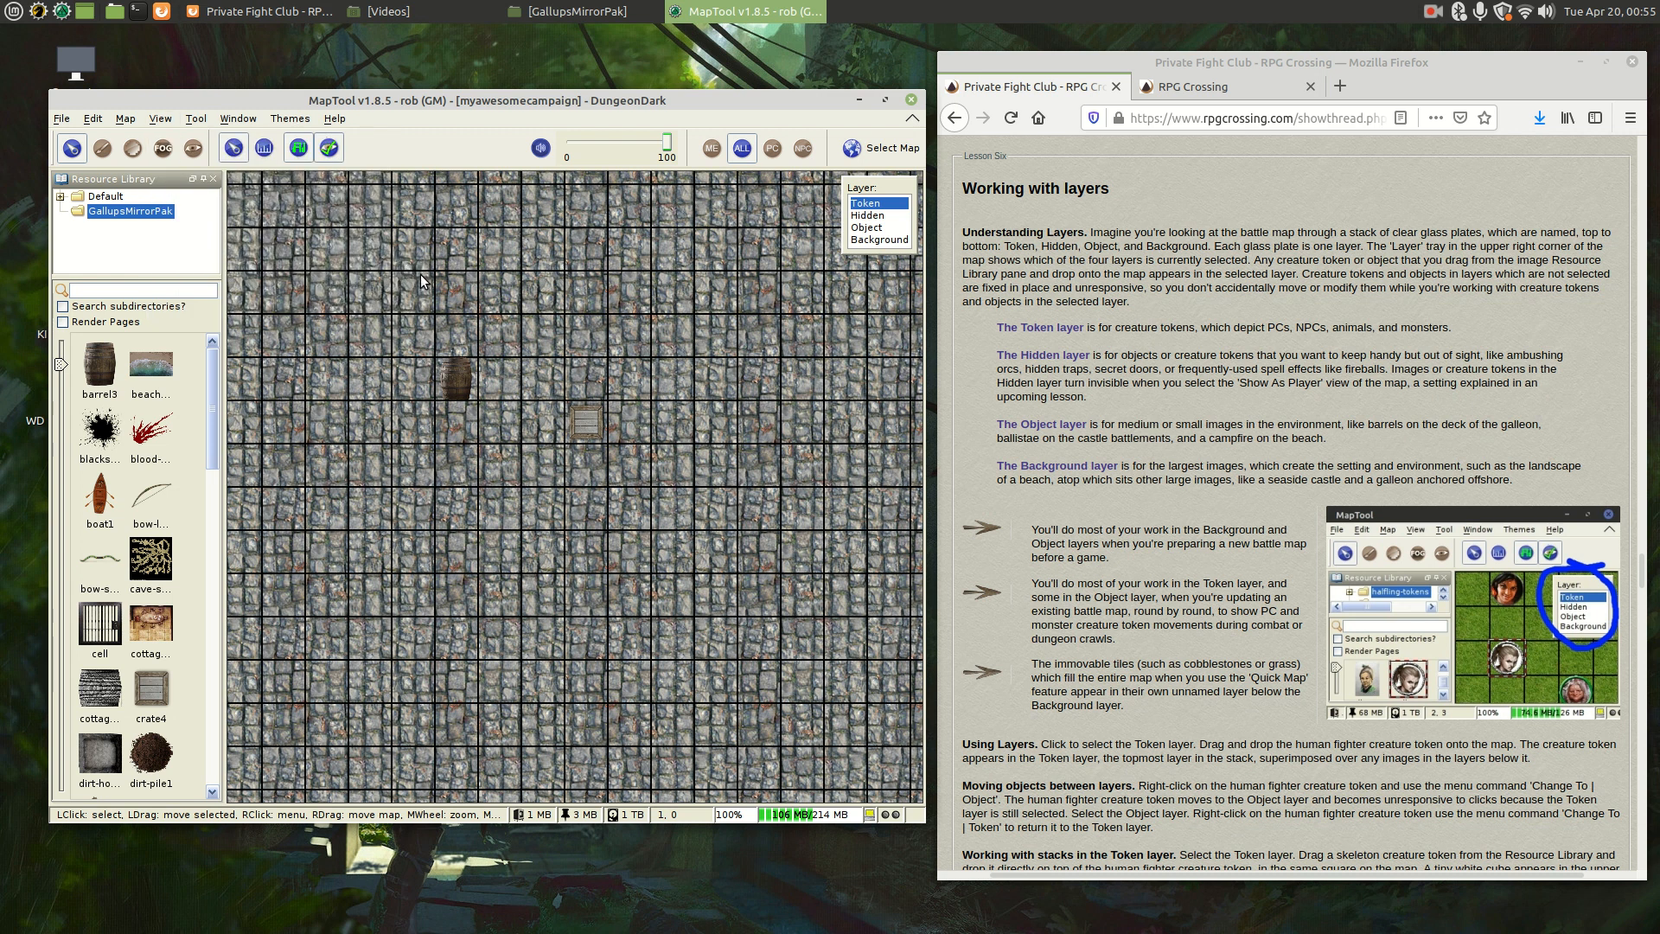
Step: Show the row and column coordinates on the map grid
{"action": "left_click", "coordinate": [161, 121]}
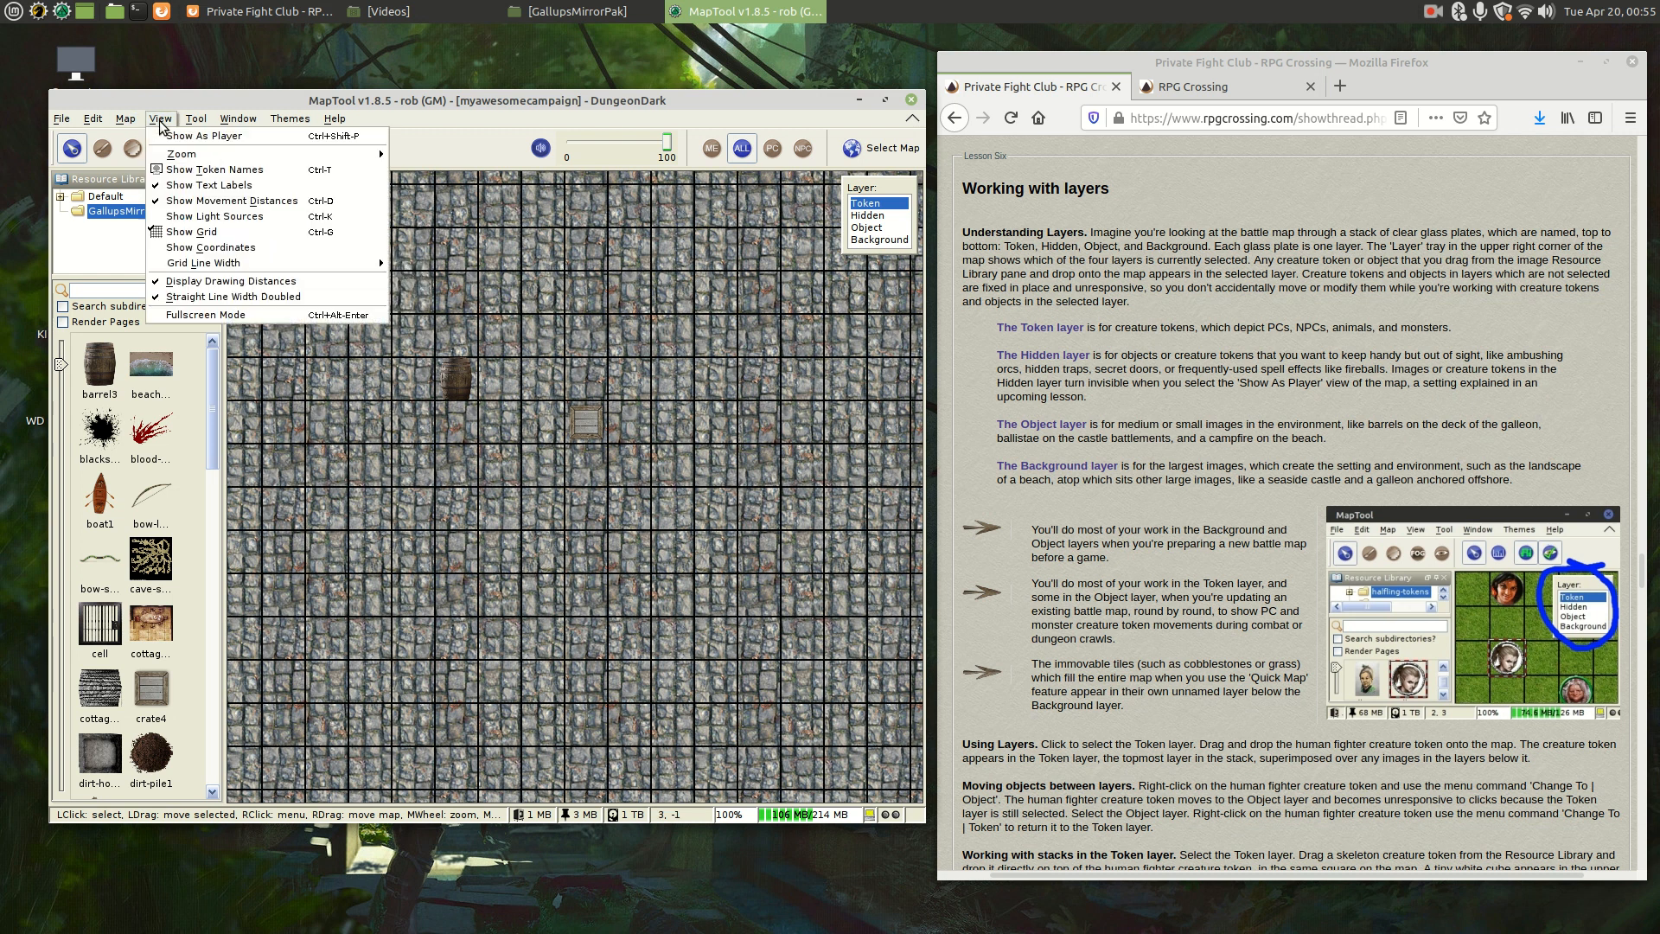
{"action": "left_click", "coordinate": [211, 248]}
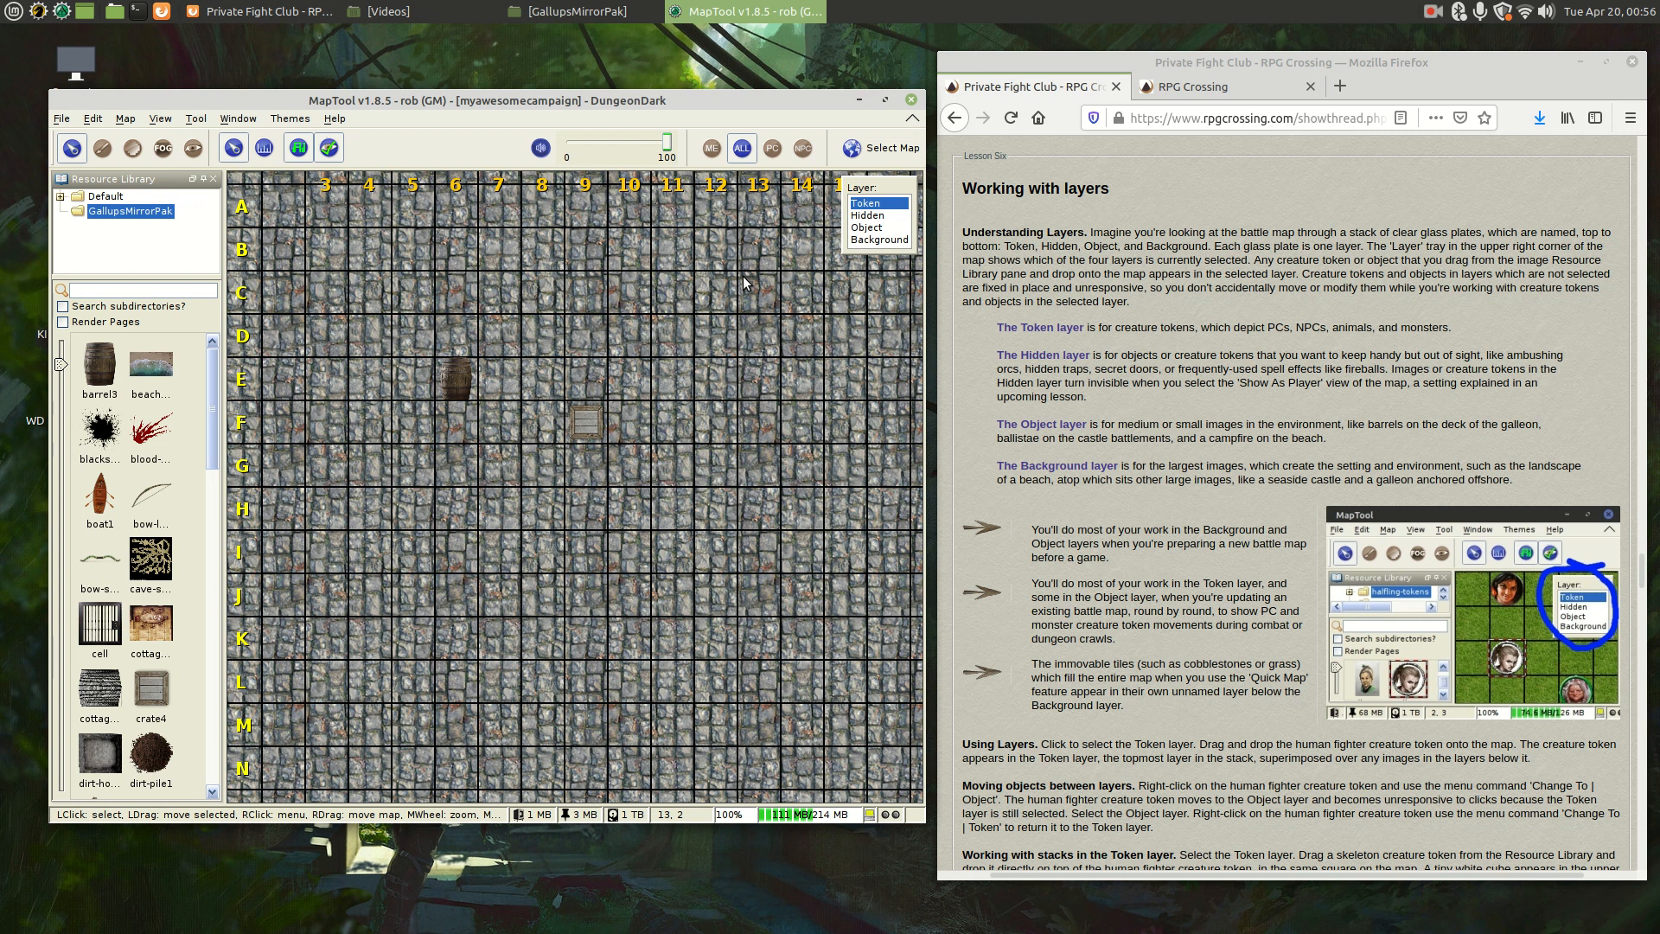
Step: Step through the Hidden, Object and Background map layers, finishing on the Token layer
{"action": "left_click", "coordinate": [891, 215]}
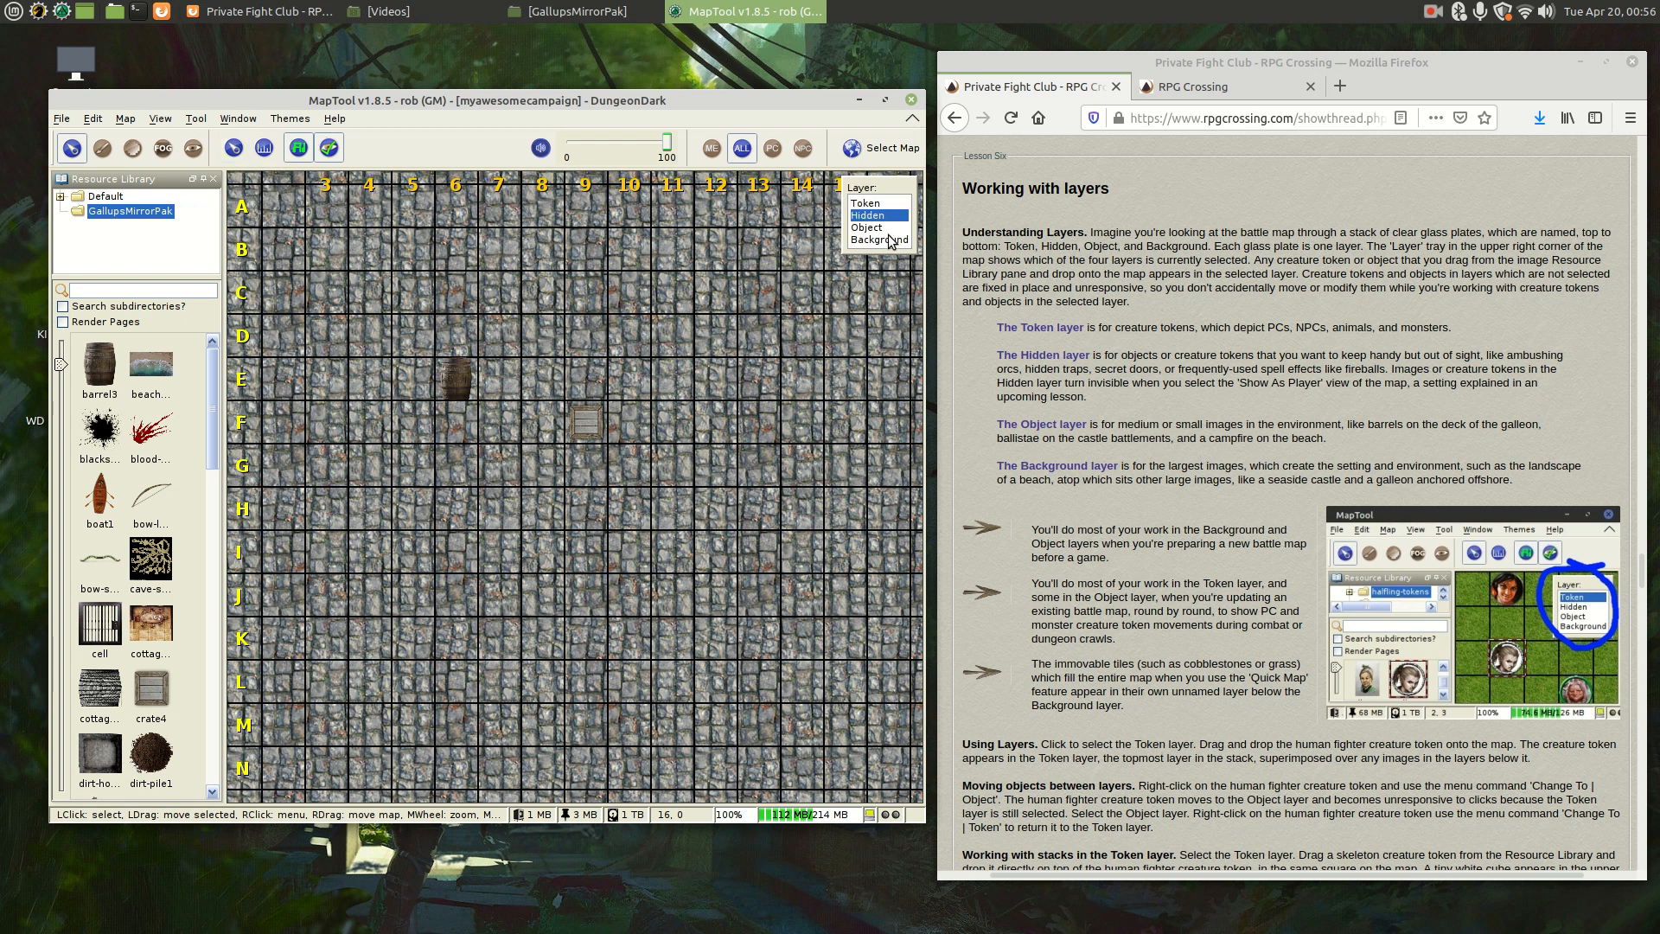
{"action": "left_click", "coordinate": [889, 230]}
{"action": "left_click", "coordinate": [892, 241]}
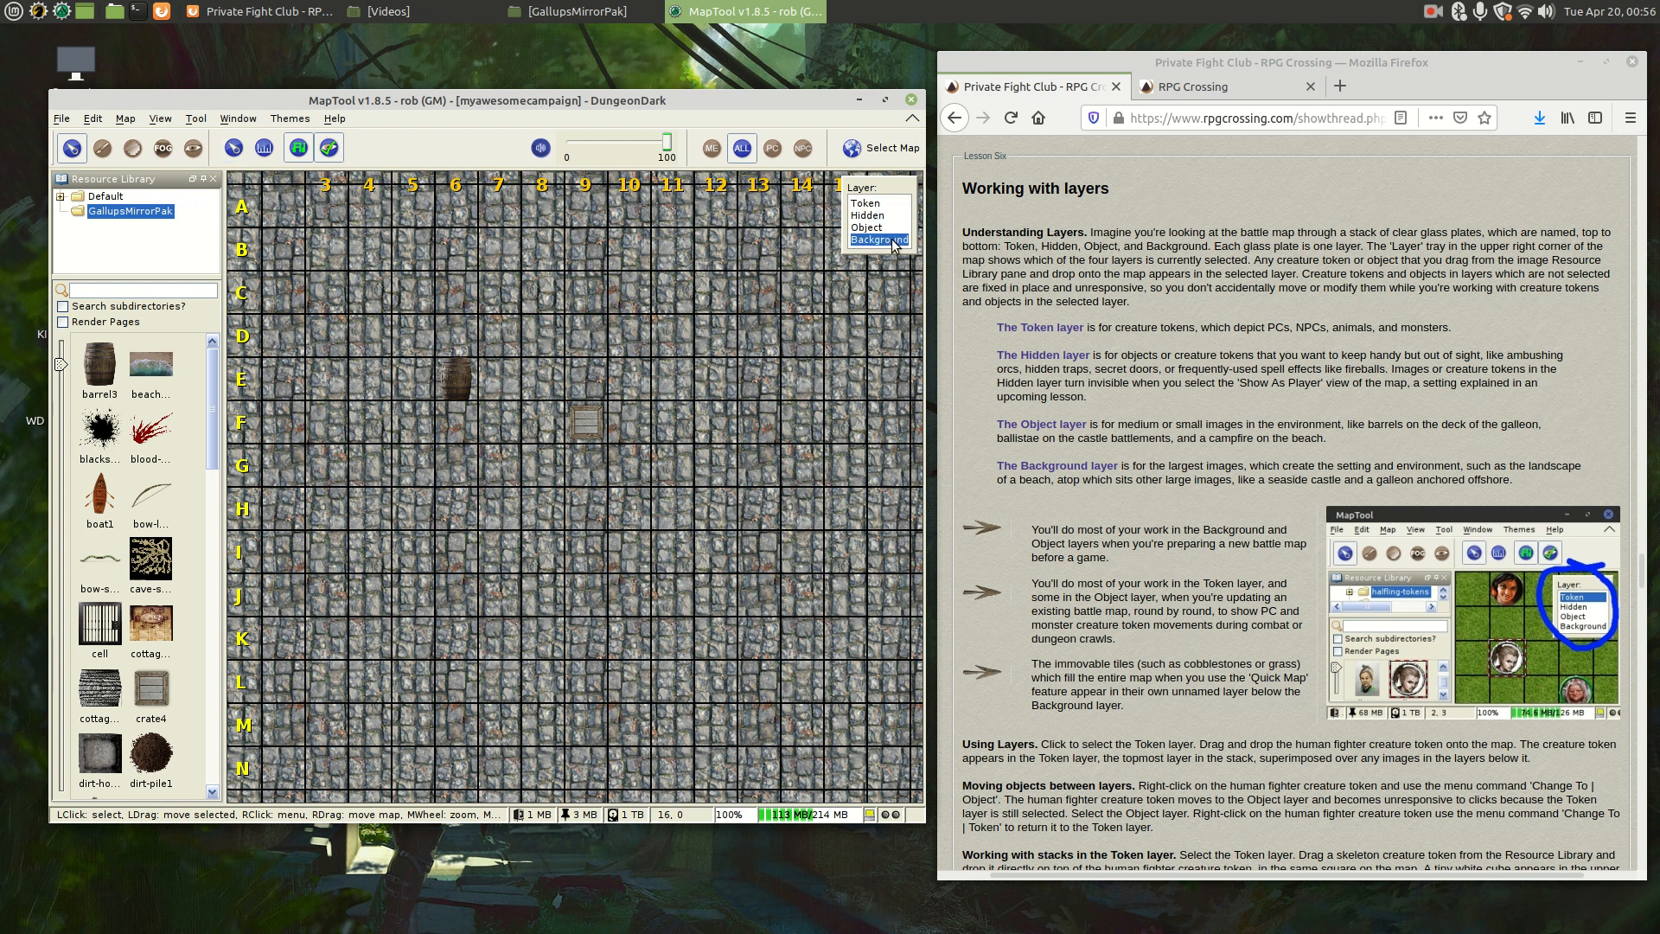
{"action": "left_click", "coordinate": [881, 205]}
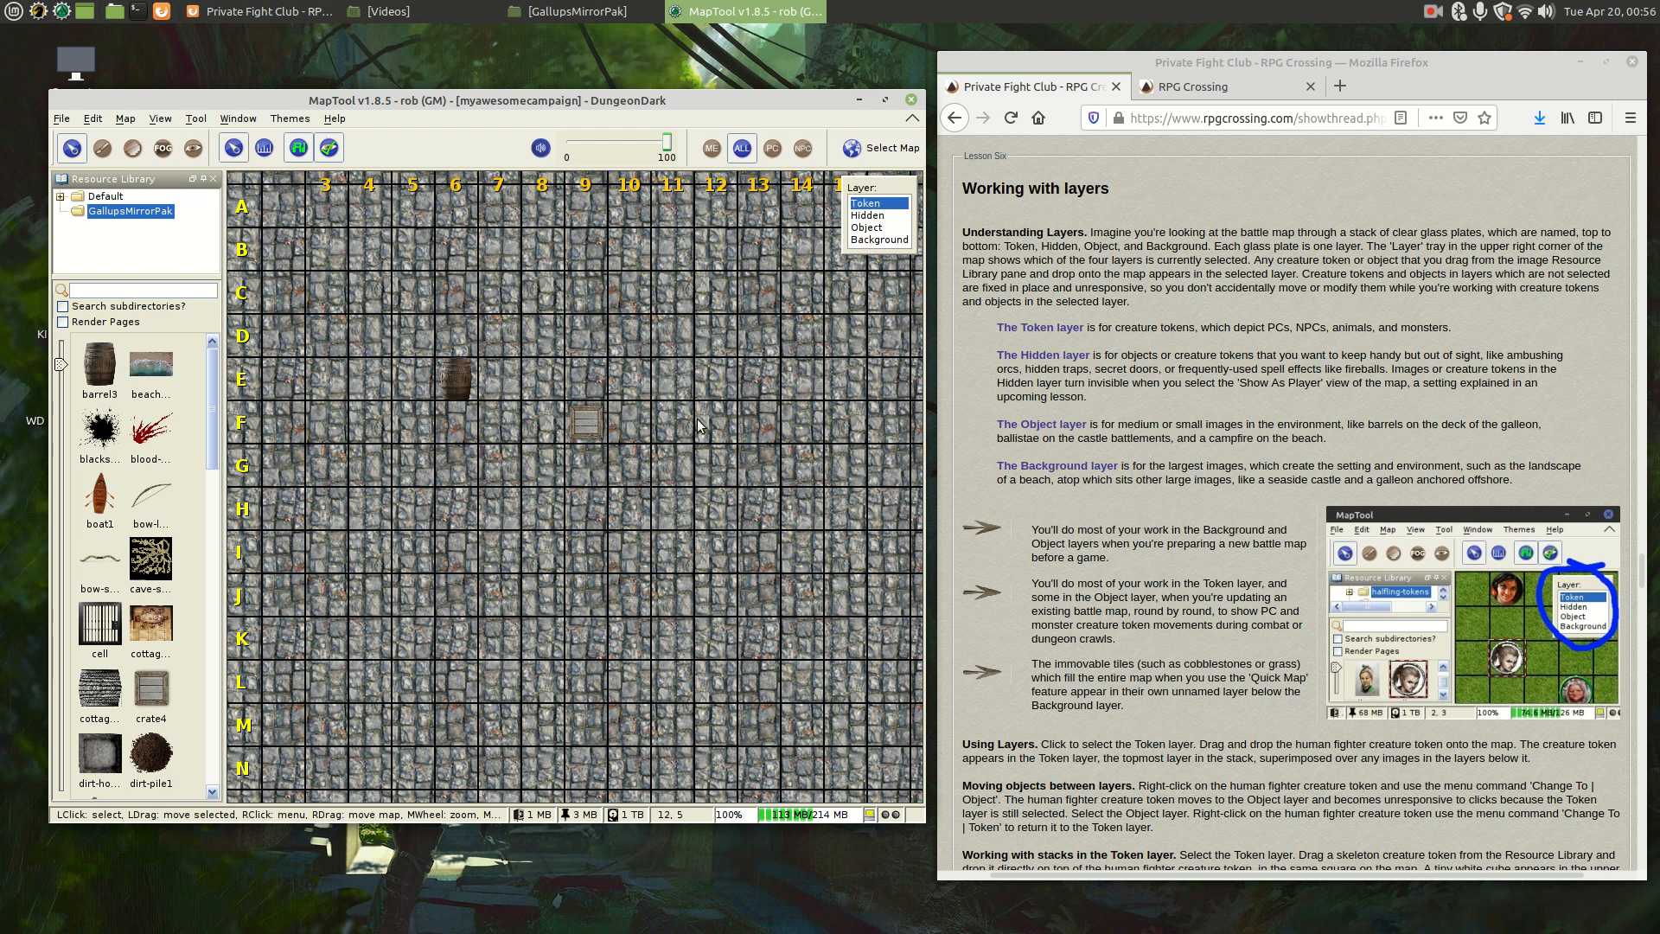
{"action": "left_click", "coordinate": [867, 217]}
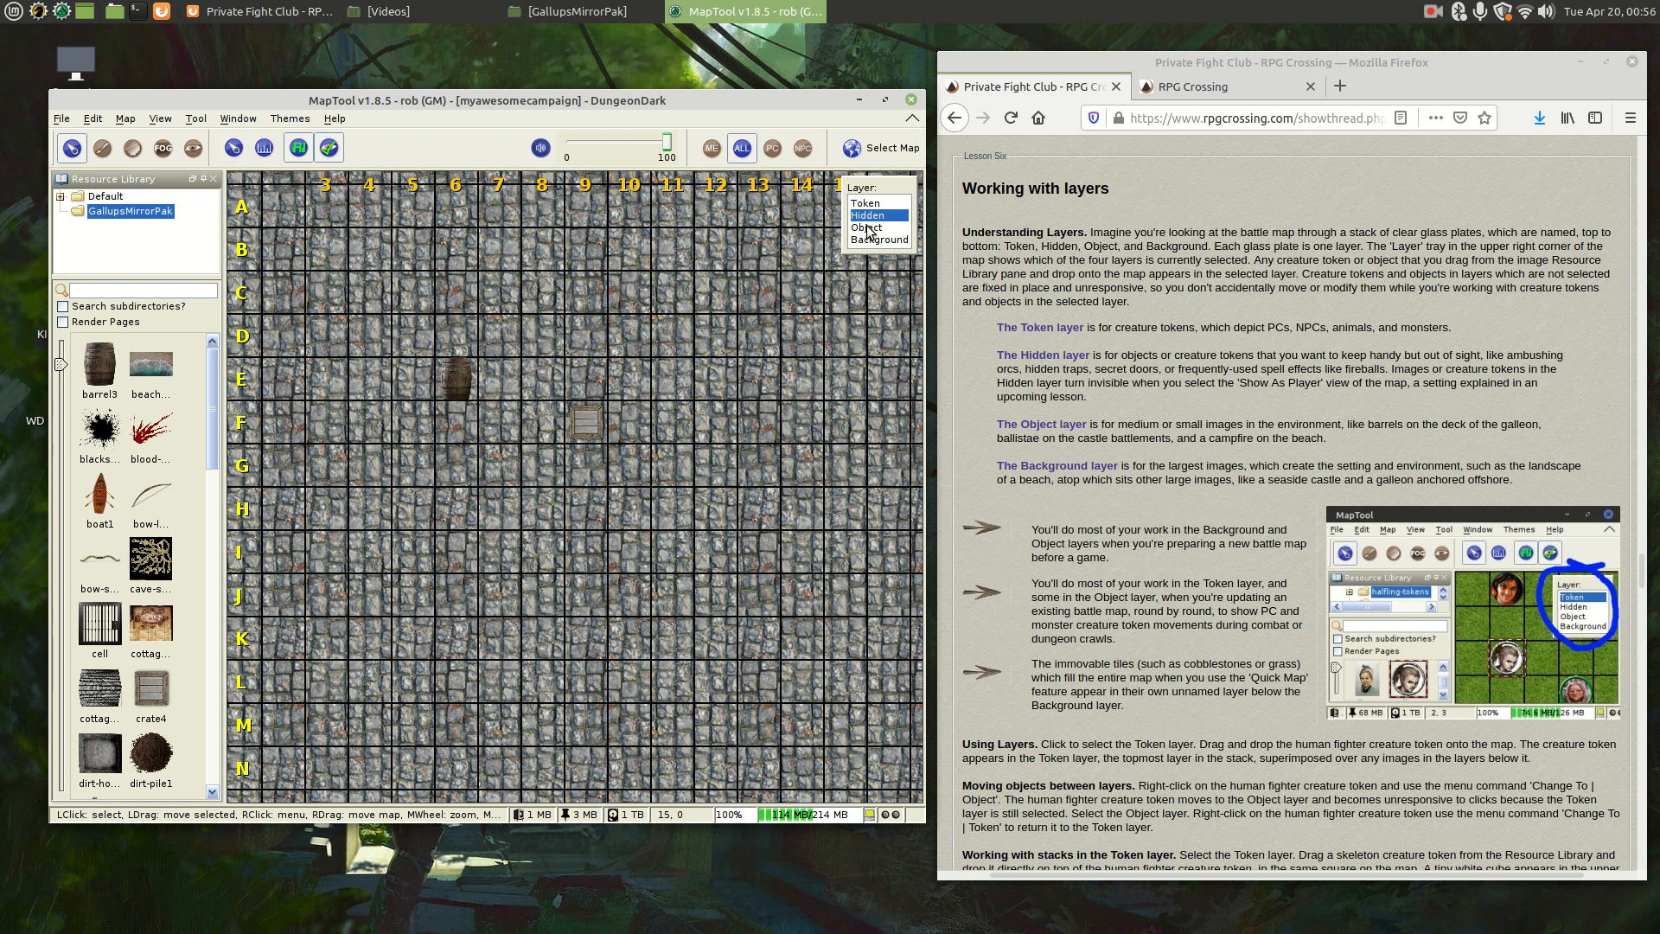
{"action": "left_click", "coordinate": [867, 230]}
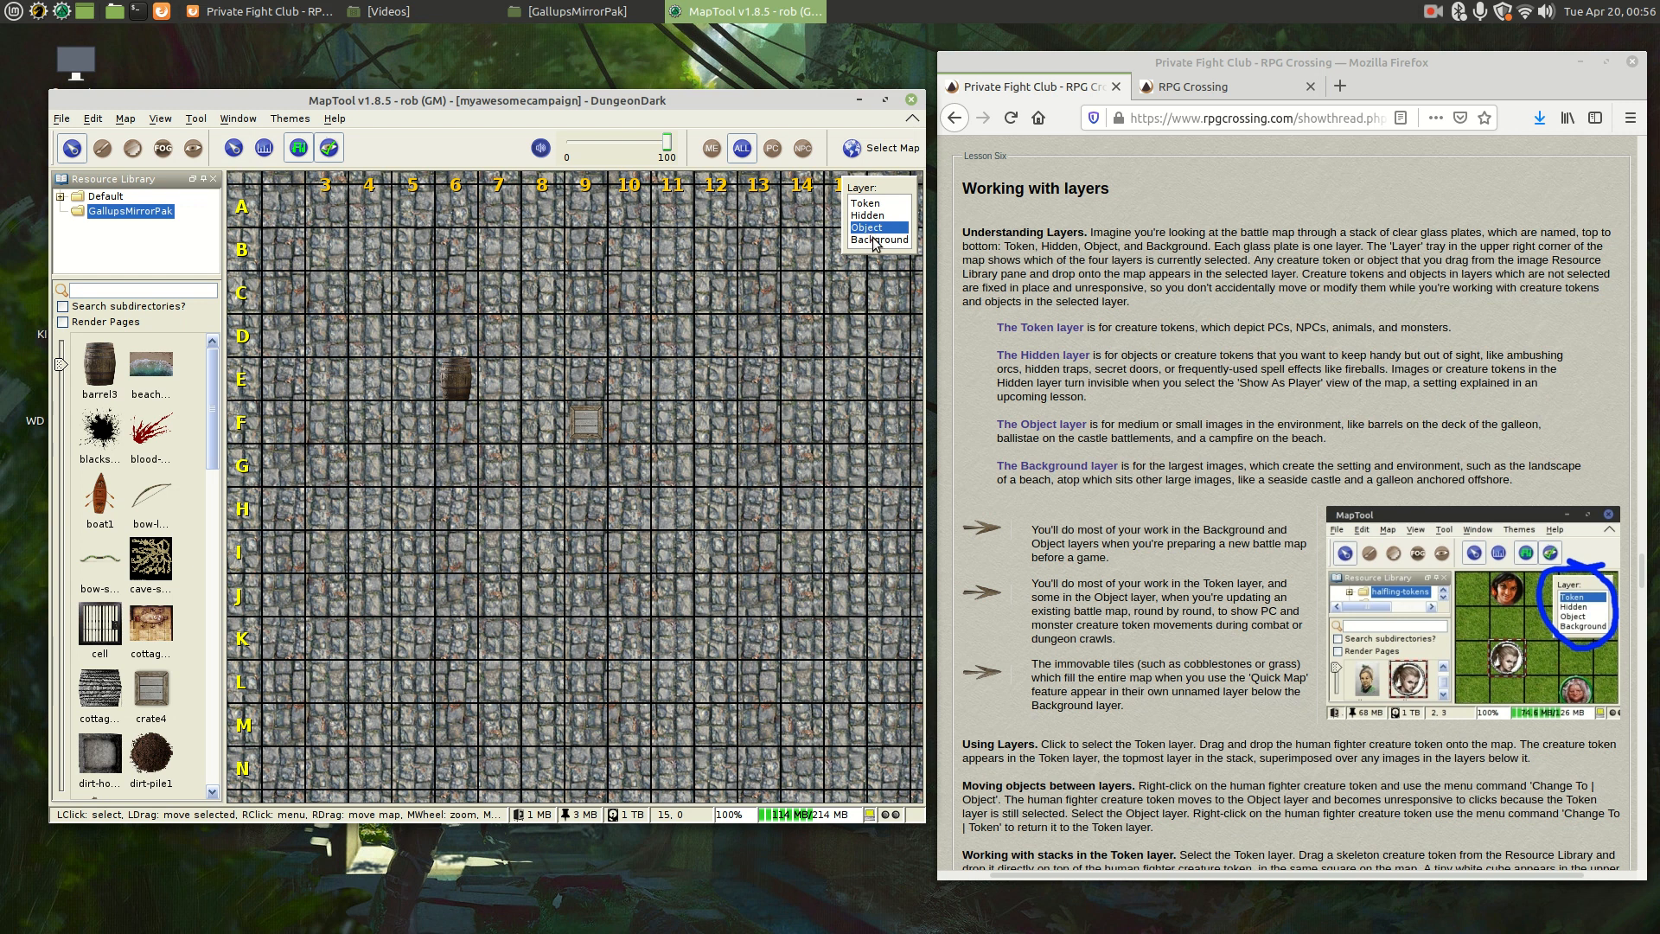
{"action": "left_click", "coordinate": [876, 240]}
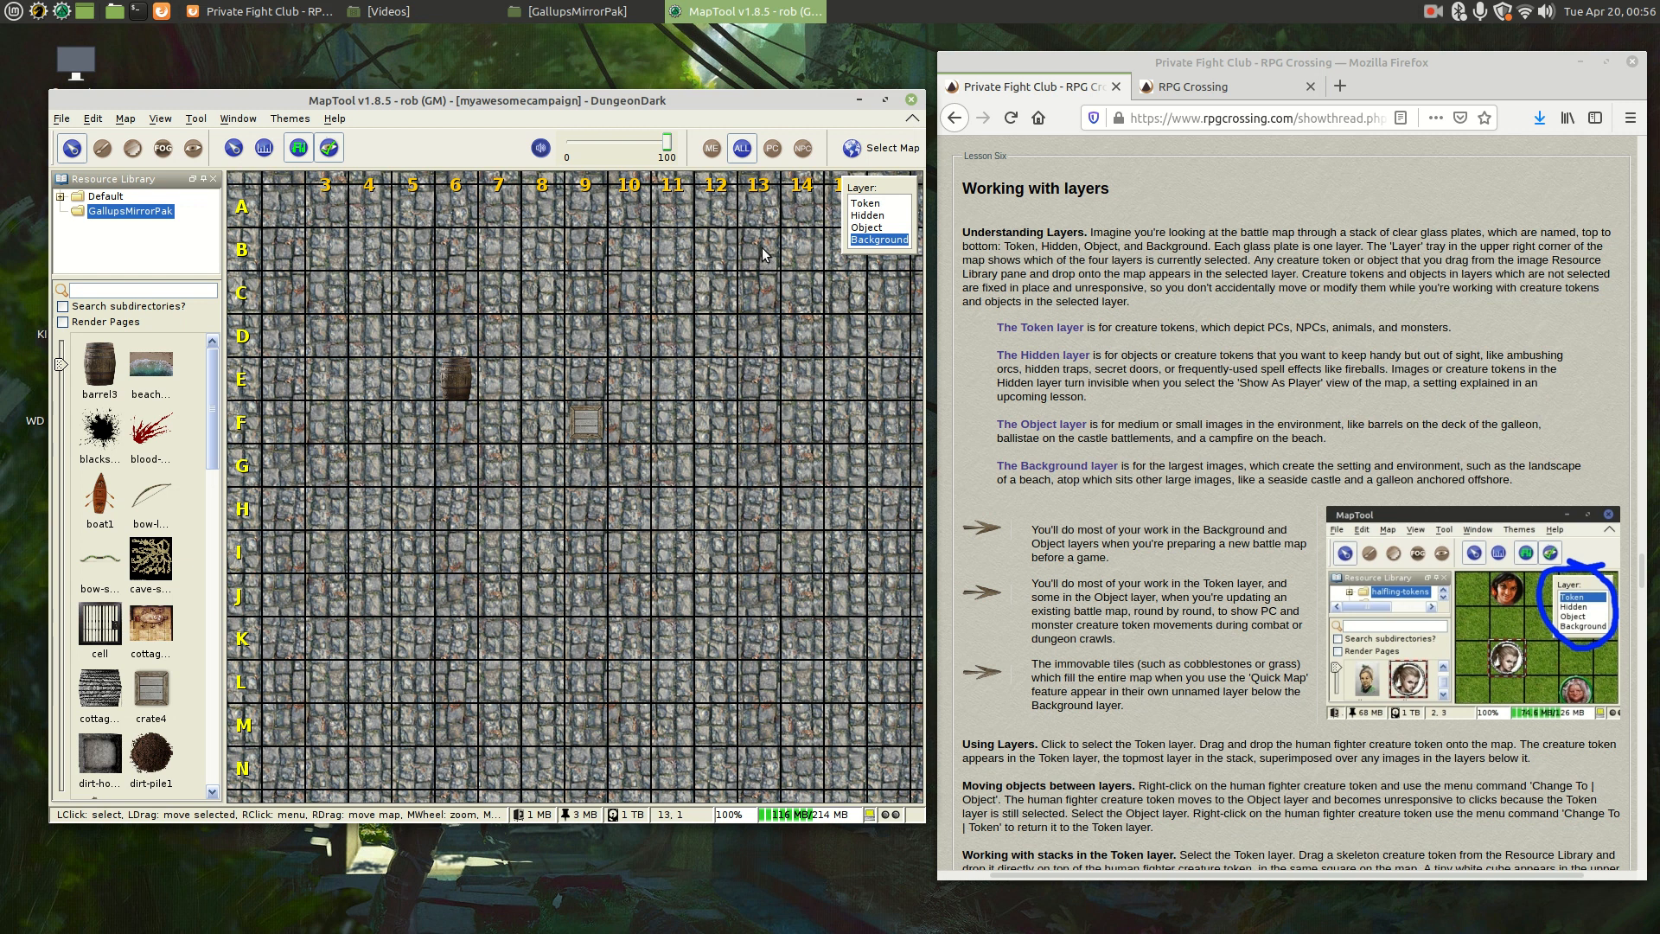
{"action": "left_click", "coordinate": [866, 204]}
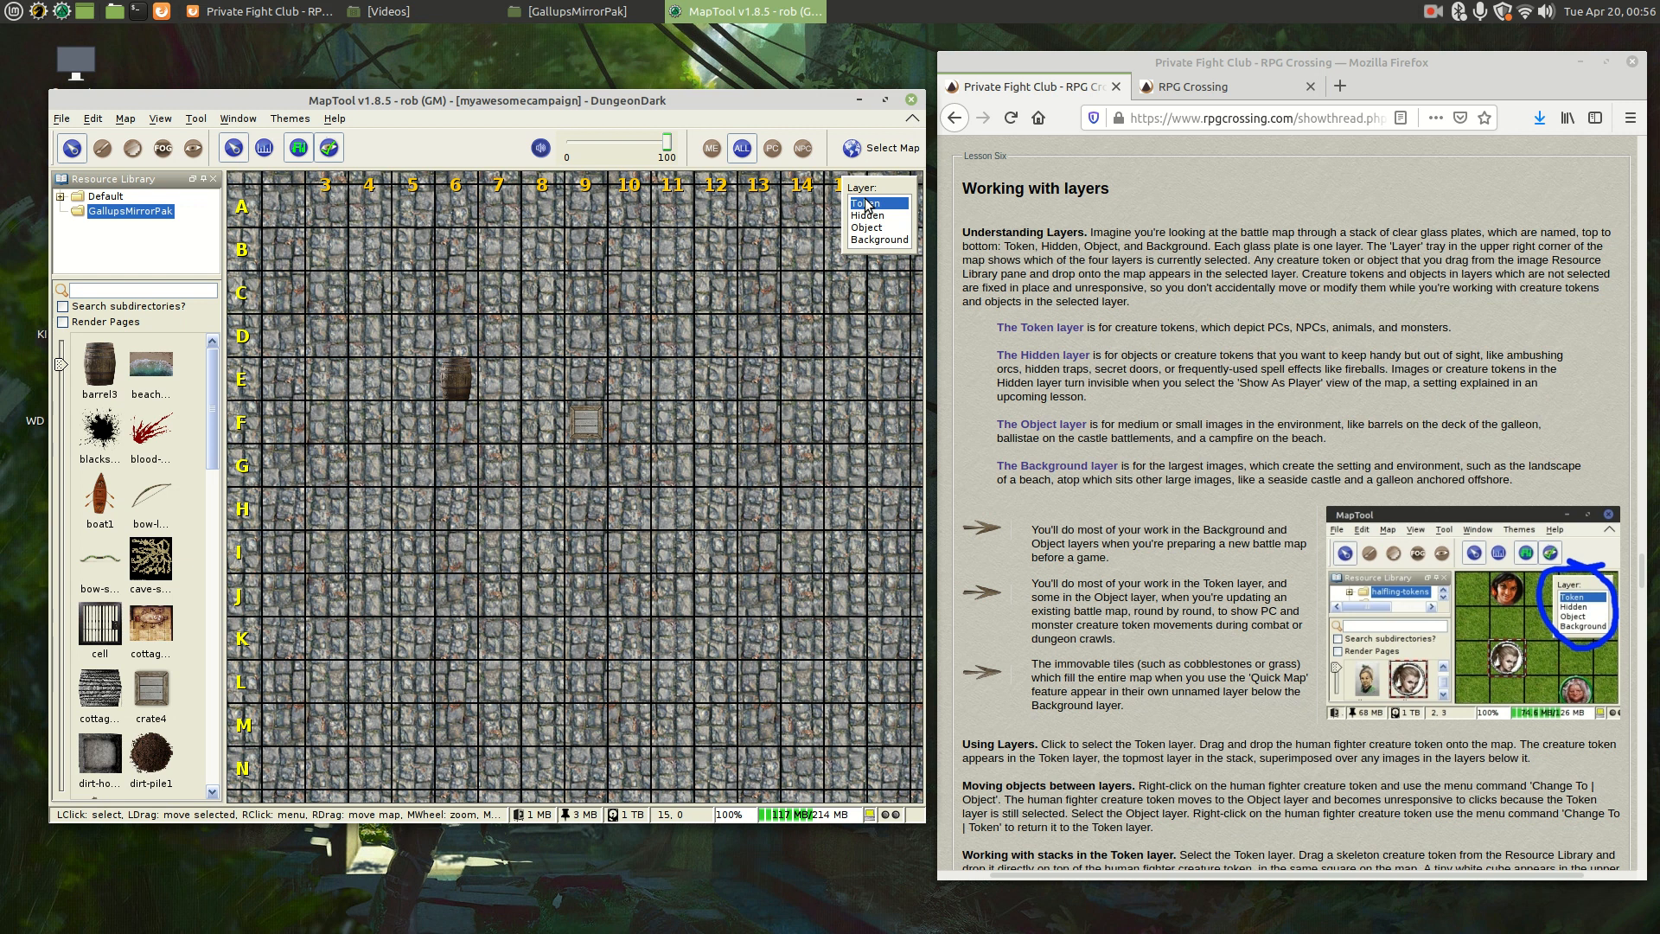
Step: Move the barrel to square F5 and the crate to G5 on the map, leaving nothing selected
{"action": "left_click", "coordinate": [442, 383]}
{"action": "left_click_drag", "start_coordinate": [442, 383], "coordinate": [432, 470]}
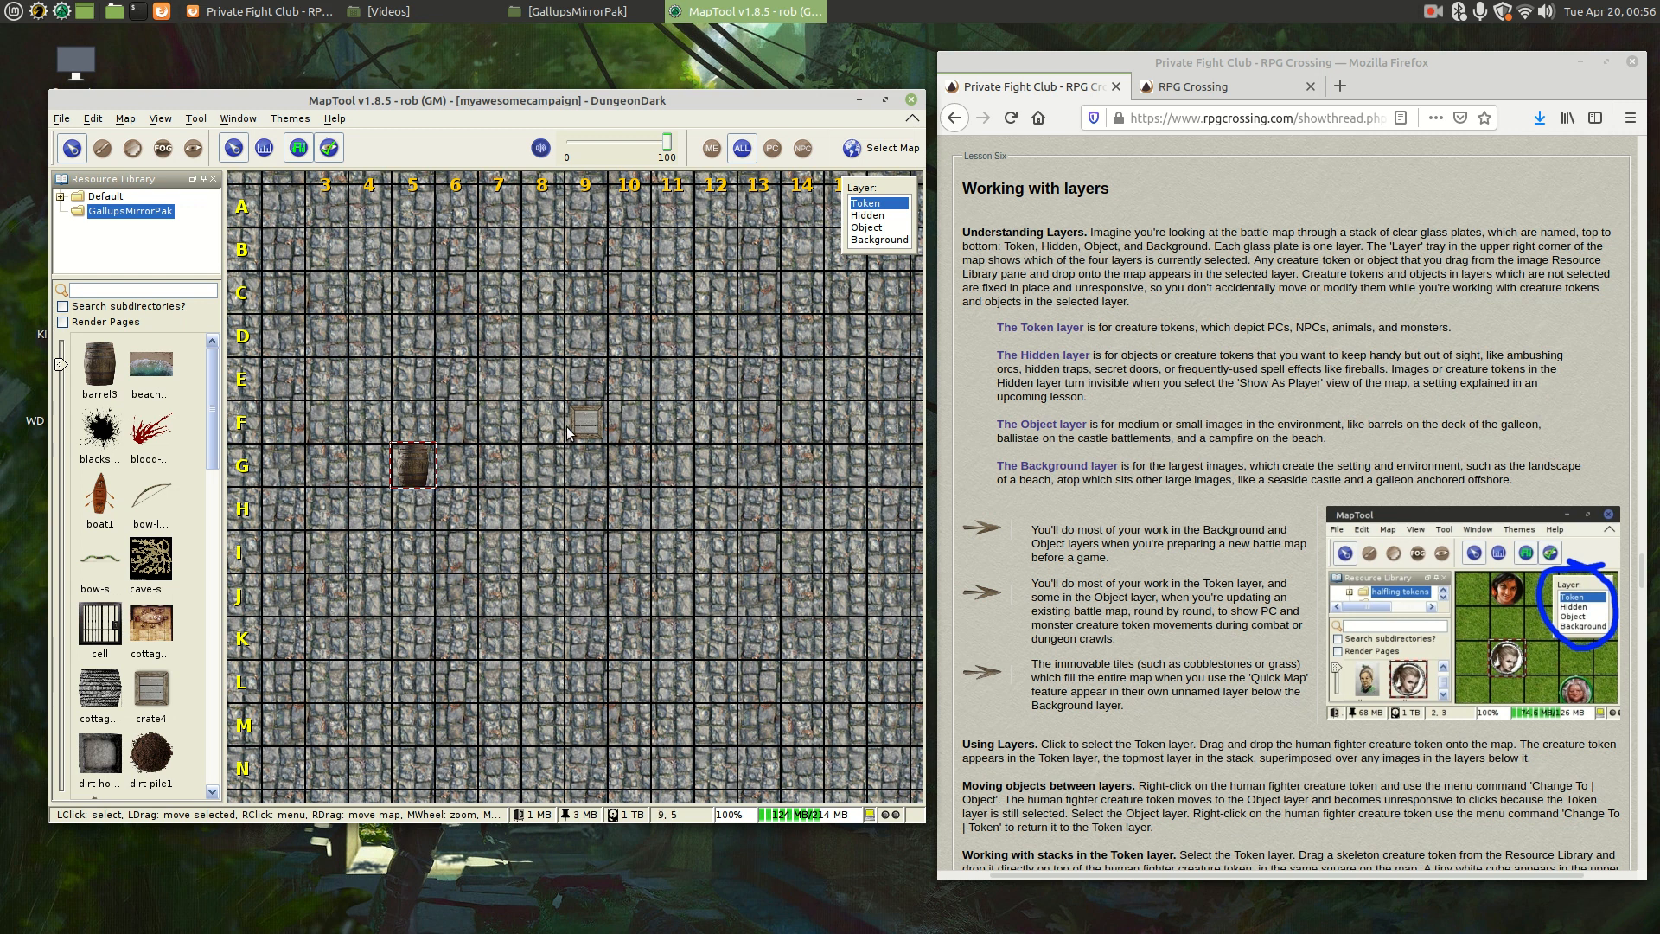
{"action": "left_click_drag", "start_coordinate": [587, 422], "coordinate": [403, 422]}
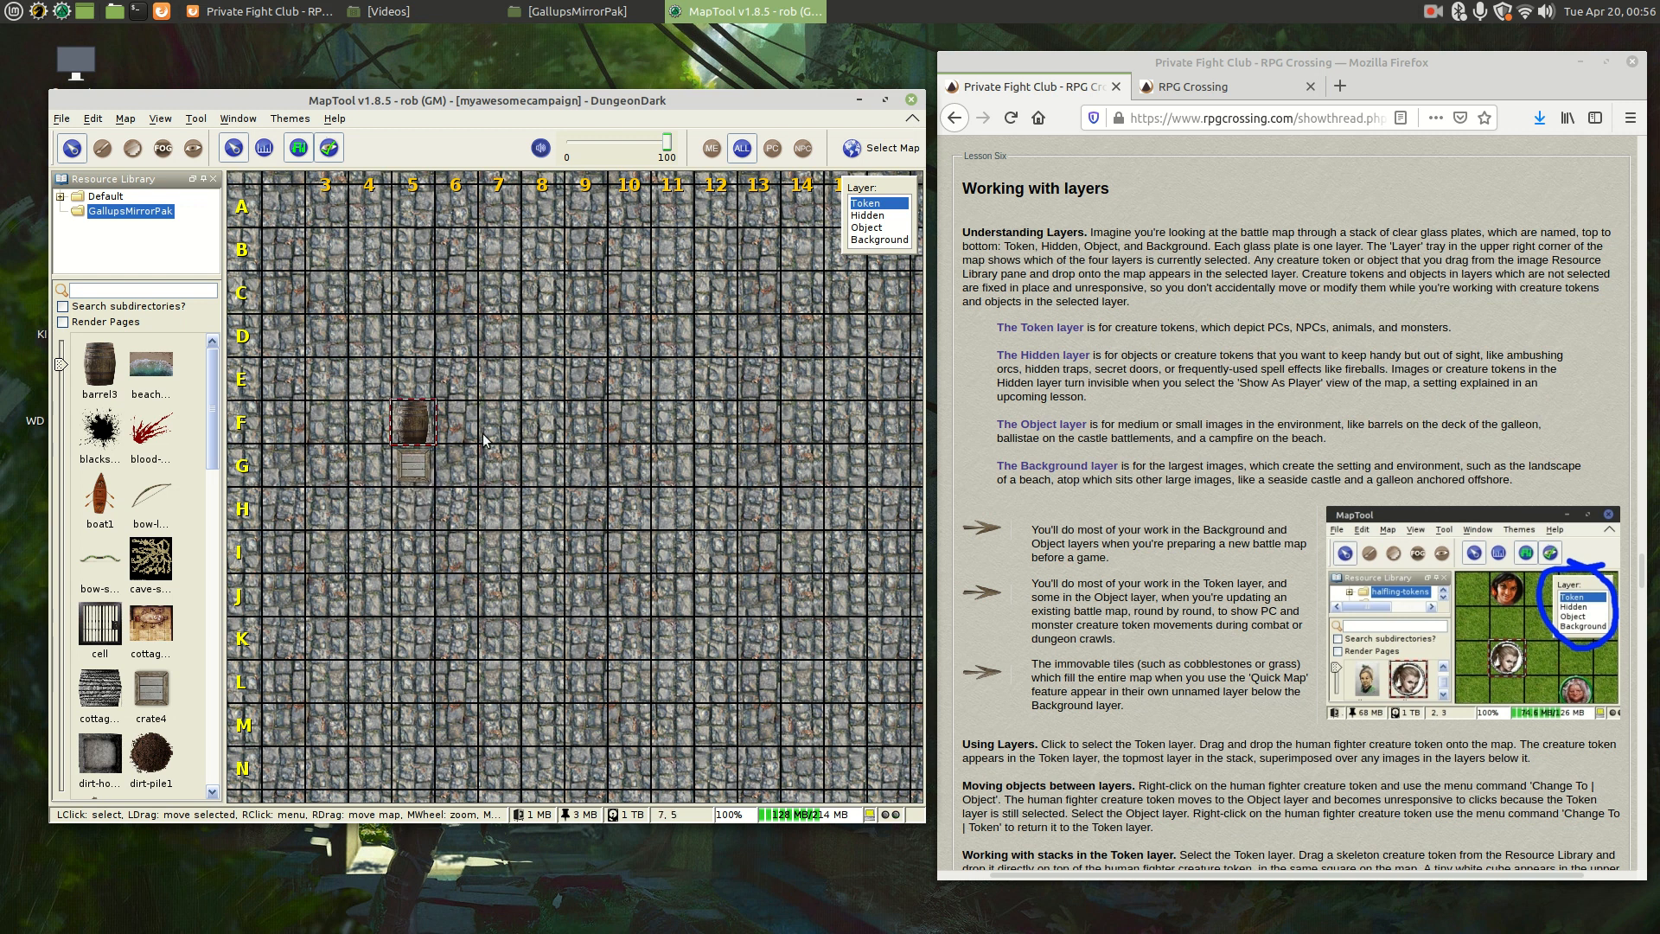
{"action": "left_click", "coordinate": [483, 434]}
Step: Look over the command options available for the barrel token in F5, closing them without choosing any
{"action": "left_click", "coordinate": [412, 416]}
{"action": "right_click", "coordinate": [413, 416]}
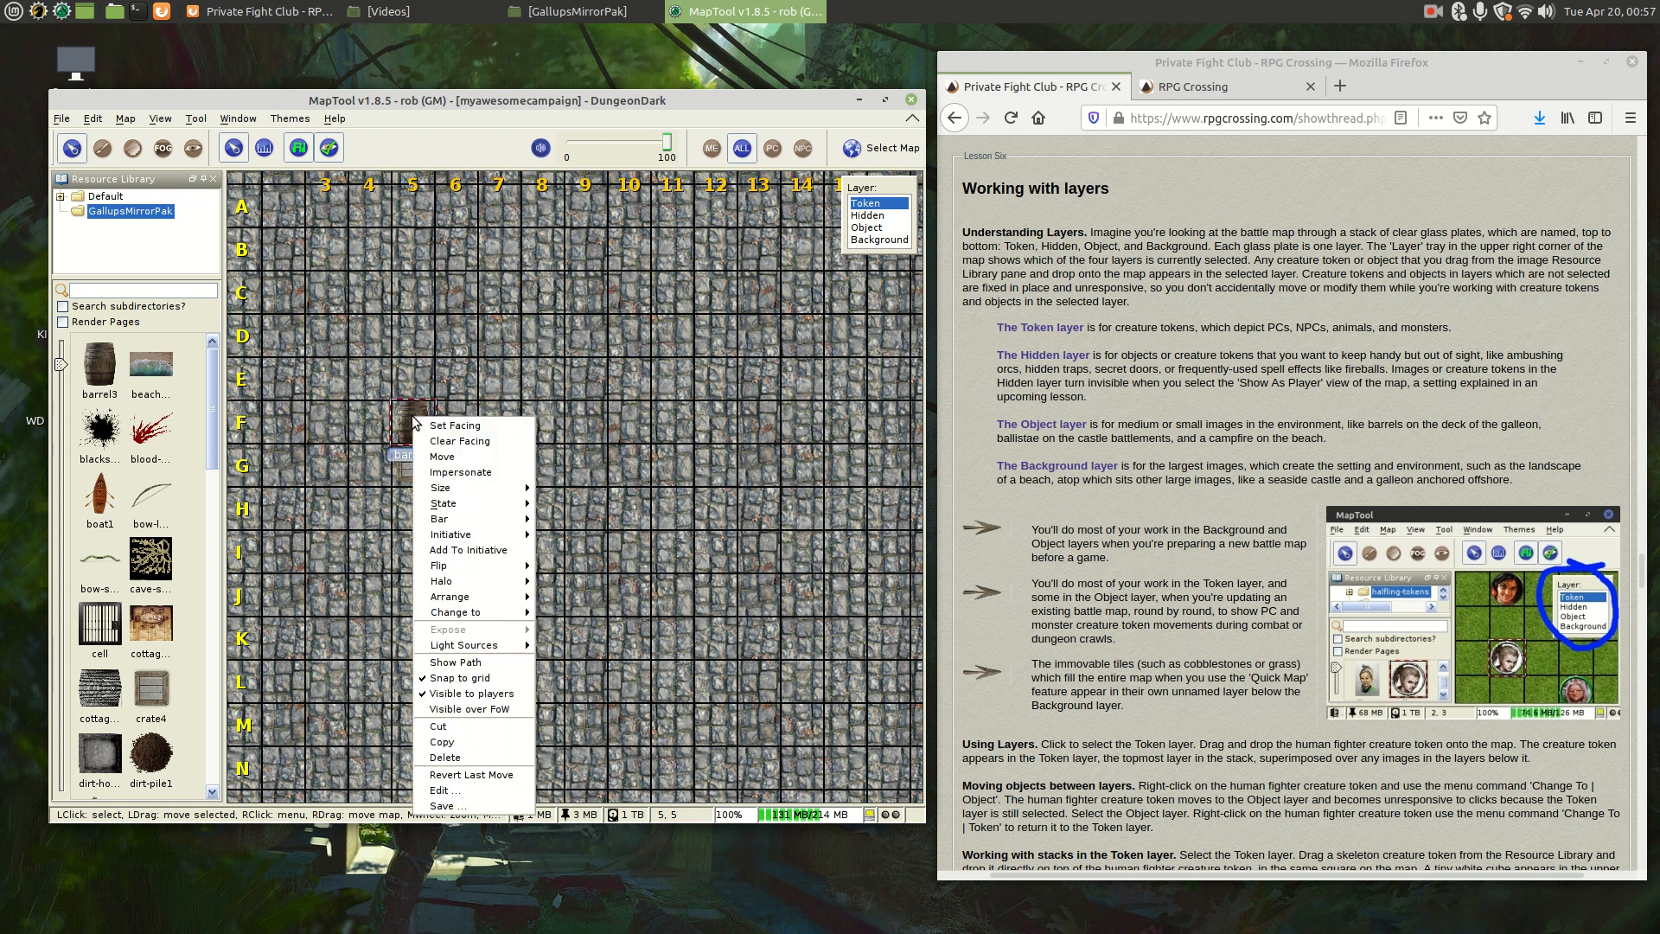
{"action": "left_click", "coordinate": [632, 278]}
{"action": "left_click", "coordinate": [636, 283]}
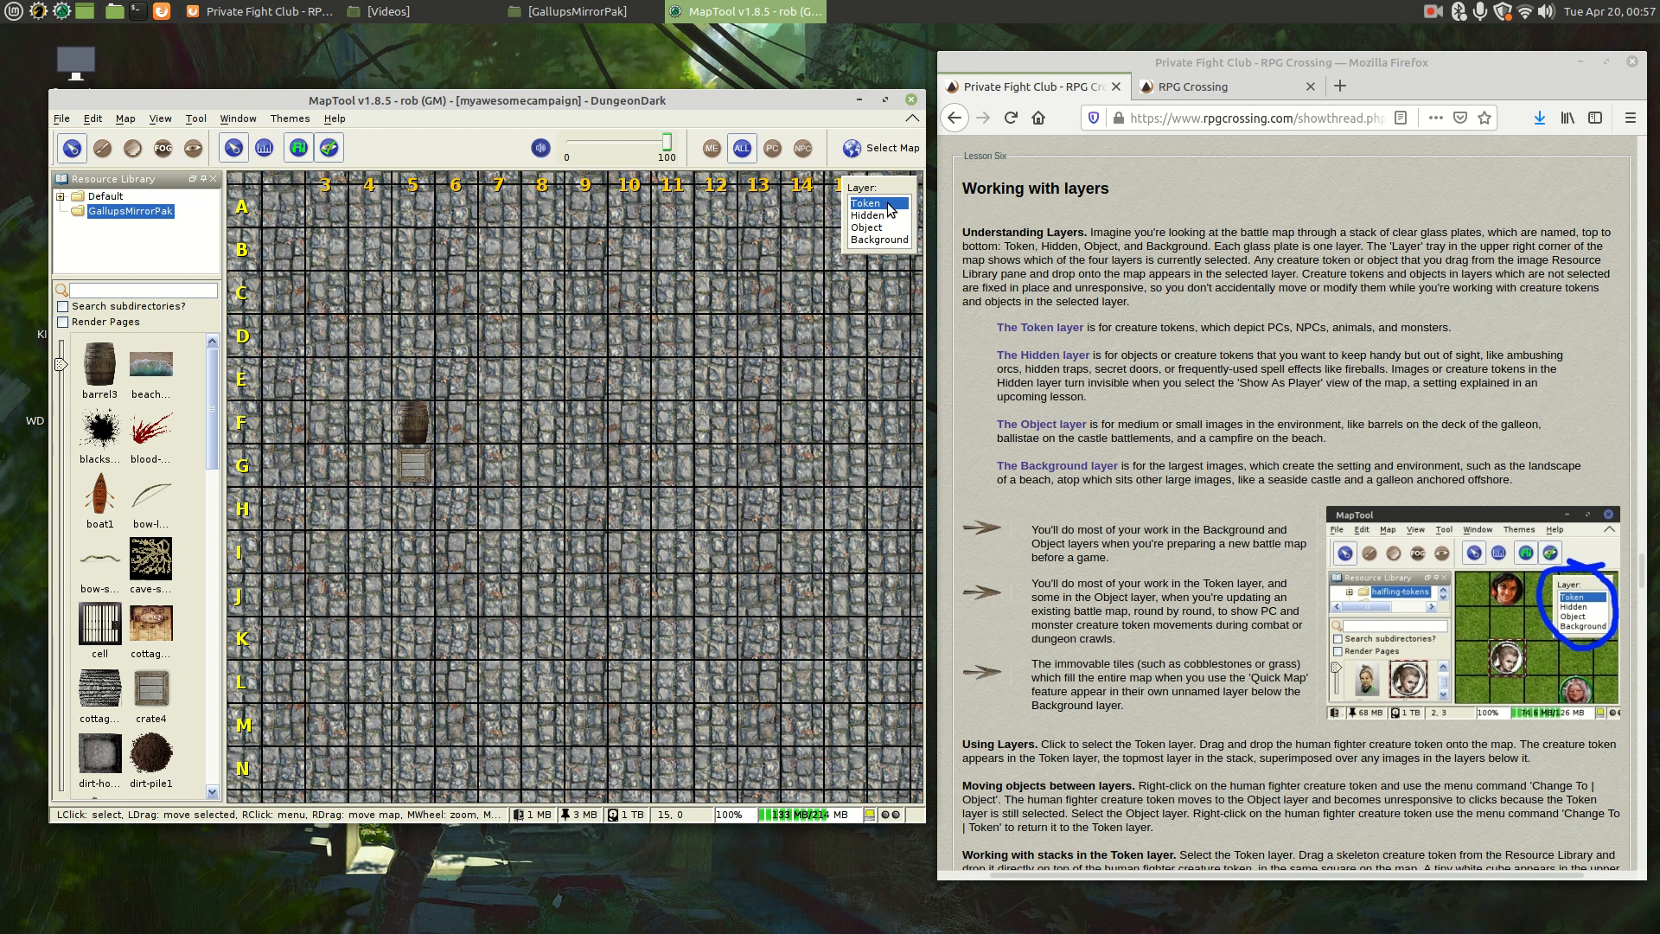
Step: Add a barrel3 image to square C6 on the Token layer as a visible NPC token named barrel3 1
{"action": "left_click", "coordinate": [103, 370]}
{"action": "left_click_drag", "start_coordinate": [103, 369], "coordinate": [470, 282]}
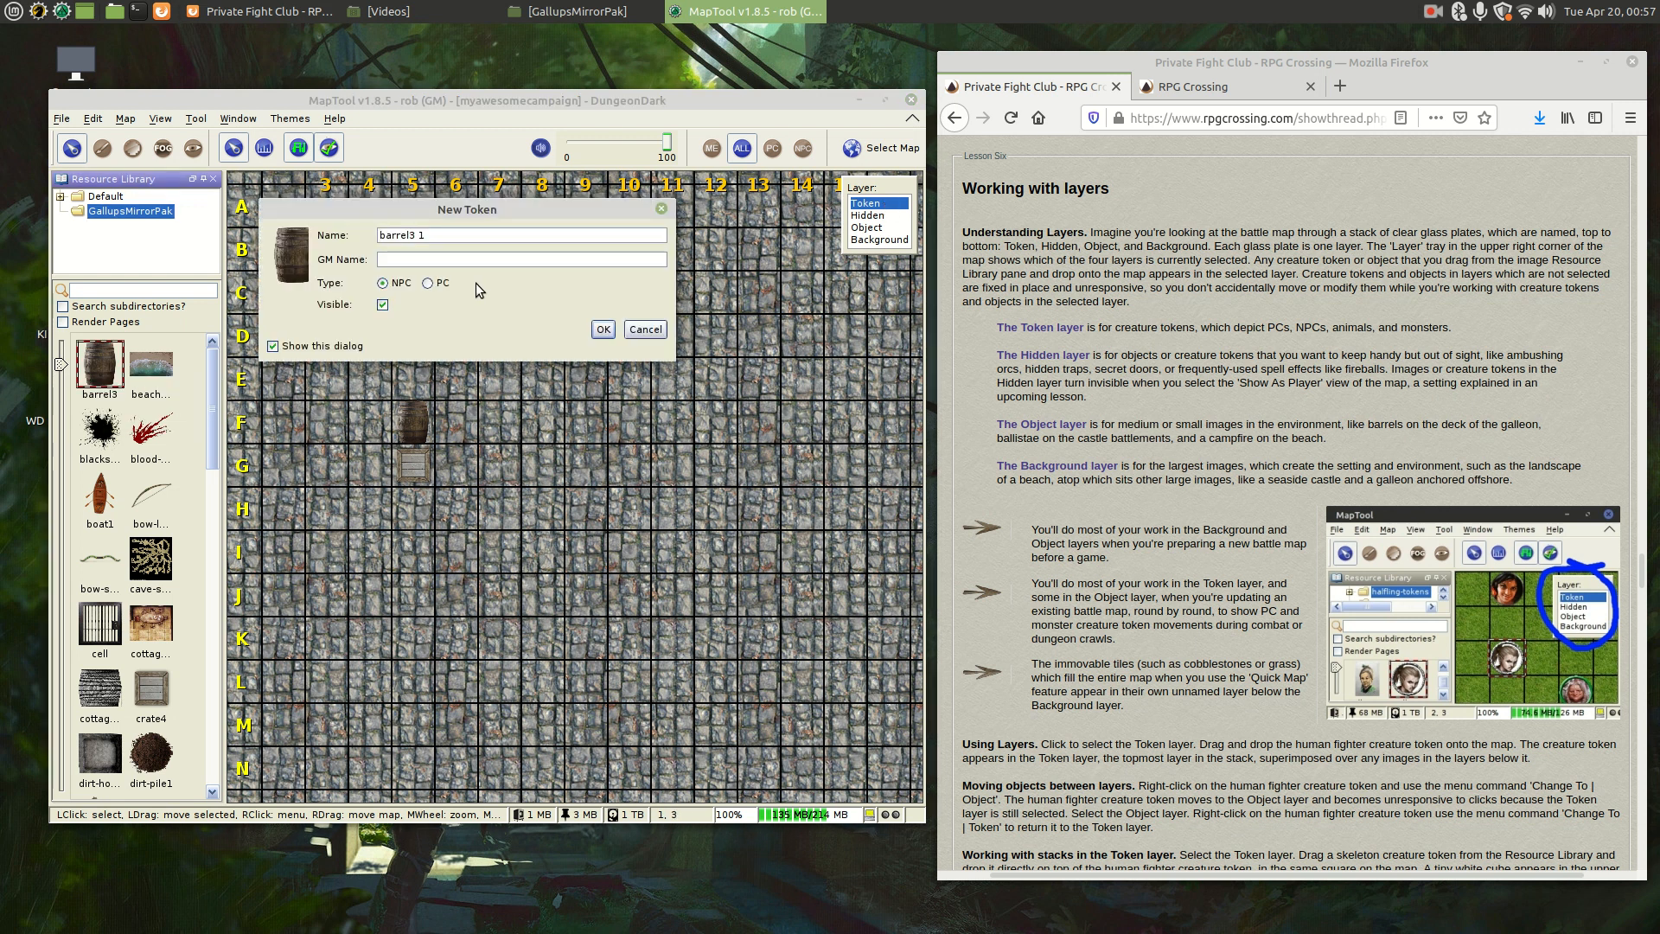
{"action": "left_click", "coordinate": [603, 330]}
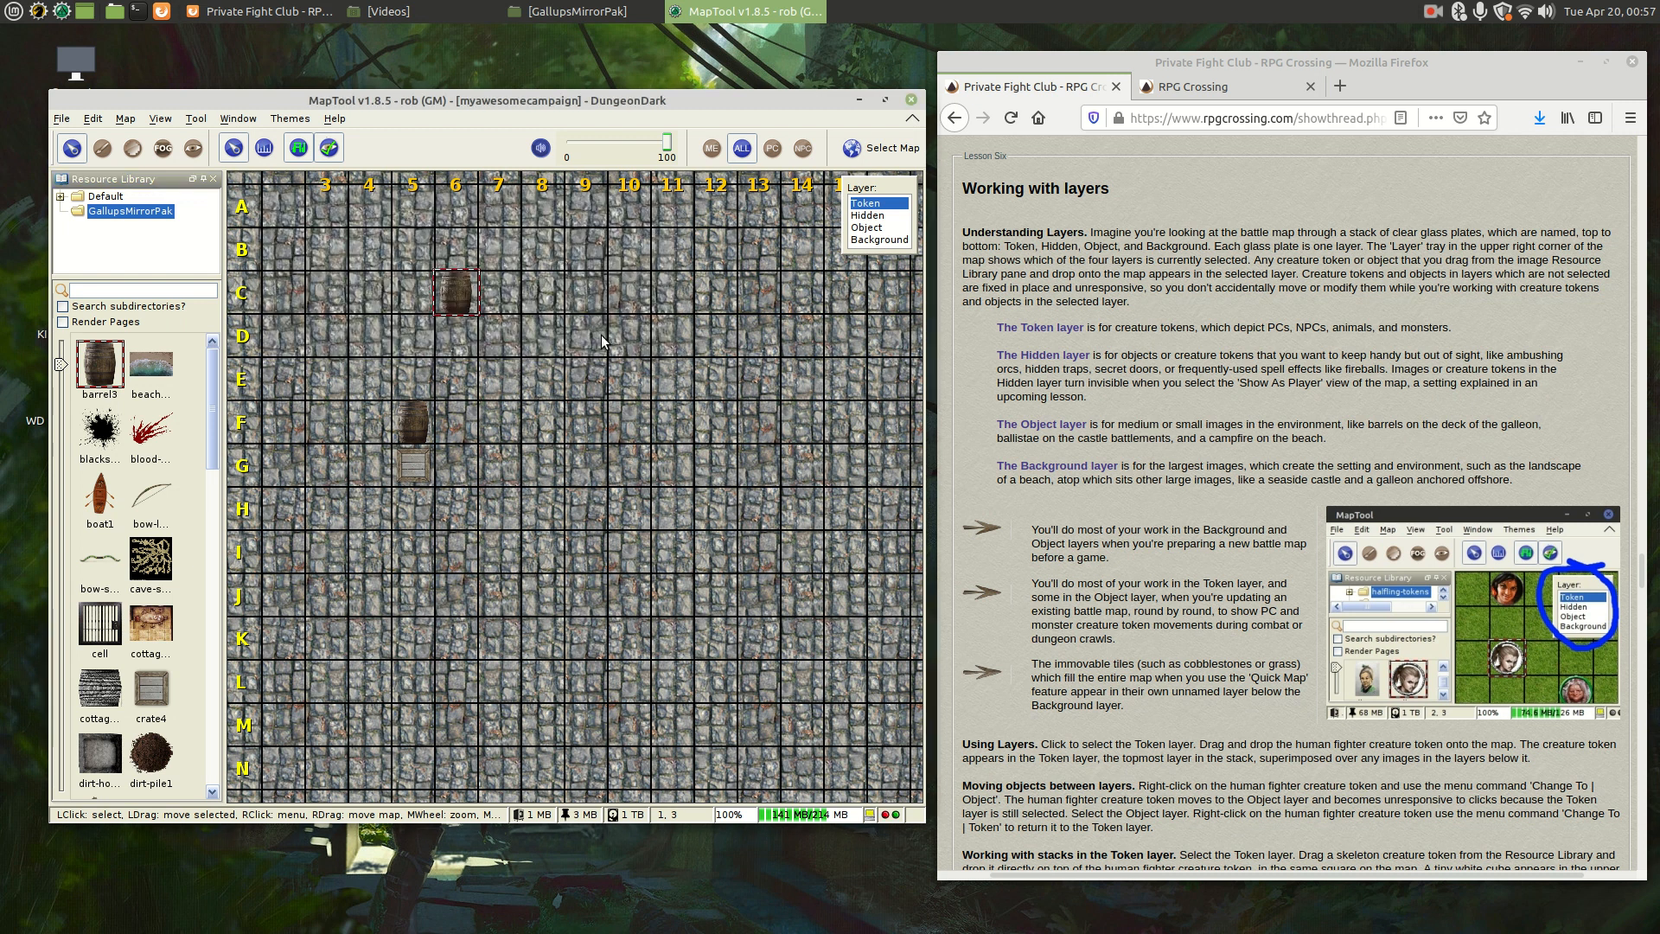
{"action": "left_click", "coordinate": [516, 298]}
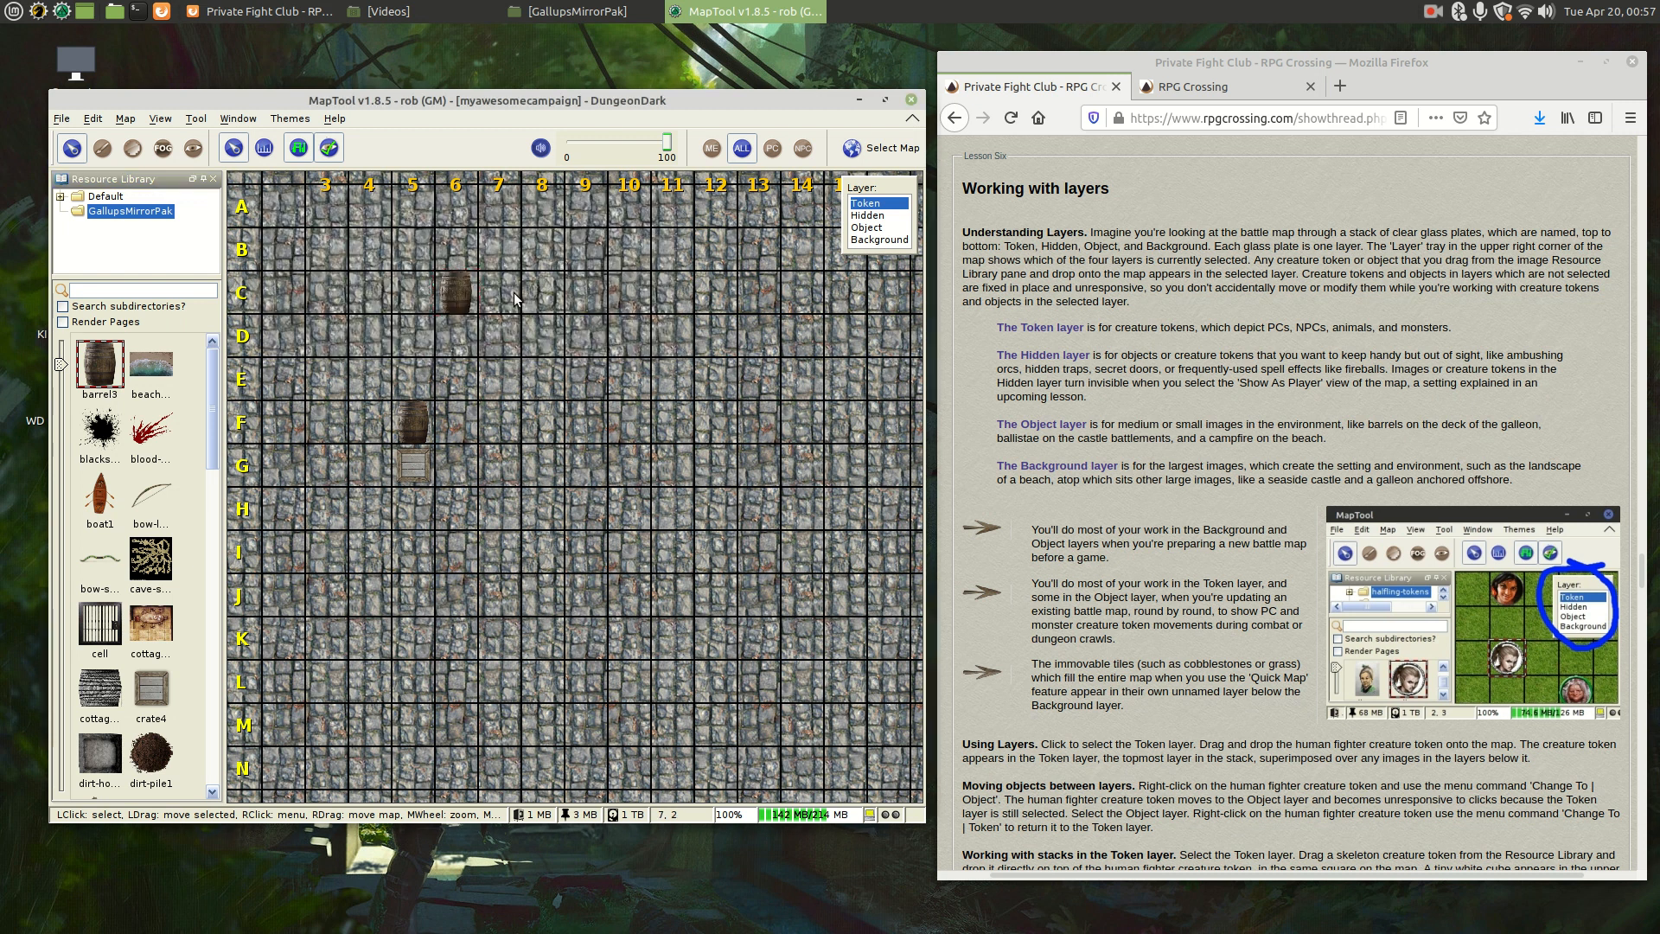
Step: Move the new barrel token to square D7 and look at its token editor without changing any settings
{"action": "left_click", "coordinate": [456, 294]}
{"action": "left_click_drag", "start_coordinate": [456, 294], "coordinate": [481, 300]}
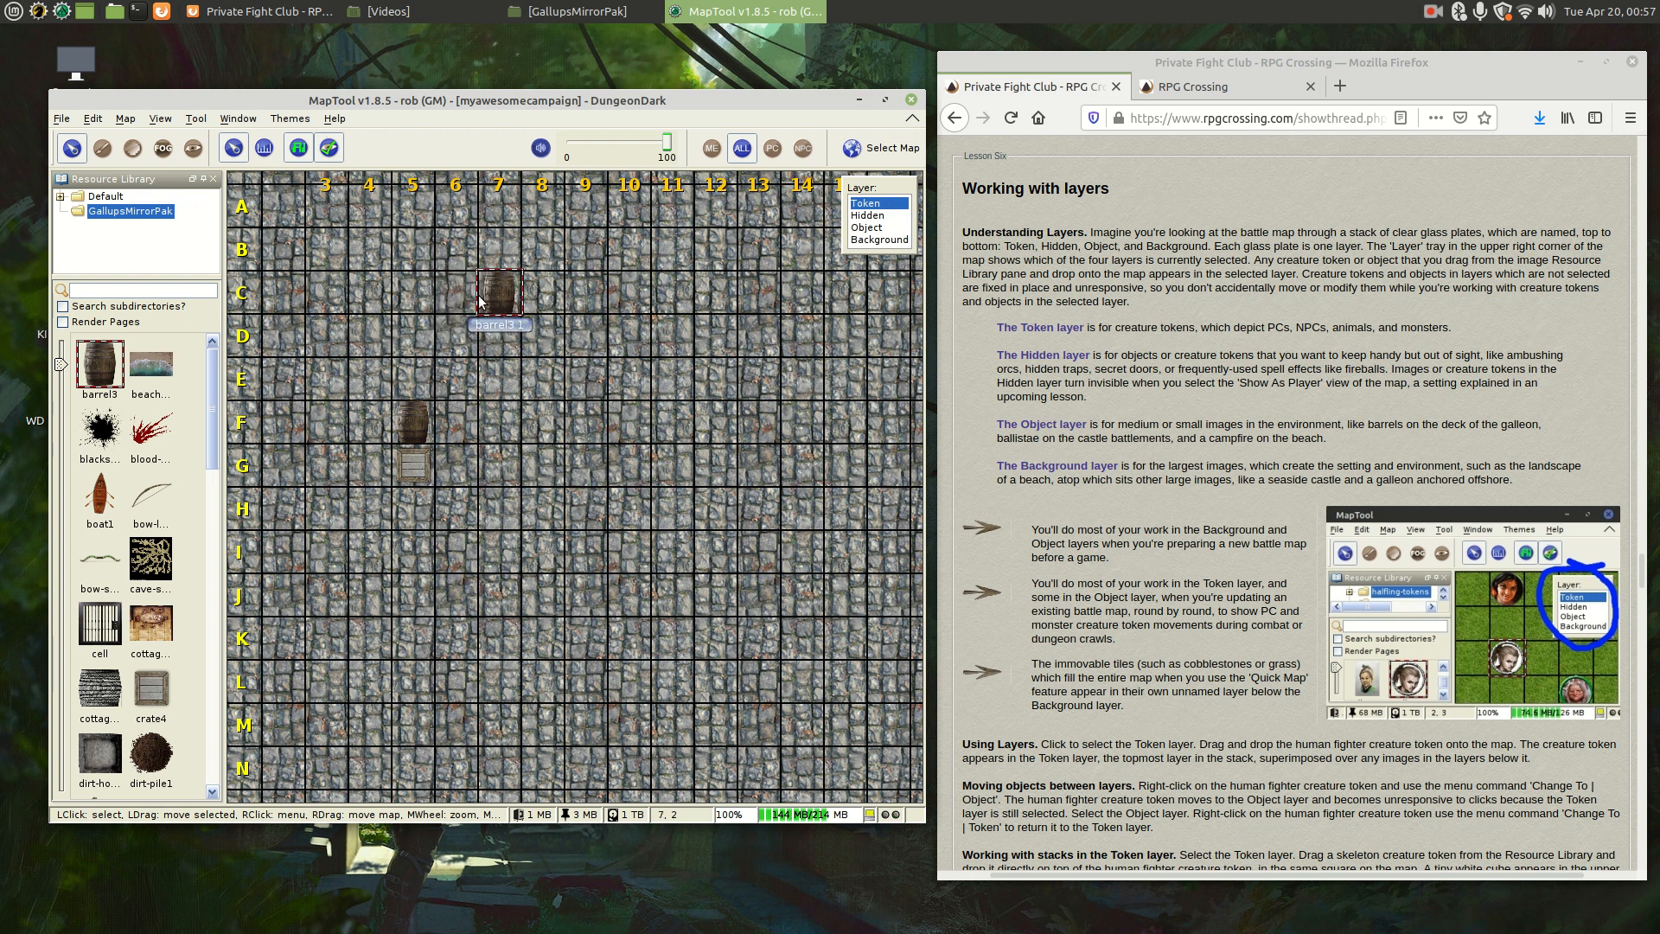
{"action": "double_click", "coordinate": [480, 300]}
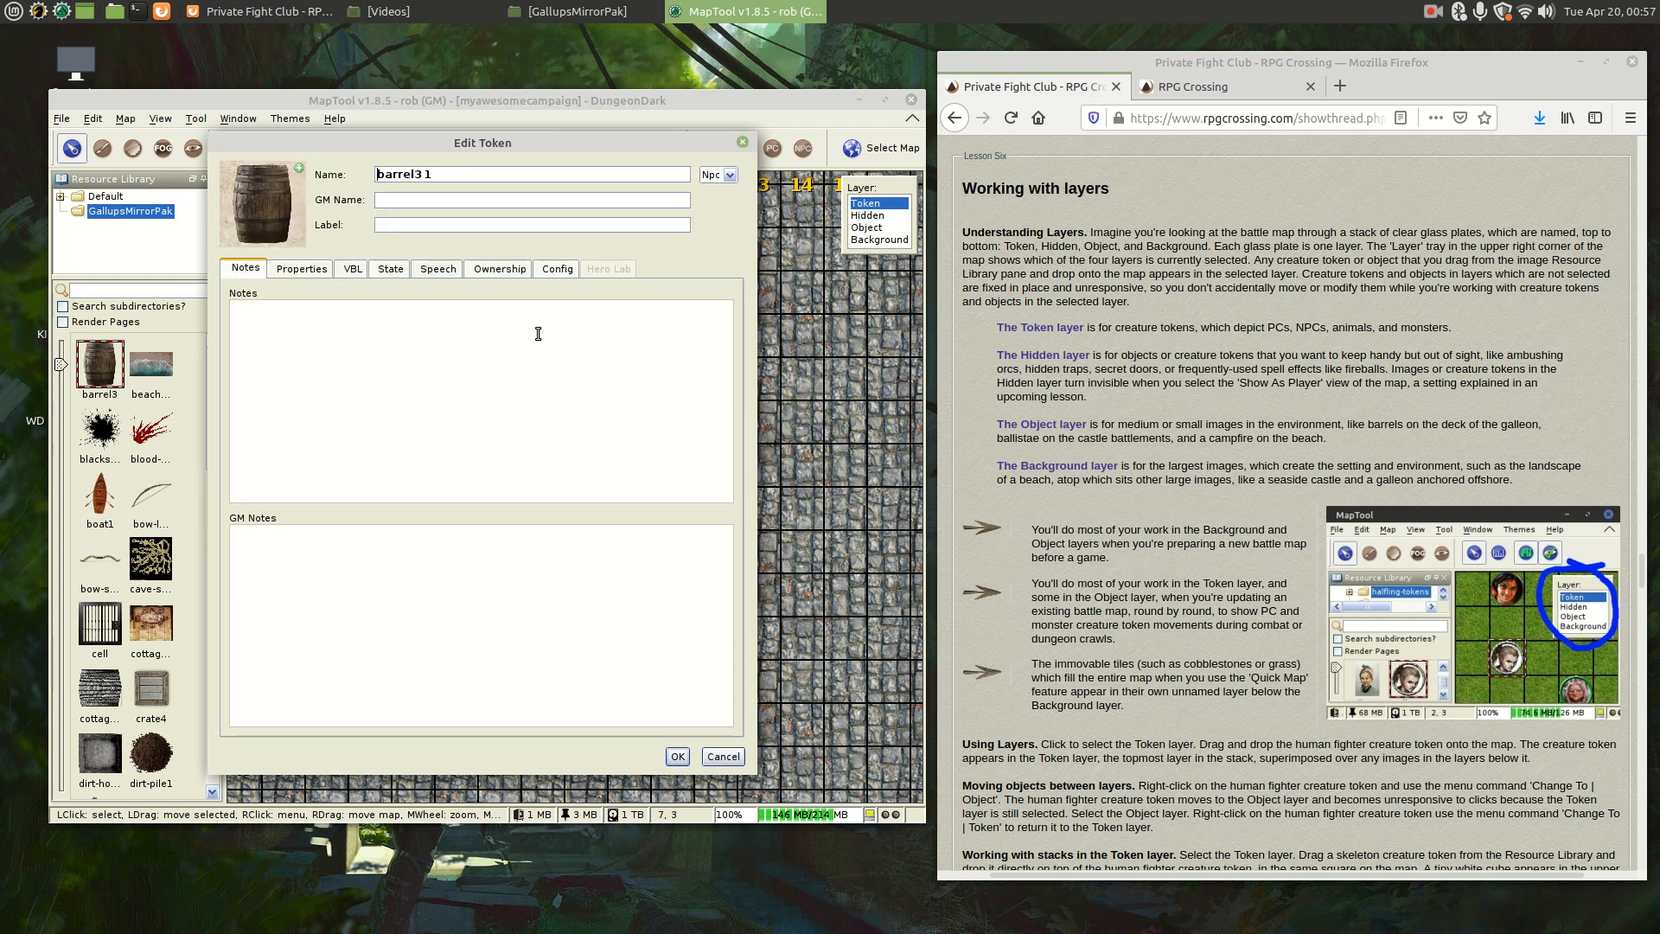
{"action": "left_click", "coordinate": [723, 757]}
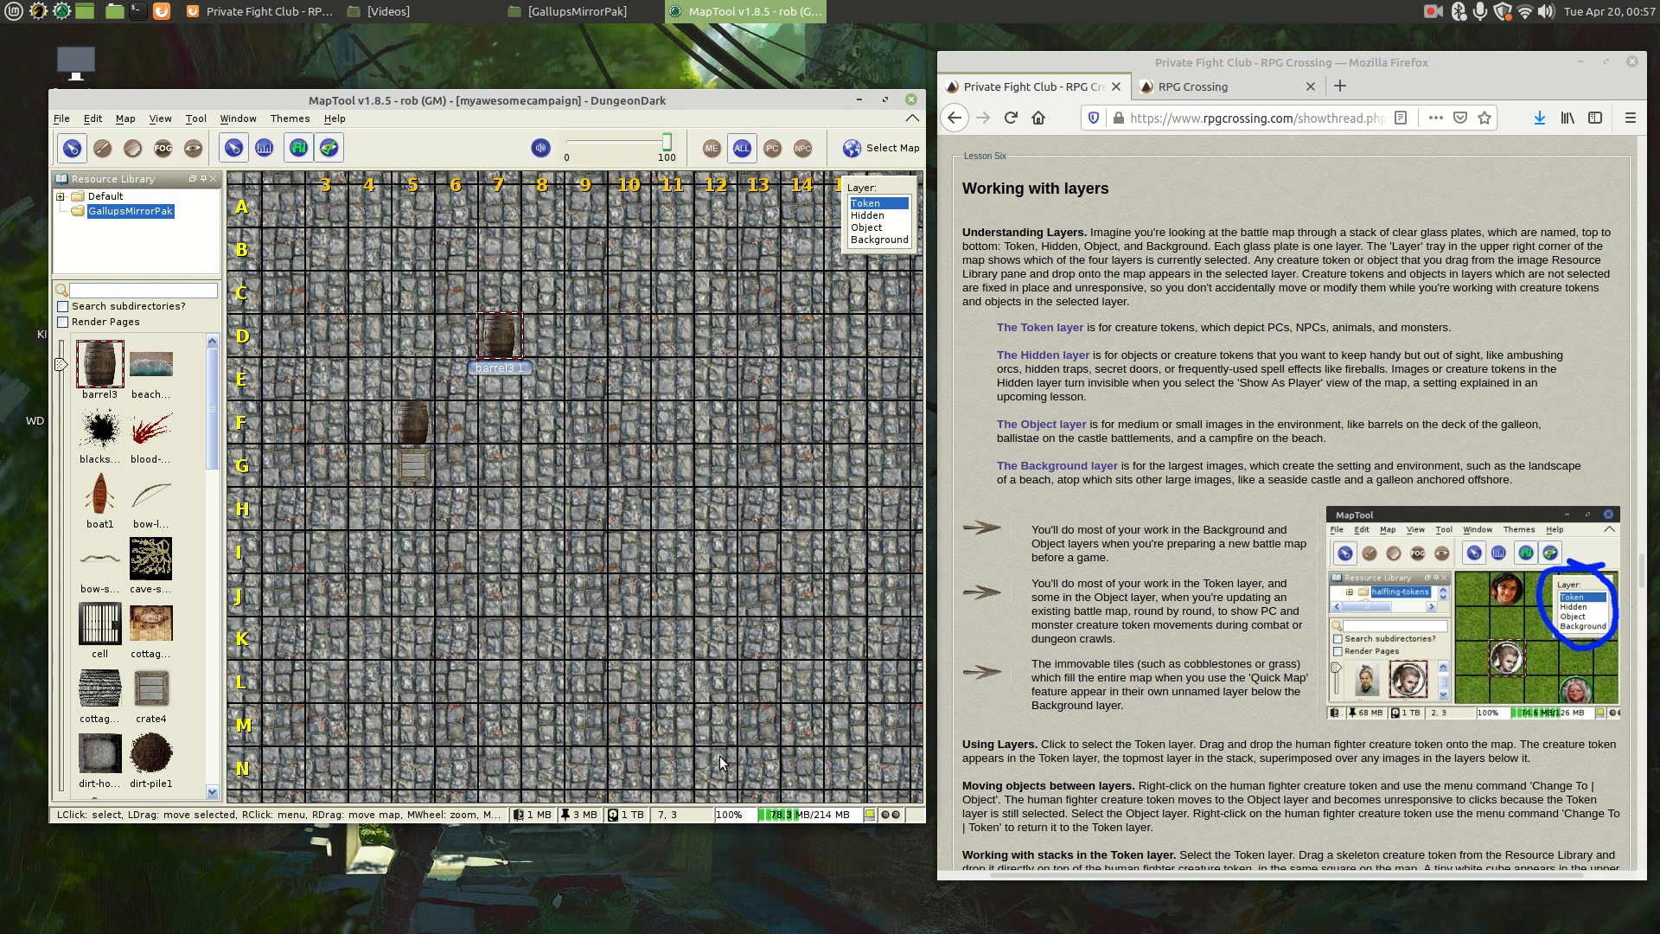
Step: Try selecting the barrels and crate with selection boxes, first on the Object layer and again on the Token layer
{"action": "left_click", "coordinate": [873, 230]}
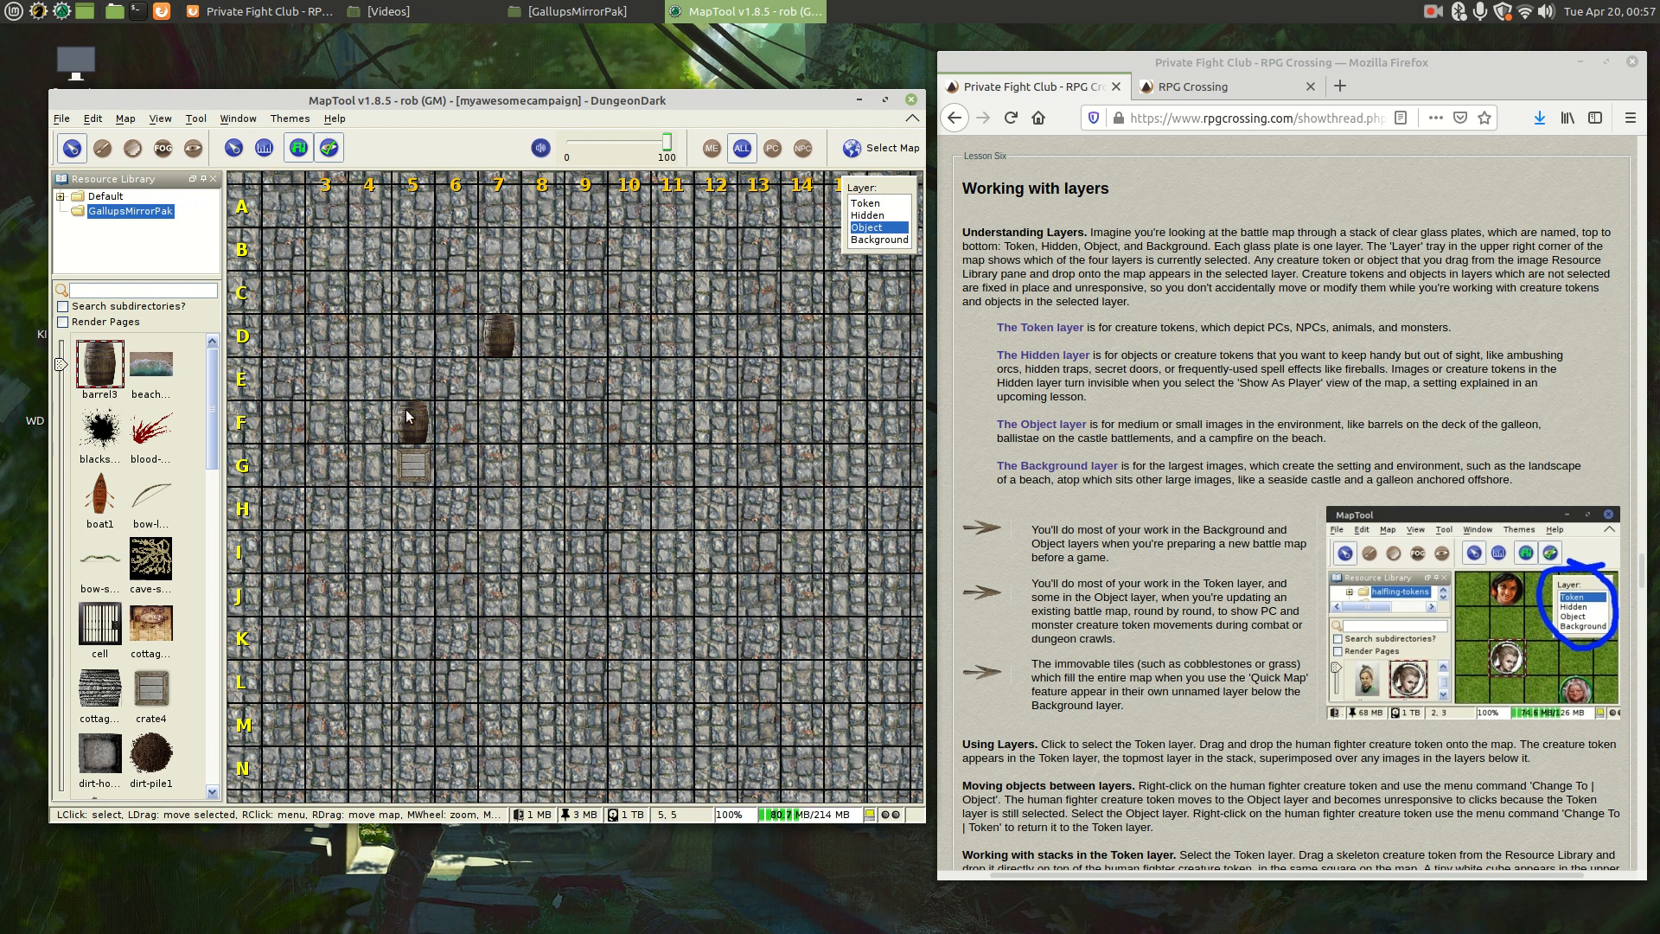
{"action": "left_click_drag", "start_coordinate": [348, 340], "coordinate": [458, 505]}
{"action": "left_click", "coordinate": [865, 204]}
{"action": "left_click_drag", "start_coordinate": [584, 256], "coordinate": [481, 364]}
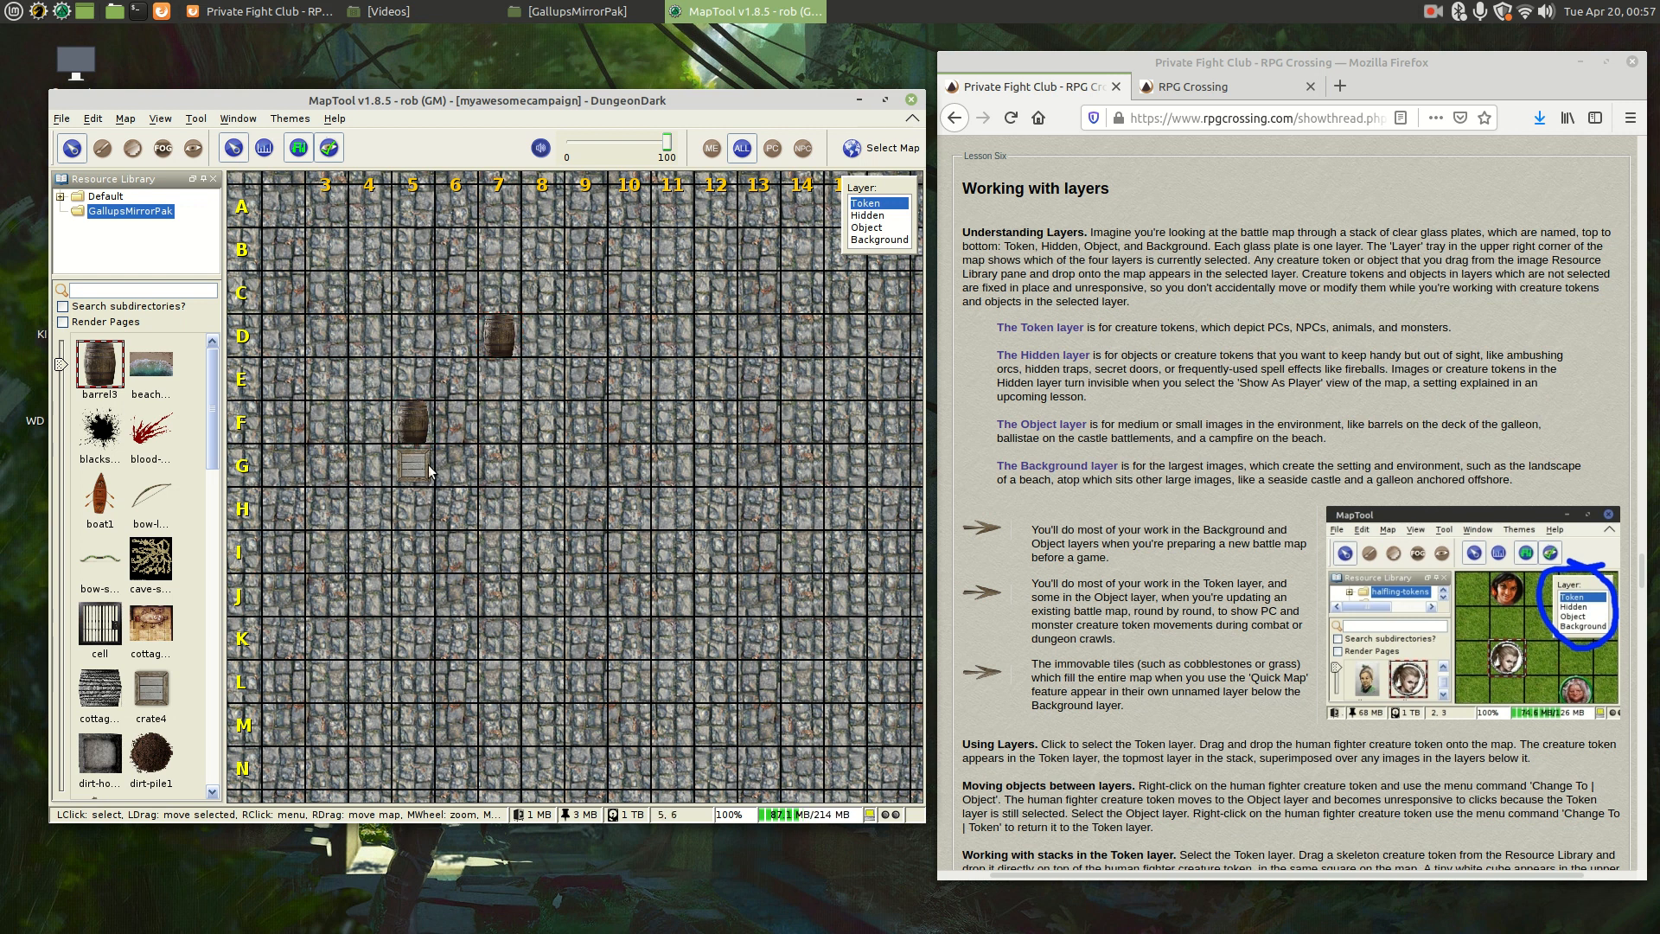
{"action": "left_click_drag", "start_coordinate": [475, 514], "coordinate": [320, 350]}
Step: Switch among the Object, Hidden and Token layers, select the barrel in D7 on the Token layer, and clear the selection
{"action": "left_click", "coordinate": [882, 228]}
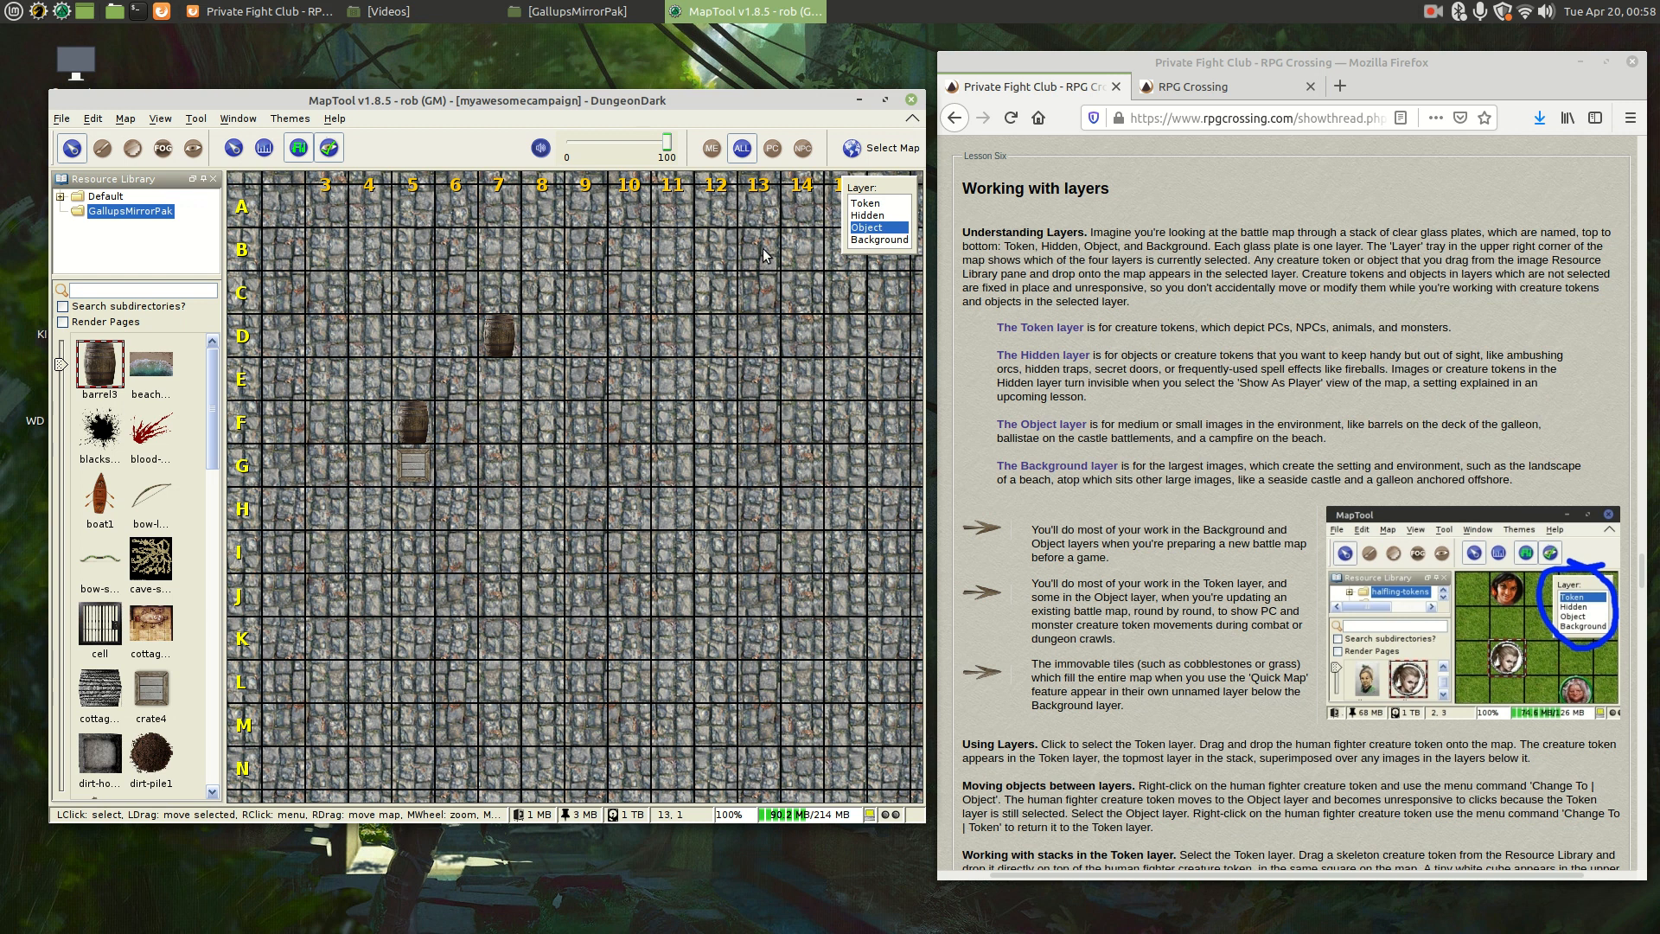
{"action": "left_click", "coordinate": [888, 203]}
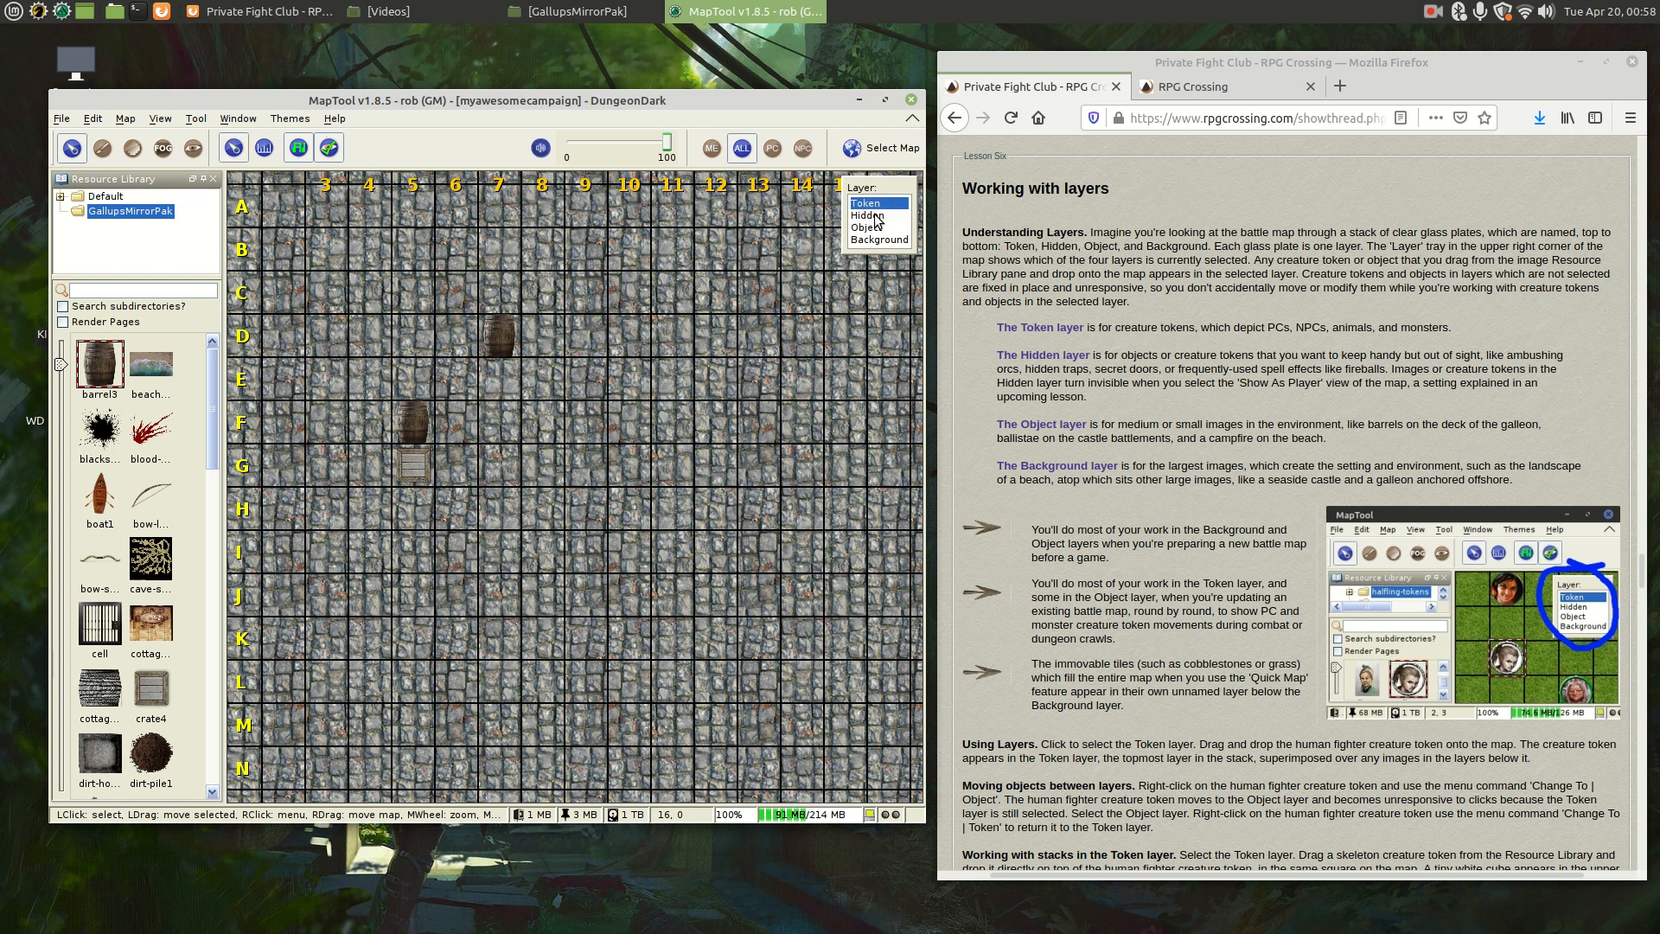
{"action": "left_click", "coordinate": [875, 218]}
{"action": "left_click", "coordinate": [891, 203]}
{"action": "left_click", "coordinate": [505, 349]}
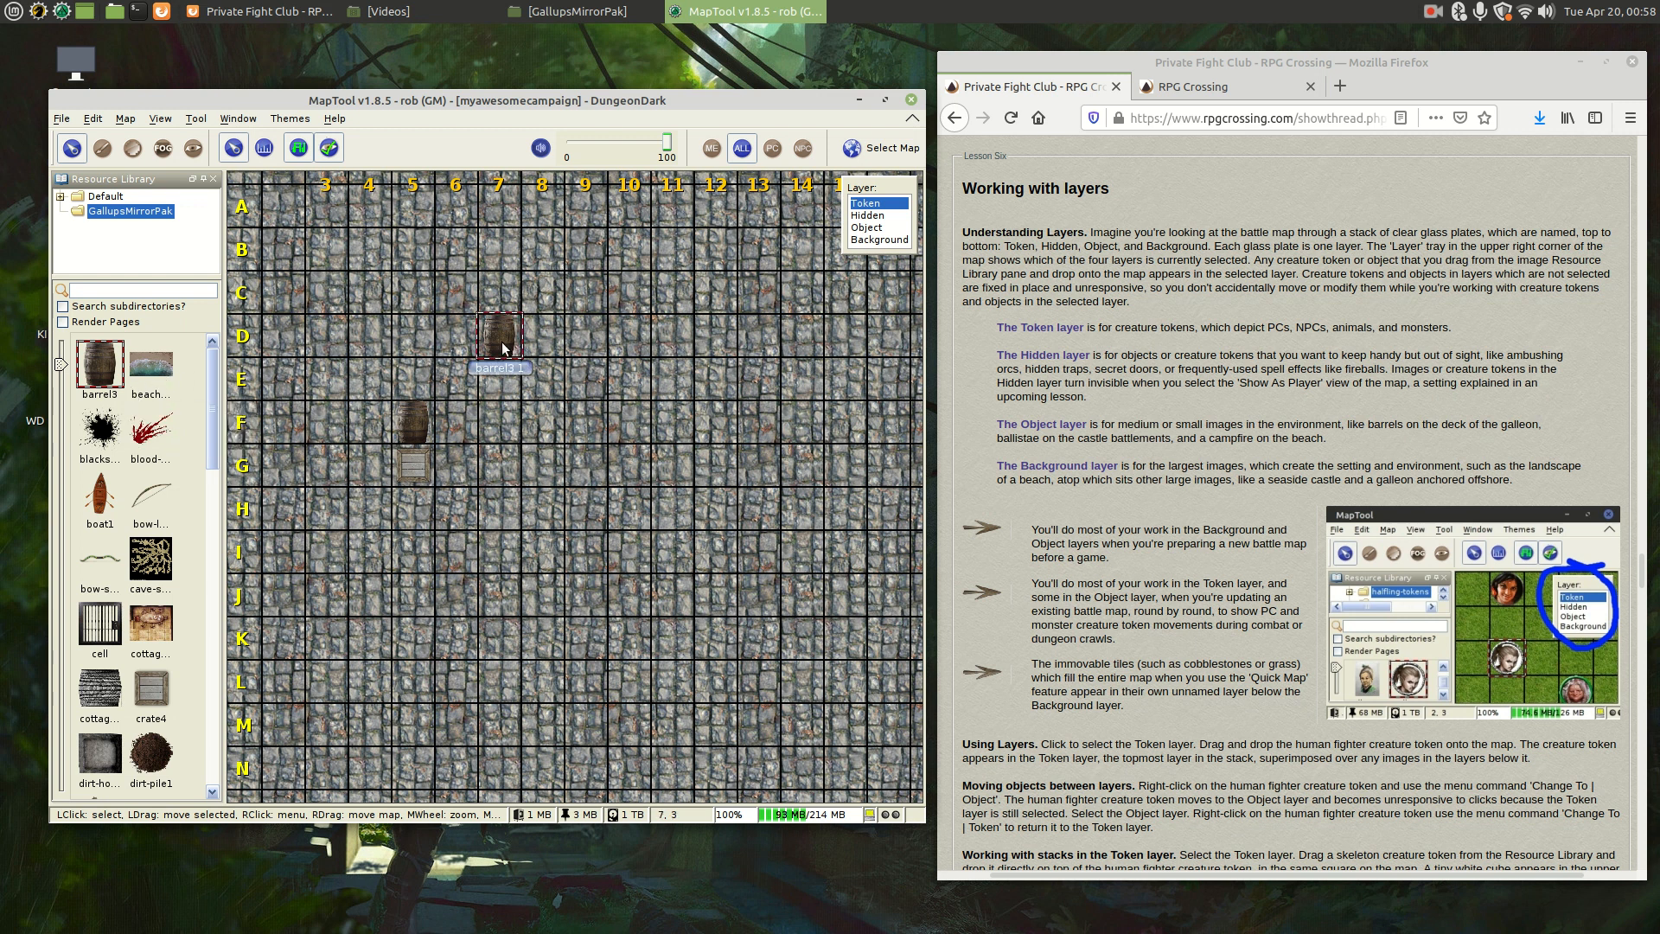
{"action": "left_click", "coordinate": [673, 412]}
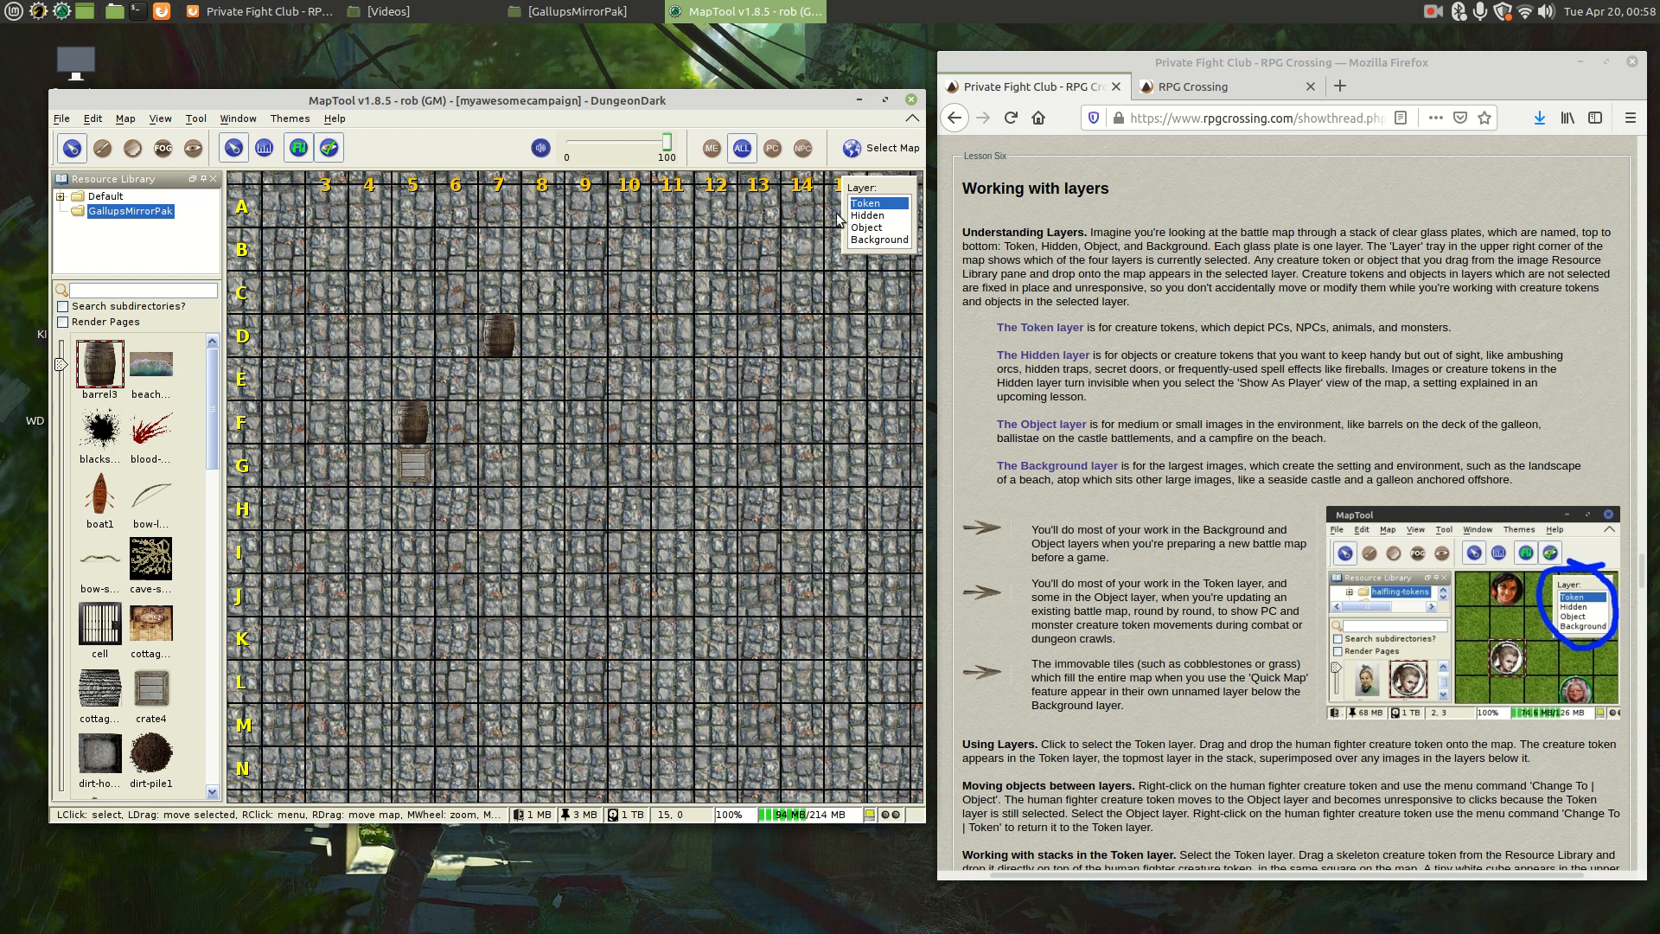
Step: Place the boat1 image on the Object layer around H10 and enlarge it to span about rows F to I
{"action": "left_click", "coordinate": [869, 216]}
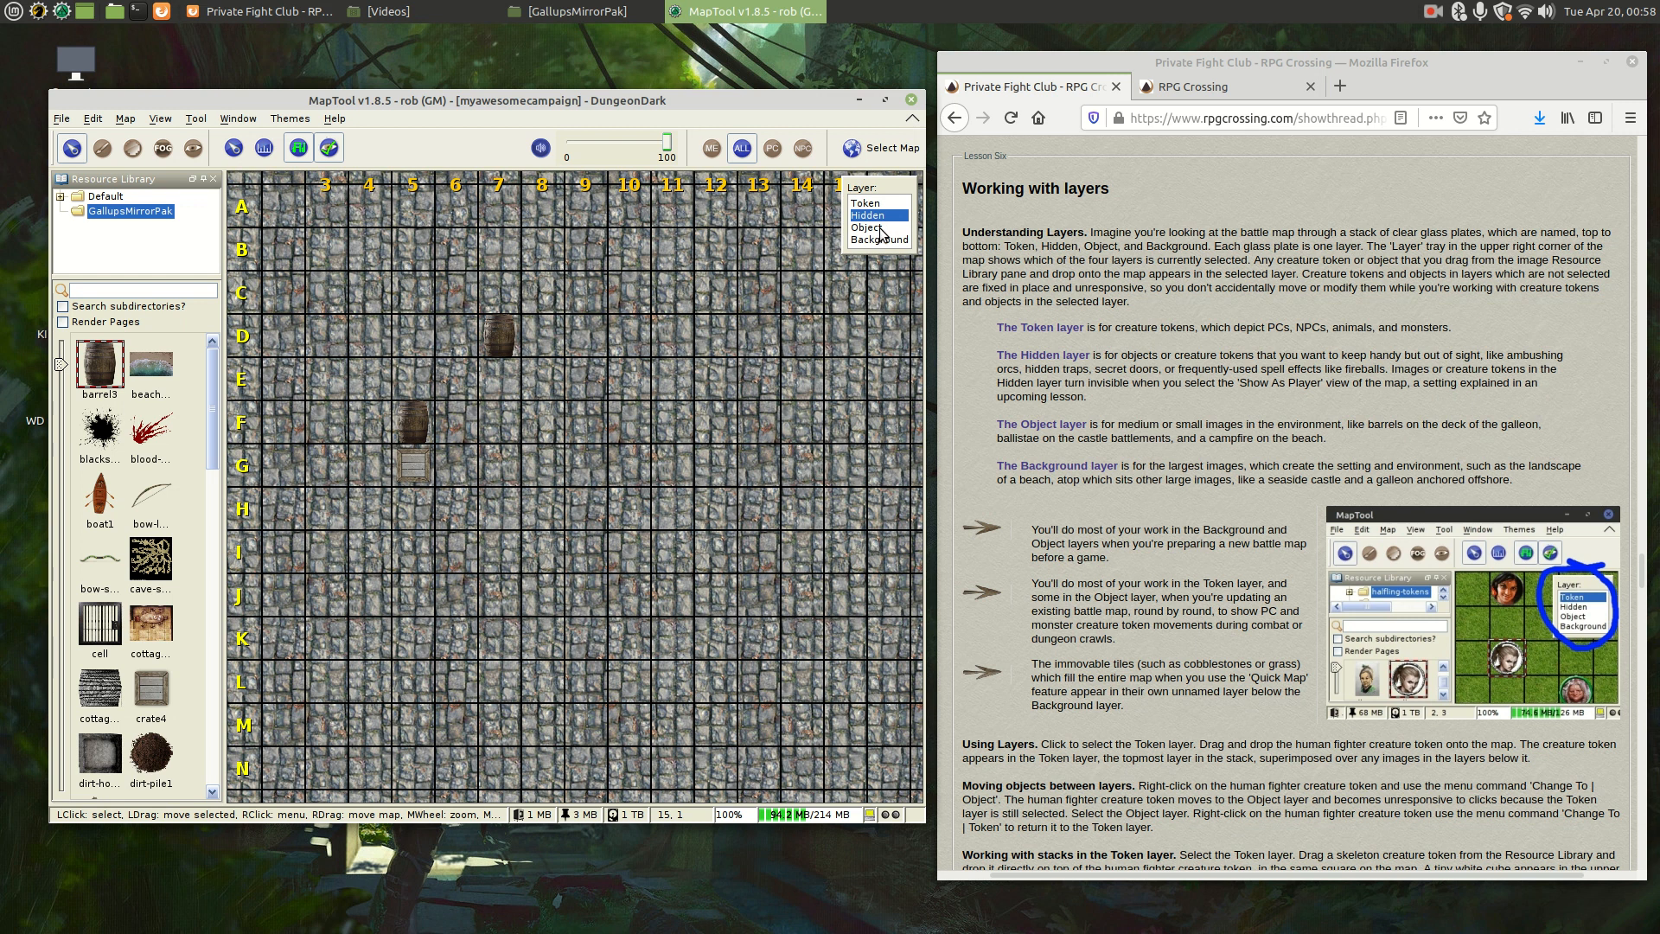
{"action": "left_click", "coordinate": [877, 228]}
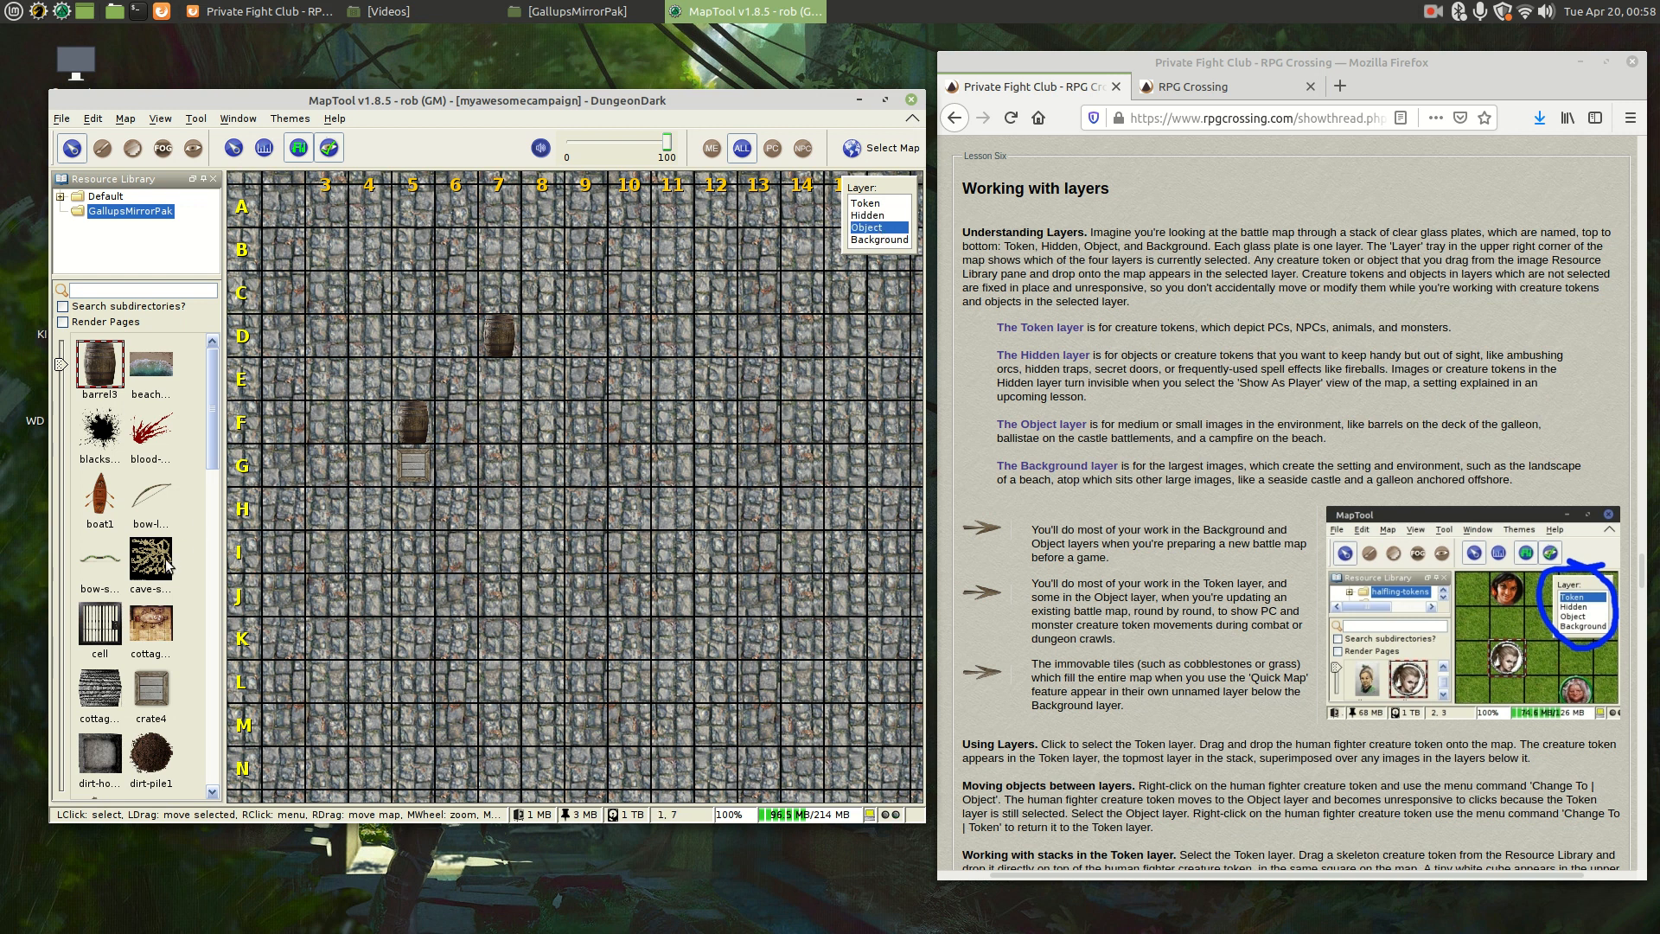
{"action": "left_click_drag", "start_coordinate": [100, 500], "coordinate": [640, 482]}
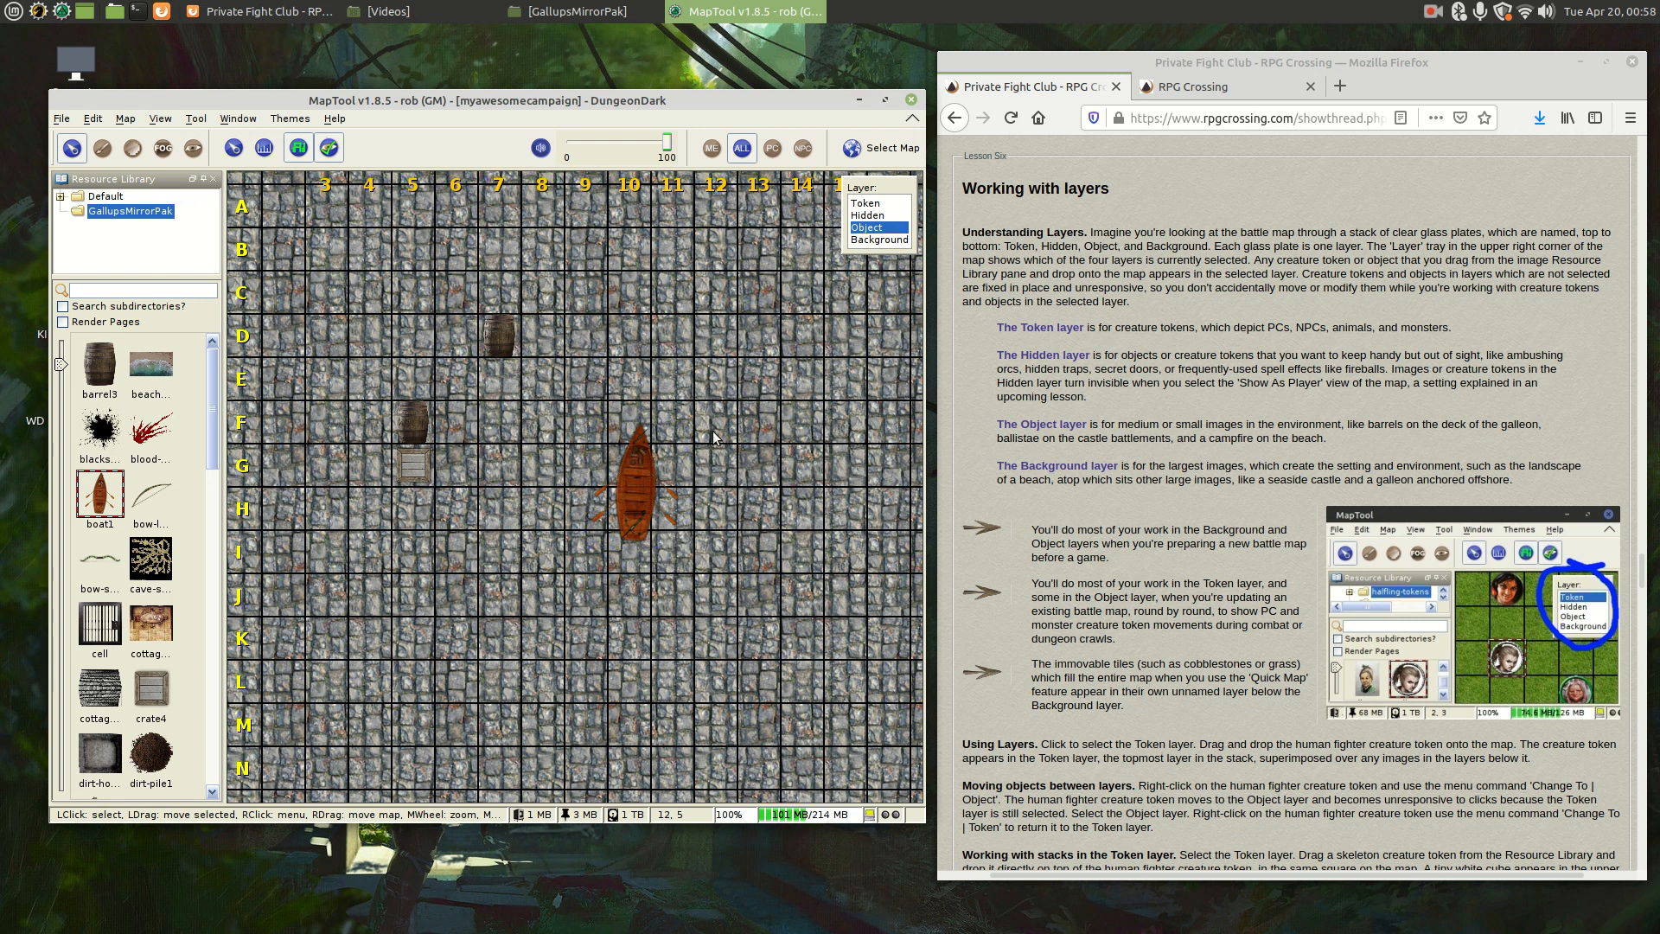
{"action": "left_click", "coordinate": [673, 536]}
{"action": "left_click_drag", "start_coordinate": [675, 538], "coordinate": [699, 571]}
{"action": "left_click", "coordinate": [767, 387]}
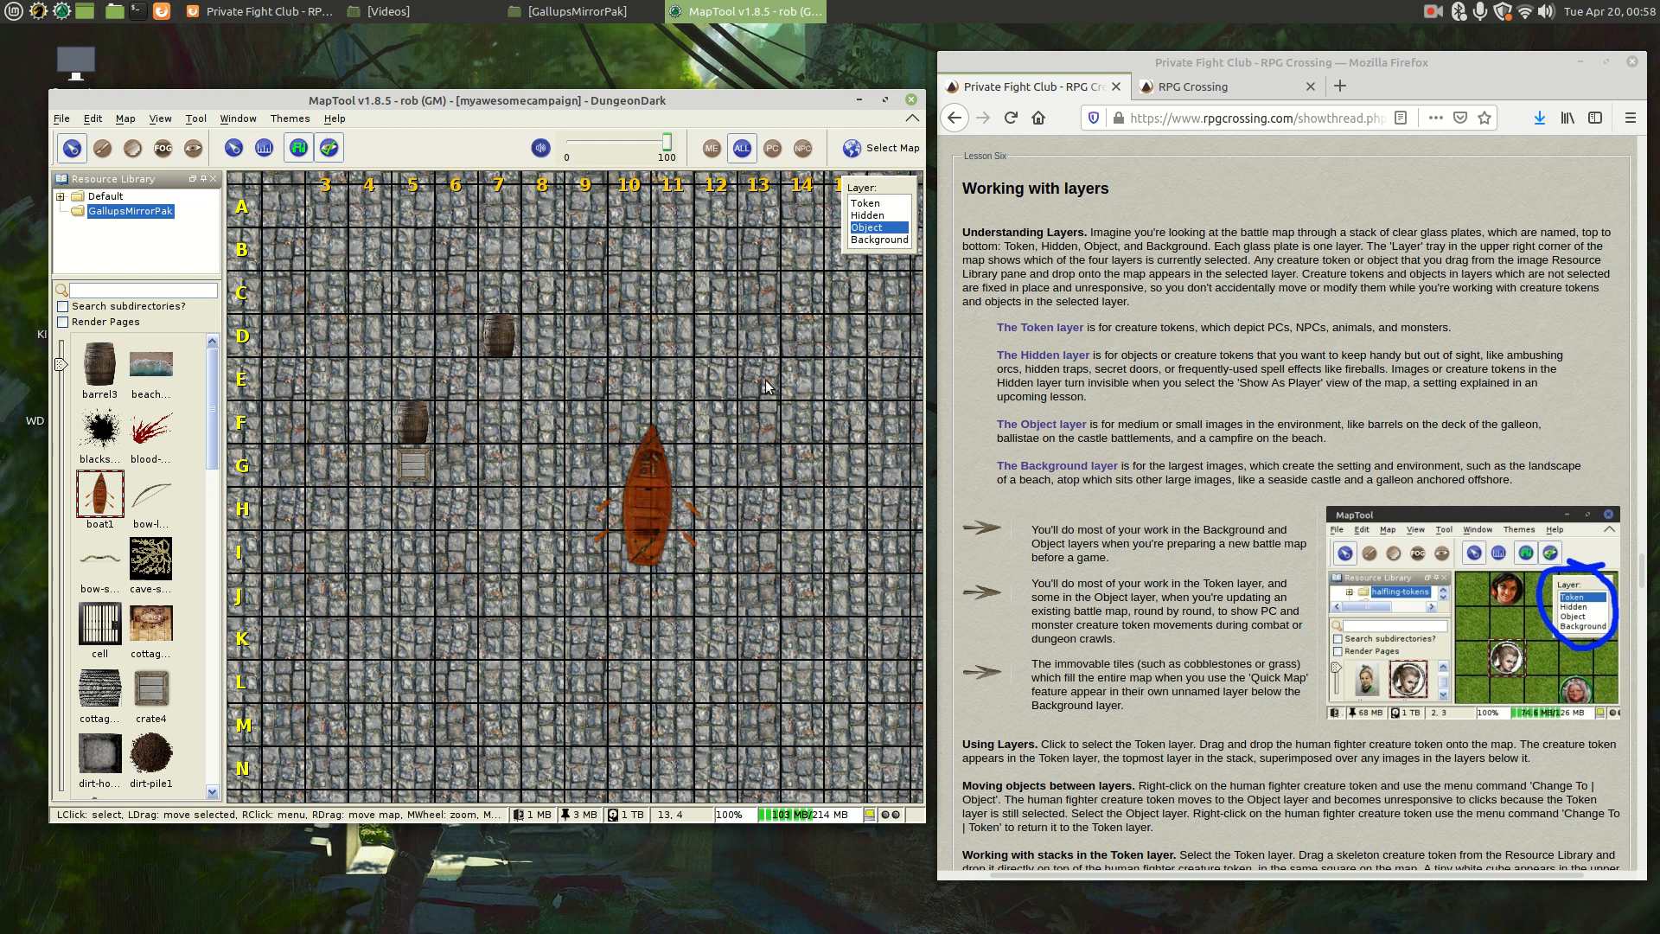
Step: Try selecting the barrel in D7 and the crate on the Token layer, and select the boat on the Object layer, clearing the selection
{"action": "left_click", "coordinate": [872, 207]}
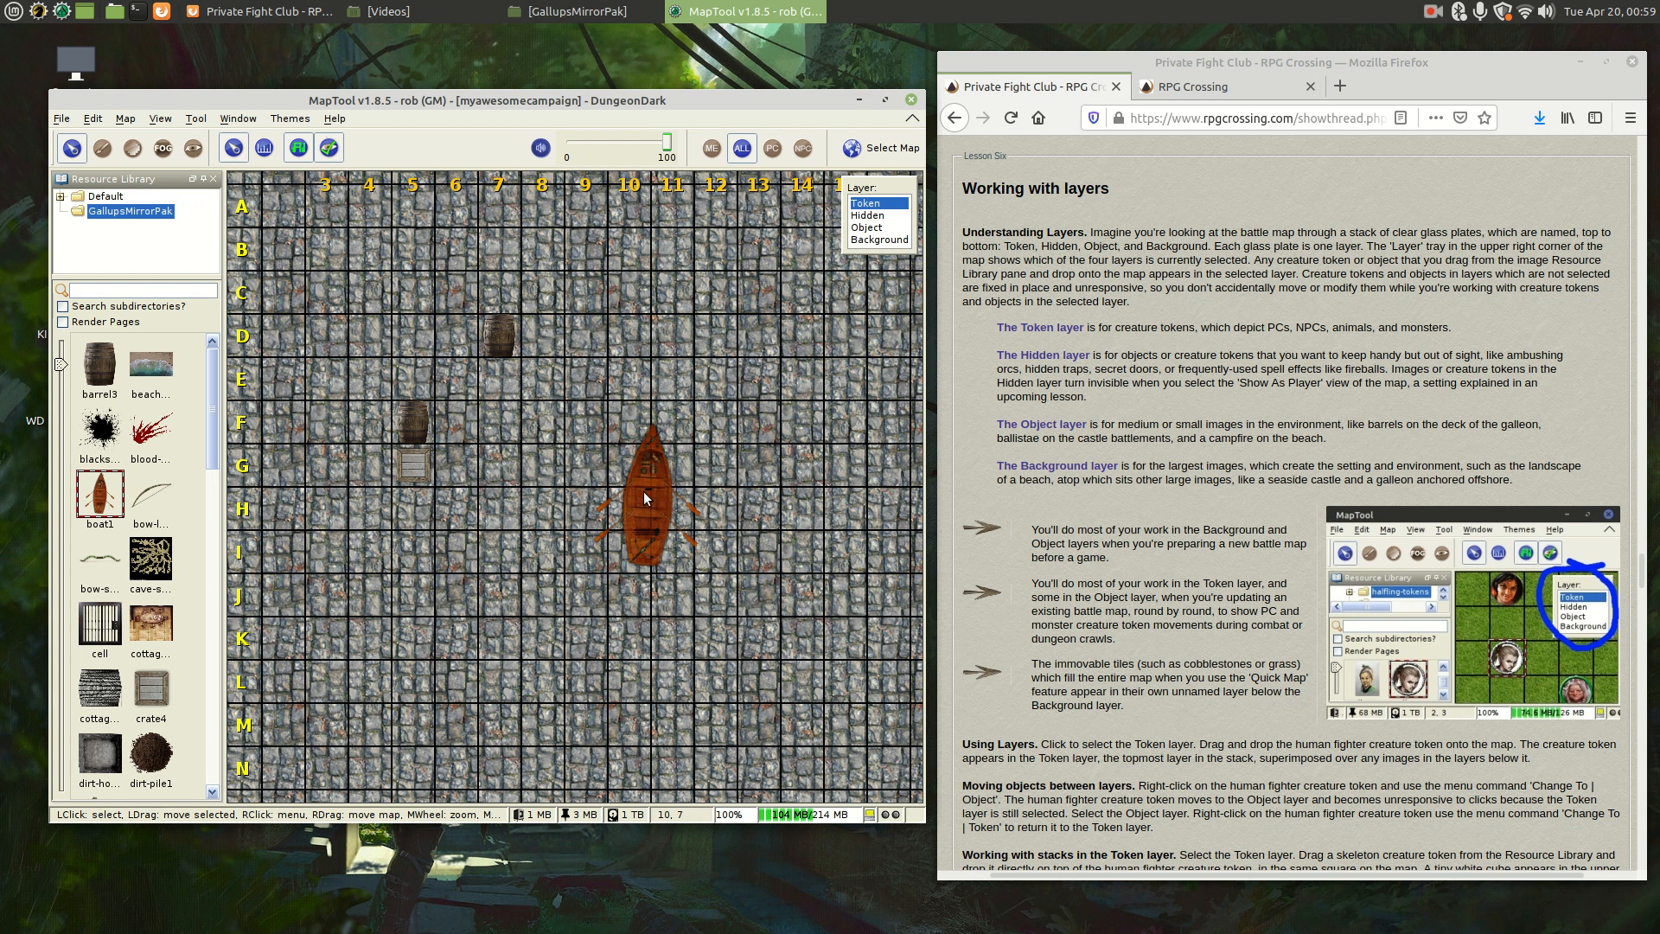
{"action": "left_click", "coordinate": [505, 339]}
{"action": "left_click", "coordinate": [413, 468]}
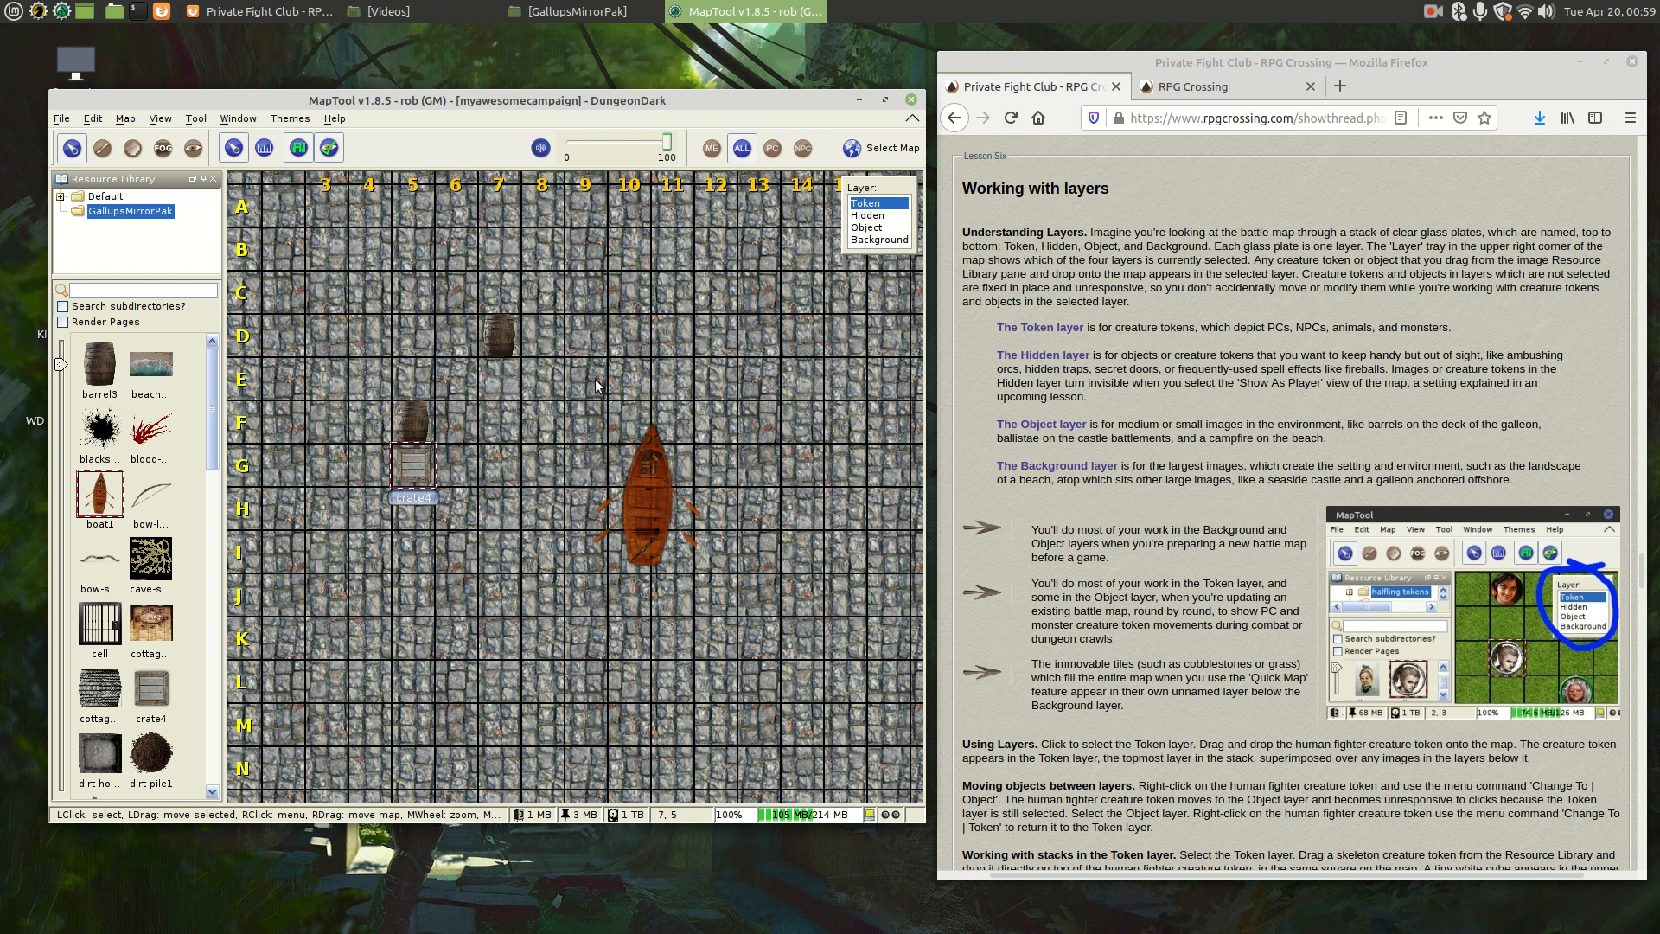
{"action": "left_click", "coordinate": [867, 228]}
{"action": "left_click", "coordinate": [646, 474]}
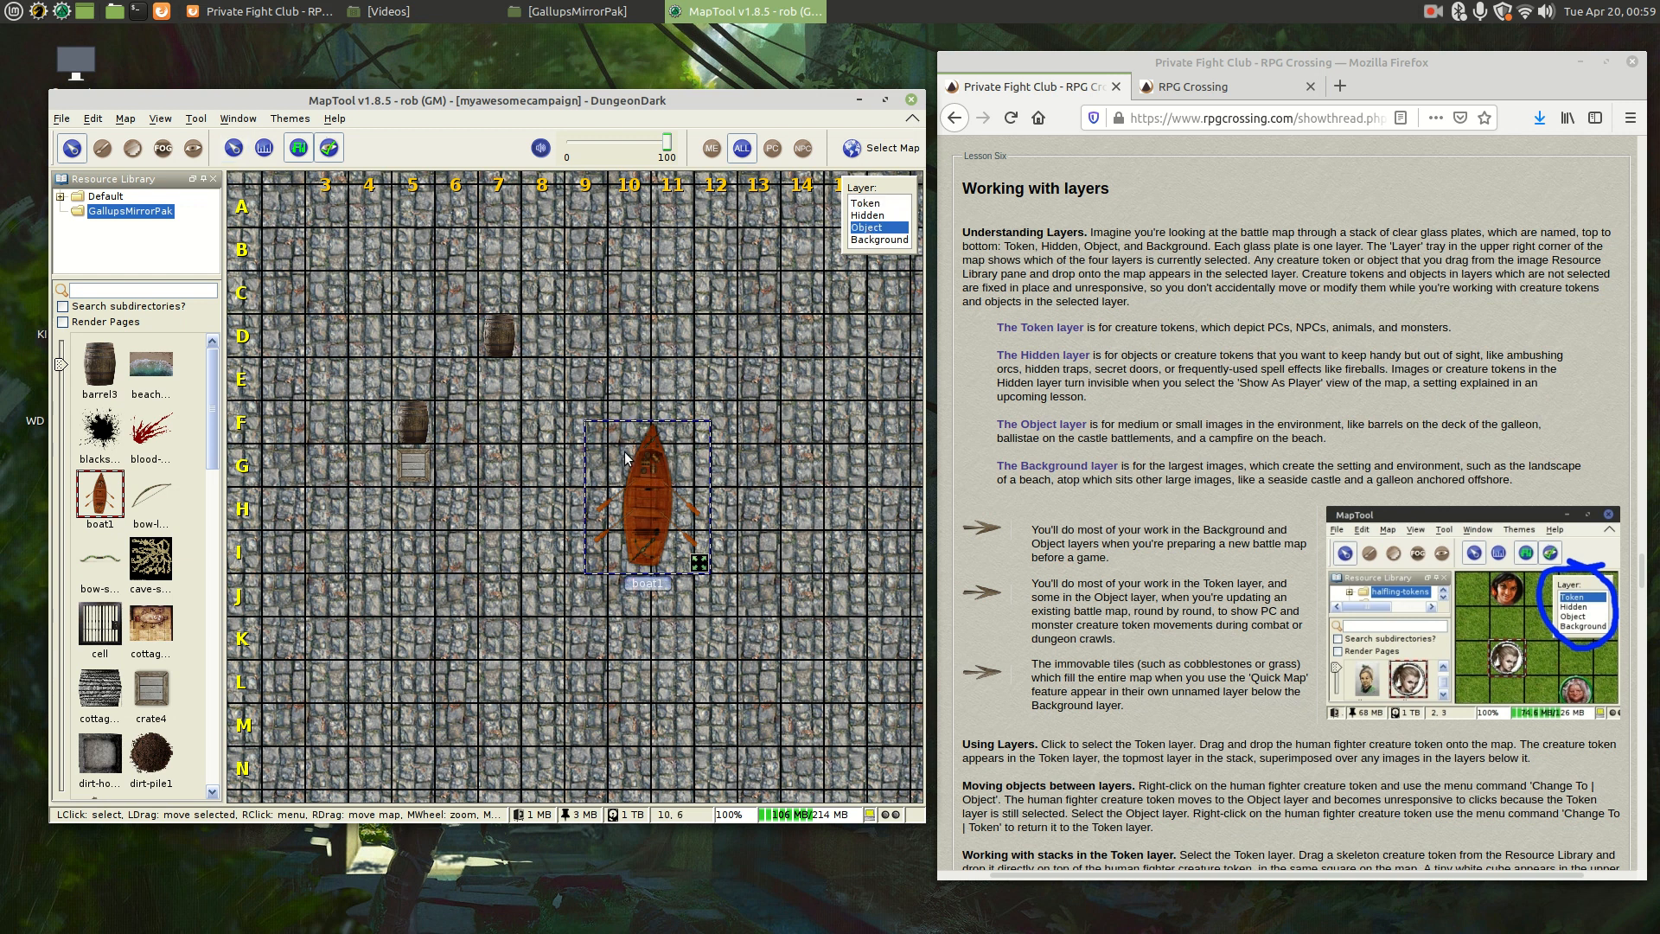
{"action": "left_click", "coordinate": [577, 379]}
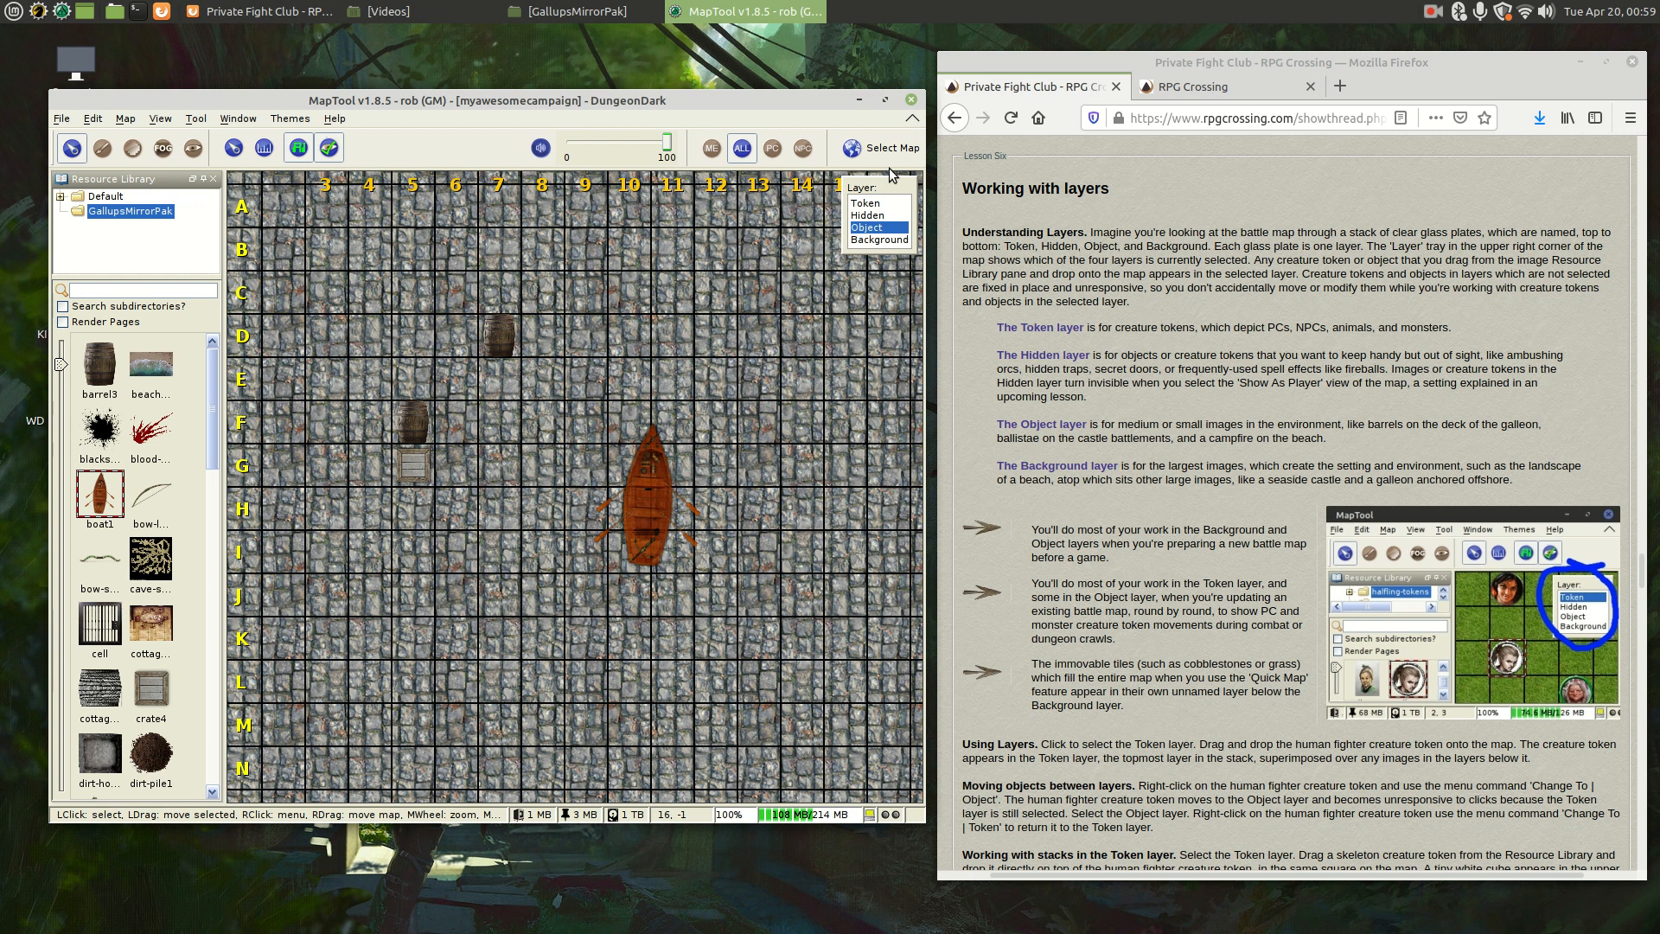
Step: Place human-druid1 on the Token layer in square C10 as a visible NPC token
{"action": "left_click", "coordinate": [878, 205]}
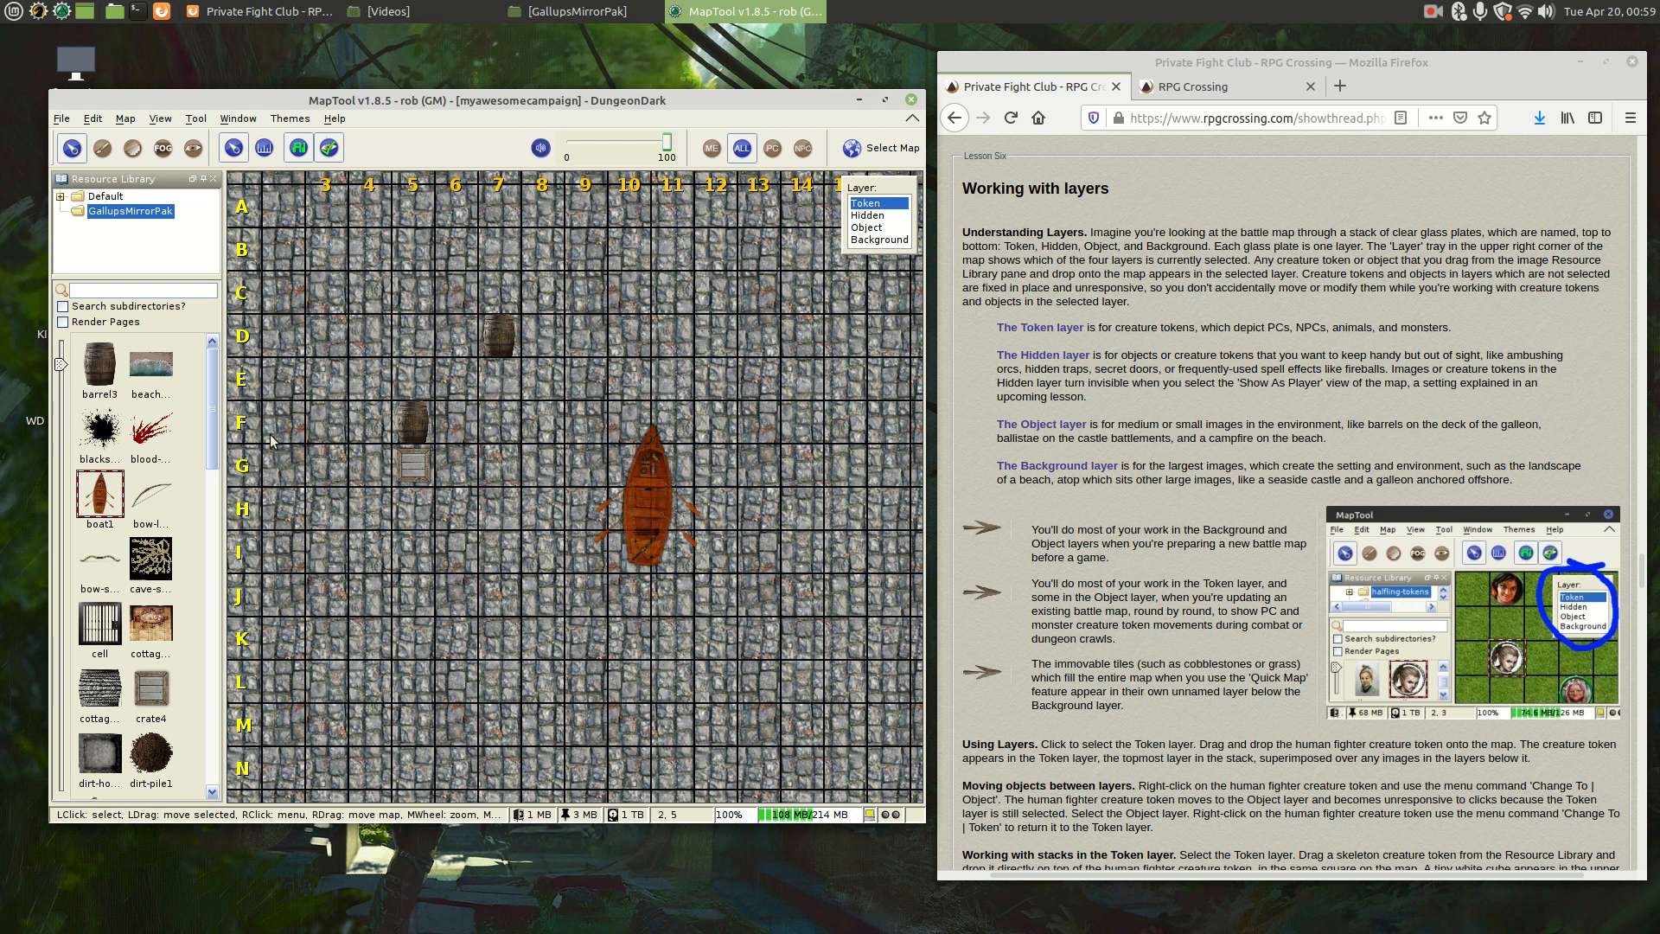
{"action": "left_click_drag", "start_coordinate": [215, 422], "coordinate": [215, 566]}
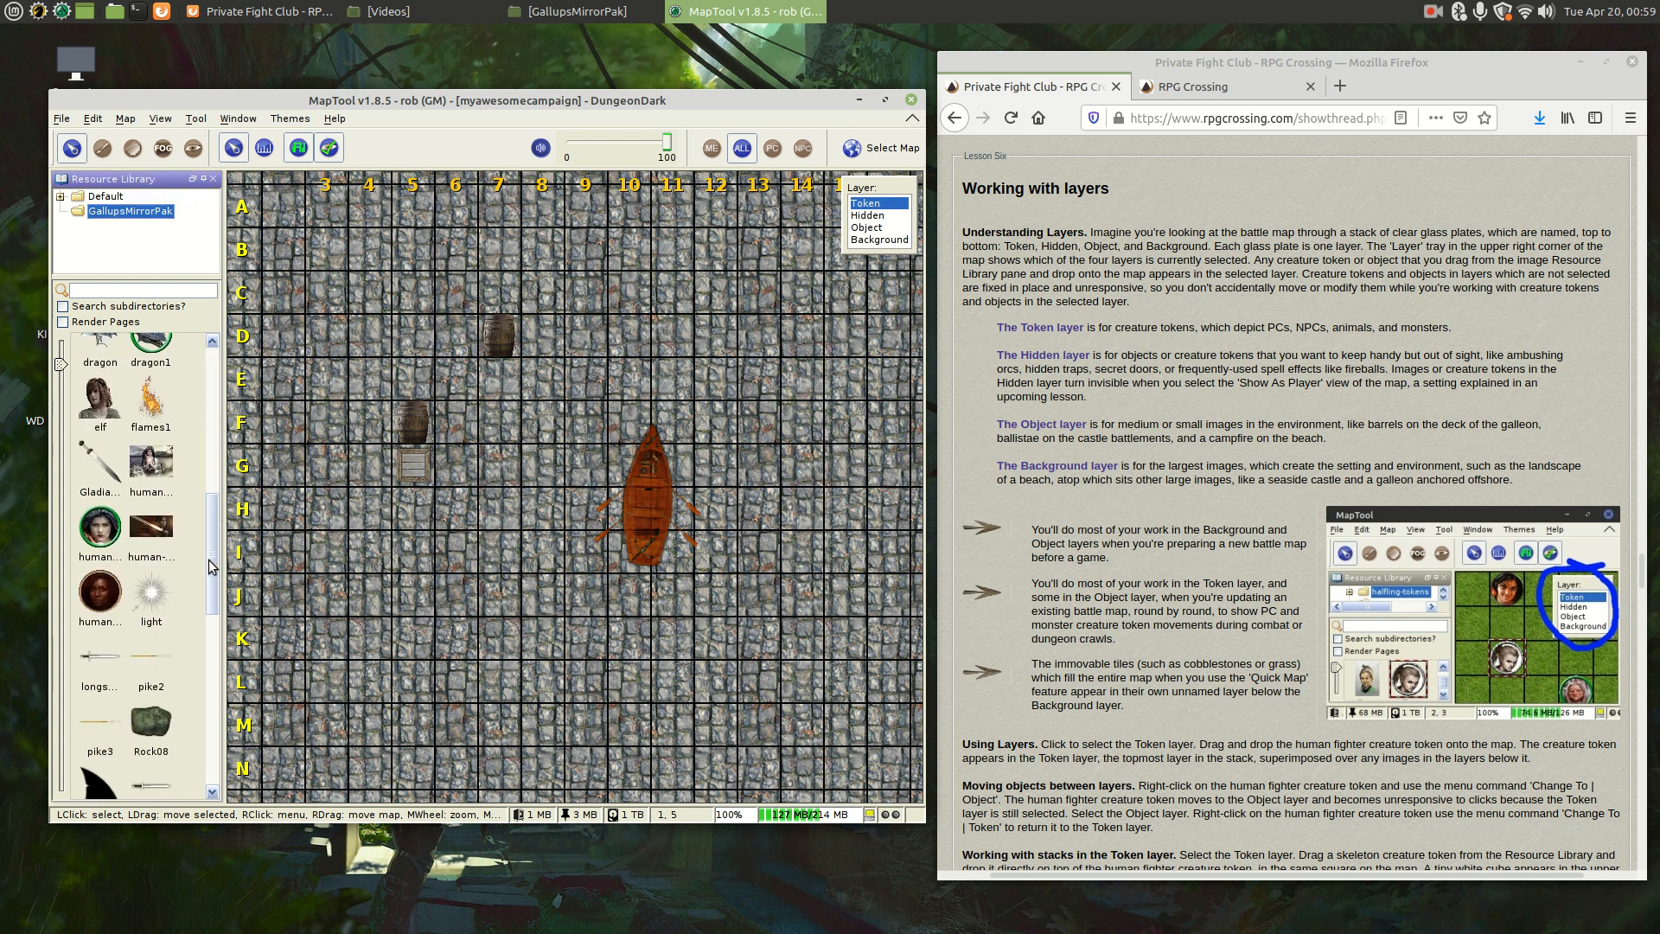
{"action": "left_click_drag", "start_coordinate": [101, 529], "coordinate": [630, 289]}
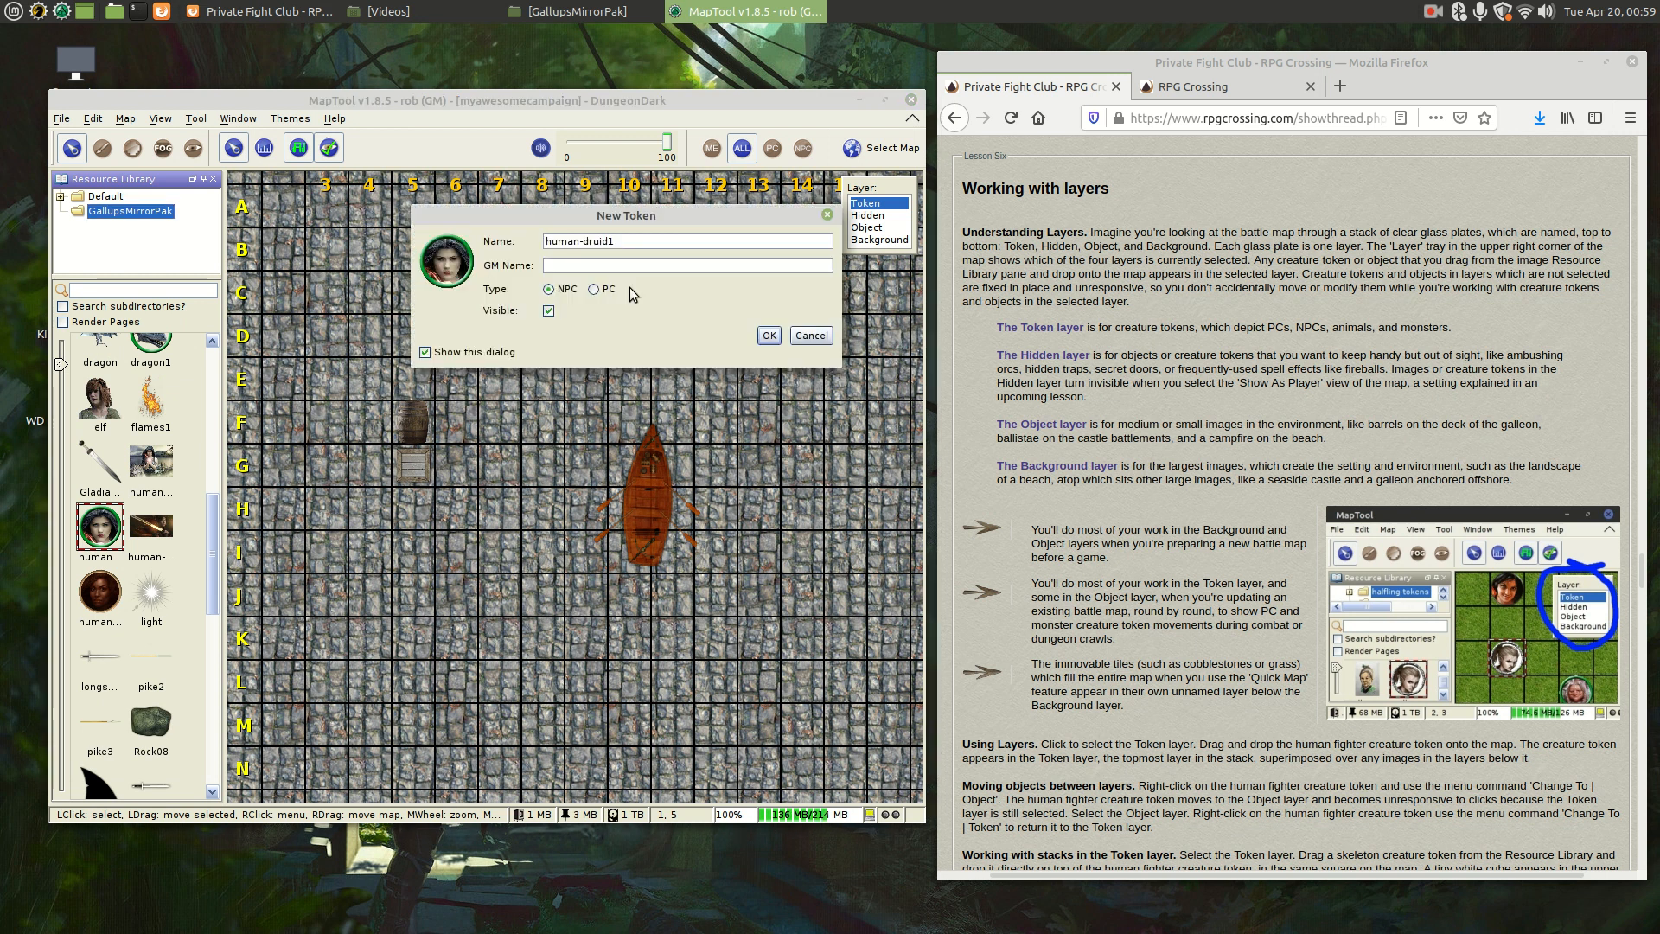
{"action": "left_click_drag", "start_coordinate": [652, 216], "coordinate": [636, 372]}
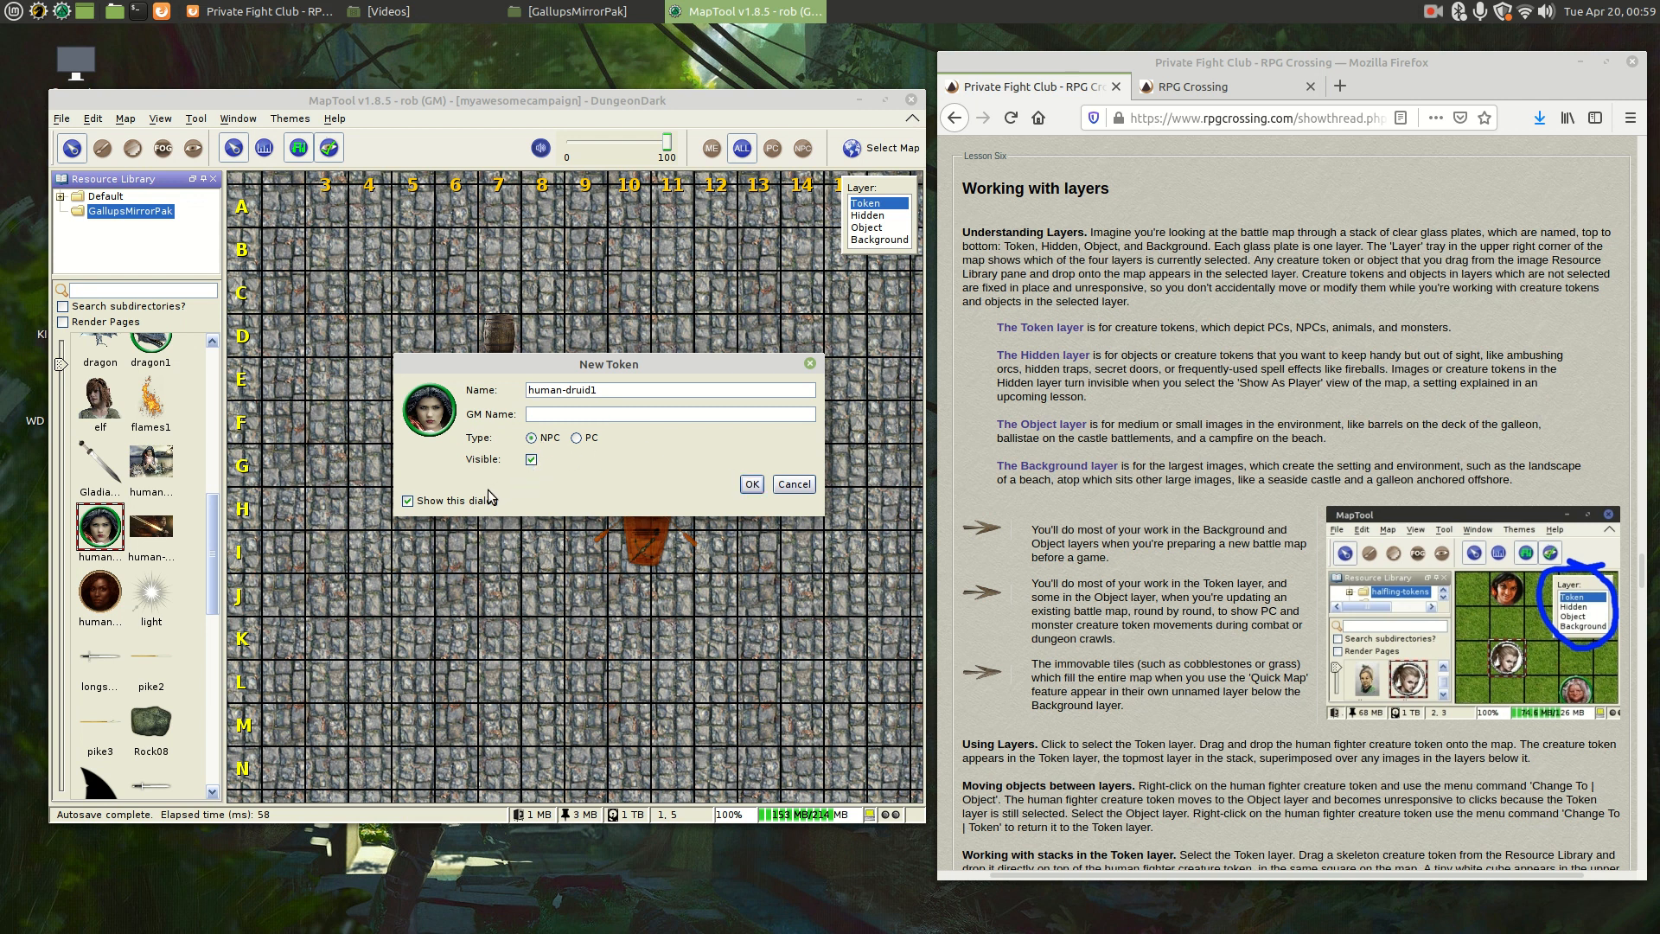
{"action": "left_click", "coordinate": [752, 484]}
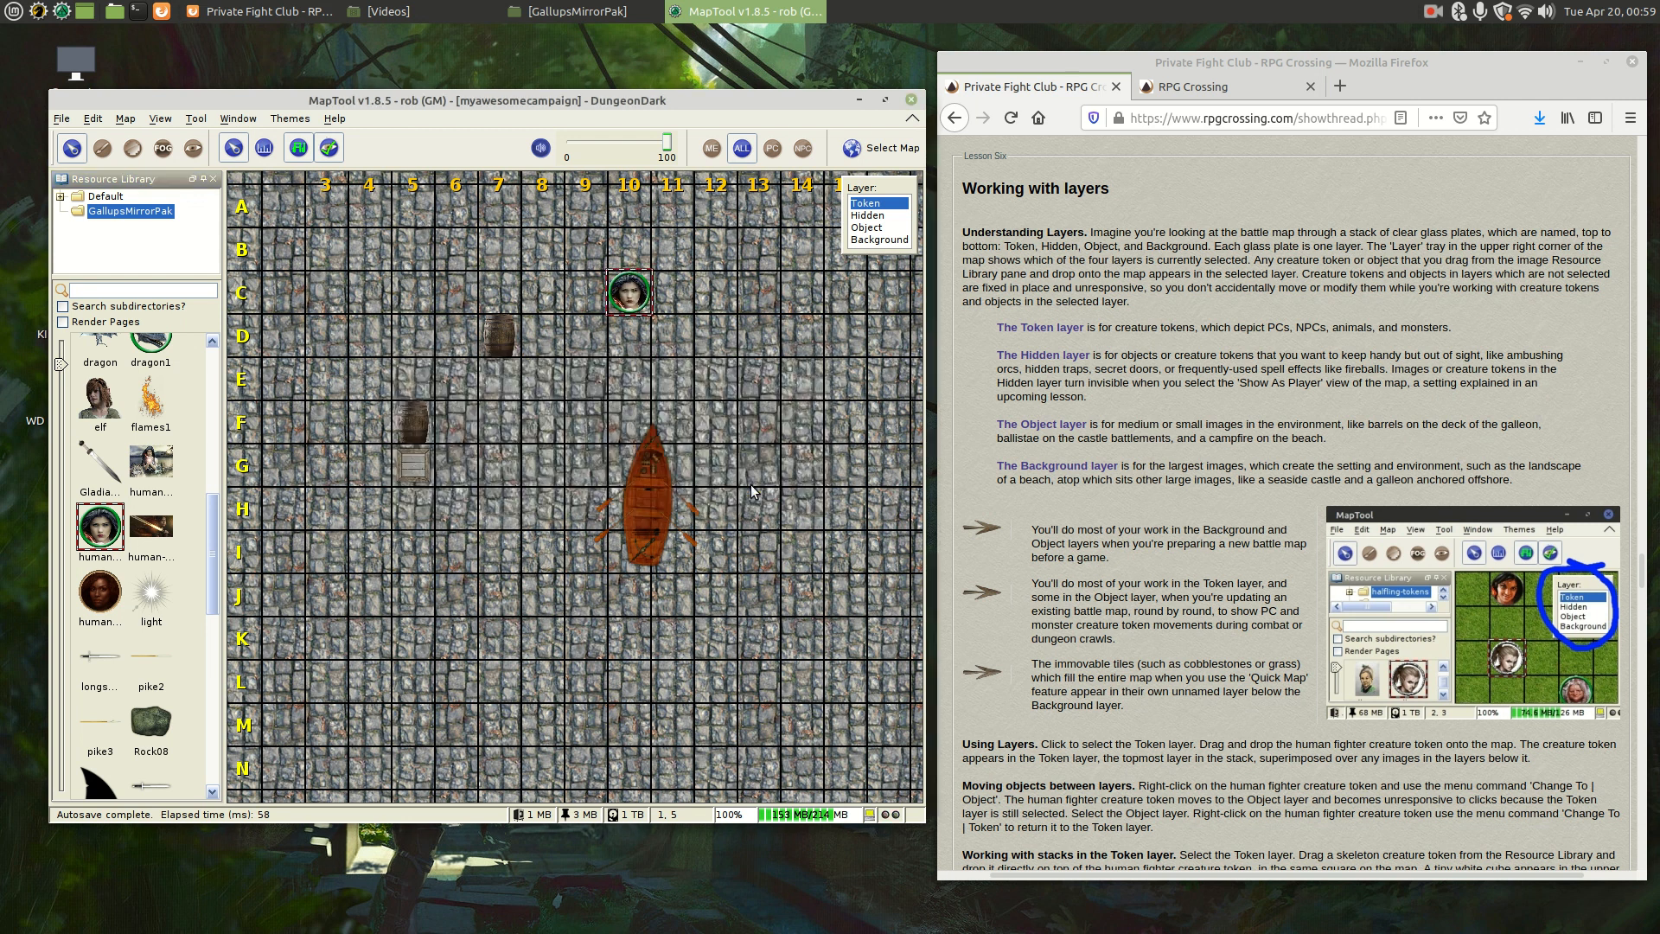
Step: Select the druid token in C10 and look at its available sizes without changing anything
{"action": "left_click", "coordinate": [650, 300]}
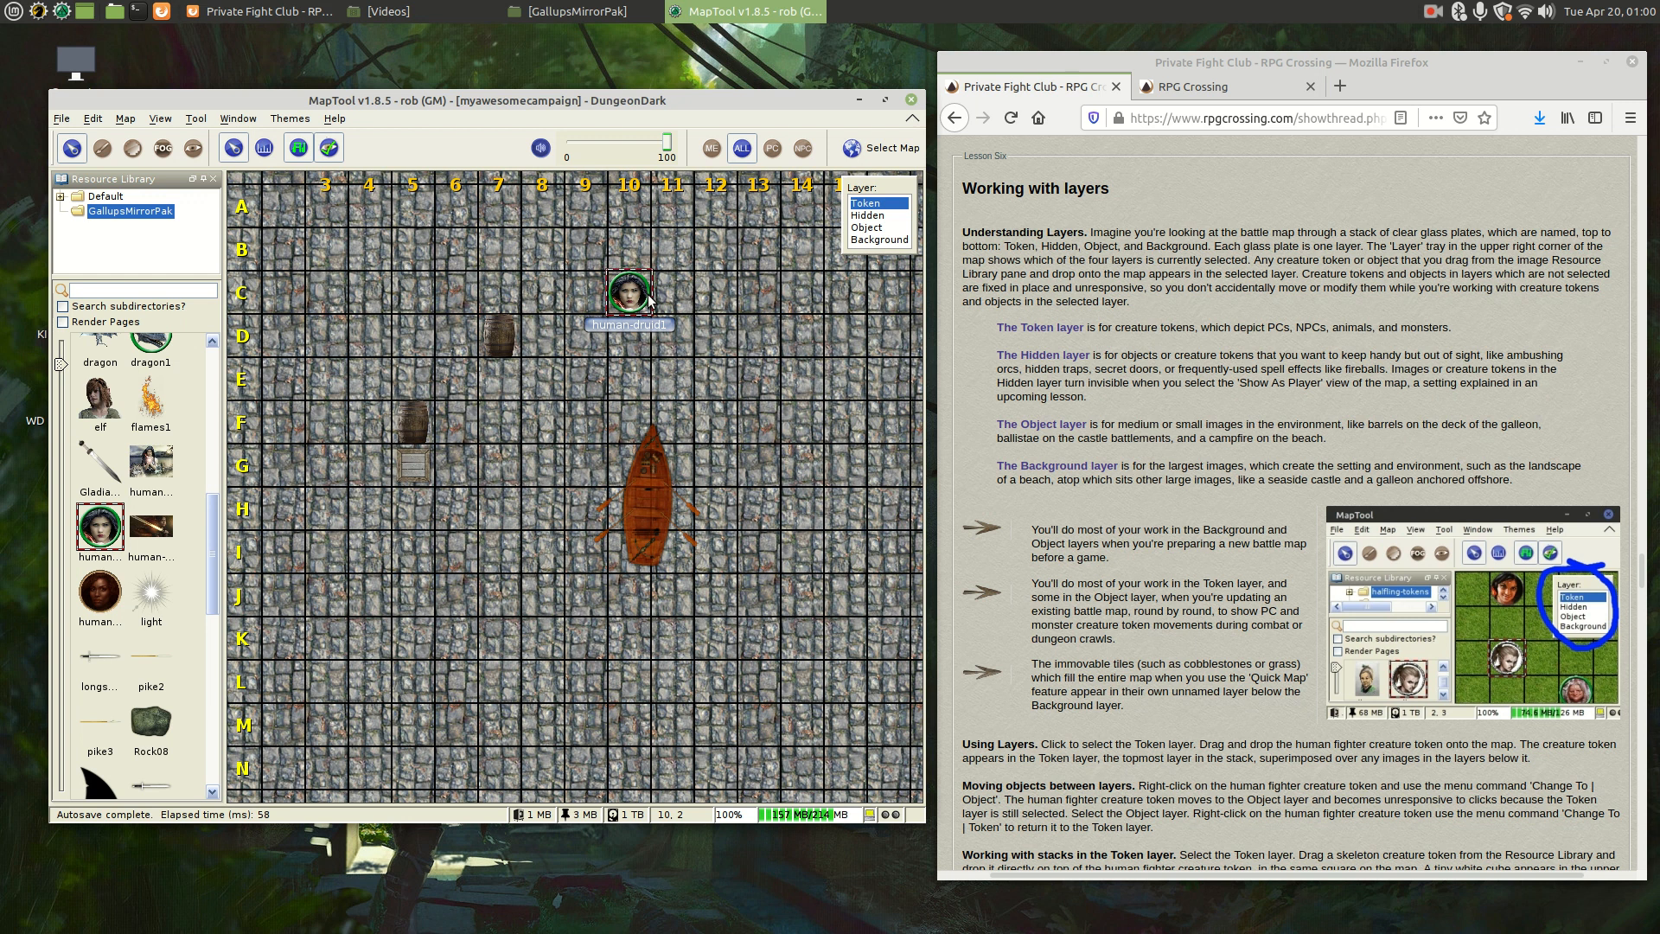
{"action": "left_click", "coordinate": [680, 326]}
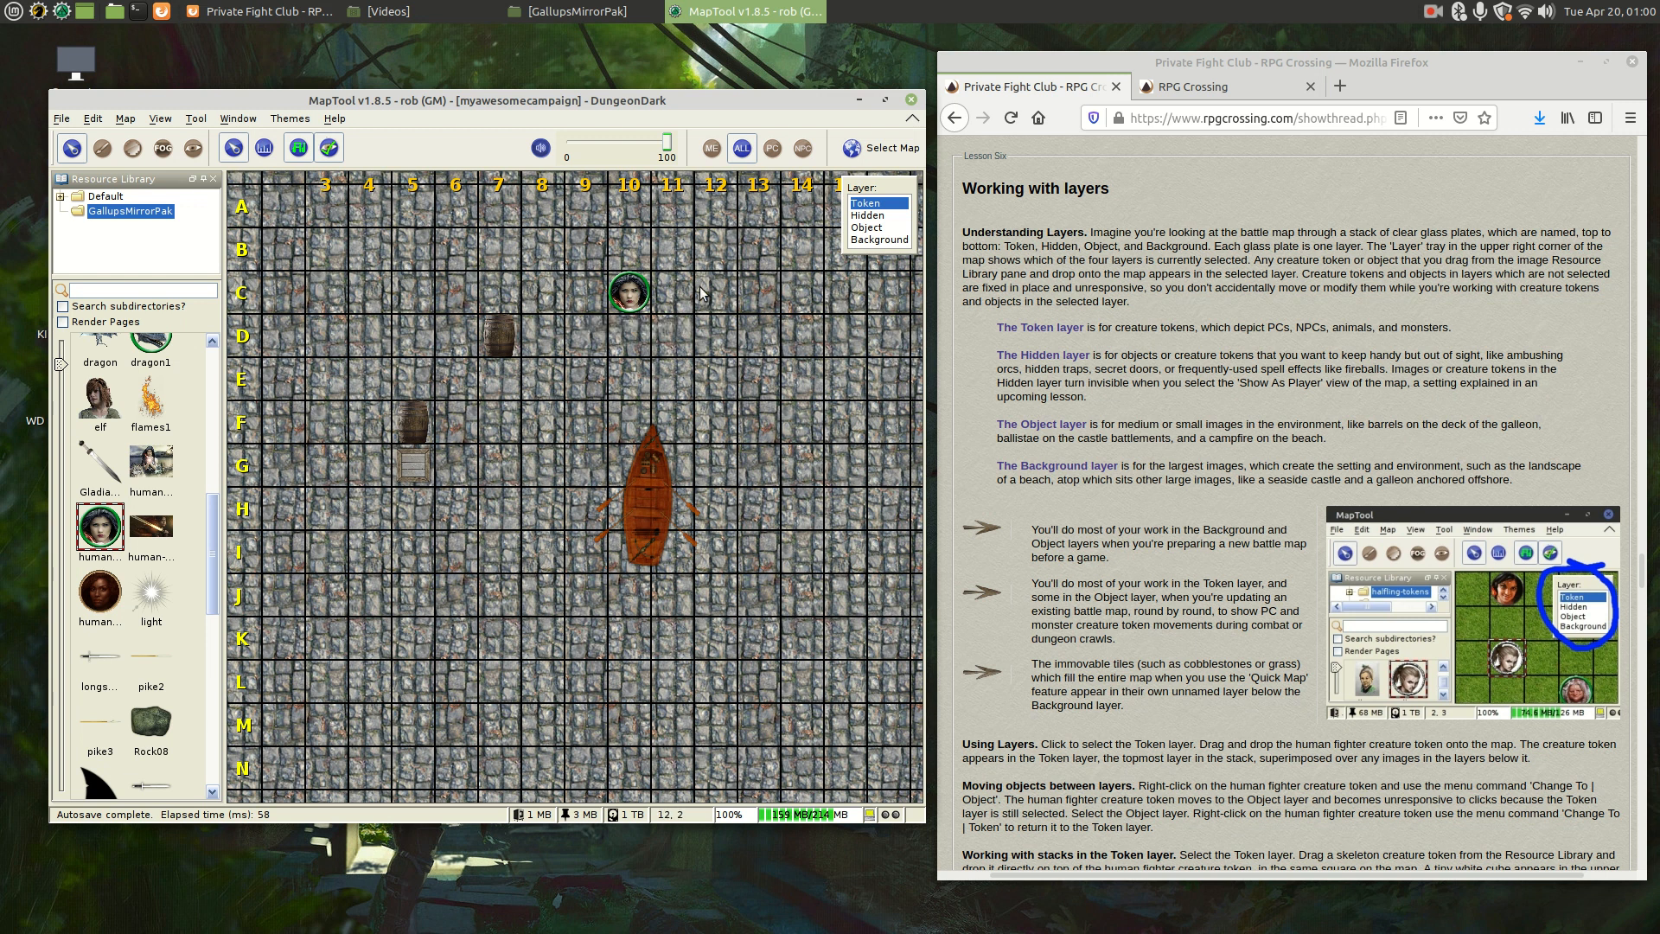
{"action": "right_click", "coordinate": [627, 290]}
{"action": "mouse_move", "coordinate": [683, 357]}
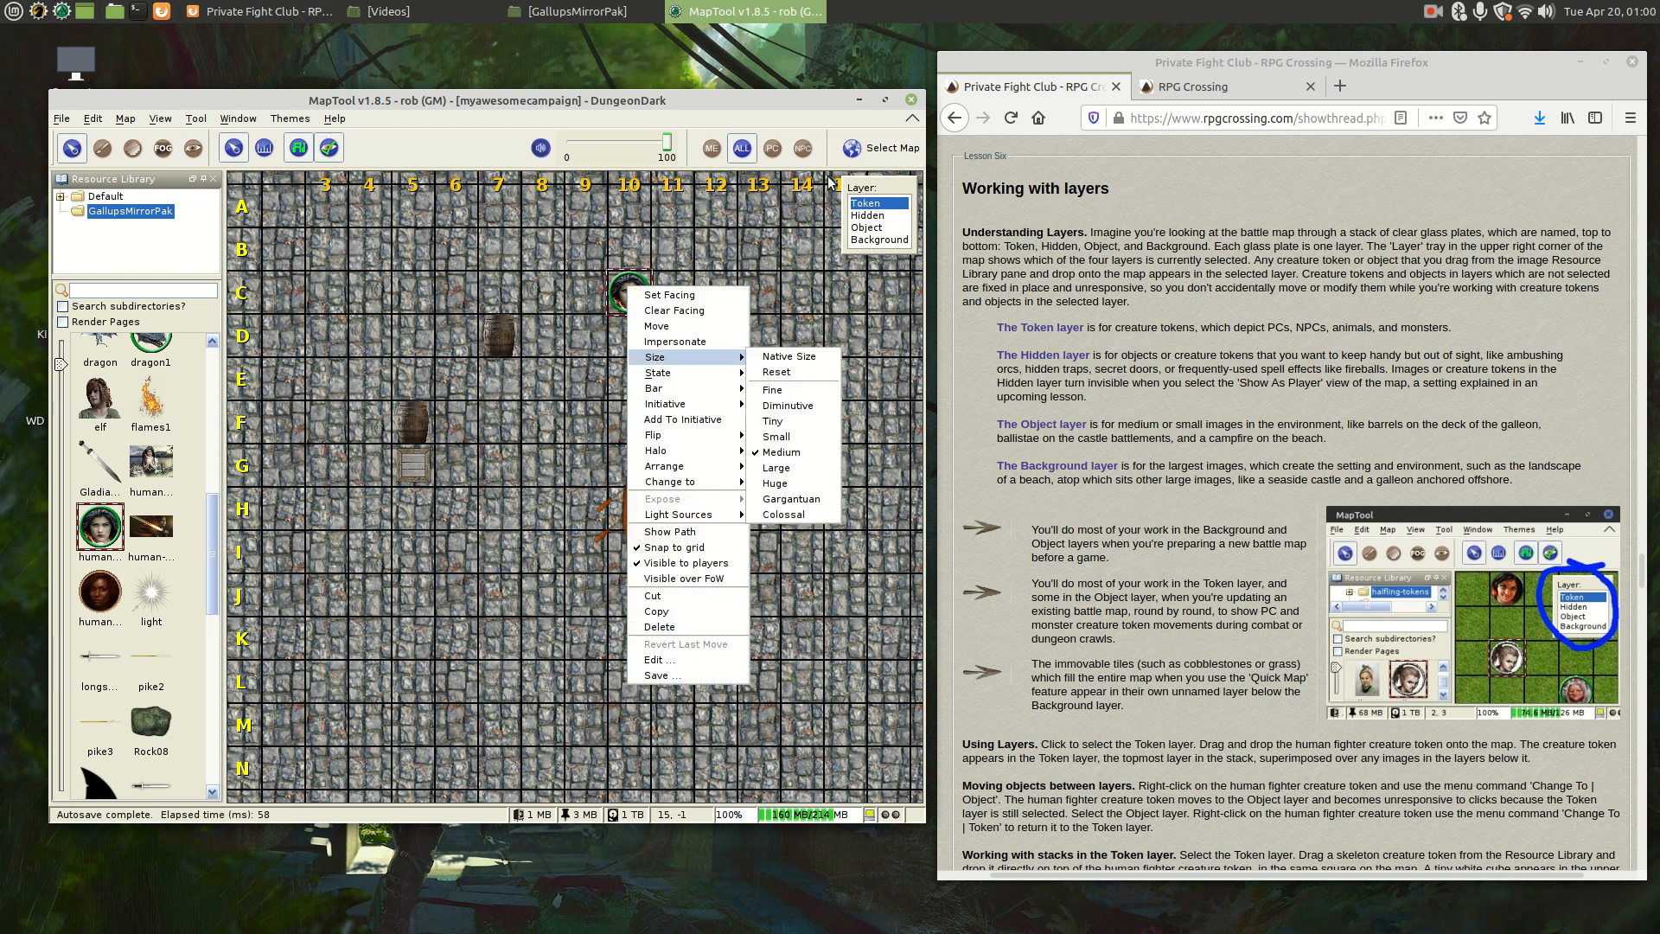
{"action": "left_click", "coordinate": [772, 239]}
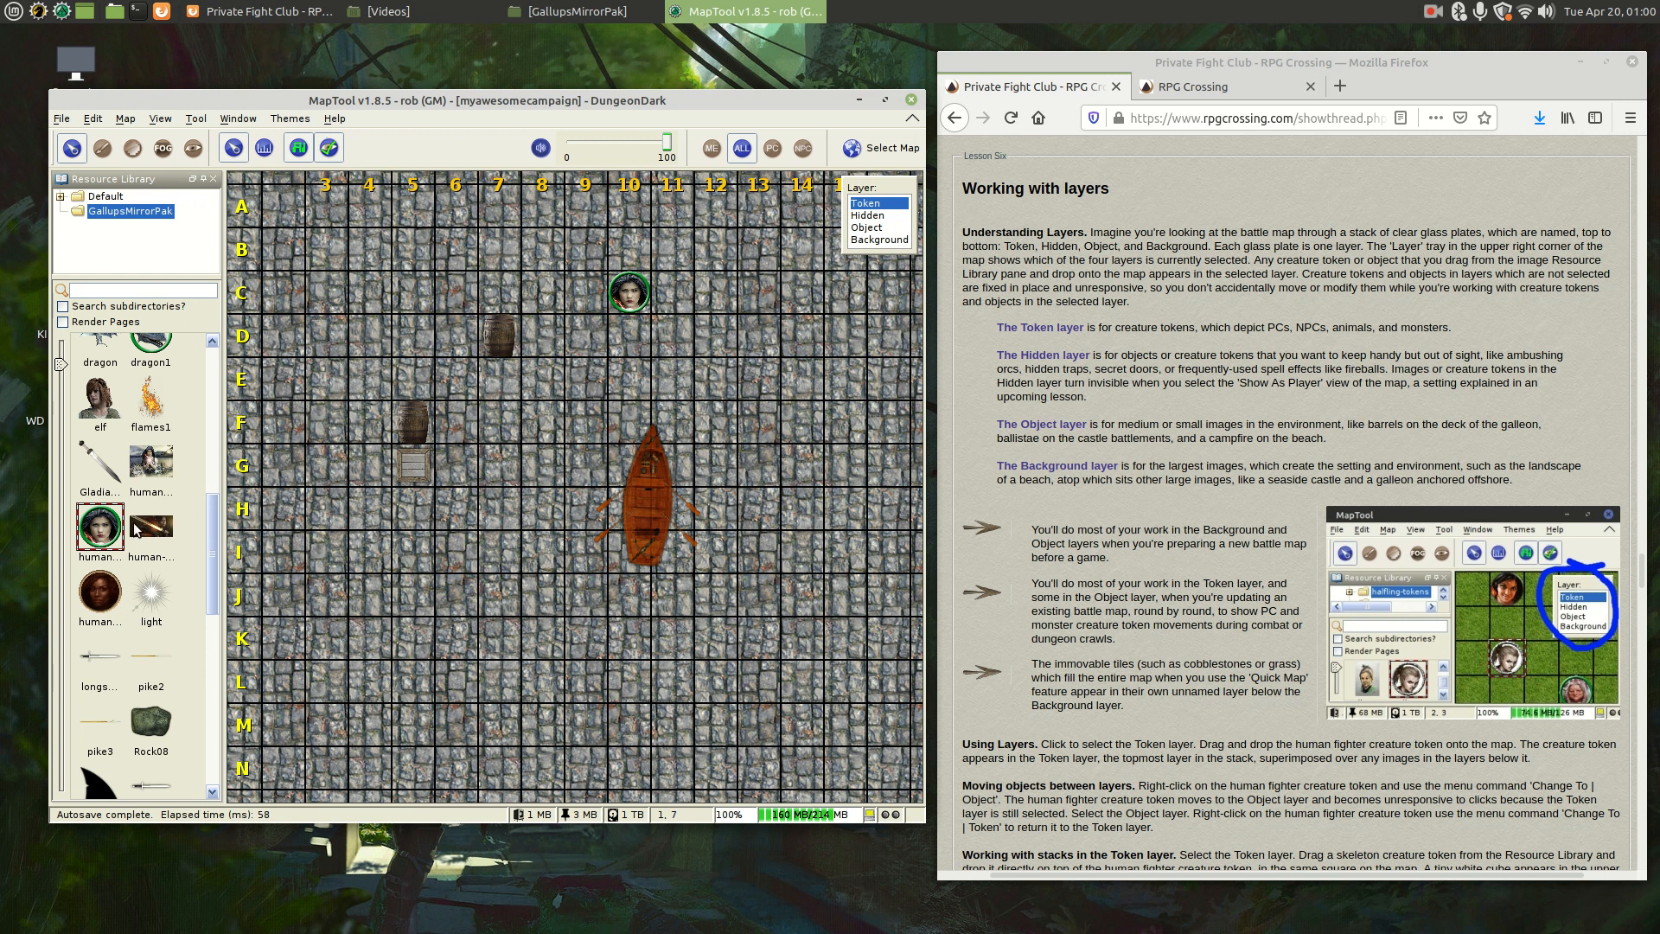
Step: Place human-sorcerer as a visible NPC token in square C4, and try adding the Gladiator-Sword image around C14 but cancel it
{"action": "left_click_drag", "start_coordinate": [100, 592], "coordinate": [380, 273]}
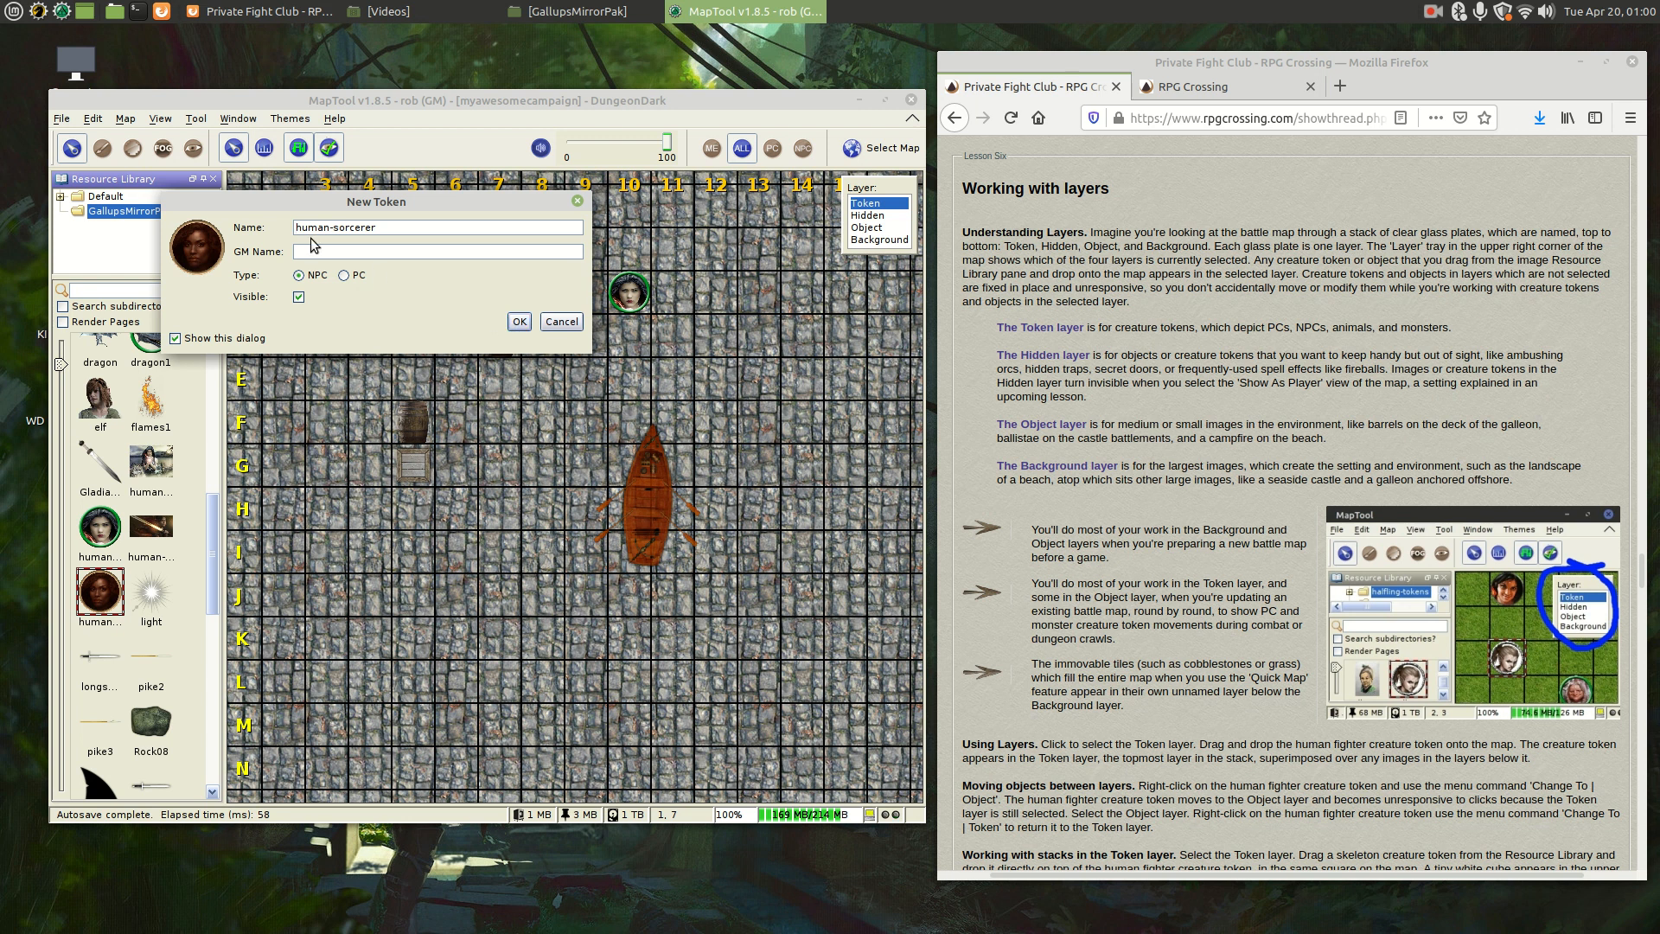
{"action": "left_click", "coordinate": [520, 322]}
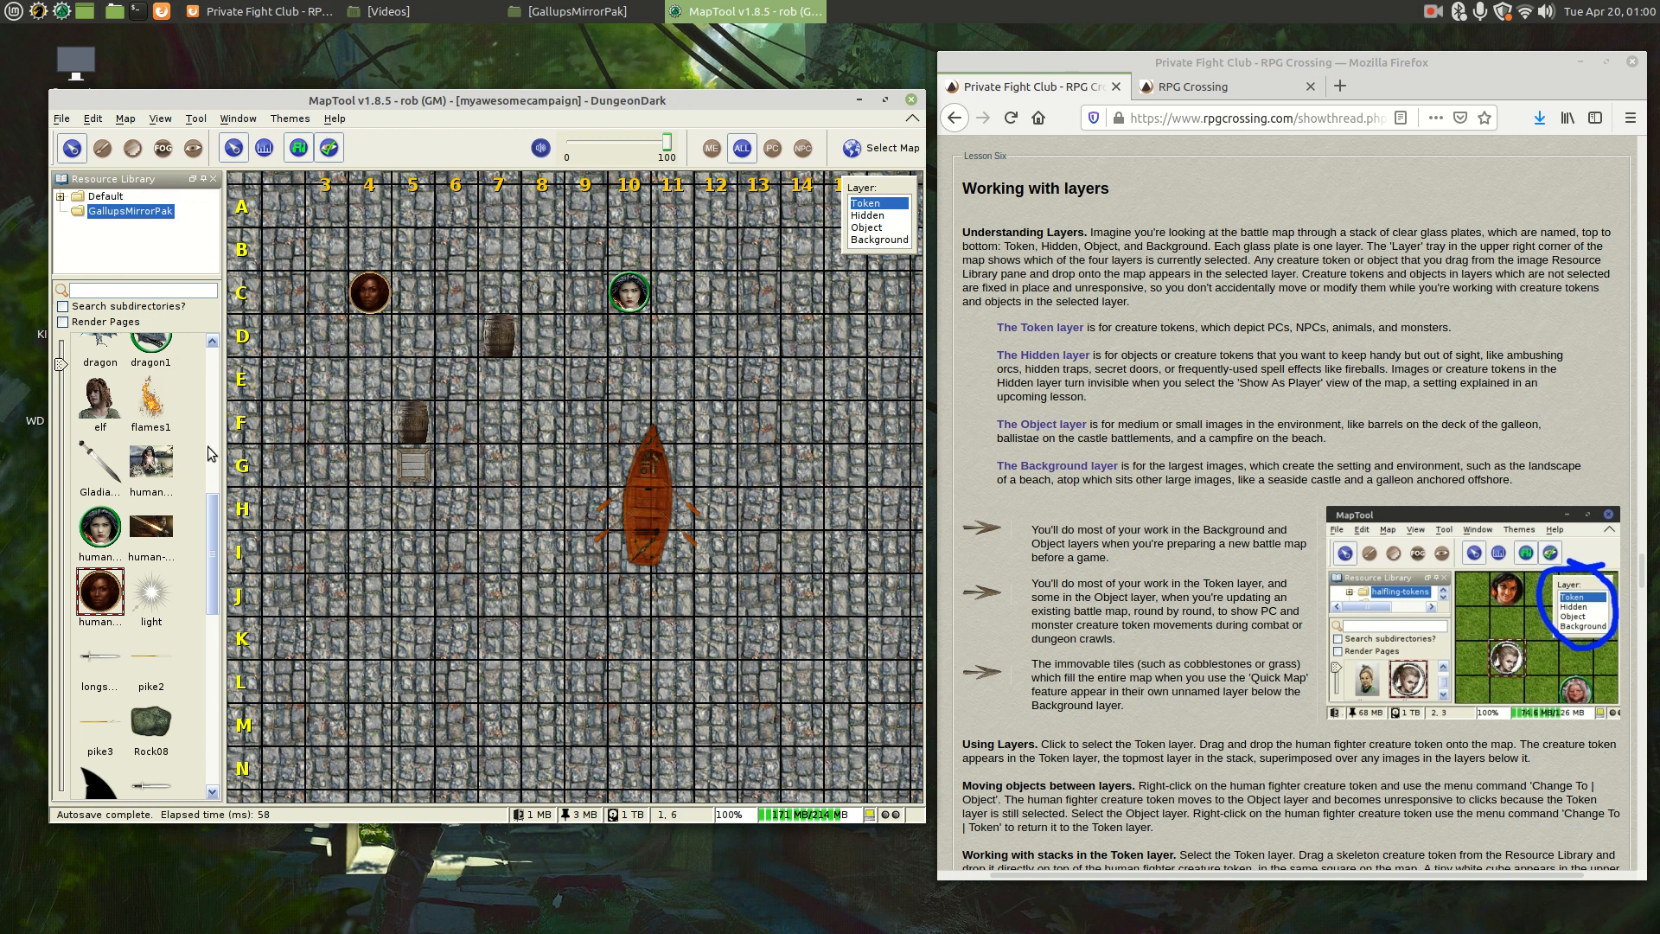
{"action": "left_click_drag", "start_coordinate": [111, 453], "coordinate": [796, 313]}
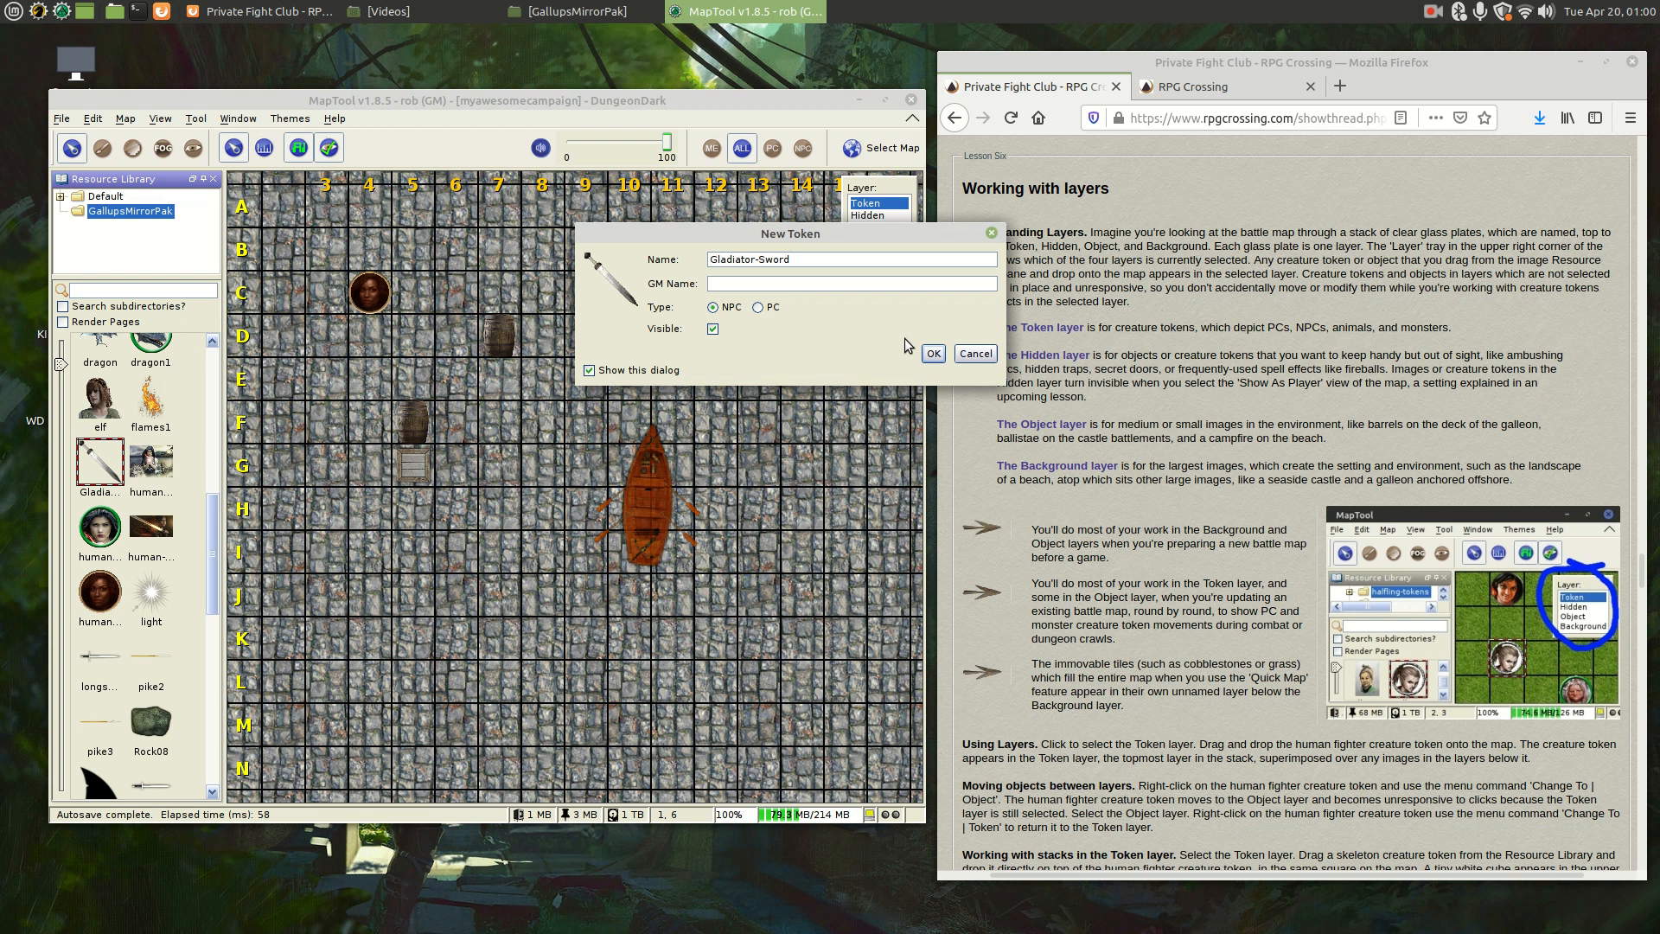
{"action": "left_click", "coordinate": [976, 352]}
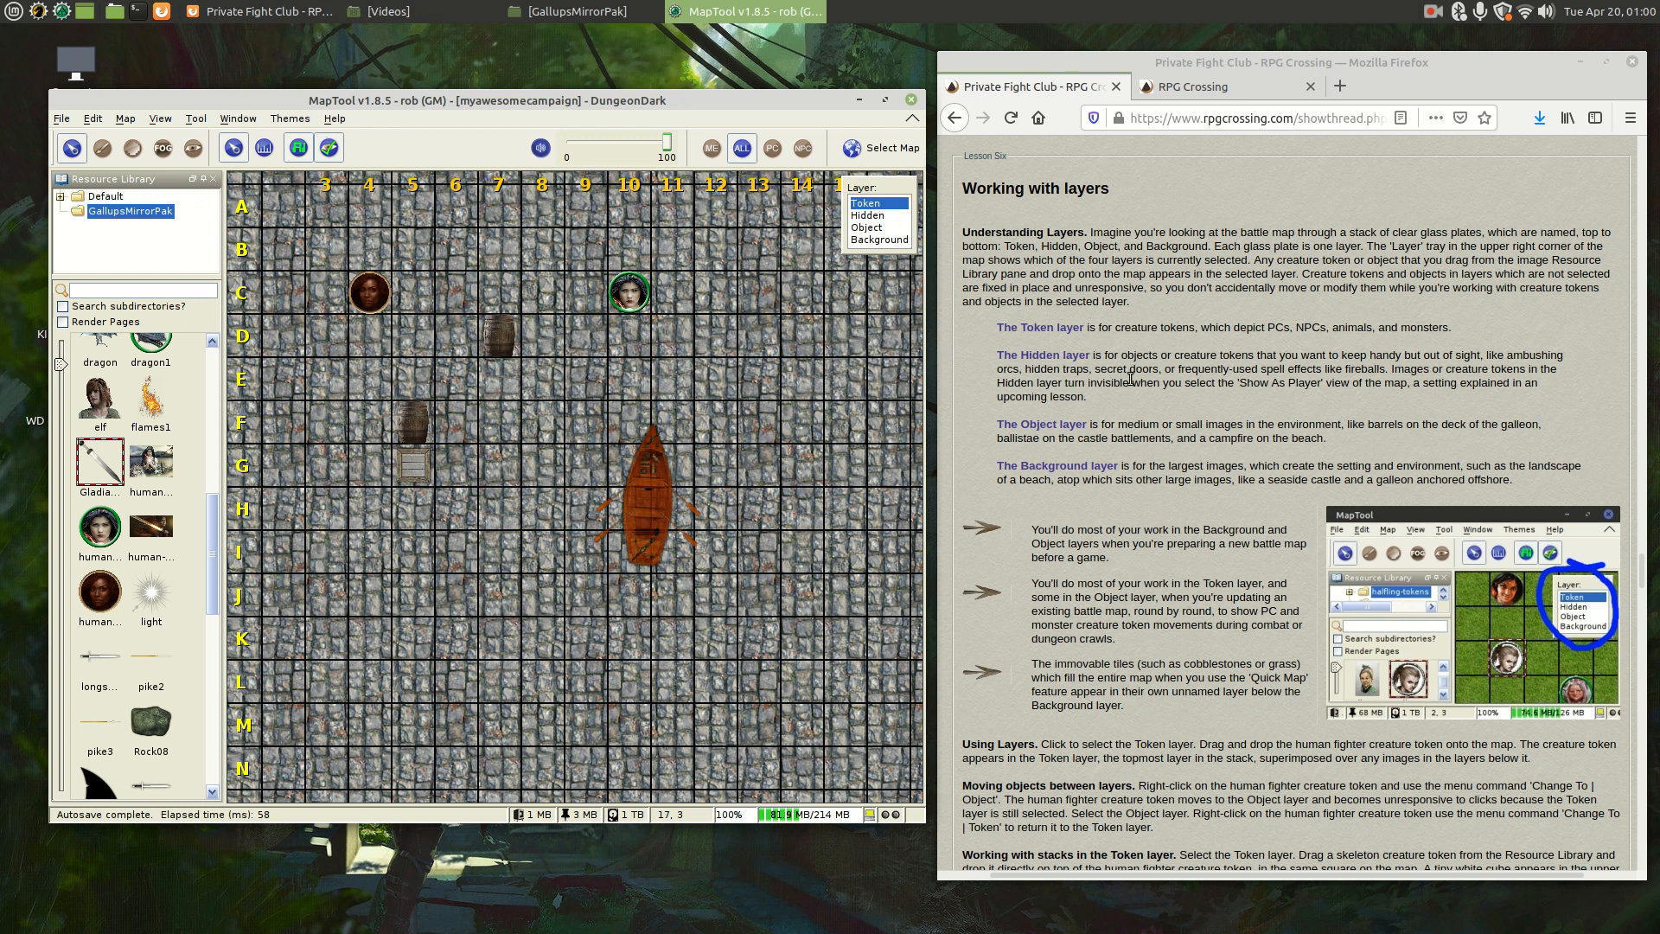
Step: Place the flames1 image on the Hidden layer in square F14 and clear the selection
{"action": "left_click", "coordinate": [882, 218]}
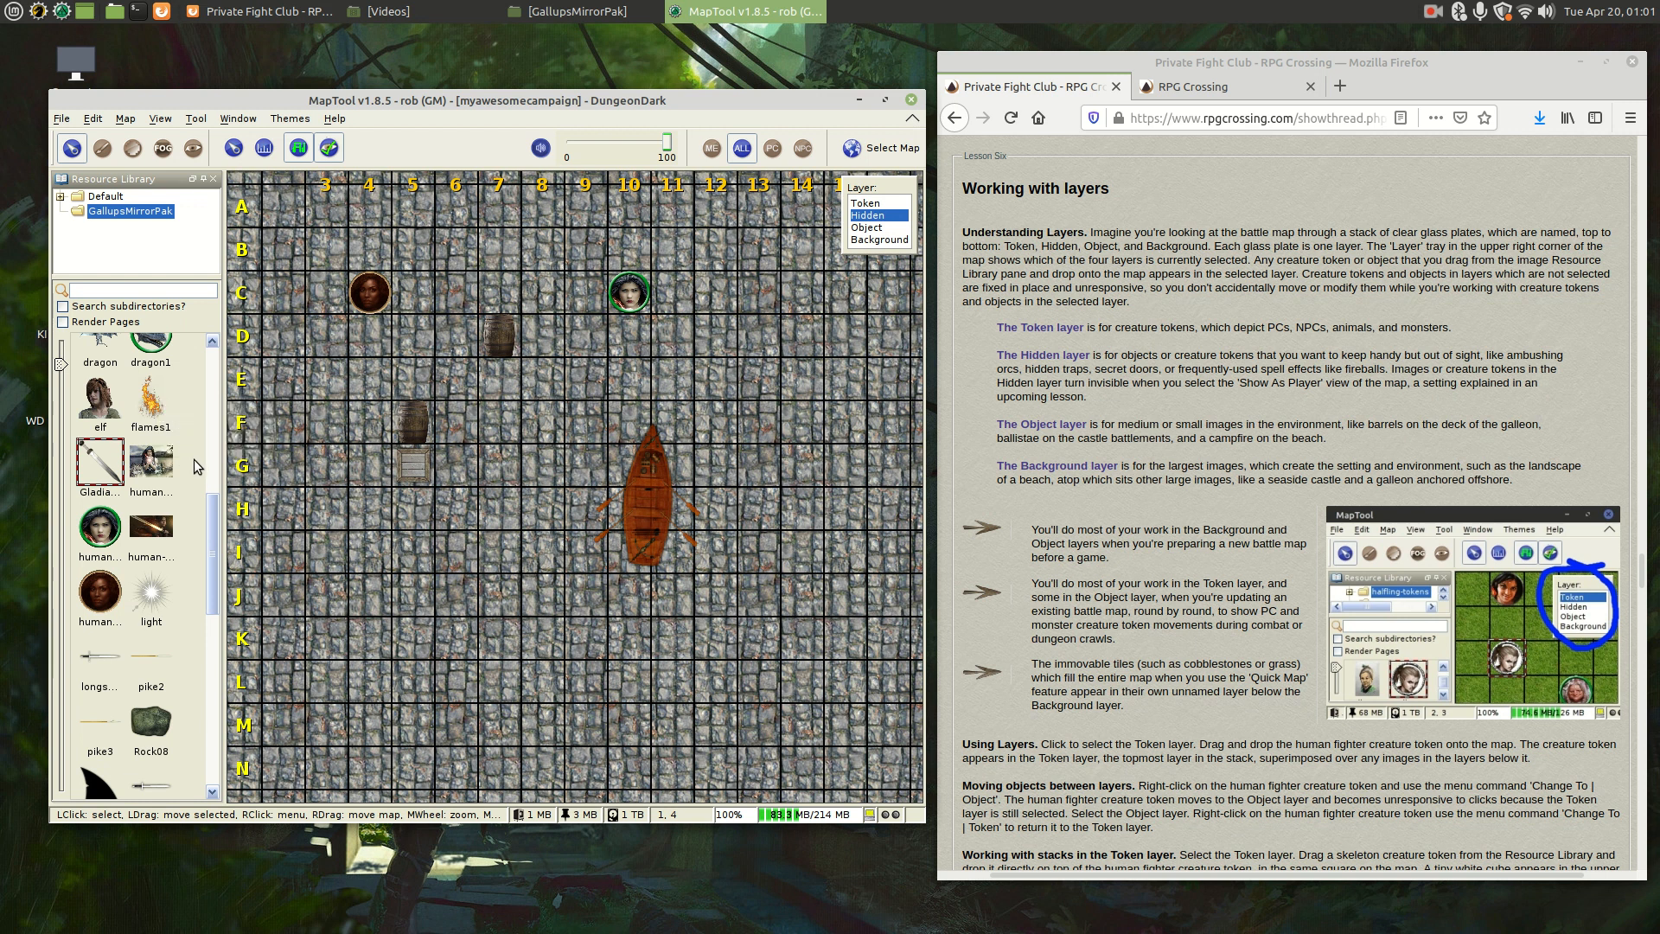
{"action": "left_click", "coordinate": [147, 403]}
{"action": "left_click_drag", "start_coordinate": [147, 403], "coordinate": [799, 426]}
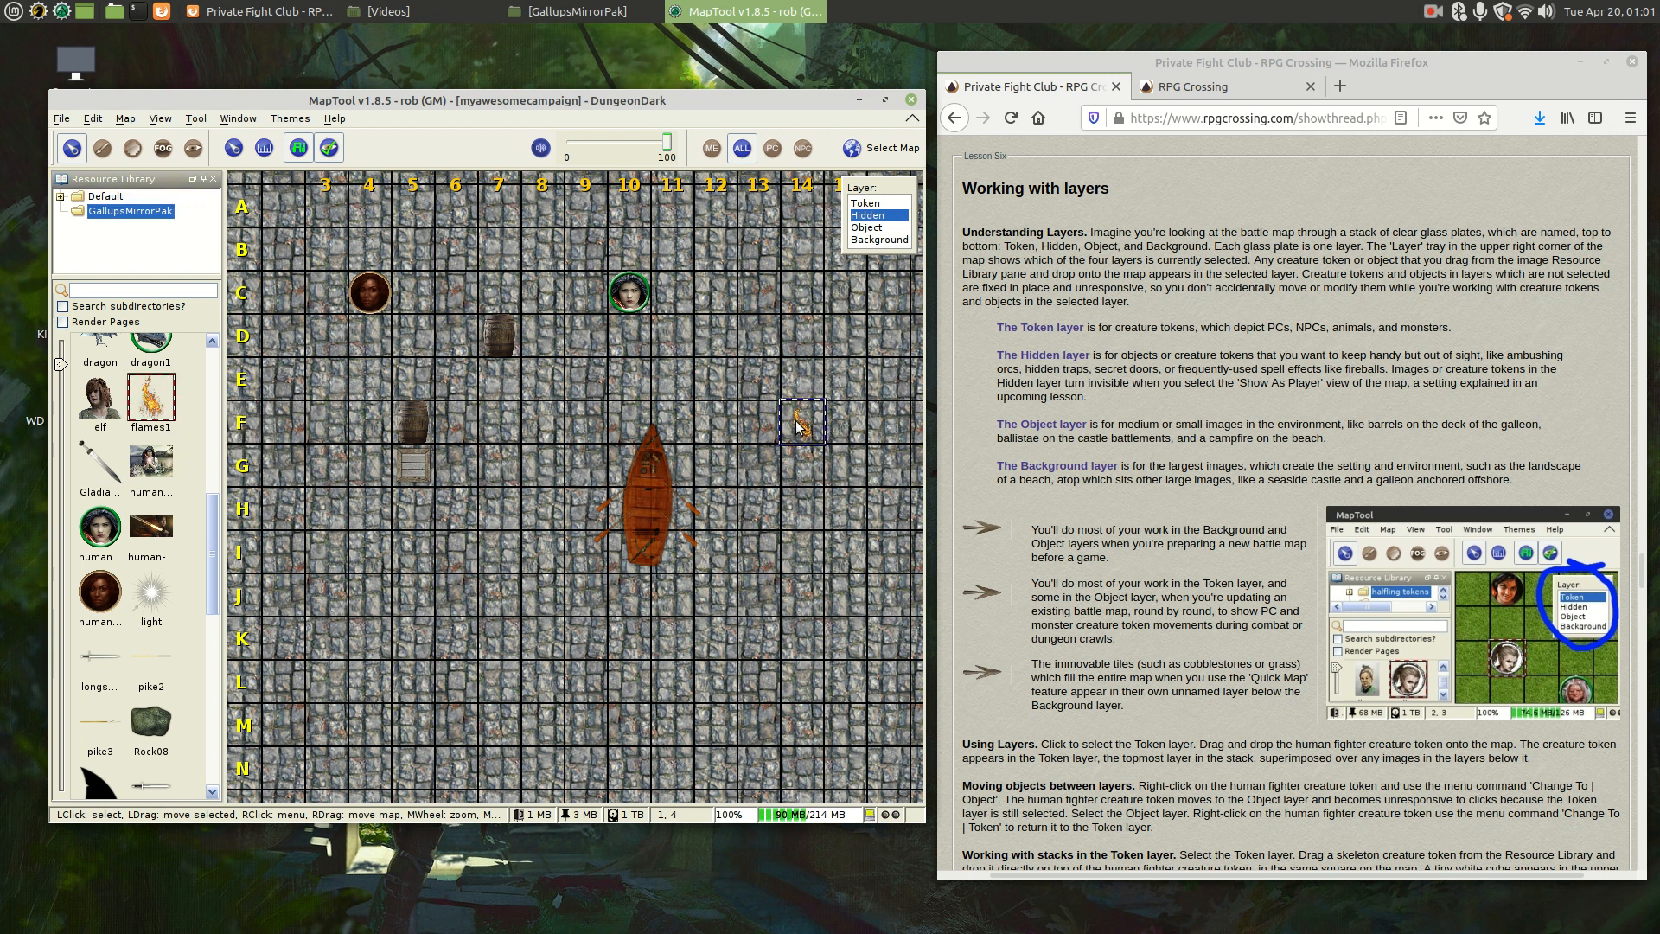
{"action": "left_click", "coordinate": [780, 380]}
Step: Preview the map as a player while switching between the Token and Hidden layers, return to the GM view, and clear the flames selection
{"action": "left_click", "coordinate": [160, 119]}
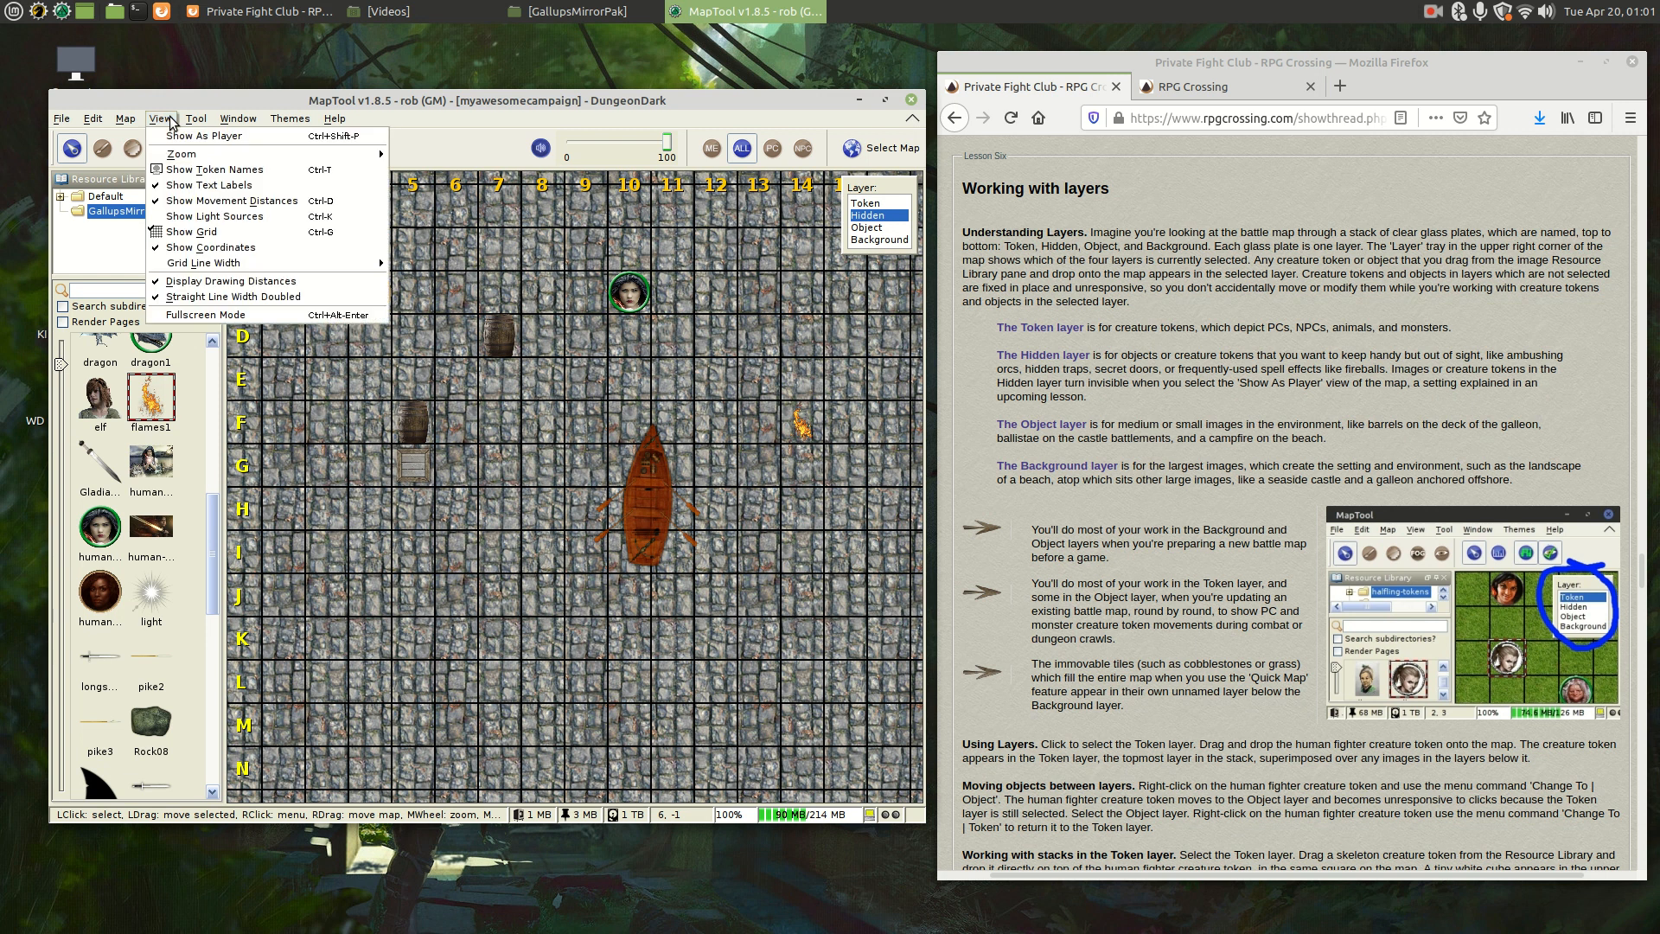
{"action": "left_click", "coordinate": [188, 138]}
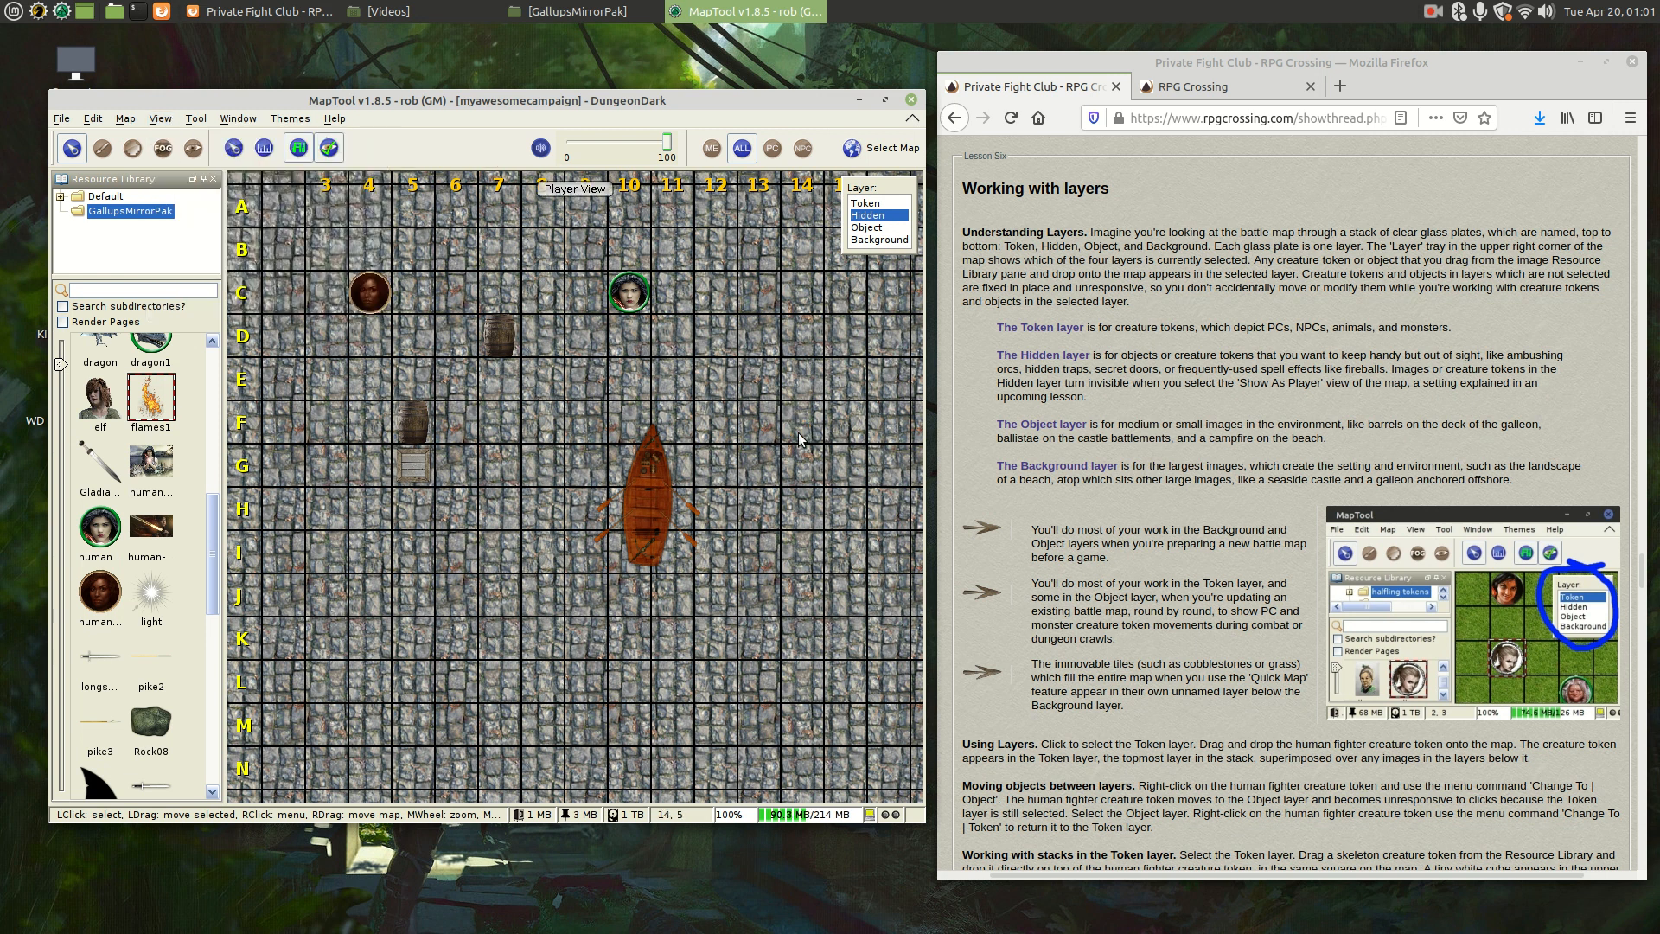
{"action": "left_click", "coordinate": [876, 206]}
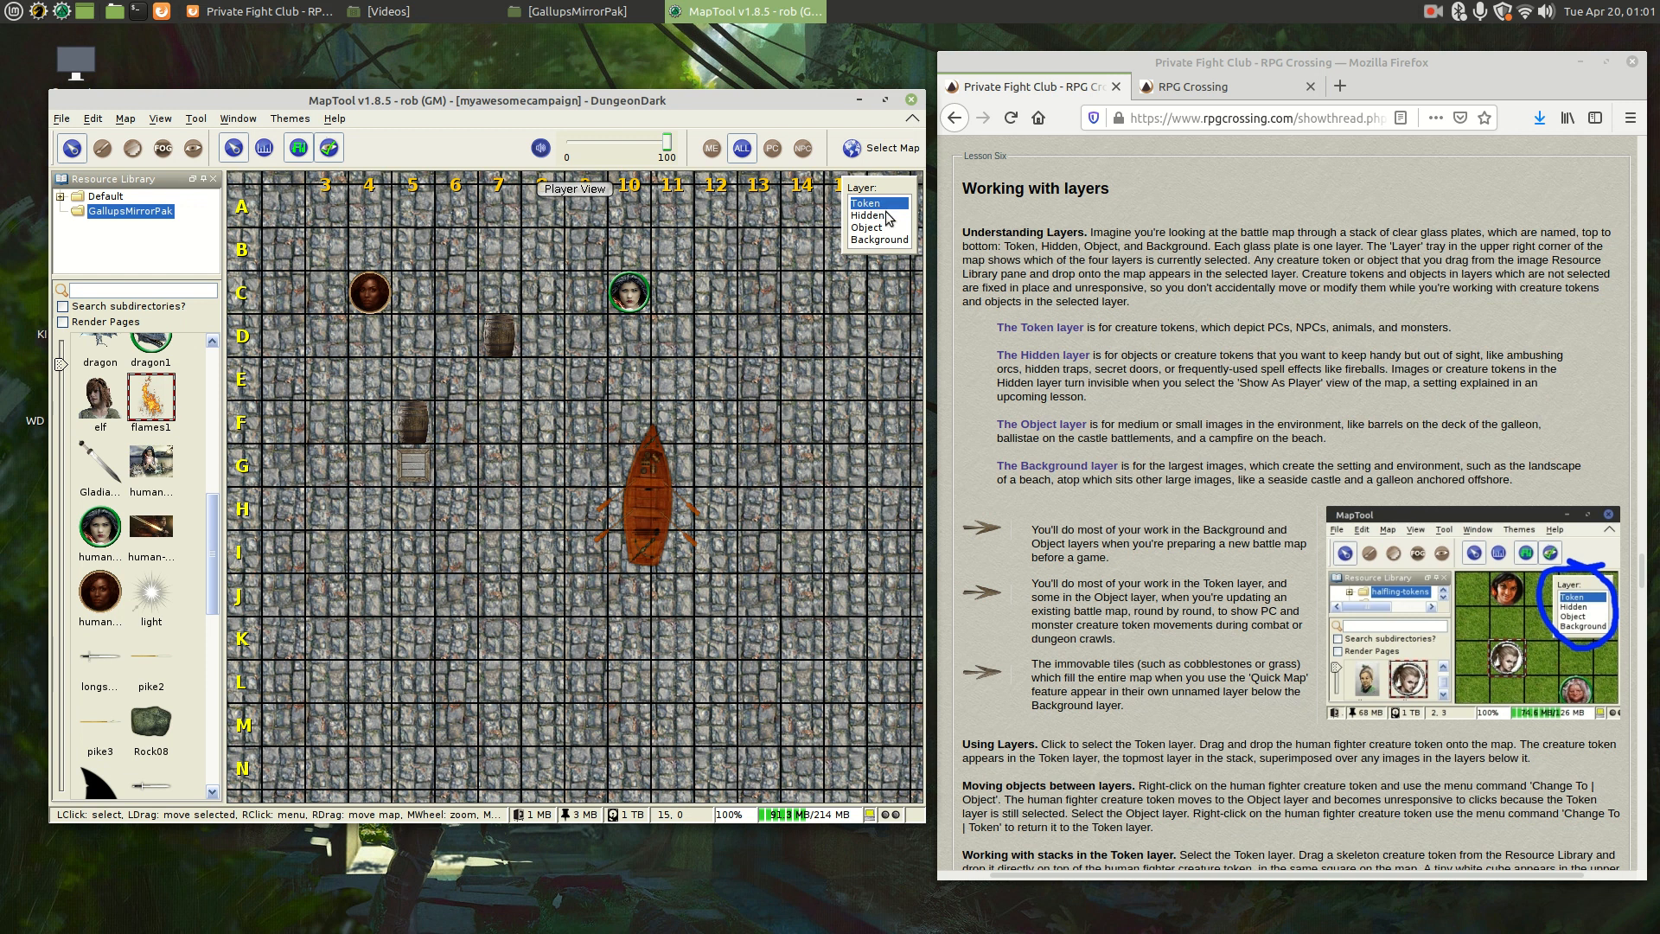
{"action": "left_click", "coordinate": [876, 216]}
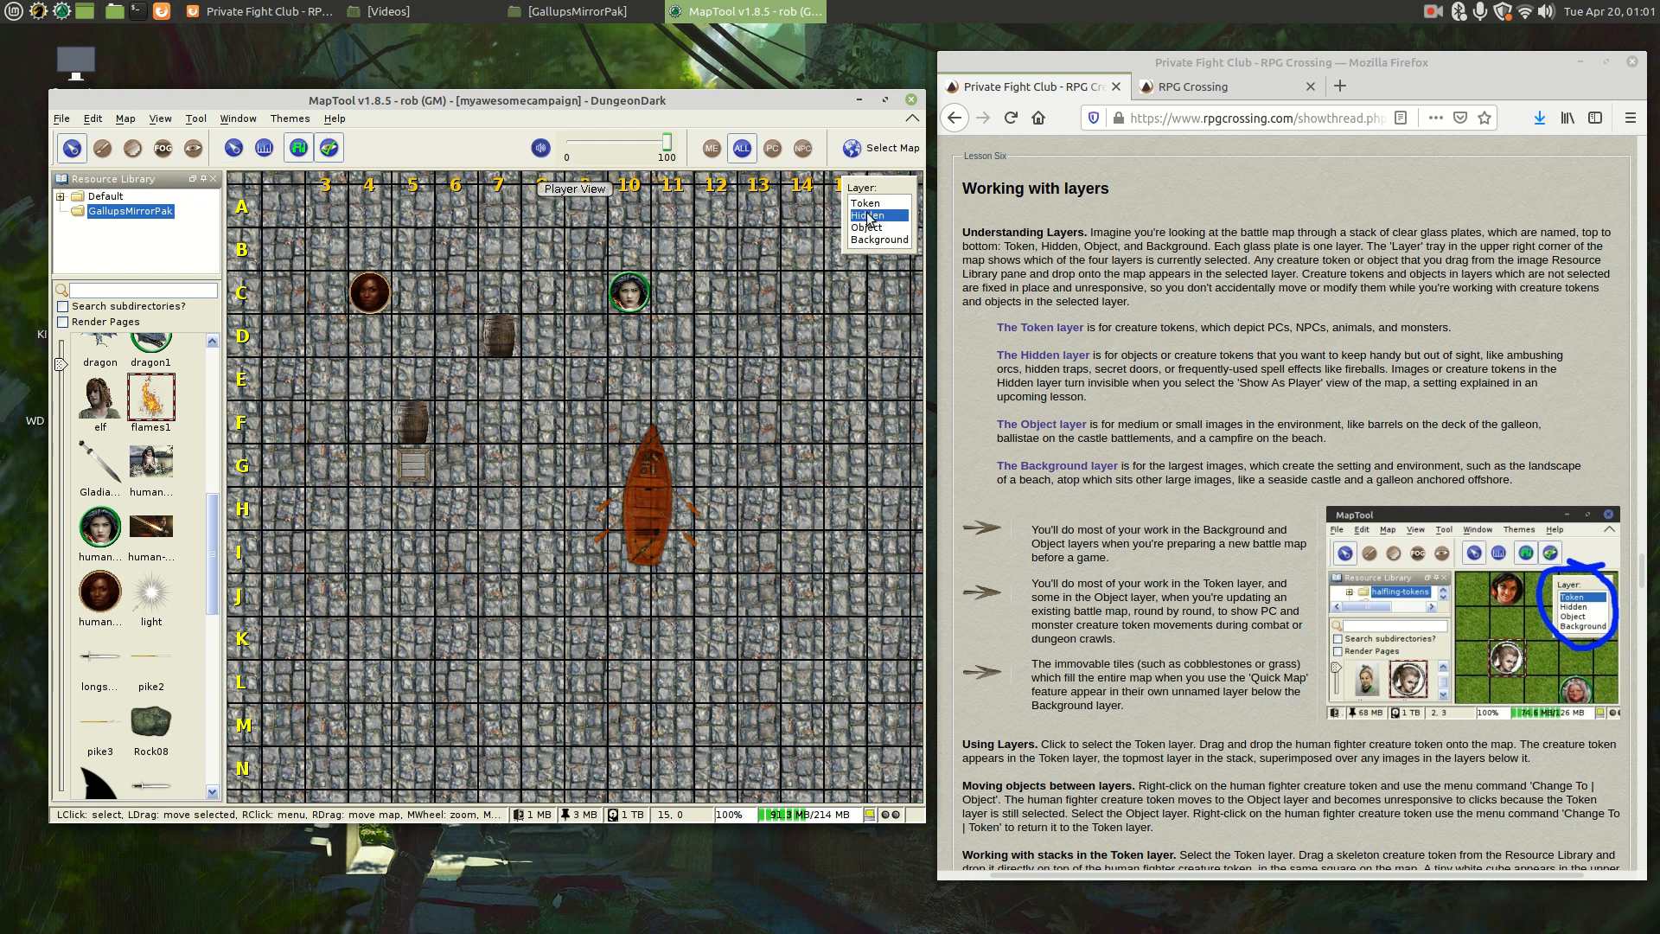
{"action": "left_click", "coordinate": [161, 118]}
{"action": "left_click", "coordinate": [177, 136]}
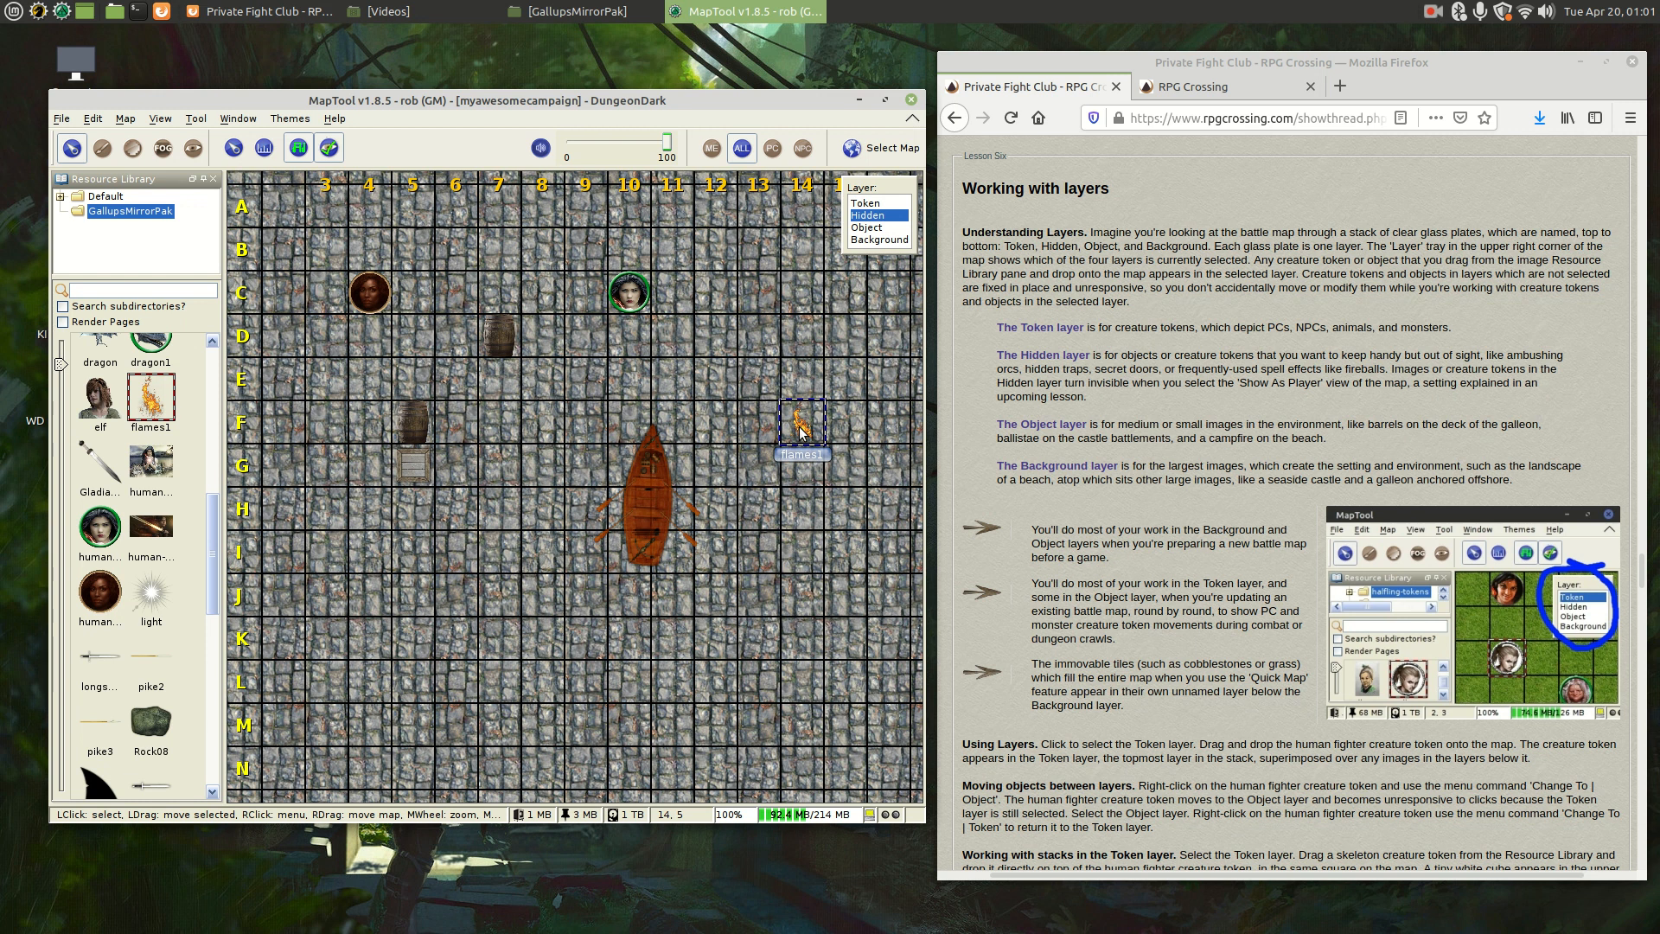
{"action": "left_click", "coordinate": [1105, 439]}
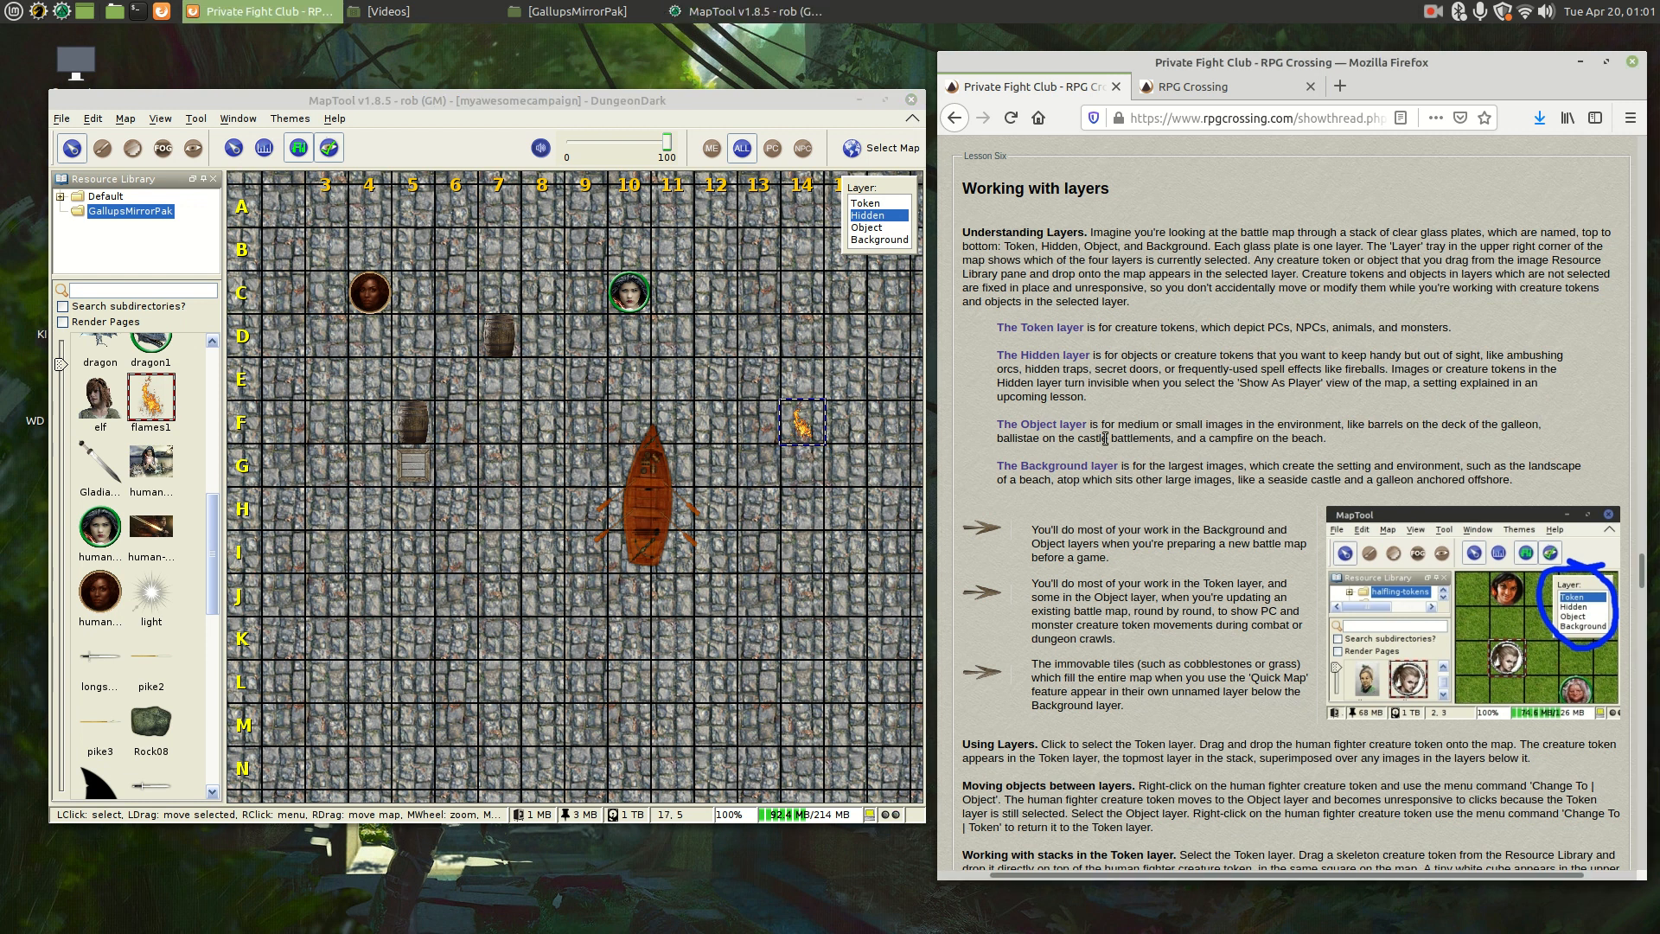
{"action": "left_click", "coordinate": [647, 493]}
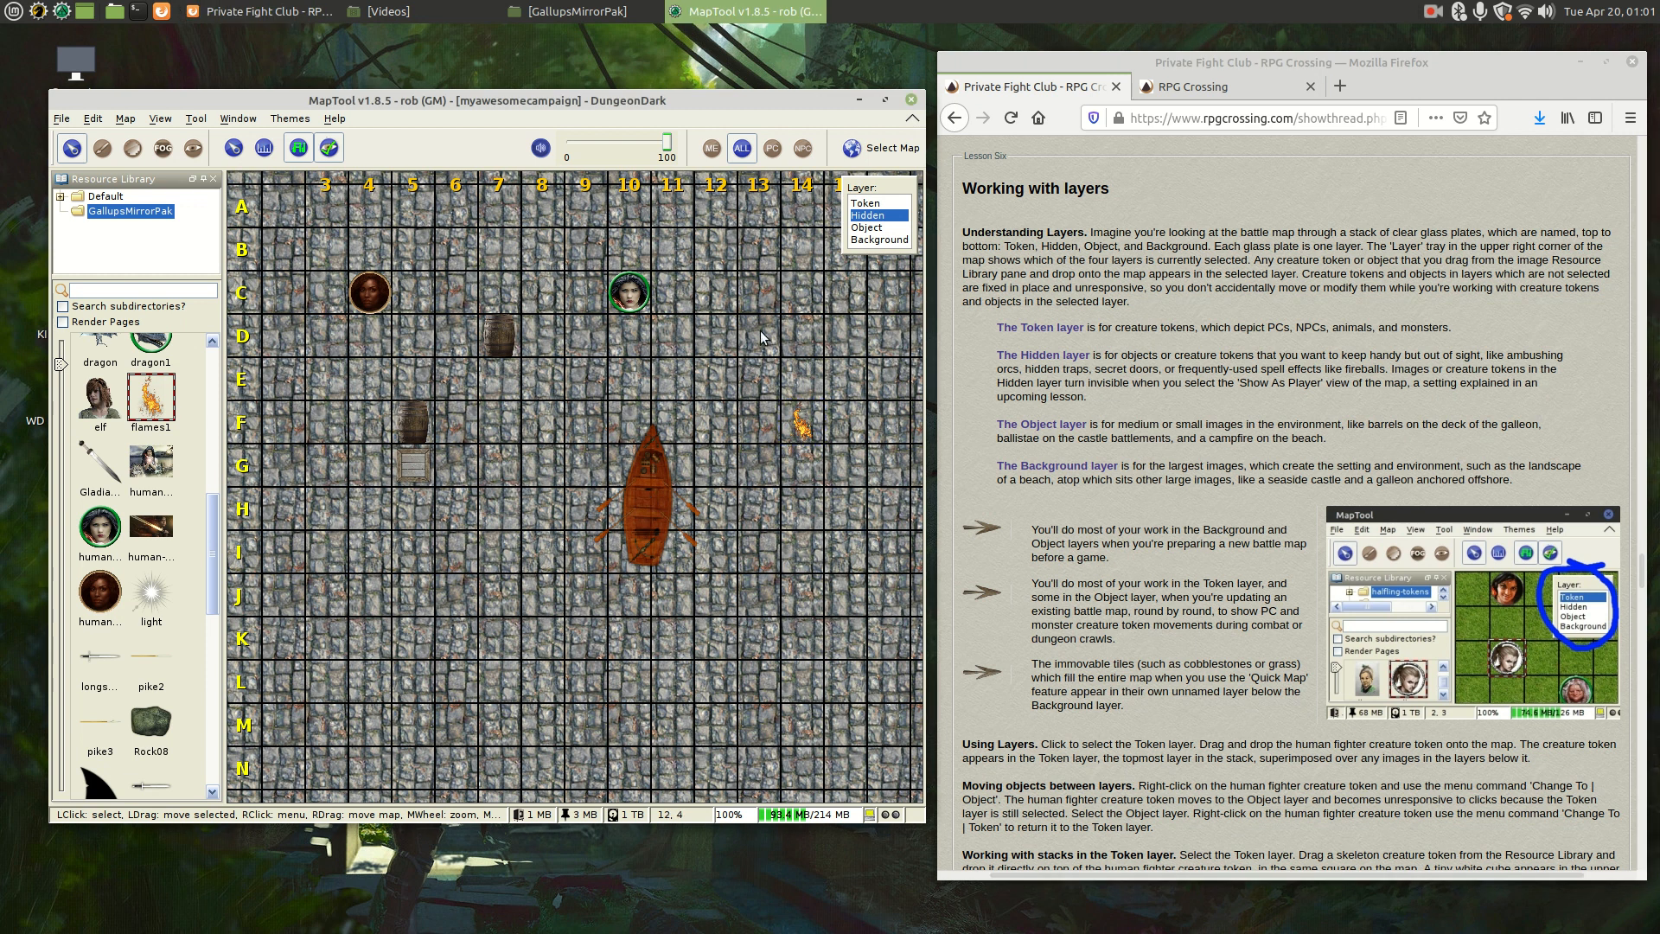
Step: On the Object layer, select and deselect the boat, and place the Rock08 image around I7
{"action": "left_click", "coordinate": [866, 228]}
{"action": "left_click", "coordinate": [654, 482]}
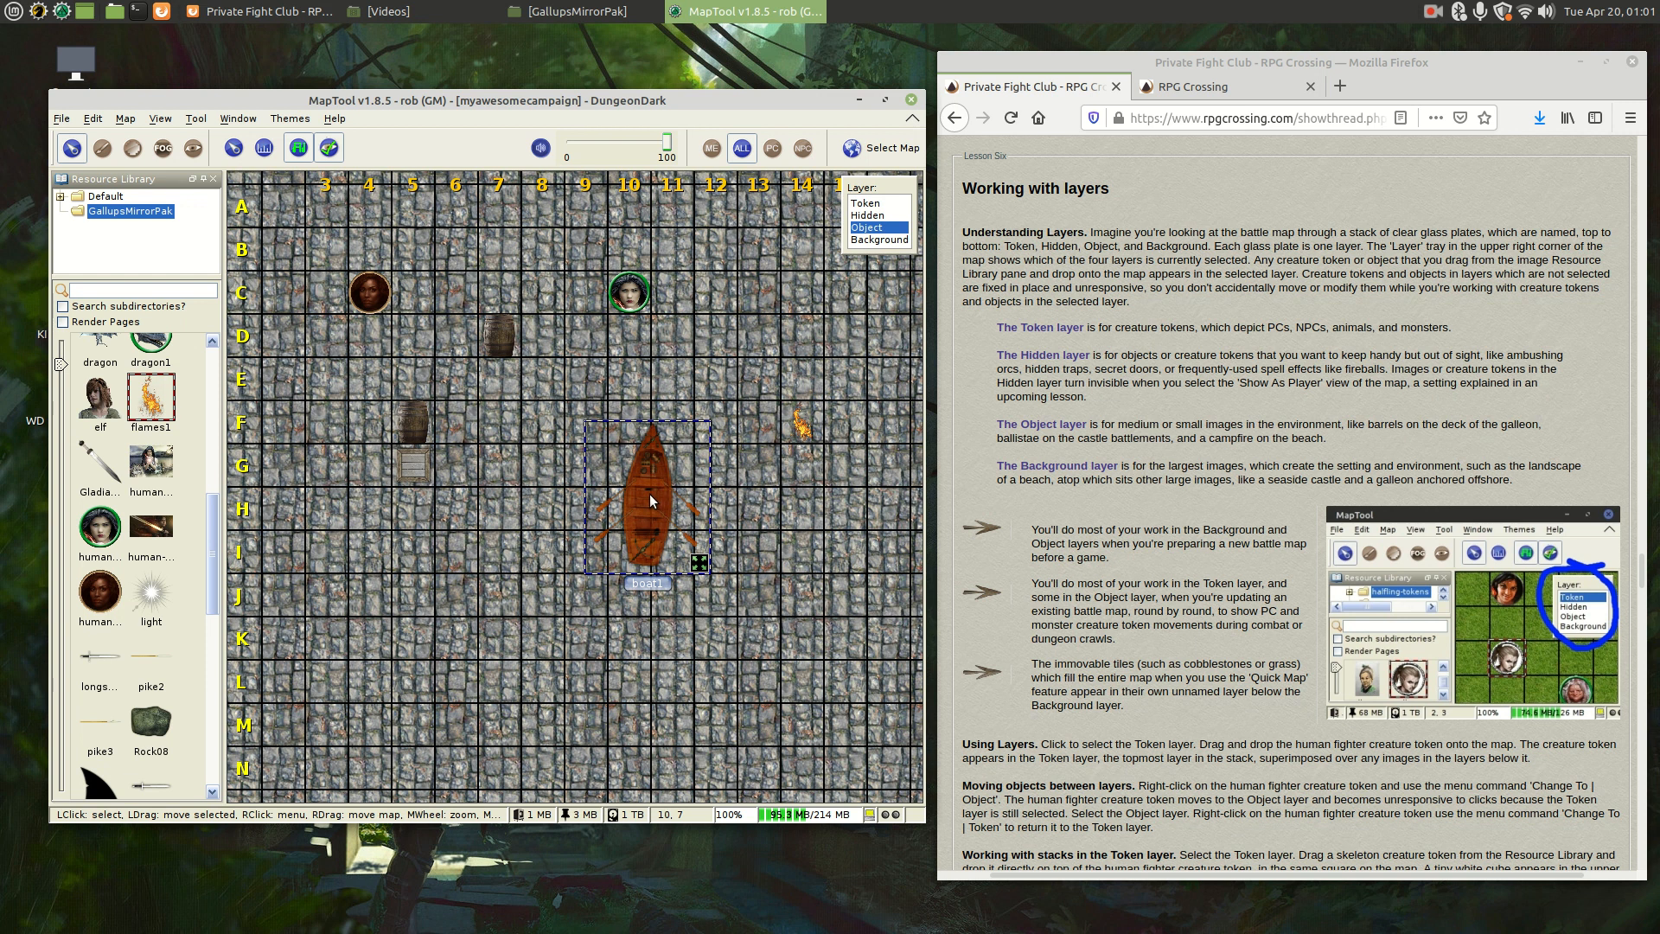
{"action": "left_click", "coordinate": [497, 336]}
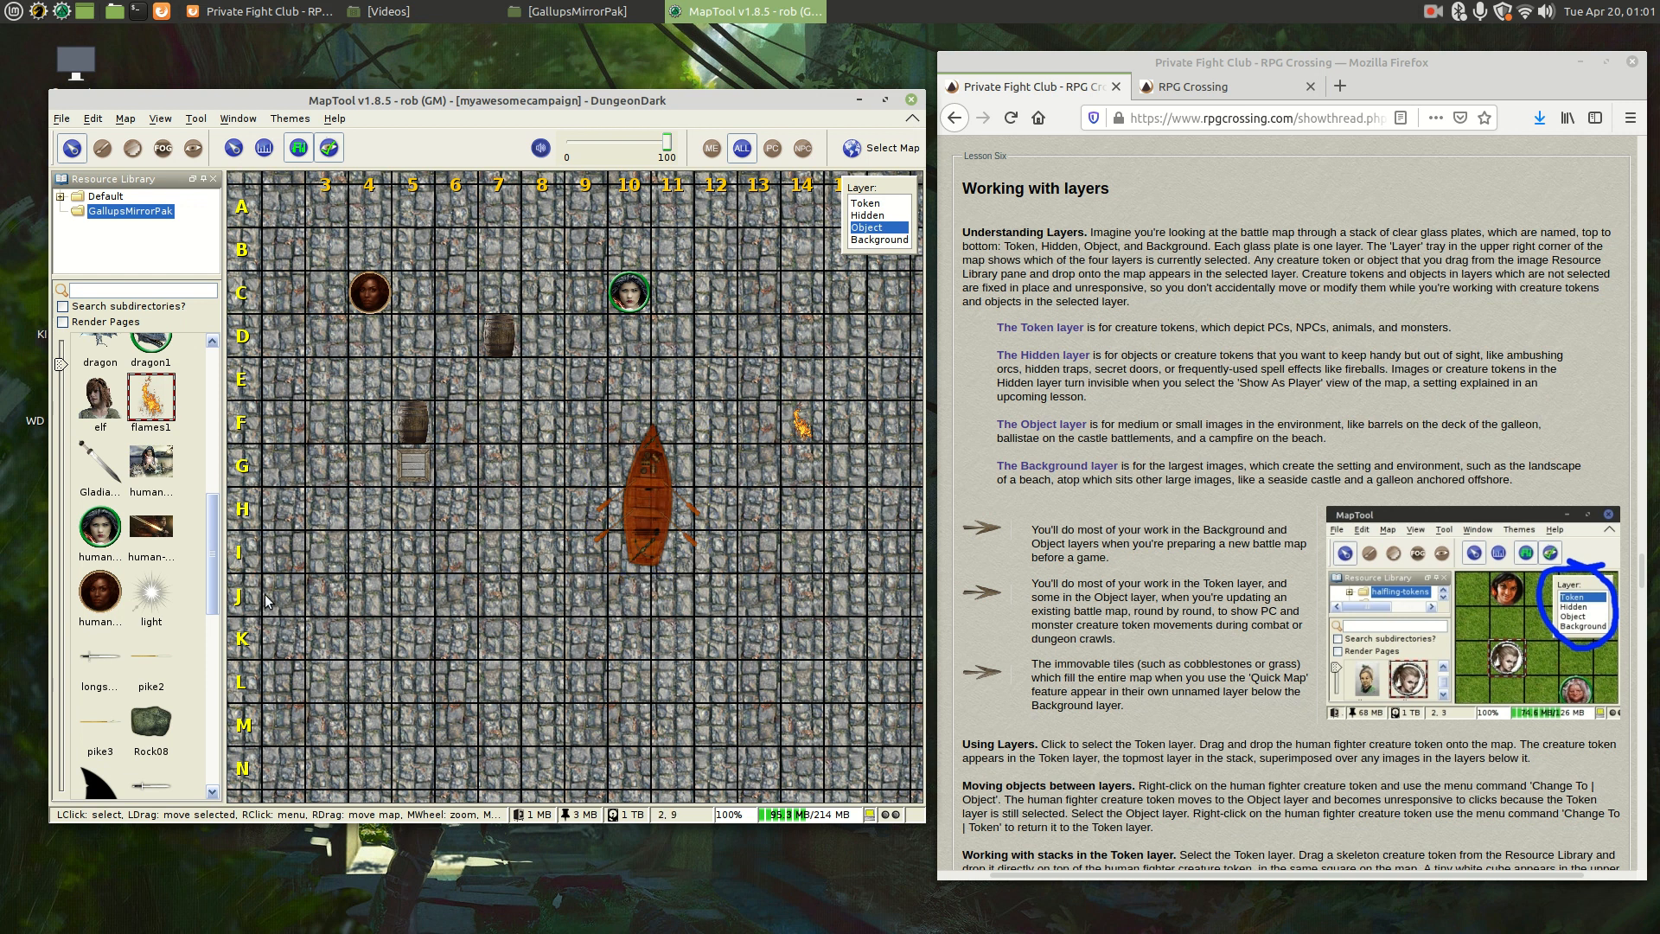
{"action": "left_click_drag", "start_coordinate": [135, 710], "coordinate": [486, 545]}
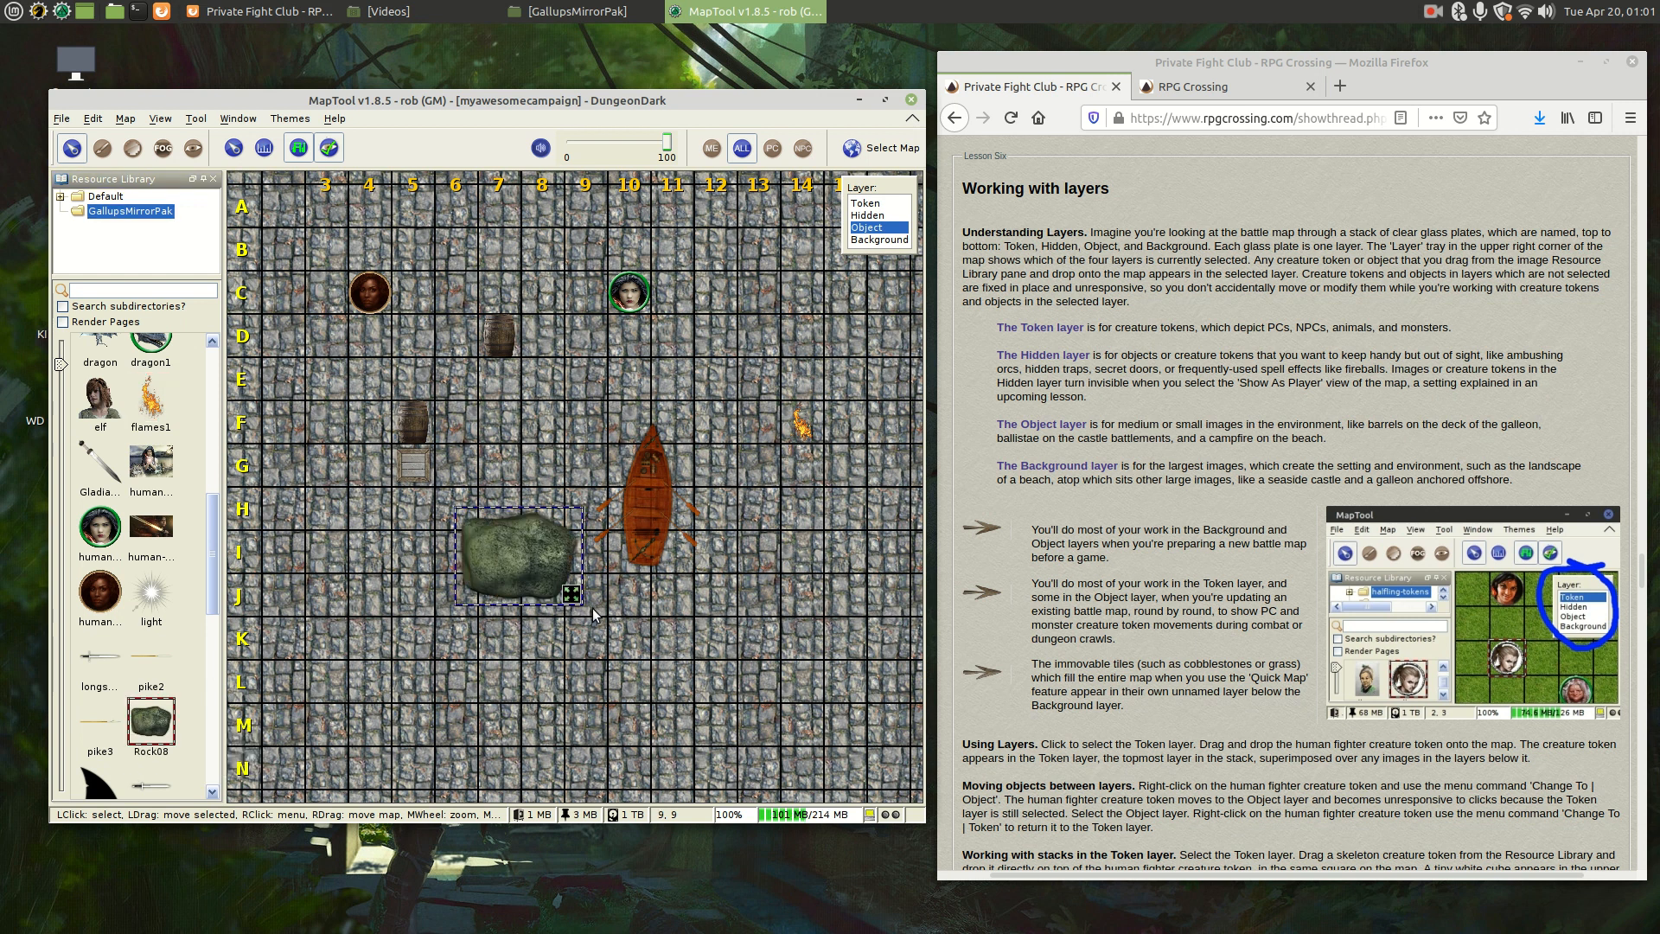
{"action": "left_click", "coordinate": [708, 610]}
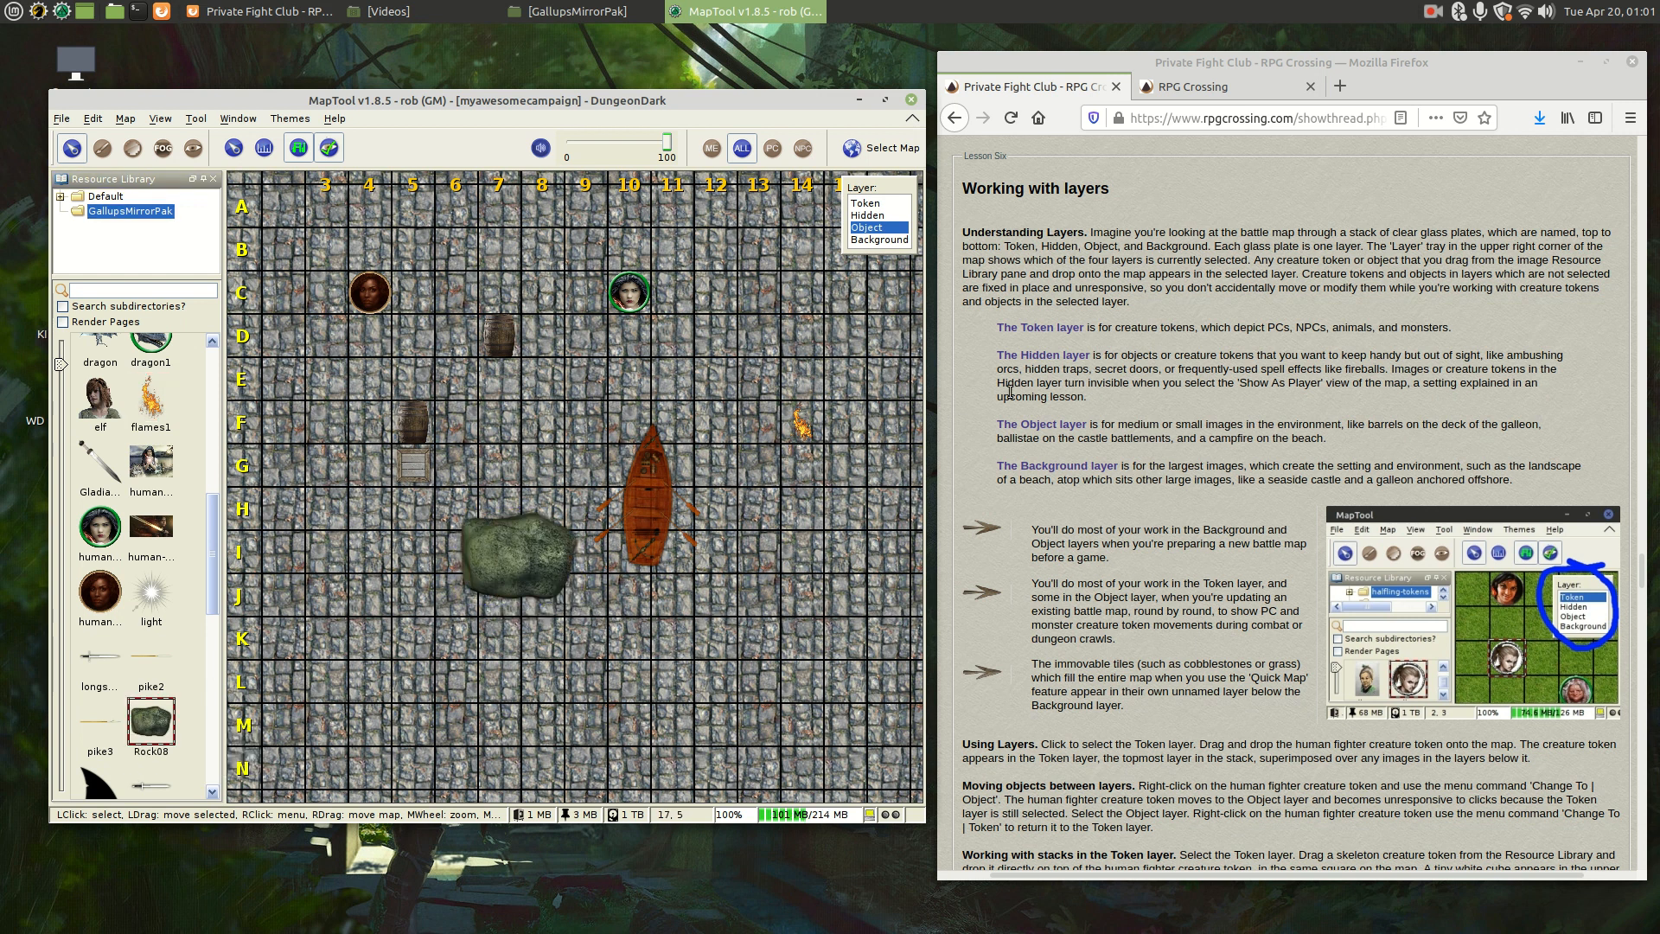
Step: Place the cave map image on the Background layer and move it beneath the tokens and objects, with its right edge just past column 14
{"action": "left_click", "coordinate": [861, 240]}
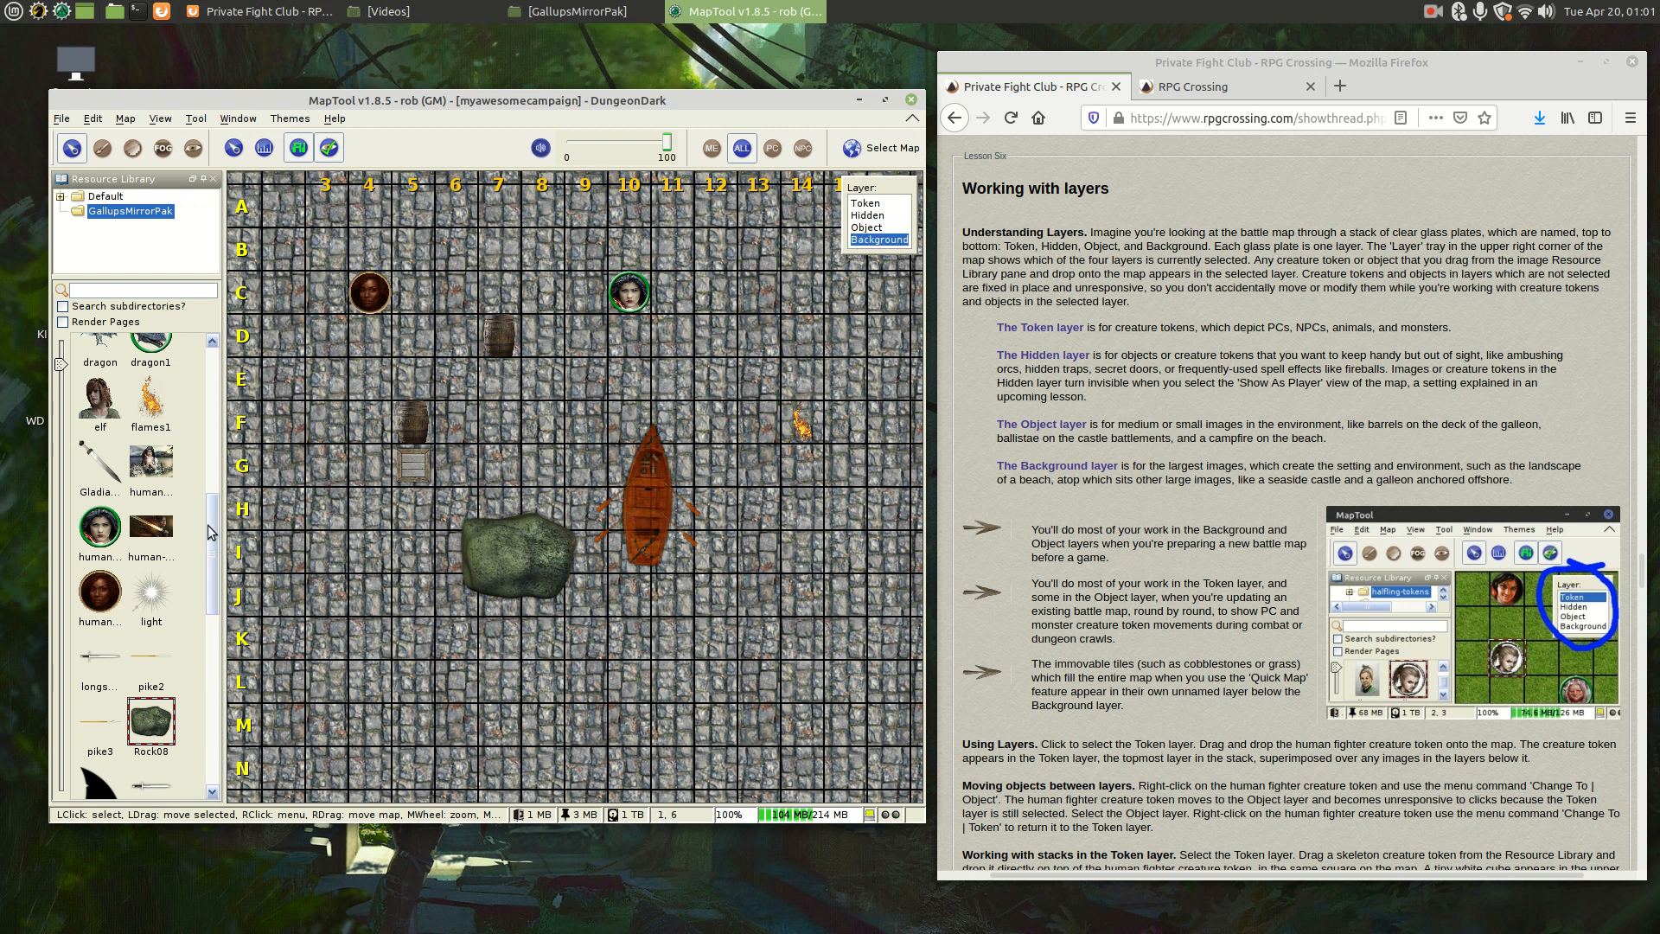
{"action": "scroll", "coordinate": [208, 553], "scroll_direction": "down", "scroll_amount": 1}
{"action": "left_click_drag", "start_coordinate": [208, 553], "coordinate": [214, 406]}
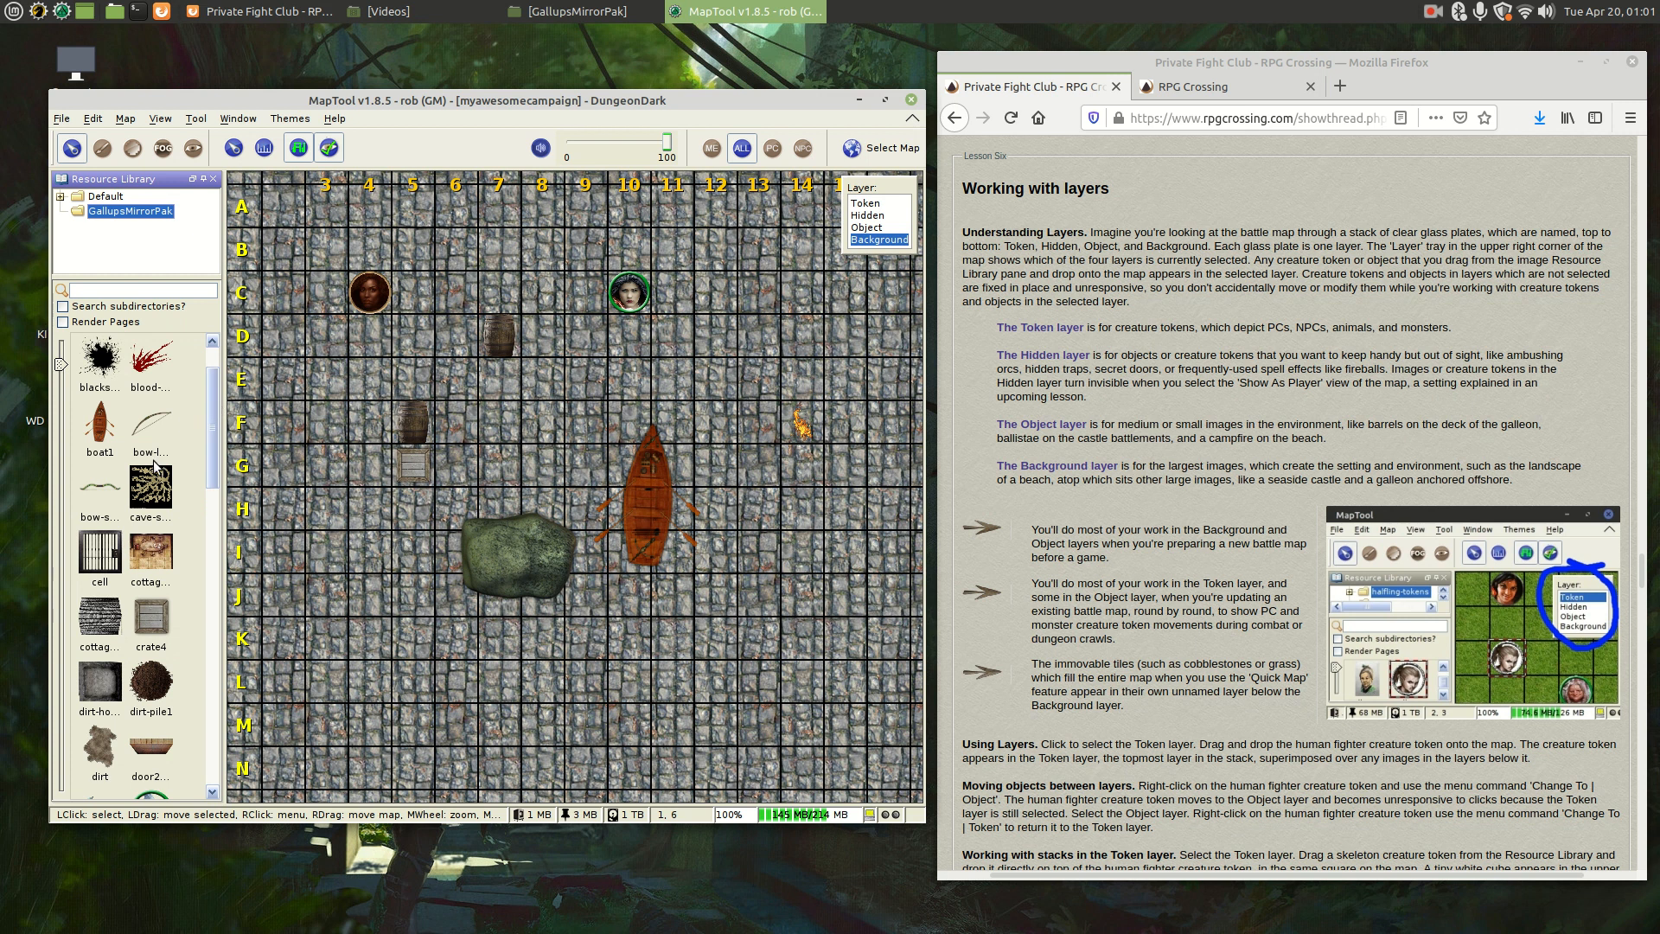
{"action": "left_click_drag", "start_coordinate": [151, 477], "coordinate": [568, 387]}
{"action": "left_click_drag", "start_coordinate": [569, 387], "coordinate": [569, 386]}
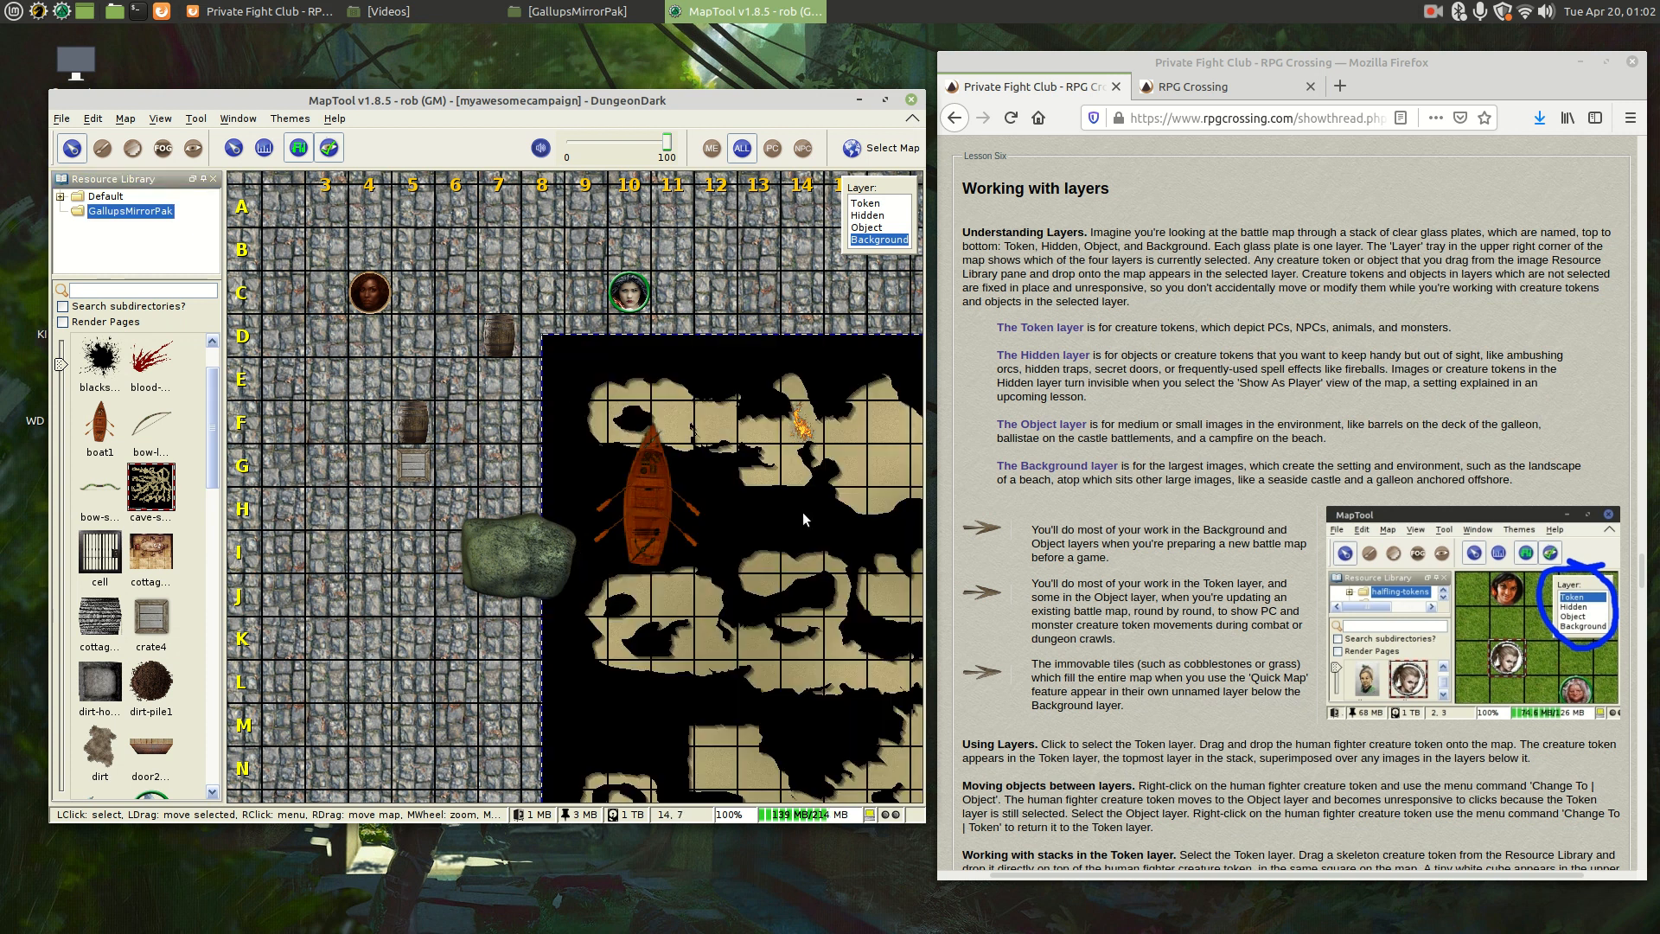
{"action": "left_click_drag", "start_coordinate": [803, 512], "coordinate": [663, 292]}
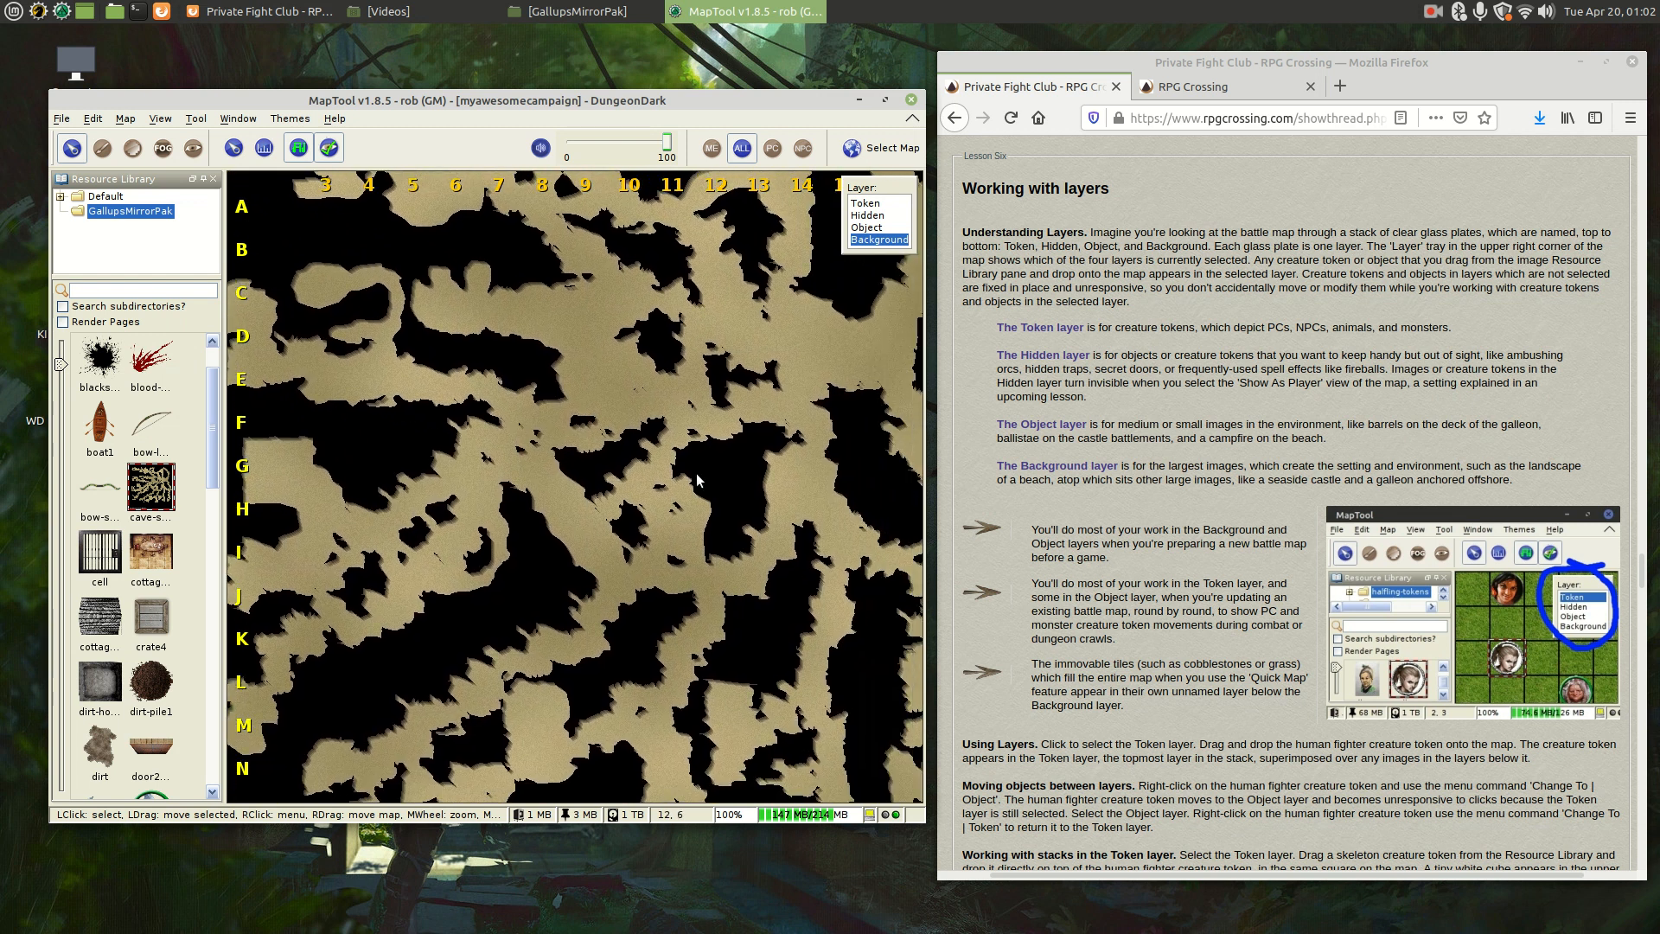
{"action": "left_click_drag", "start_coordinate": [767, 598], "coordinate": [666, 521]}
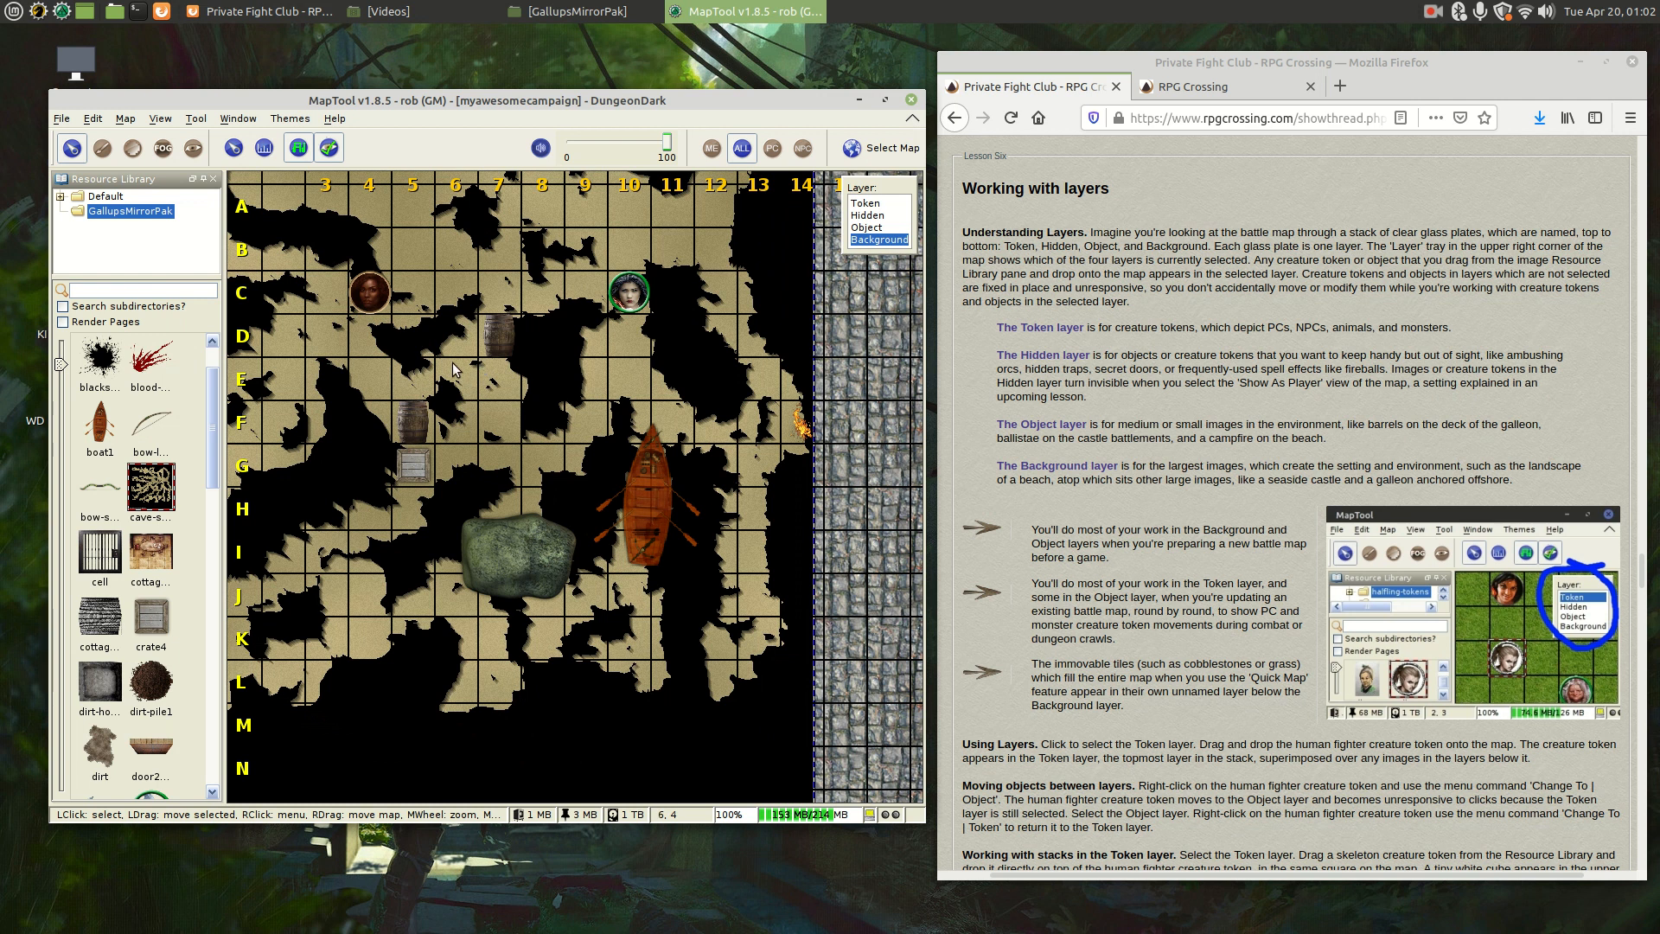
Step: Move the cave map image on the Background layer so its left edge sits just before column 3
{"action": "left_click_drag", "start_coordinate": [459, 372], "coordinate": [702, 502]}
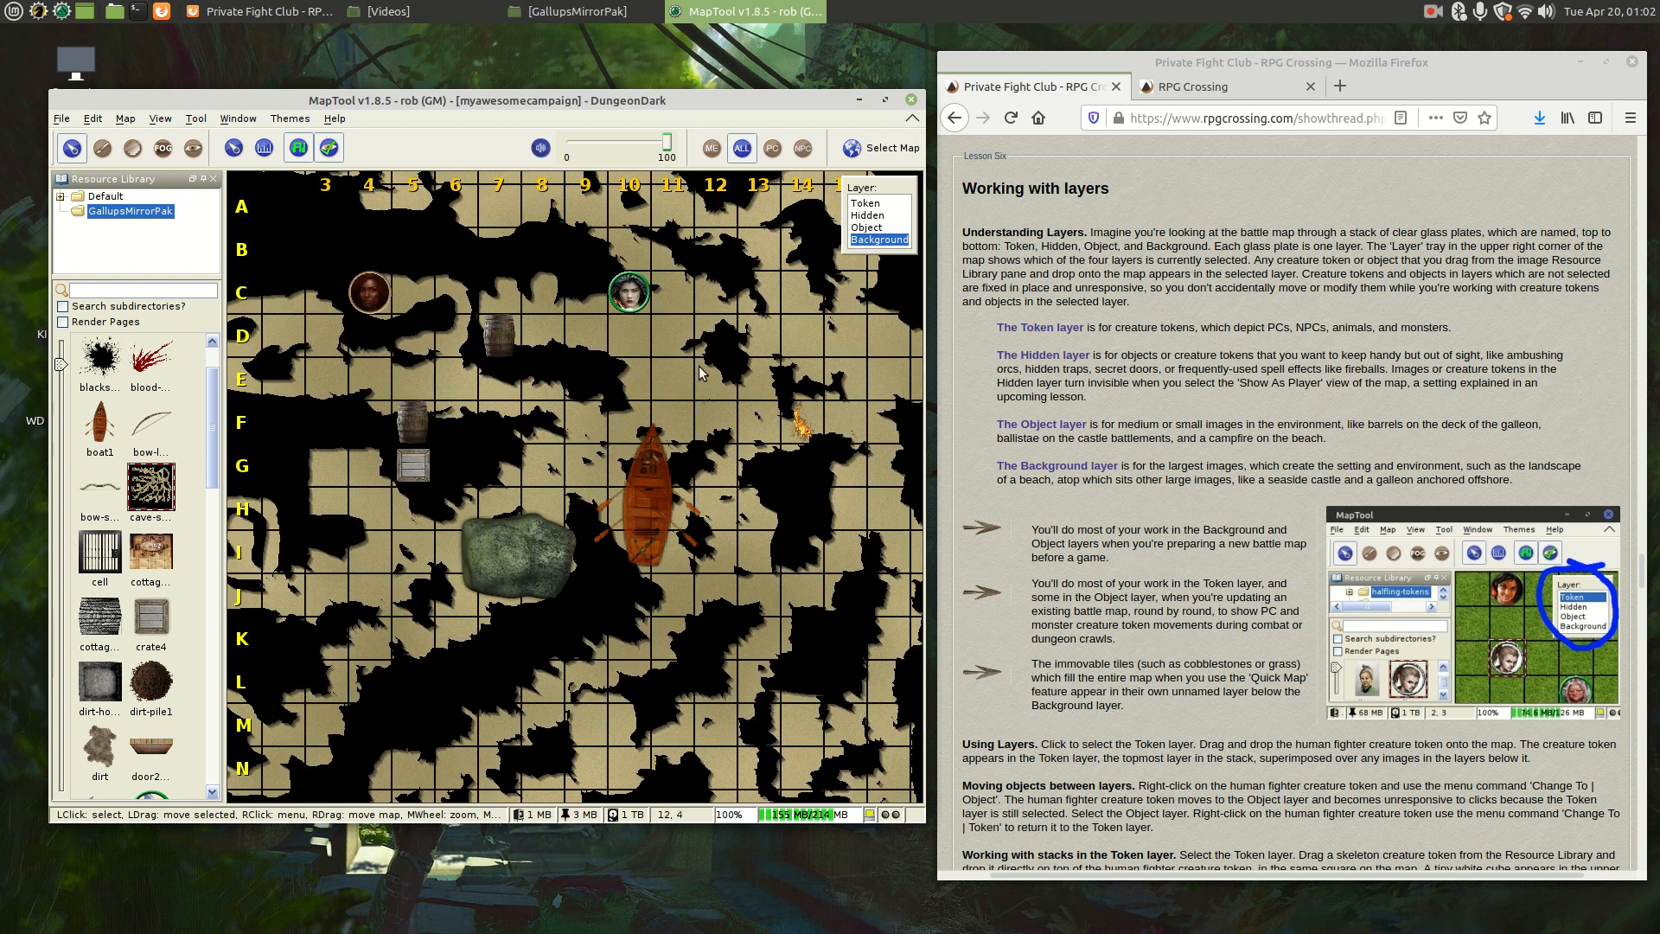
{"action": "left_click_drag", "start_coordinate": [574, 411], "coordinate": [675, 439]}
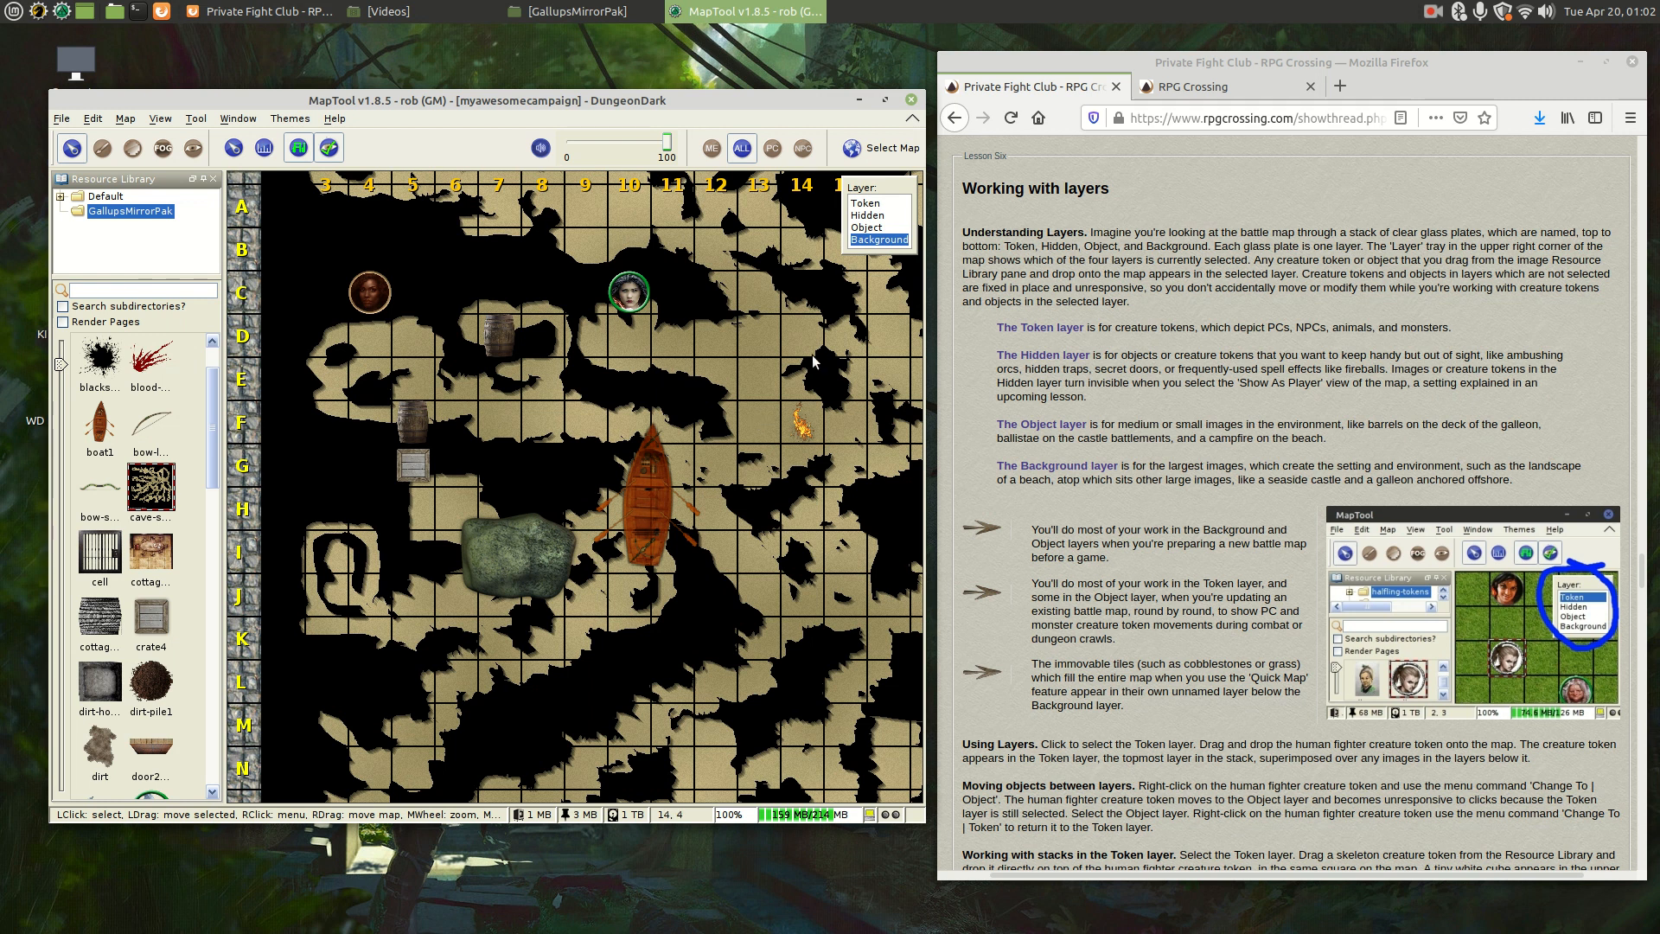
Step: On the Token layer, view the human druid token's properties without changing them, and move the token from C10 to D11
{"action": "left_click", "coordinate": [885, 206]}
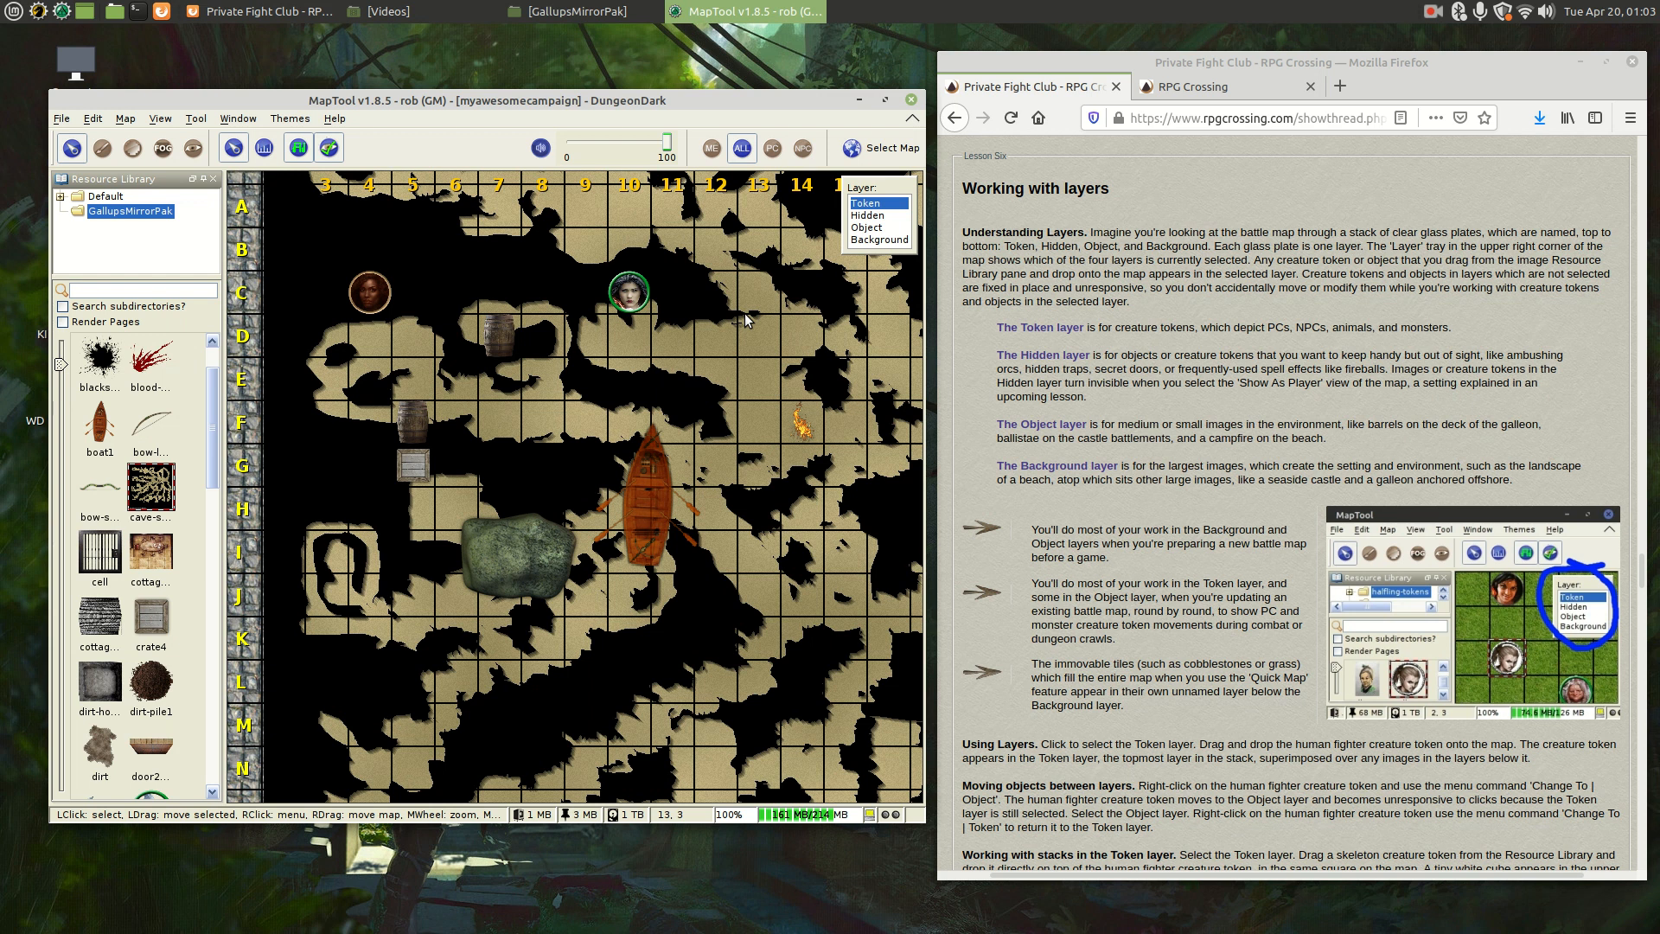
{"action": "double_click", "coordinate": [635, 288]}
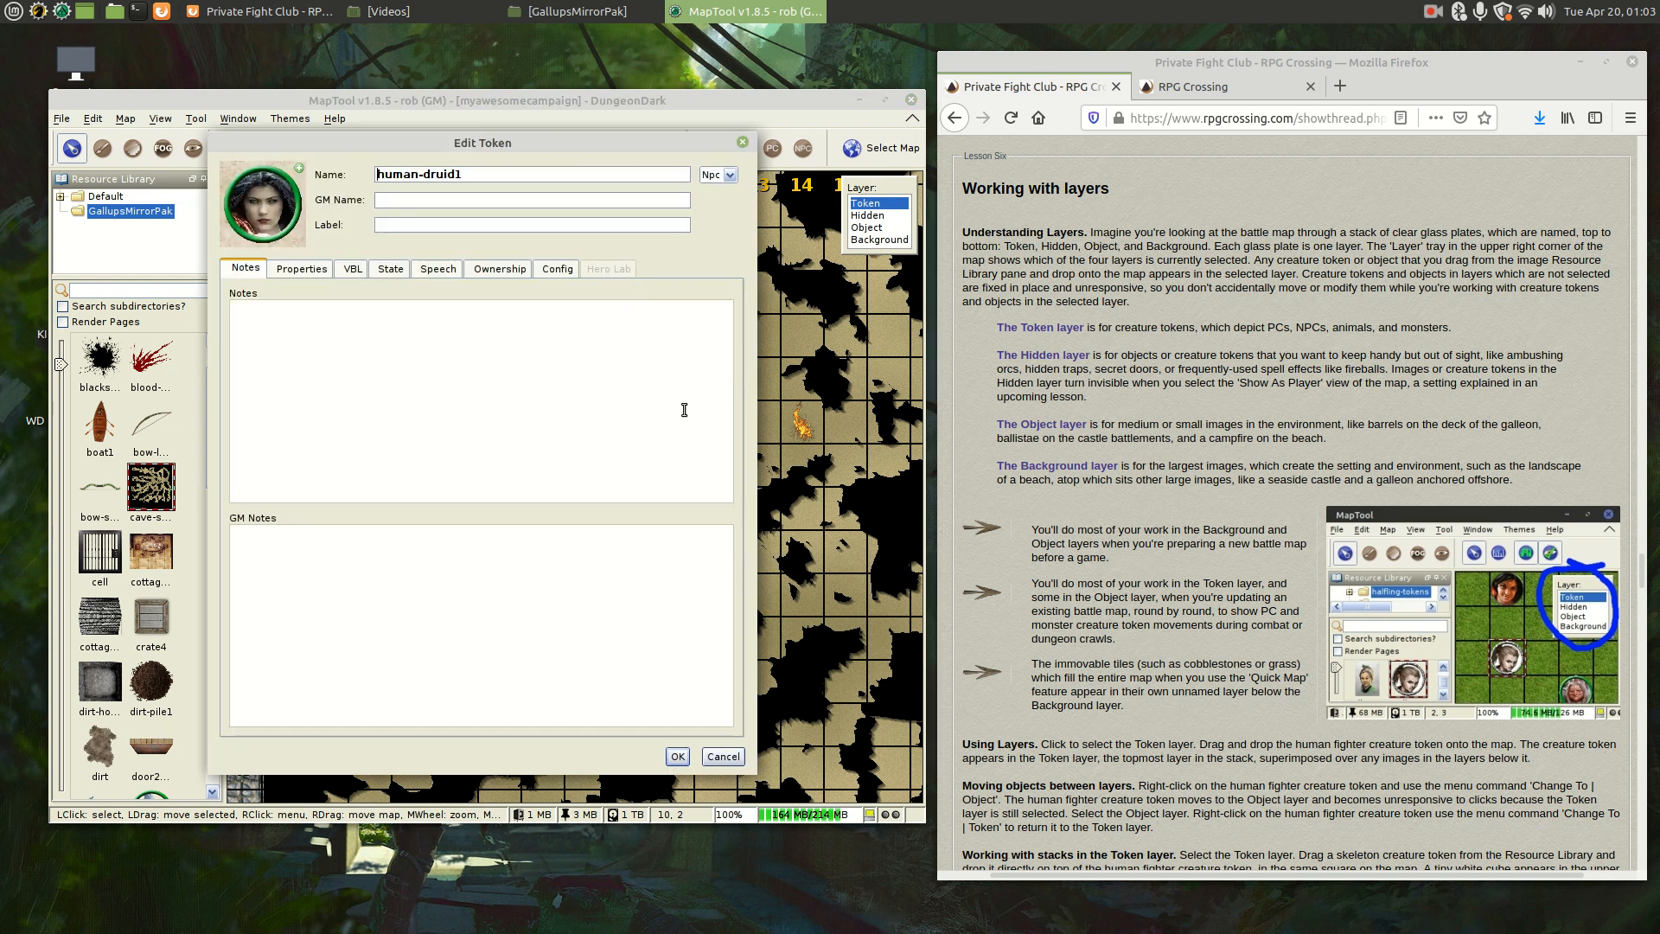
{"action": "left_click", "coordinate": [723, 758]}
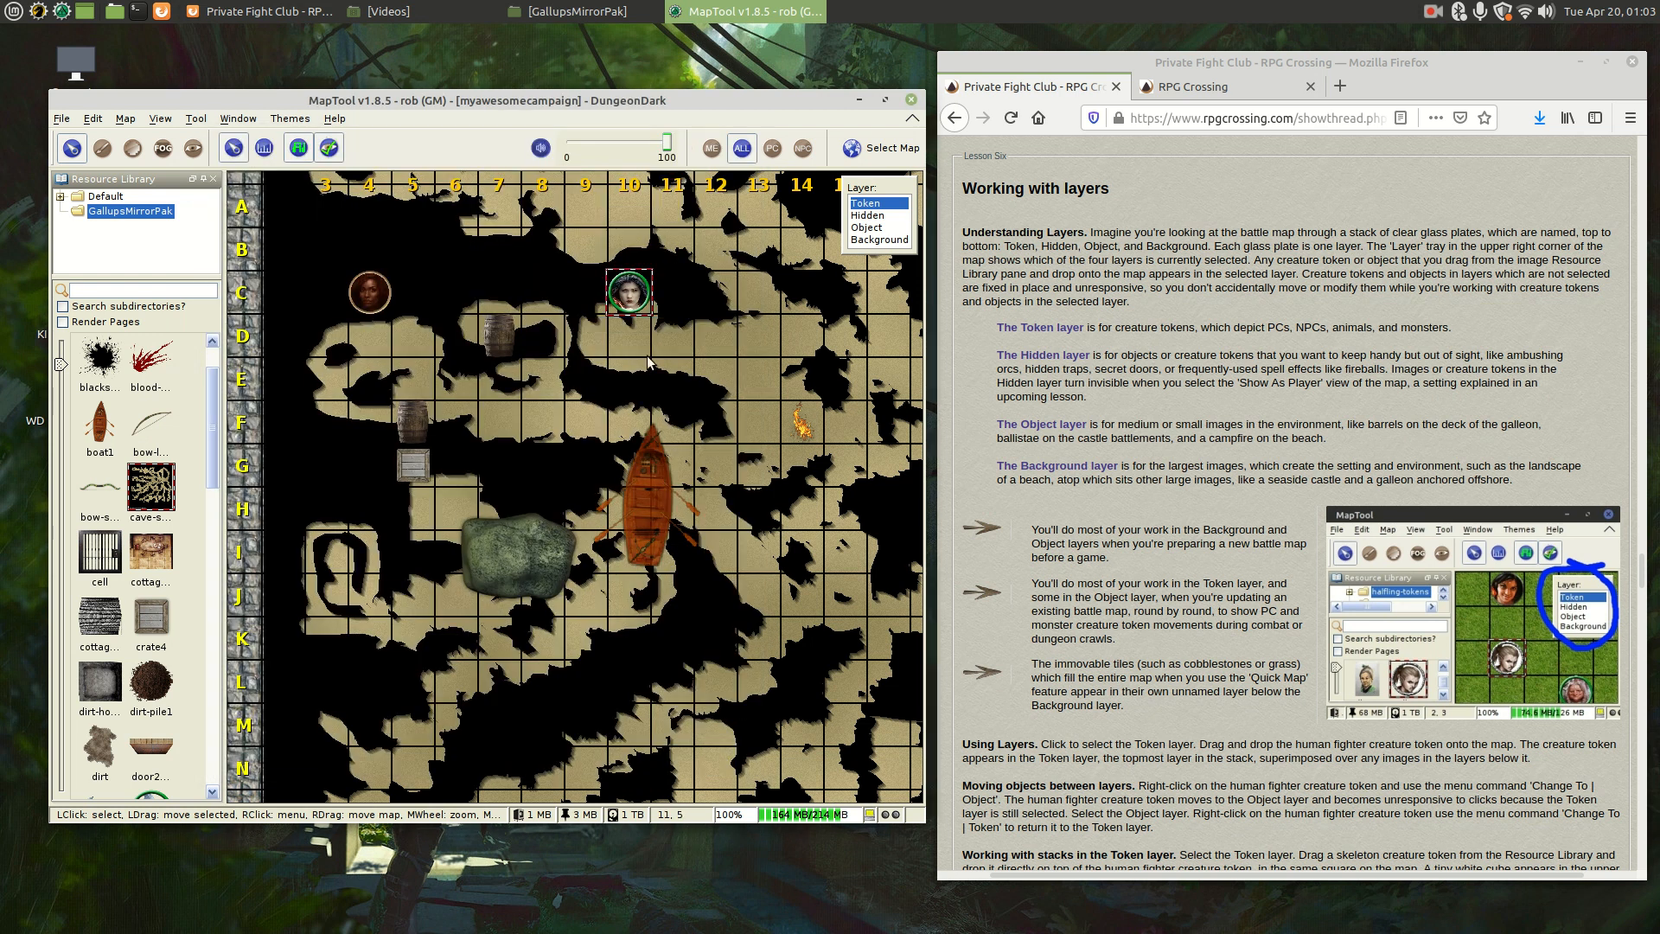
{"action": "left_click_drag", "start_coordinate": [625, 293], "coordinate": [672, 334]}
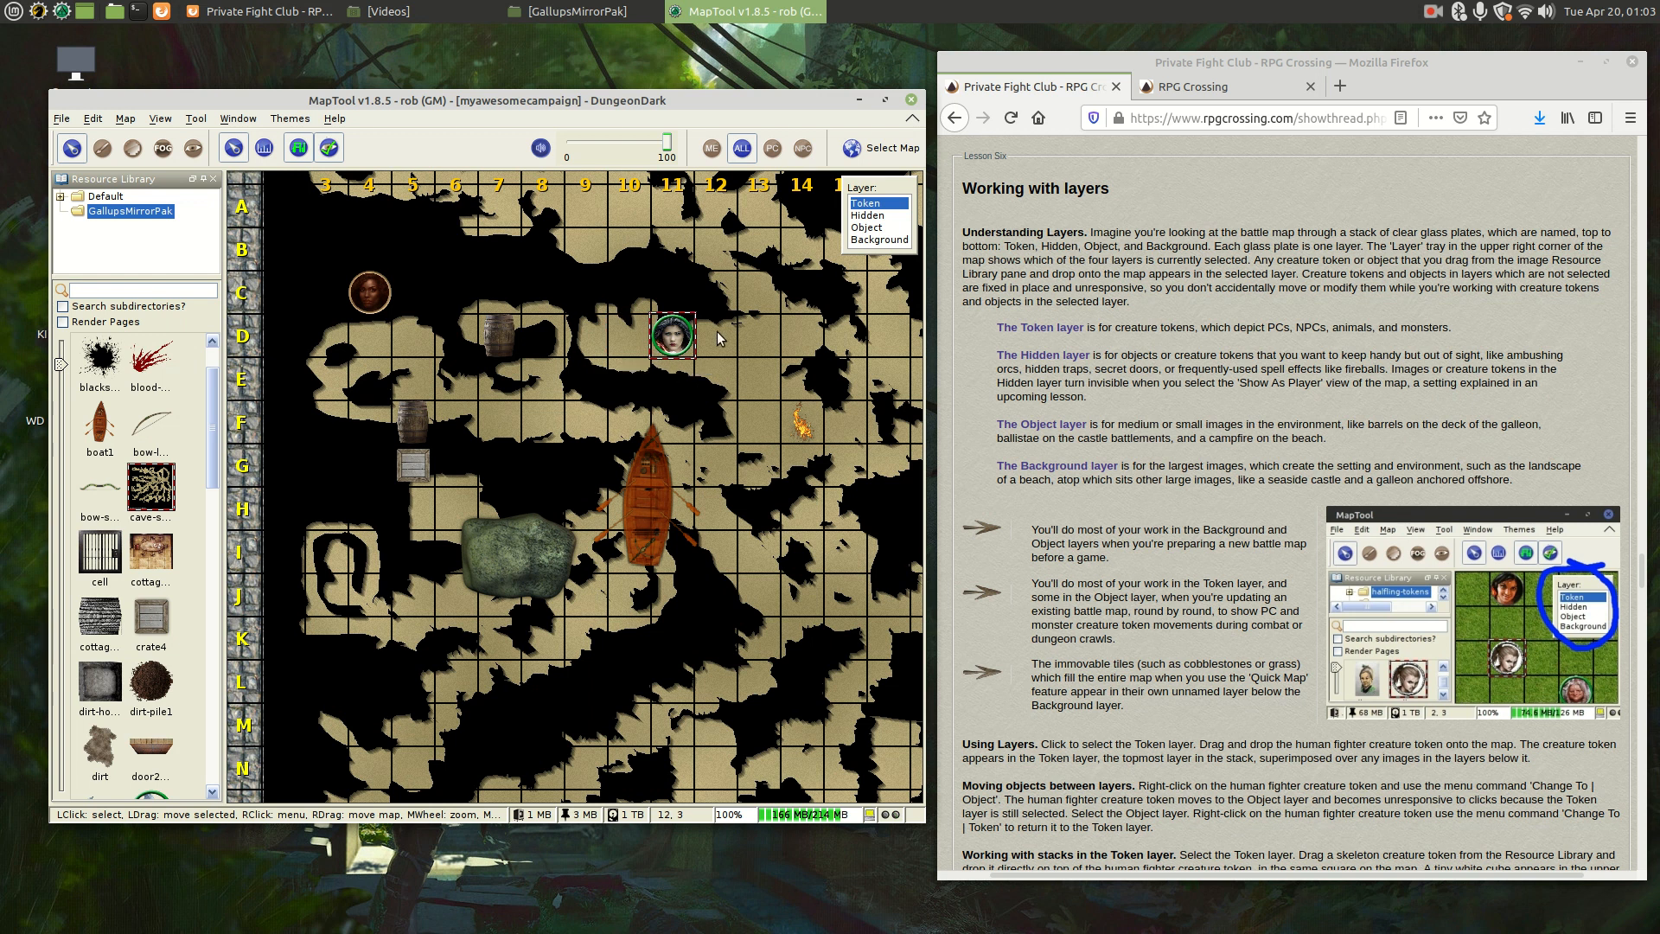
{"action": "left_click", "coordinate": [723, 332]}
Step: On the Background layer, reposition the cave map image so its passages cover the visible grid beneath the tokens and objects
{"action": "left_click", "coordinate": [885, 241]}
{"action": "left_click_drag", "start_coordinate": [308, 231], "coordinate": [468, 261]}
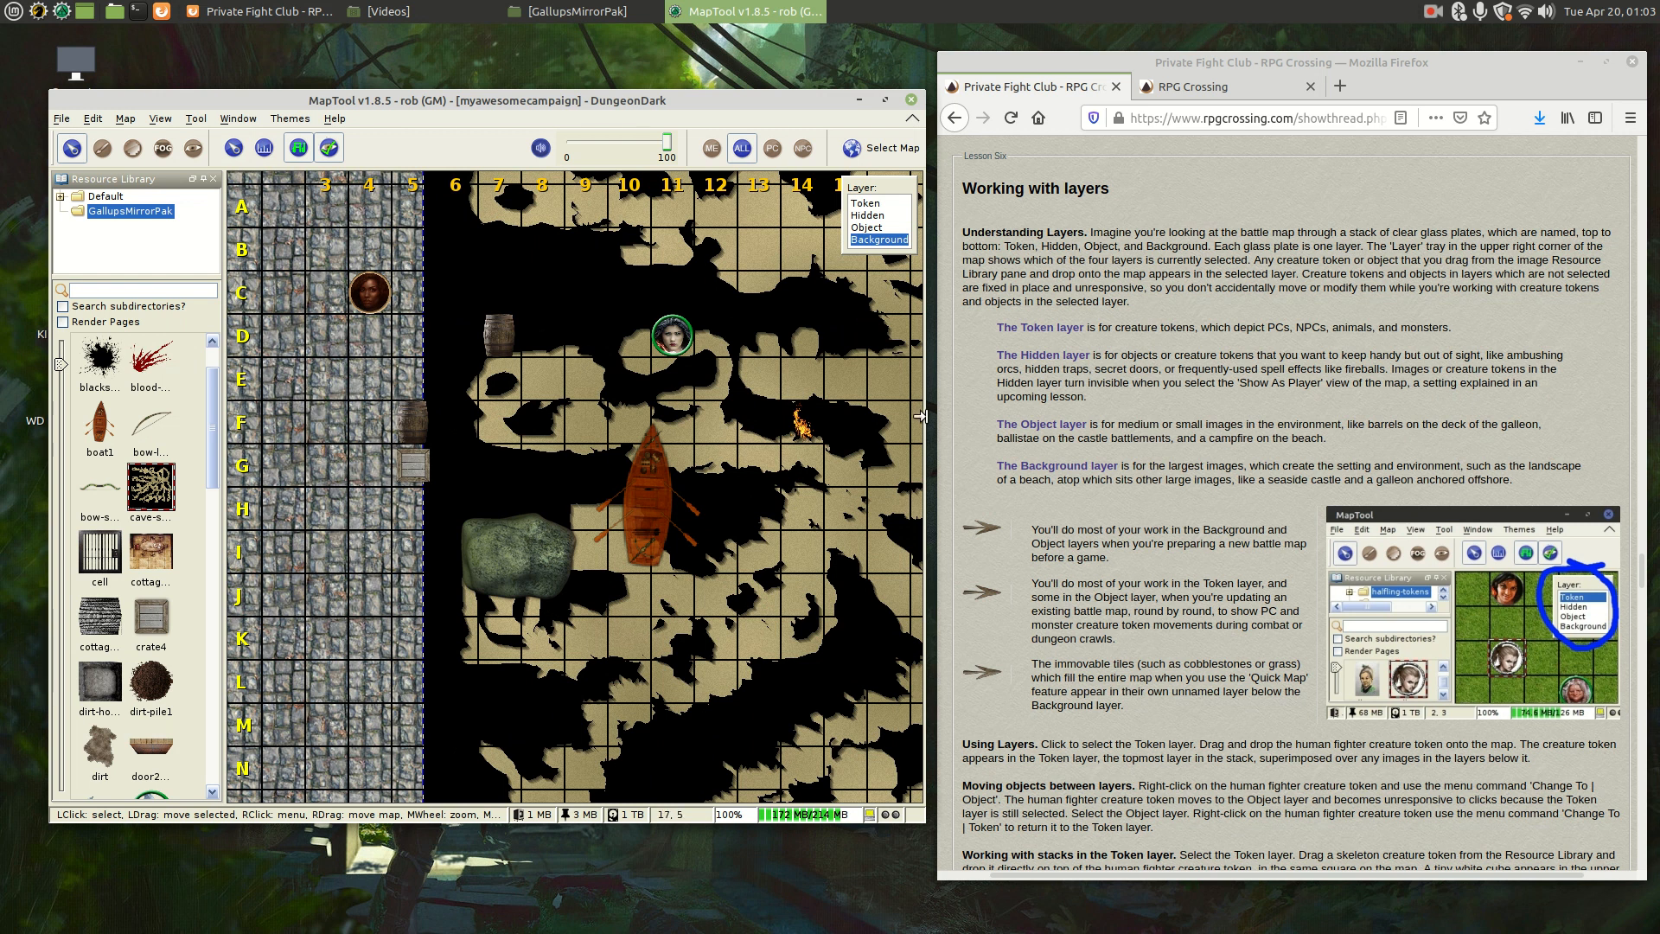
{"action": "left_click_drag", "start_coordinate": [859, 309], "coordinate": [493, 241]}
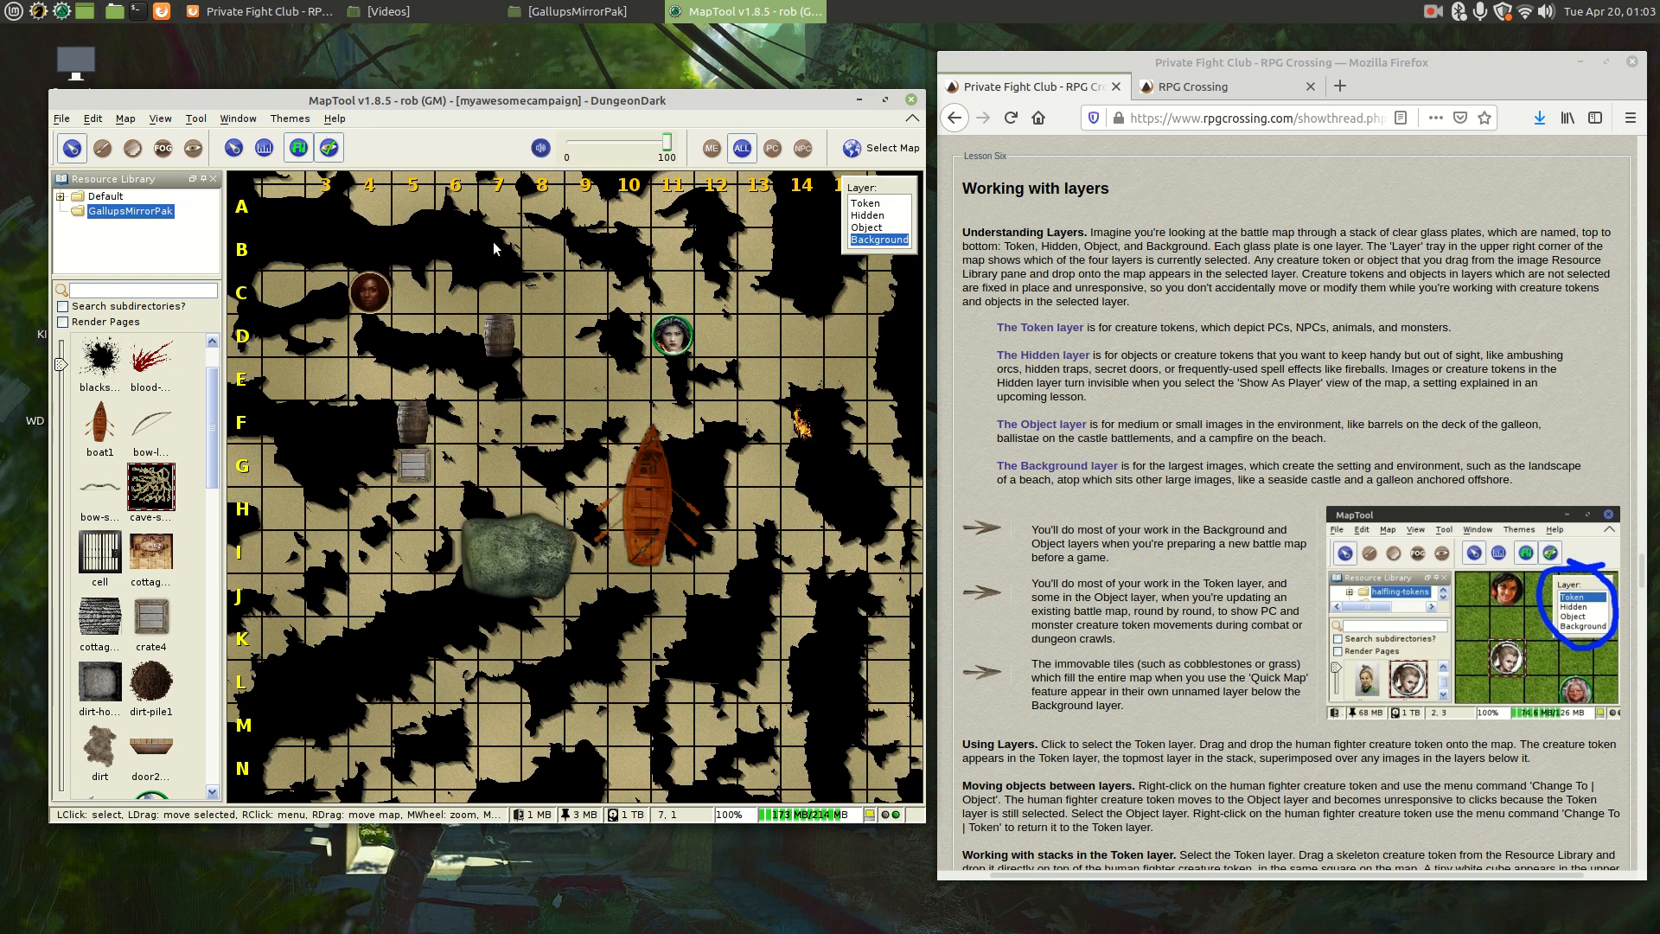
Step: Switch to the lesson page in Firefox and bring up the section on moving objects between layers
{"action": "left_click", "coordinate": [1202, 517]}
{"action": "scroll", "coordinate": [1202, 517], "scroll_direction": "down", "scroll_amount": 7}
{"action": "scroll", "coordinate": [1204, 519], "scroll_direction": "down", "scroll_amount": 4}
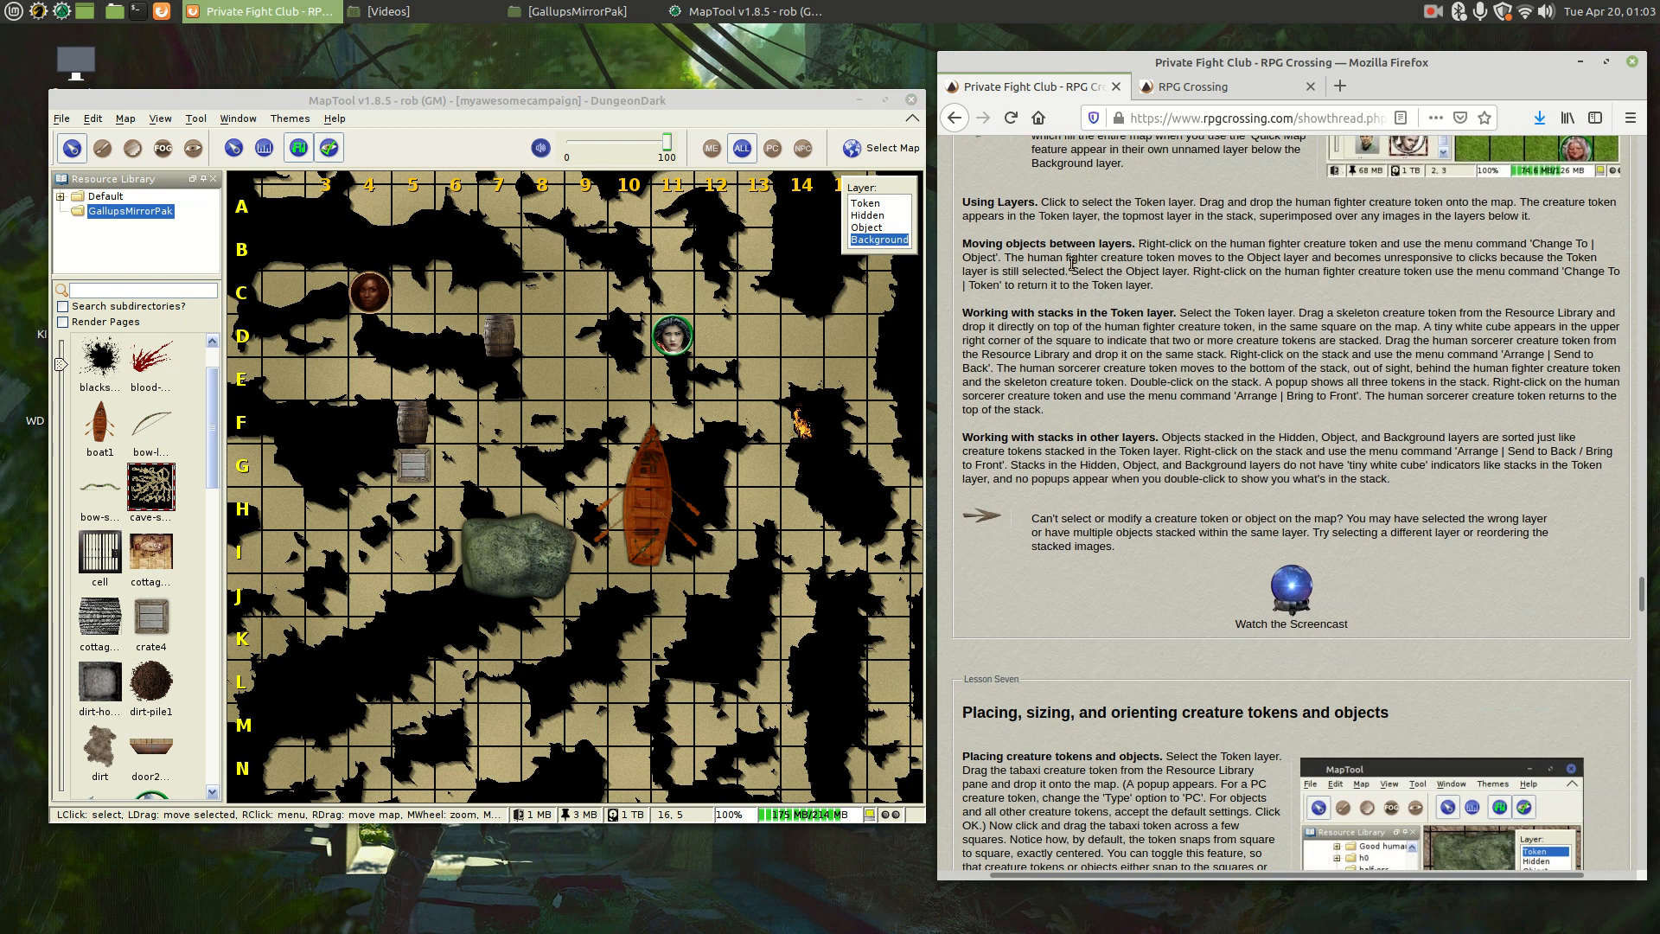
Step: Switch to MapTool and change the human druid token in D11 from the Token layer to the Object layer
{"action": "left_click", "coordinate": [679, 340]}
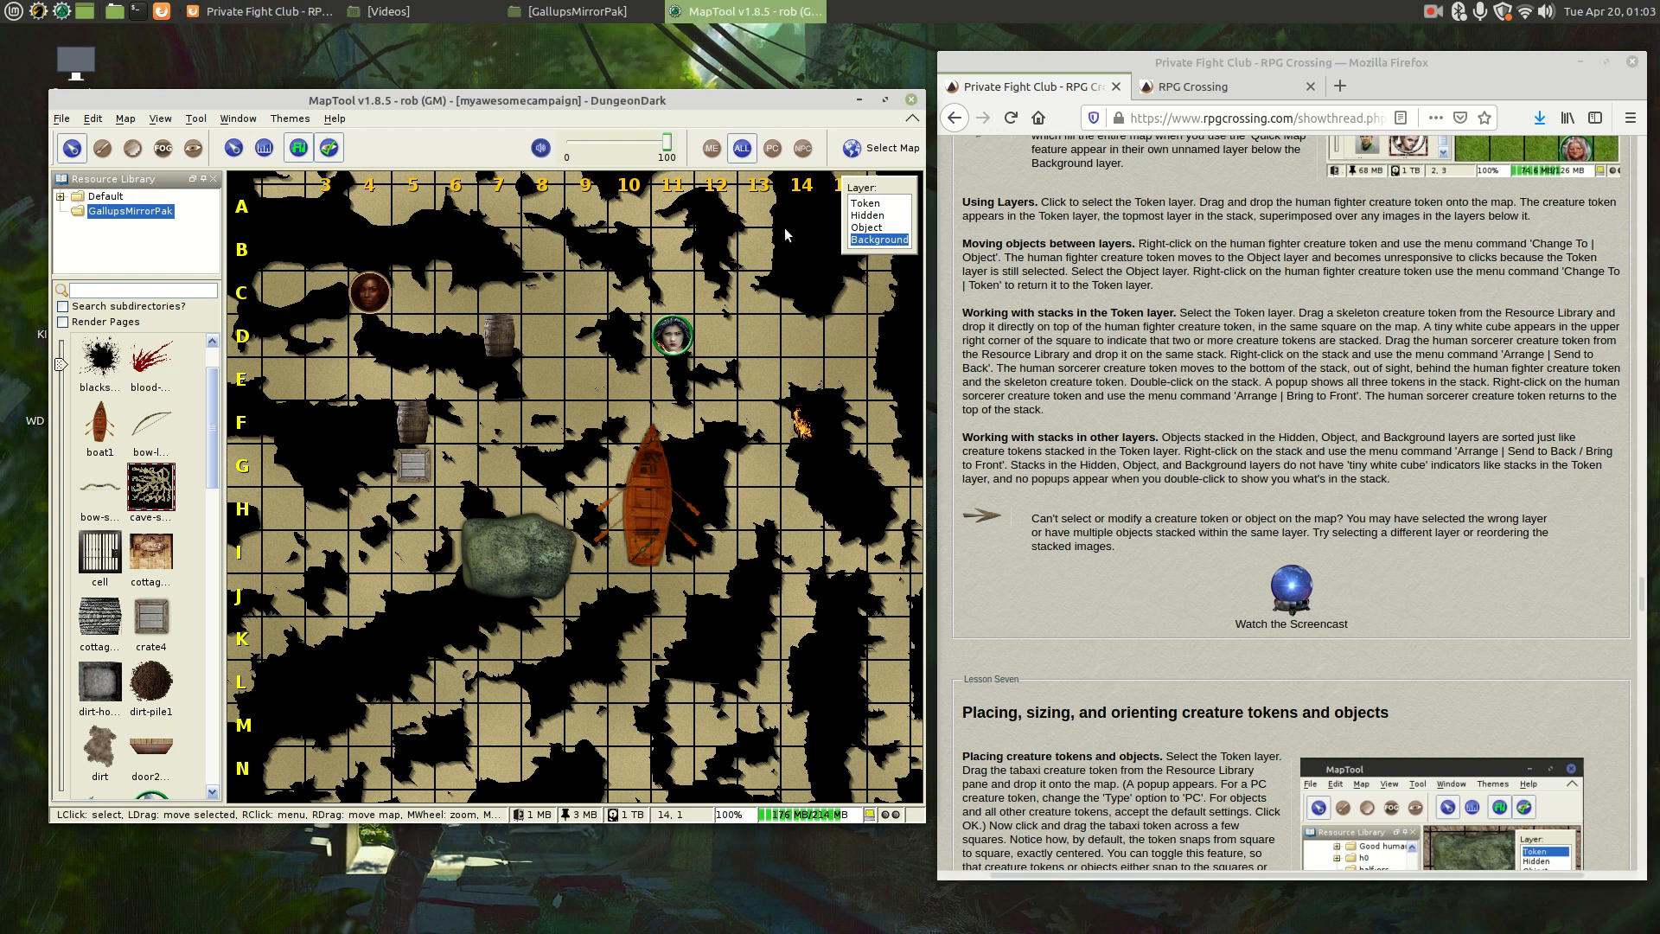
{"action": "left_click", "coordinate": [863, 206]}
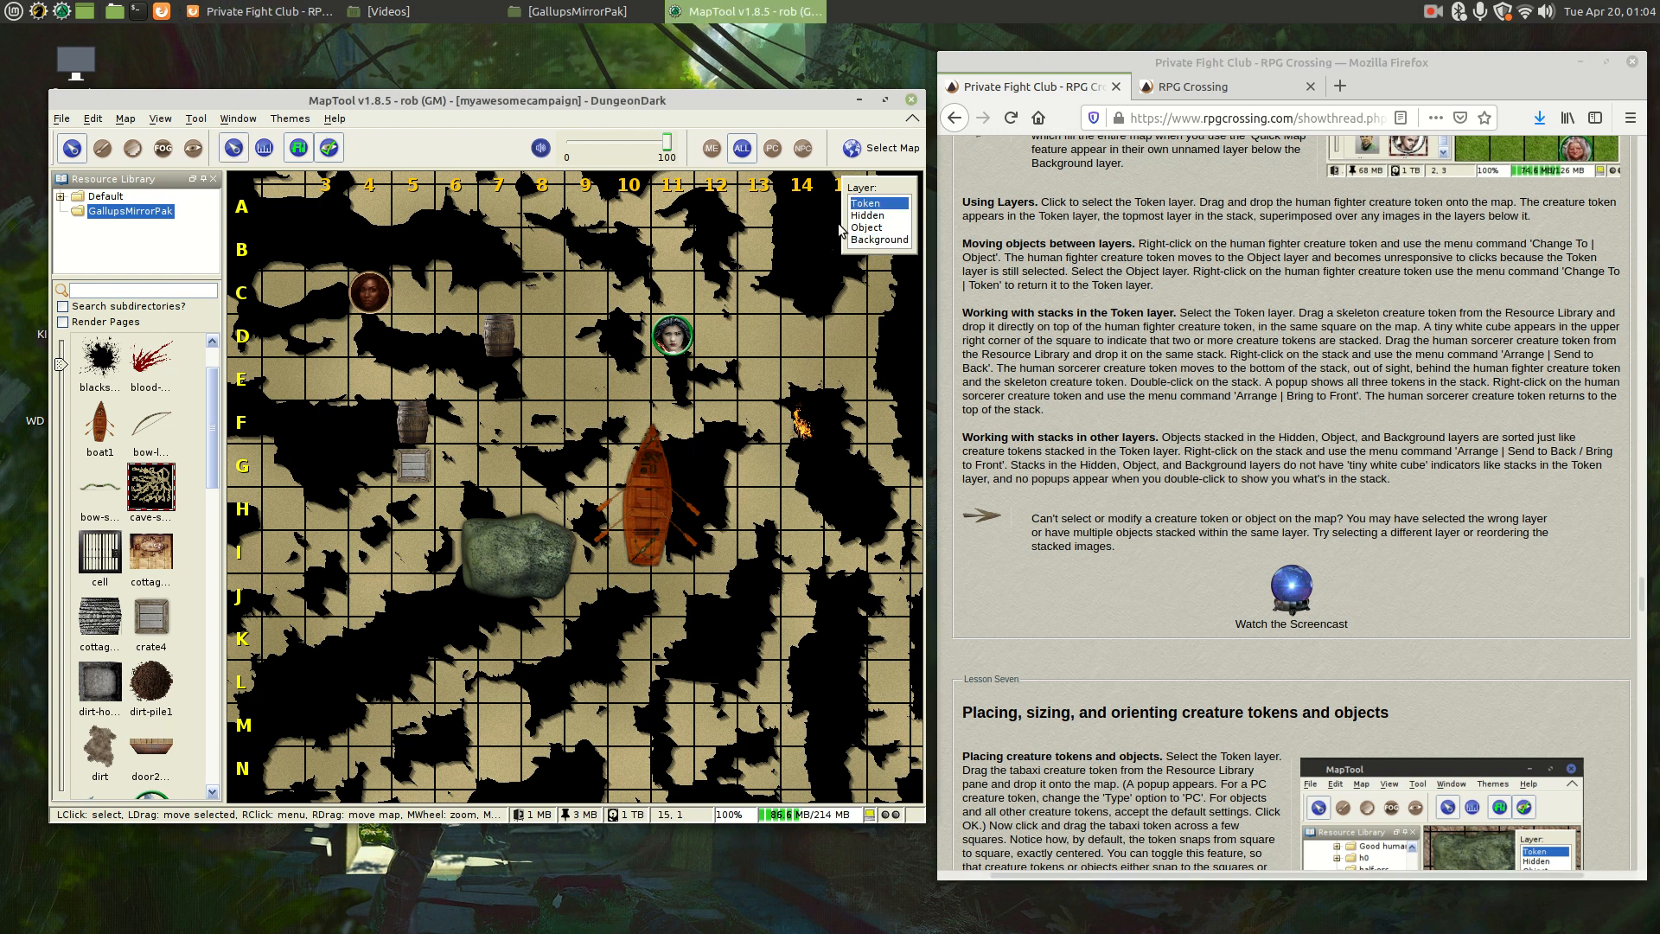
{"action": "left_click", "coordinate": [674, 340]}
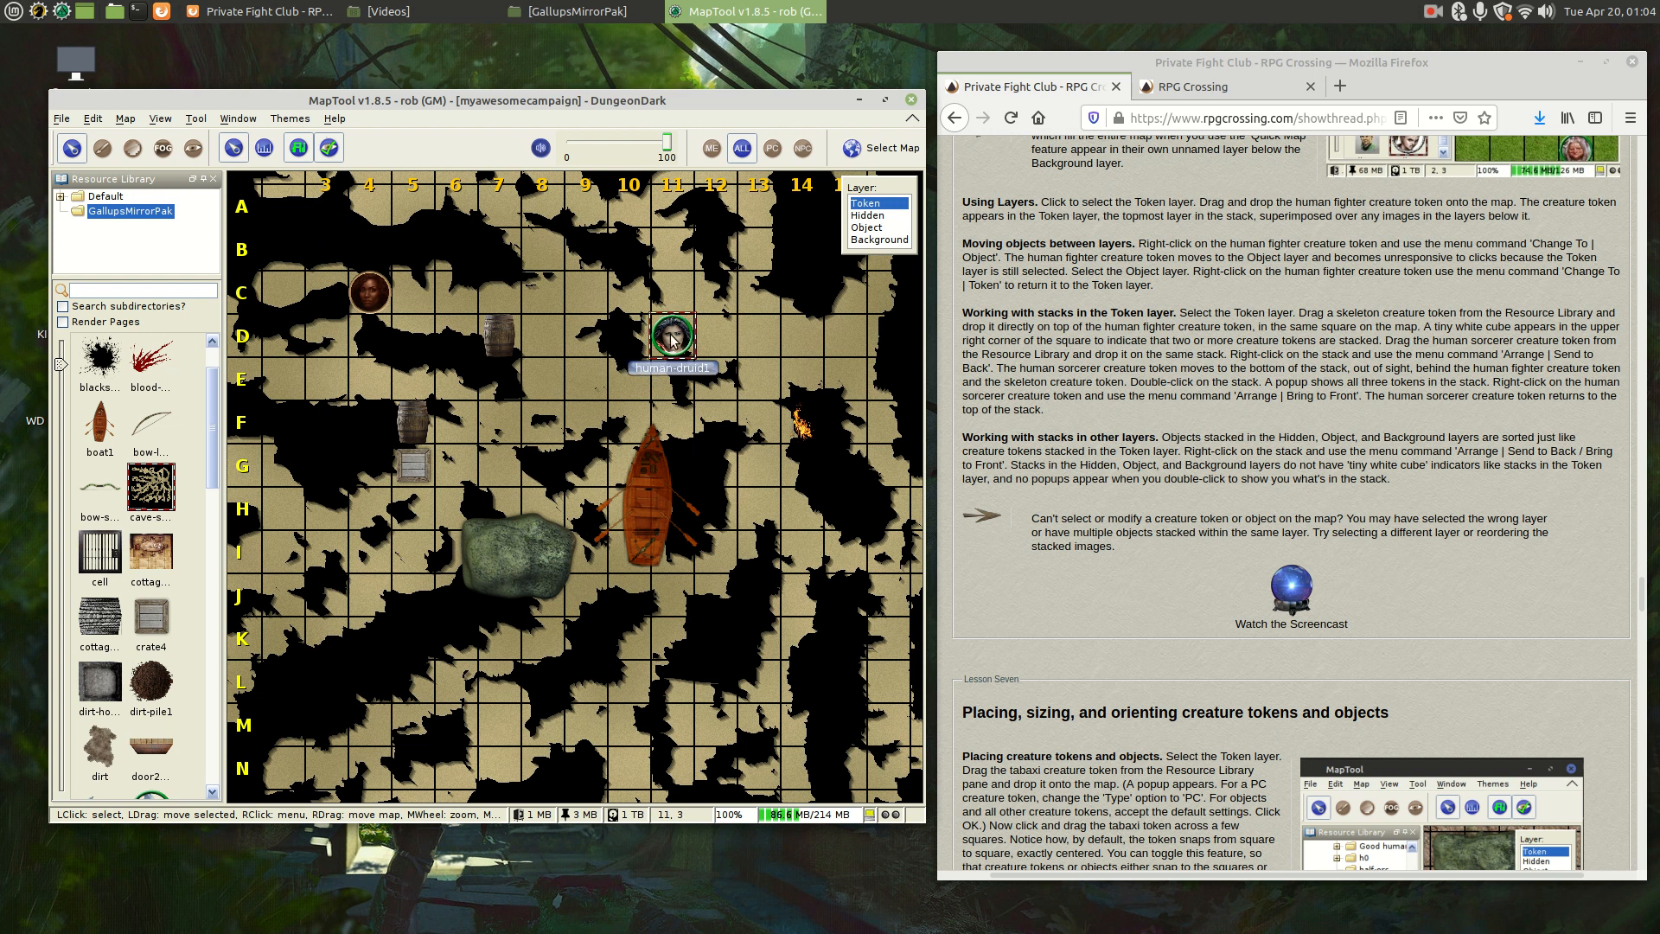
{"action": "right_click", "coordinate": [674, 340]}
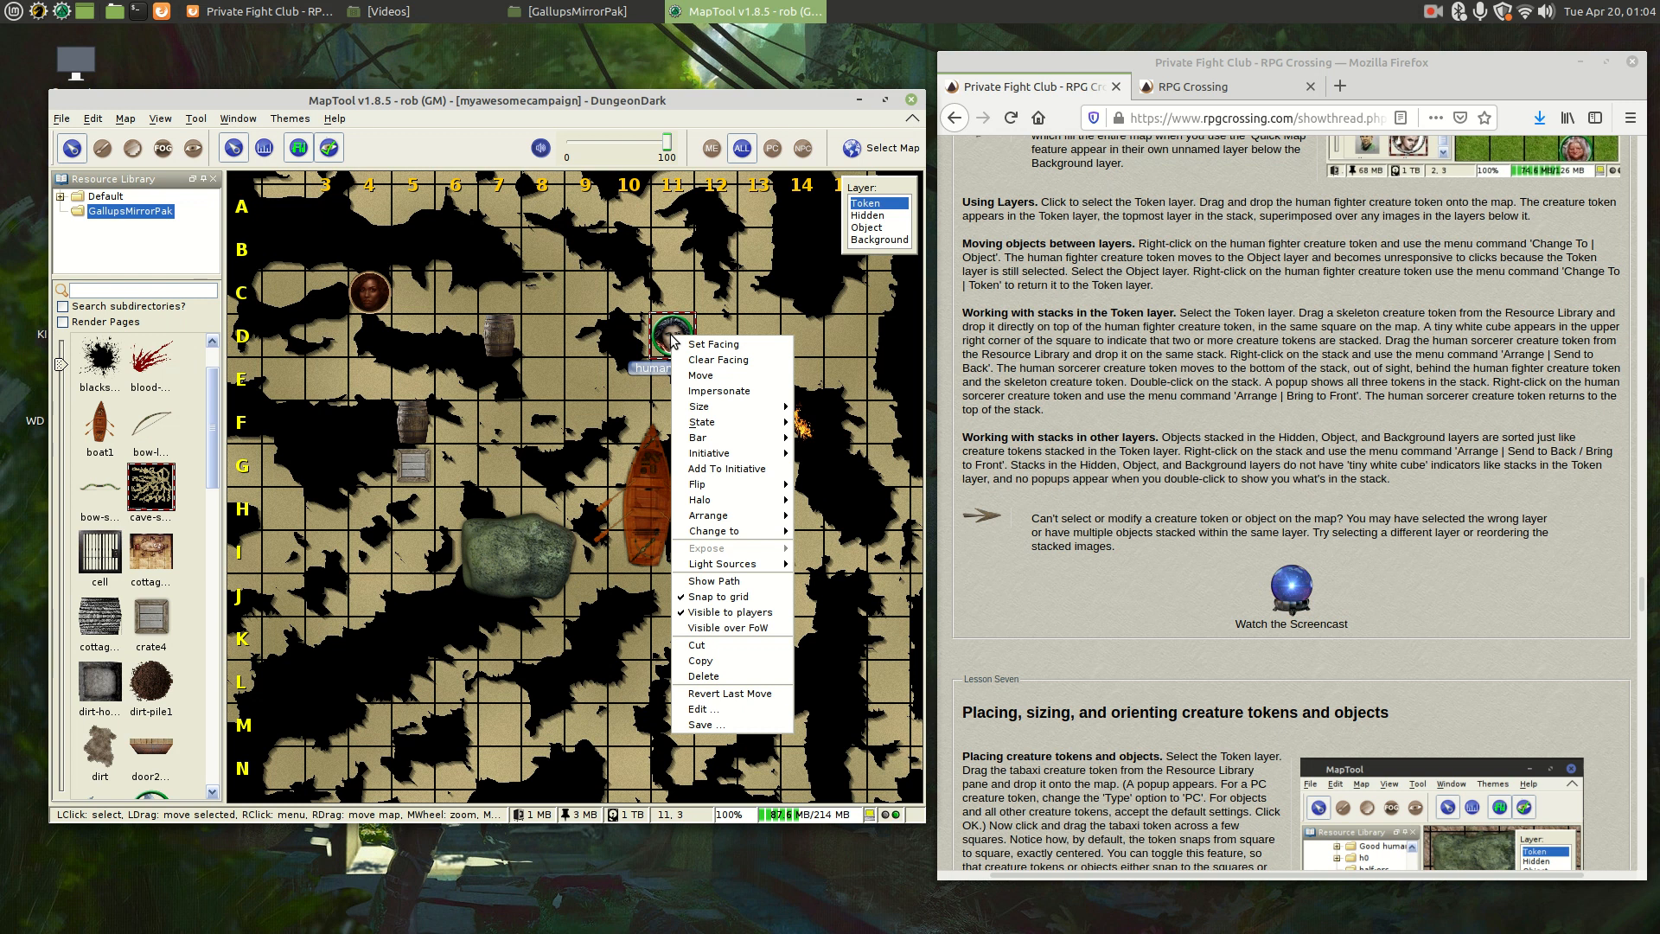
{"action": "mouse_move", "coordinate": [752, 531]}
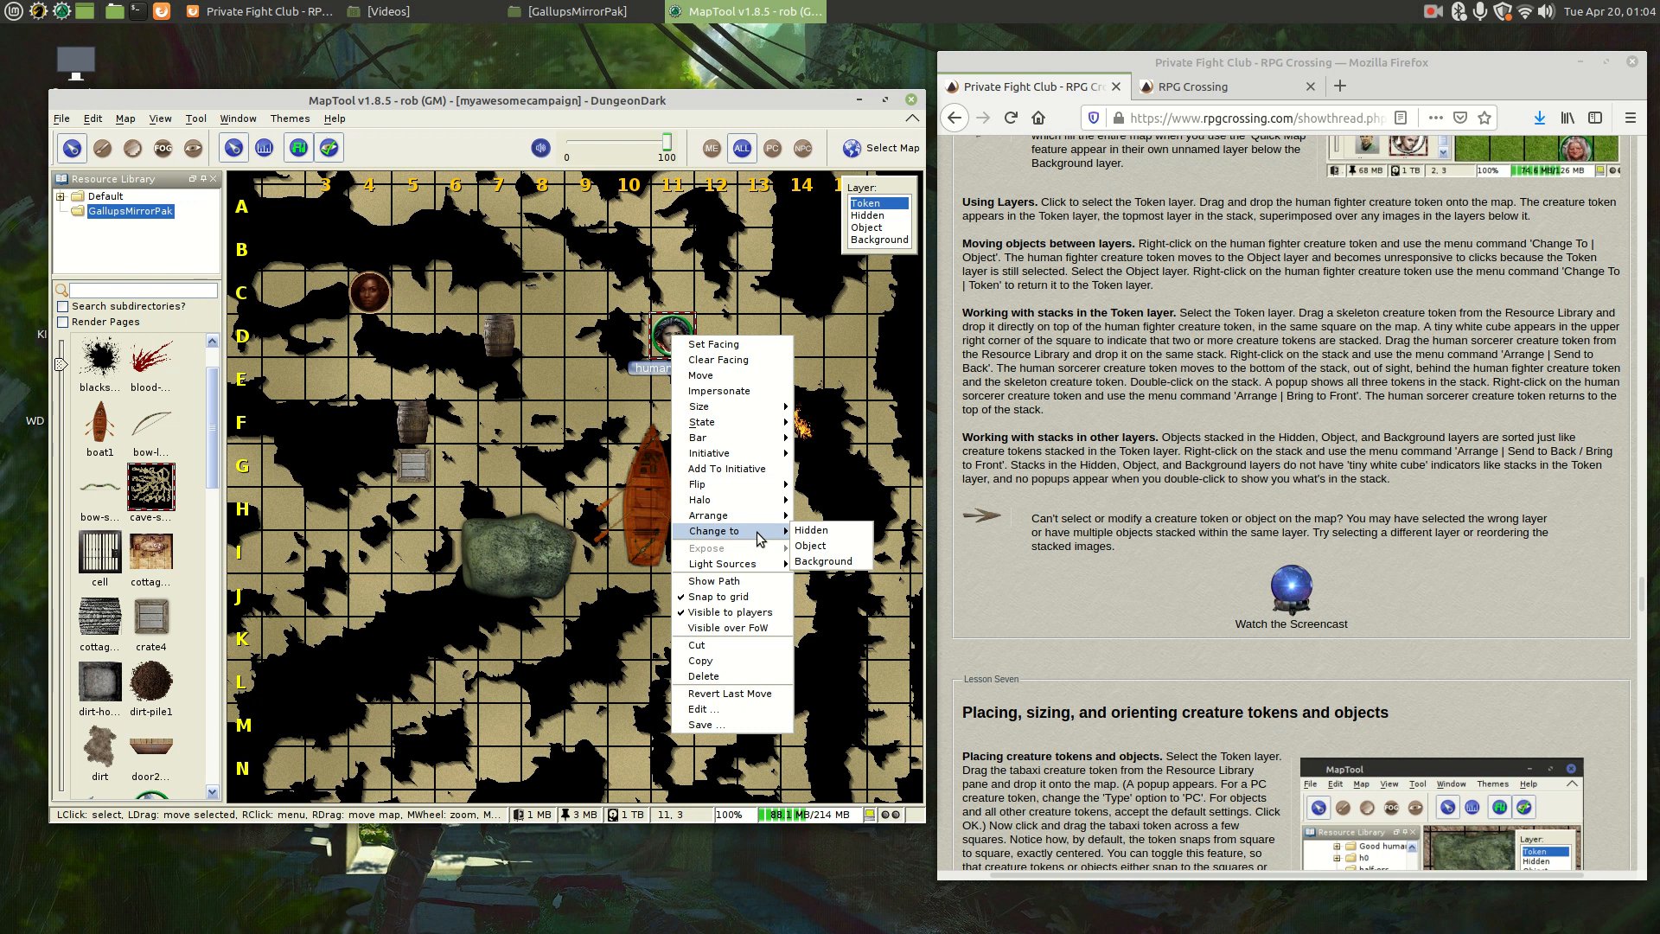
{"action": "left_click", "coordinate": [828, 550]}
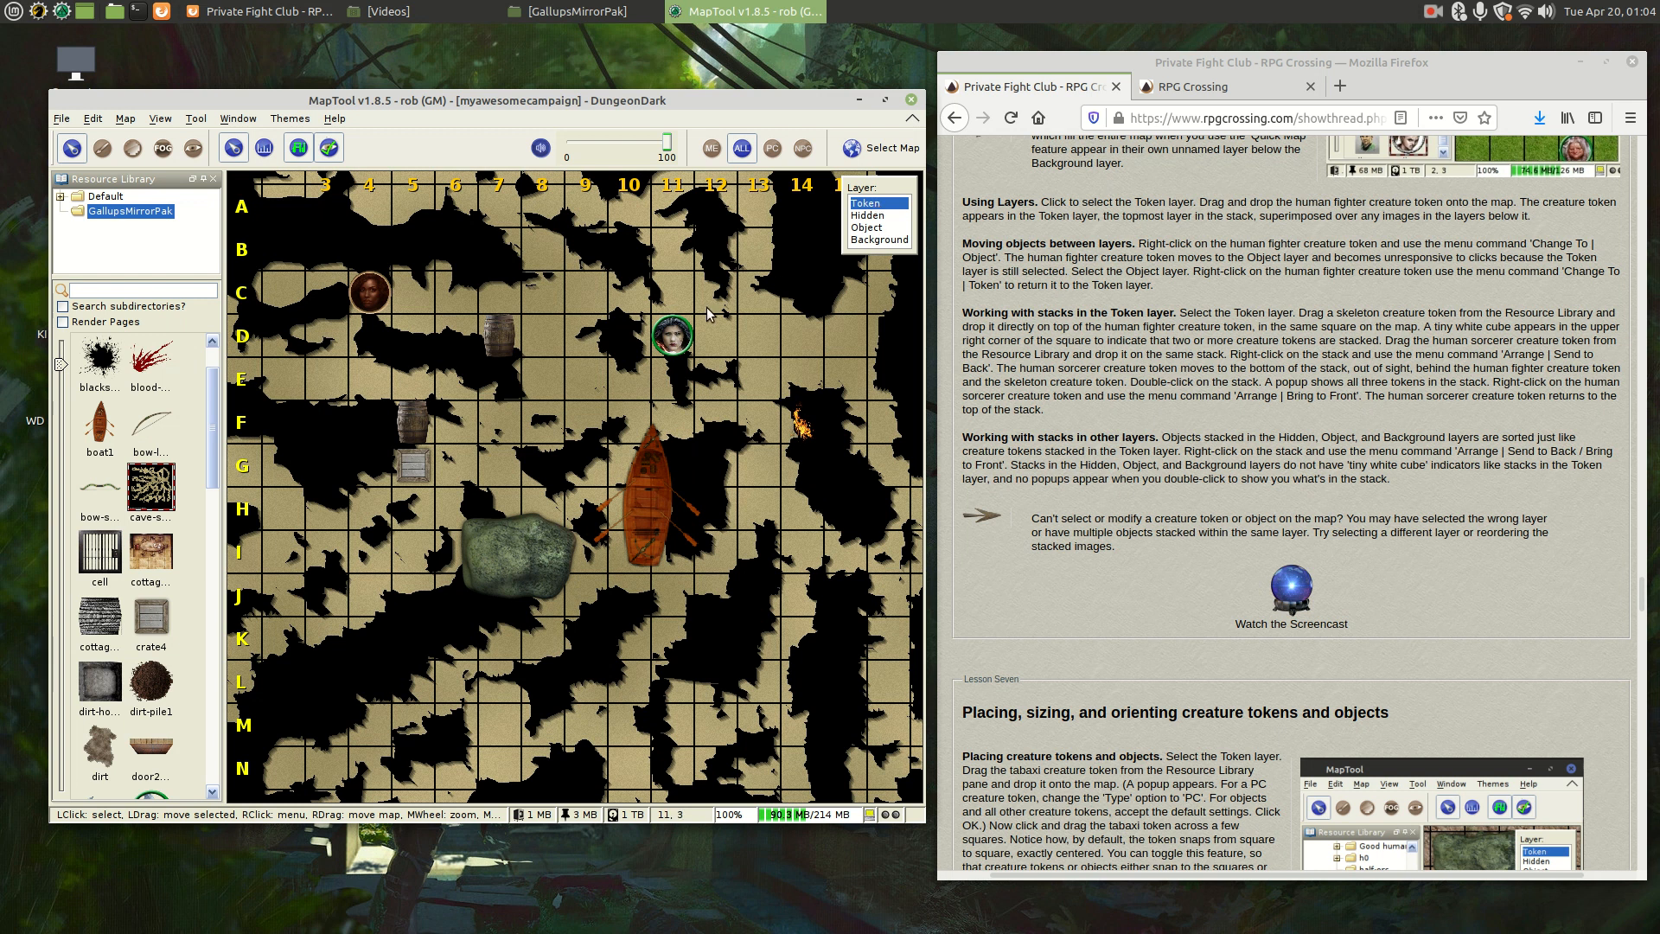
Step: On the Object layer, change the human druid in D11 back to the Token layer
{"action": "left_click", "coordinate": [878, 229]}
{"action": "left_click", "coordinate": [675, 338]}
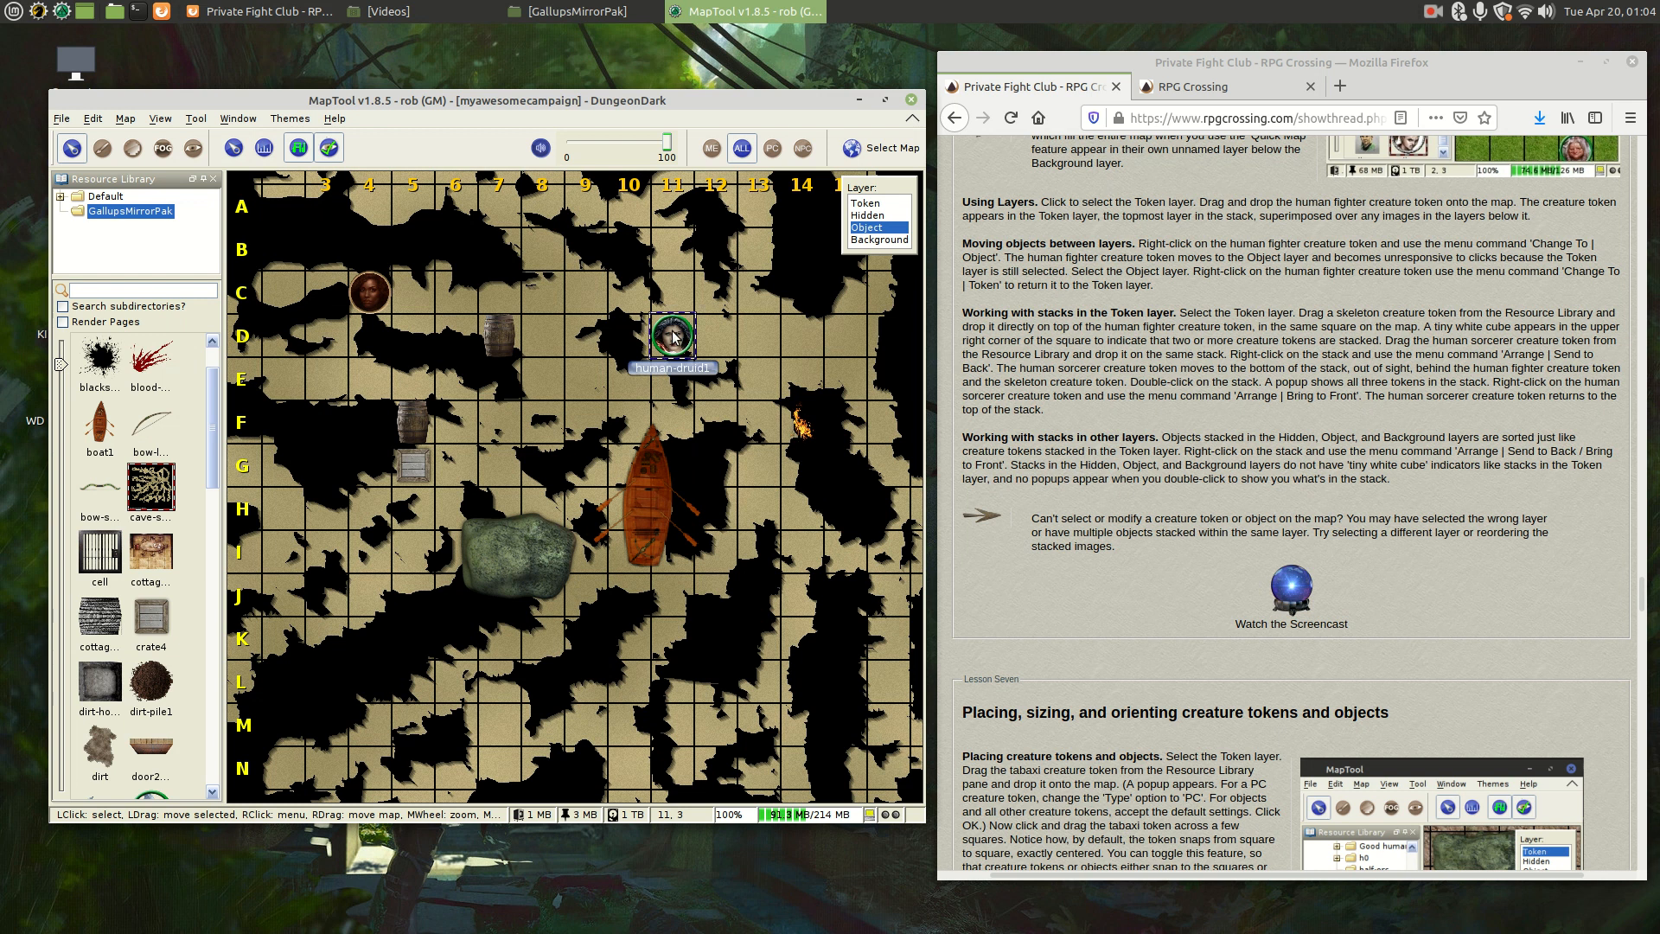
{"action": "right_click", "coordinate": [674, 337]}
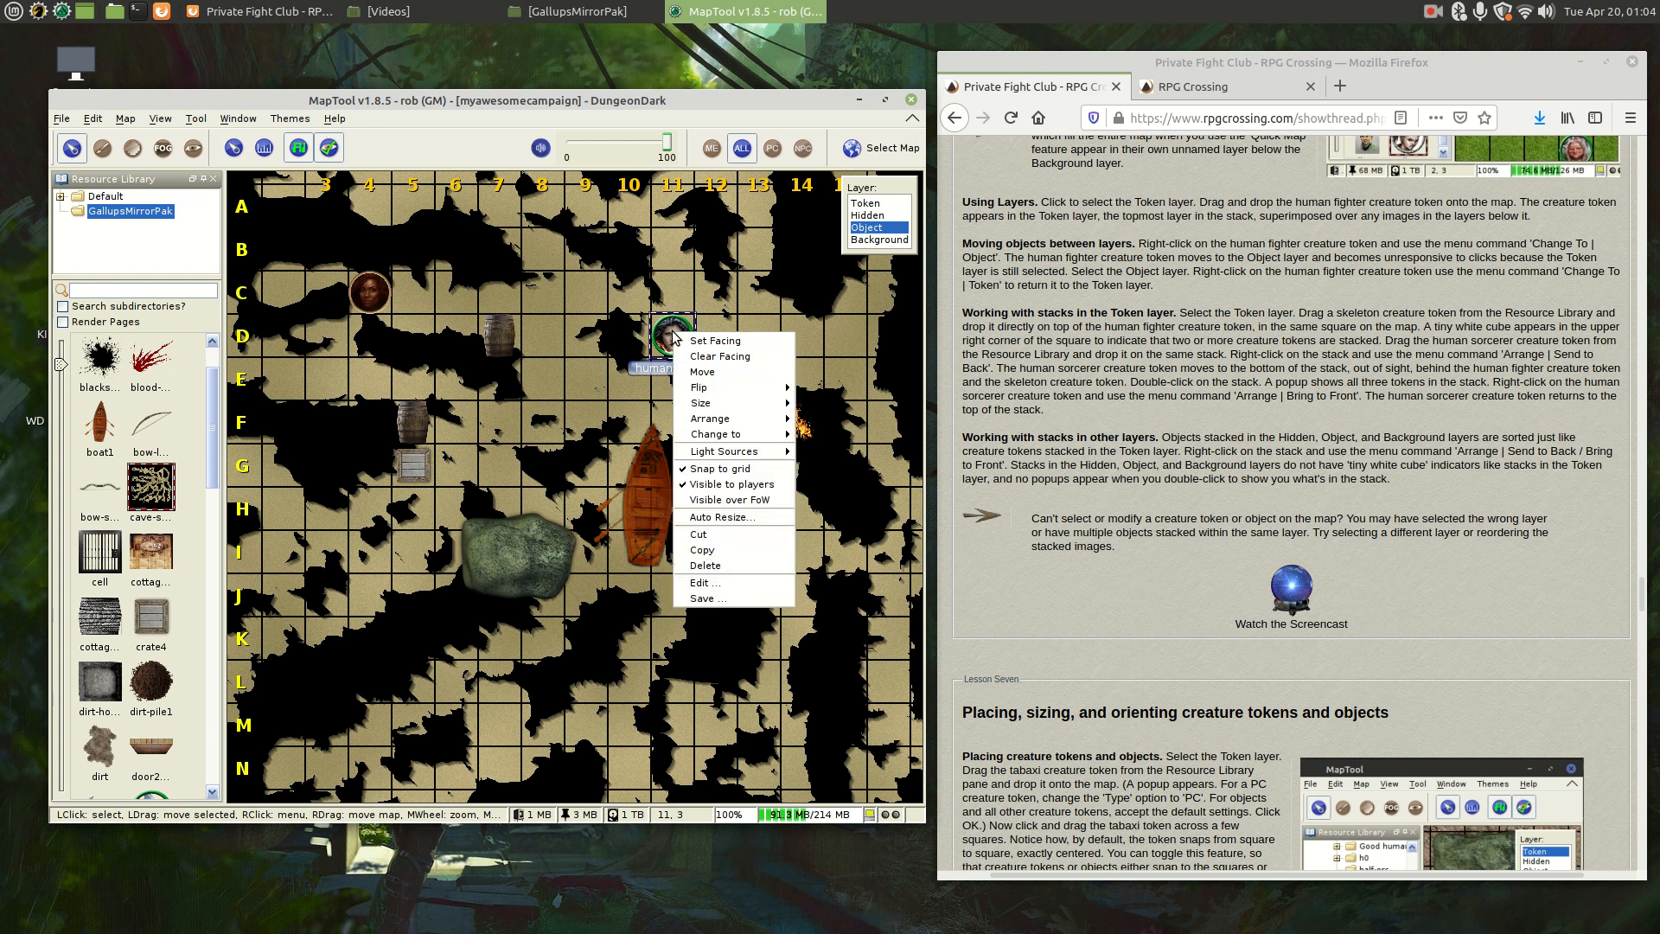
{"action": "mouse_move", "coordinate": [745, 438]}
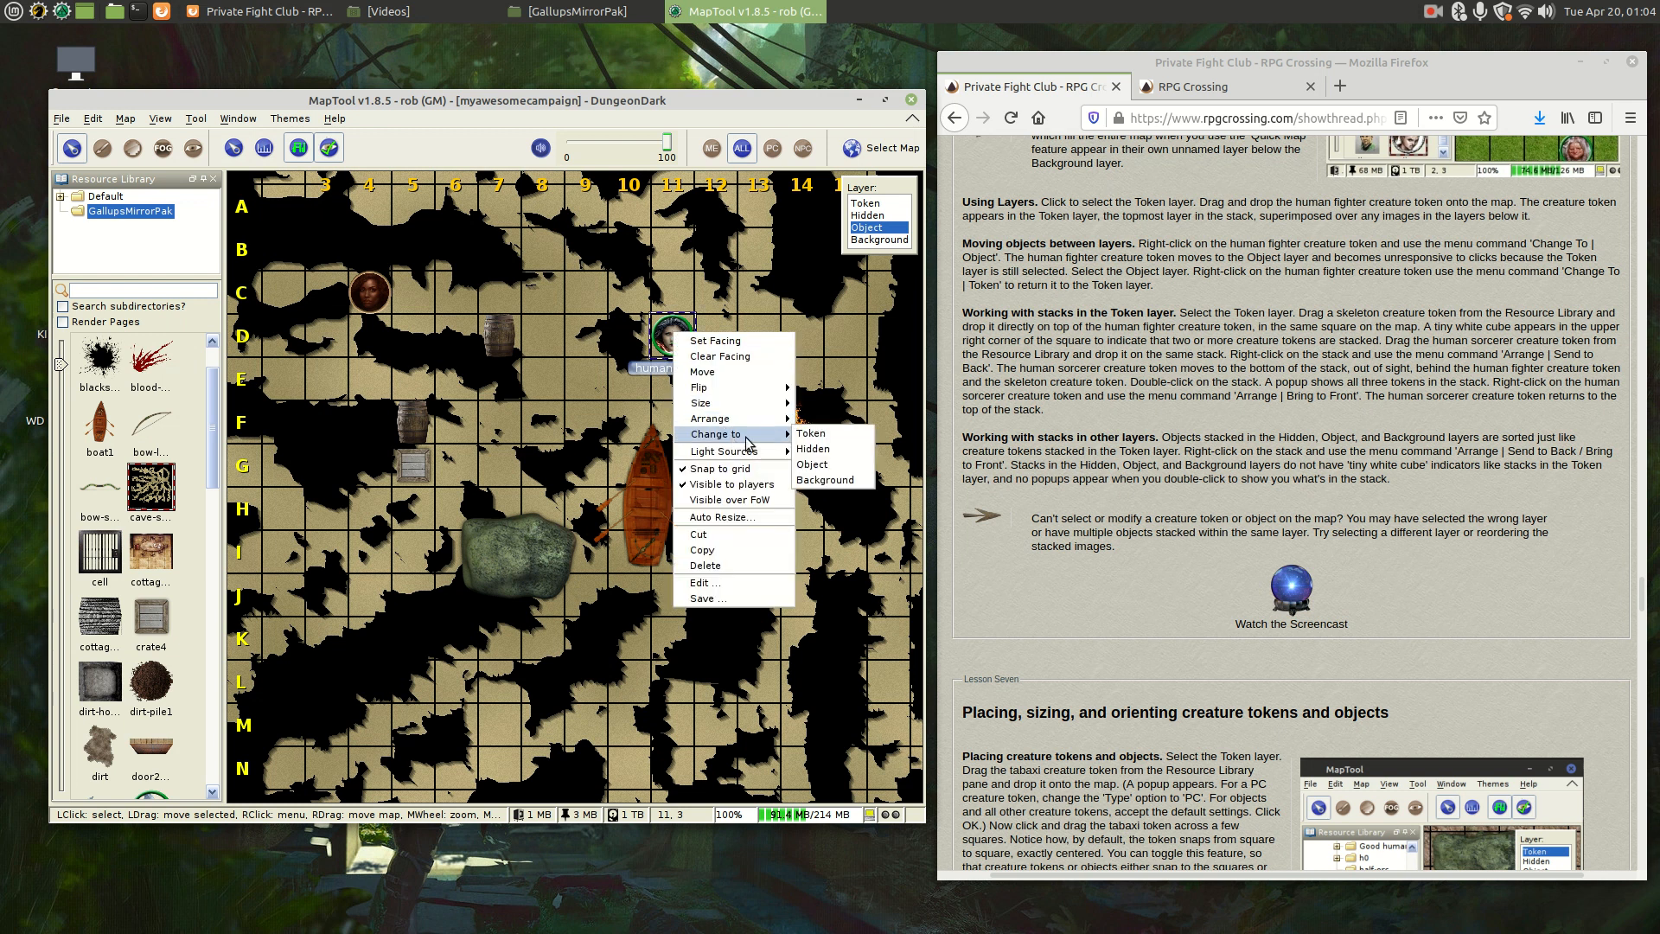
{"action": "left_click", "coordinate": [811, 434]}
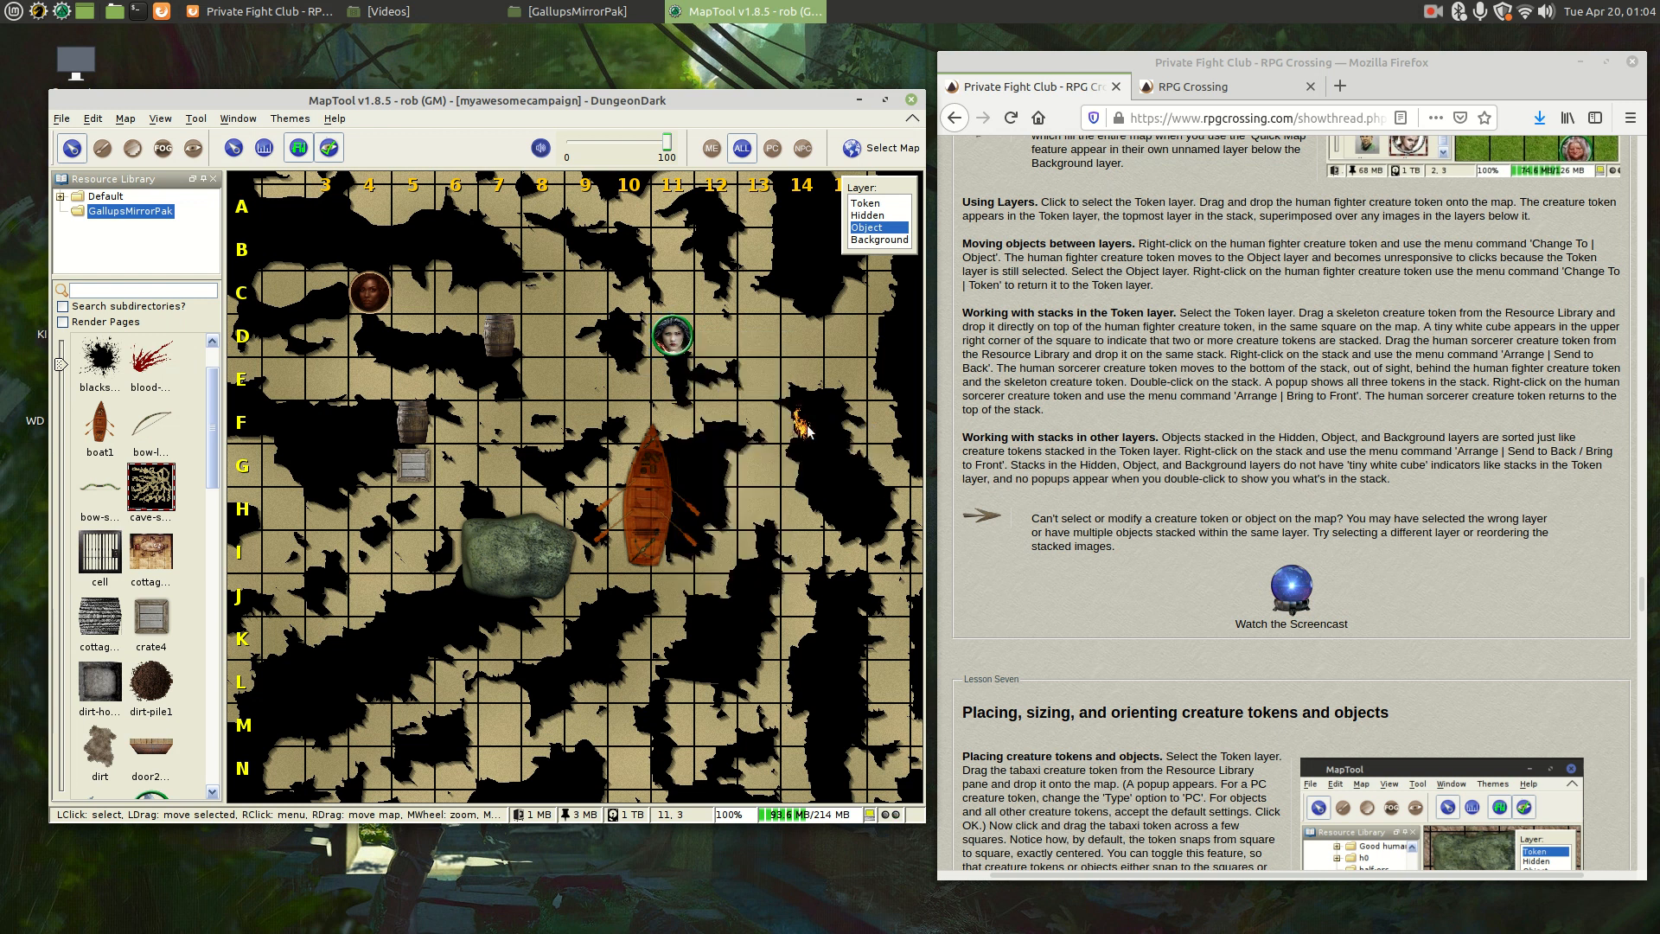
Step: On the Token layer, move the human druid token to B9 and the human sorcerer token to B8
{"action": "left_click", "coordinate": [868, 203]}
{"action": "left_click", "coordinate": [673, 337]}
{"action": "left_click", "coordinate": [783, 325]}
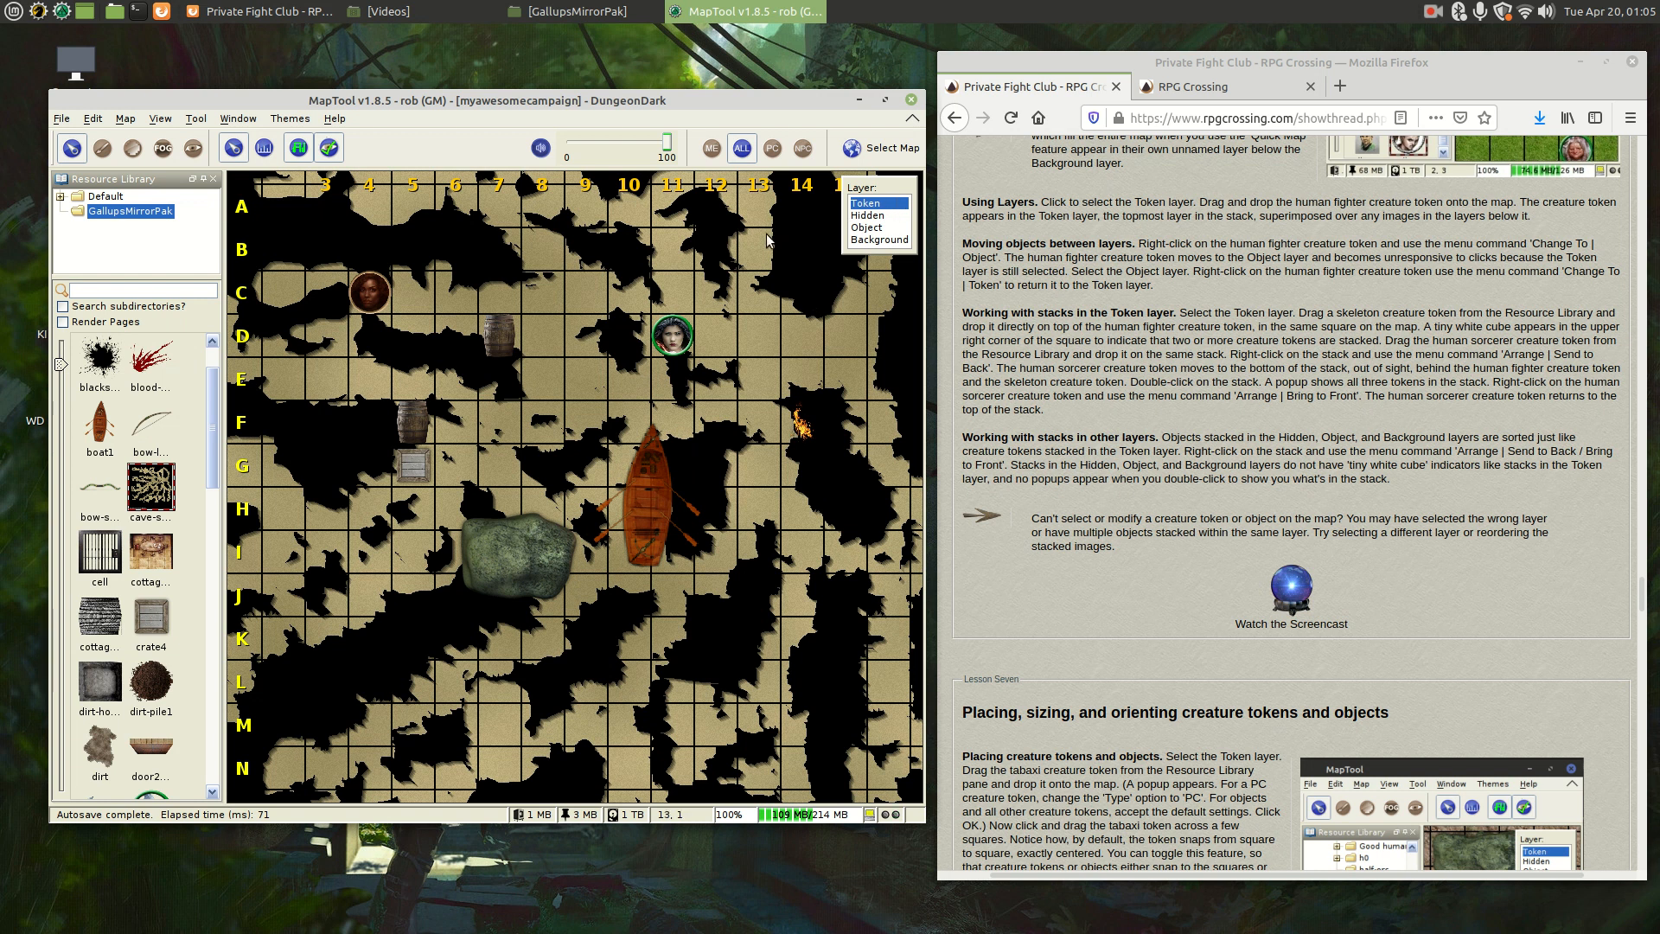
{"action": "left_click_drag", "start_coordinate": [687, 318], "coordinate": [599, 233]}
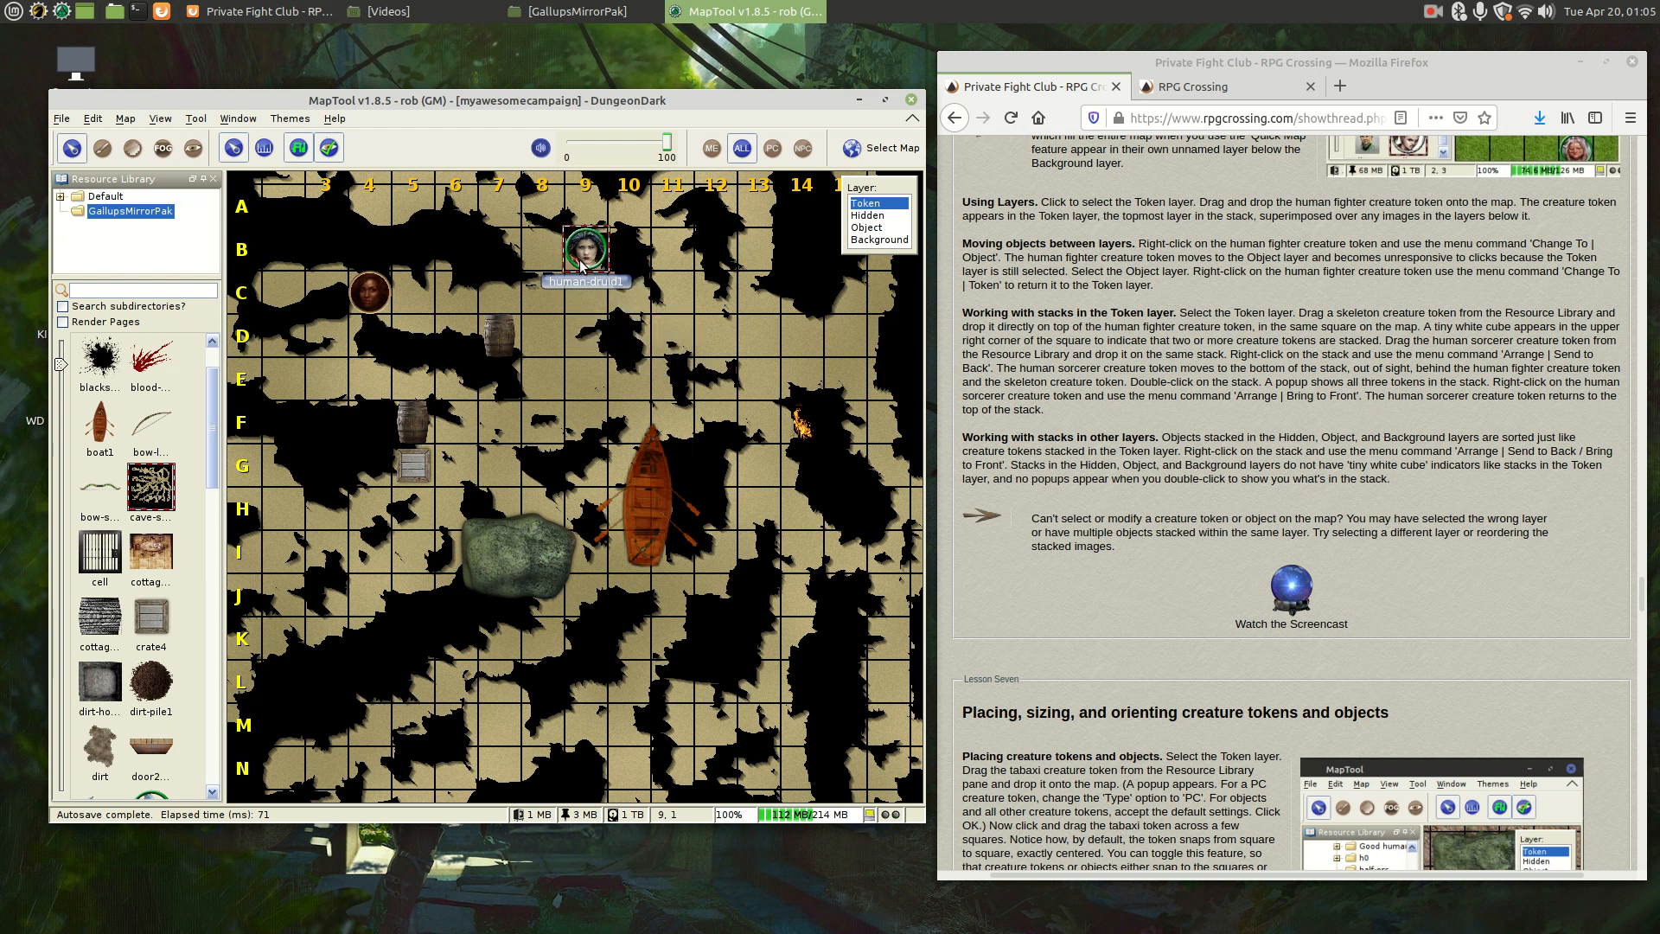
{"action": "left_click_drag", "start_coordinate": [386, 292], "coordinate": [553, 264]}
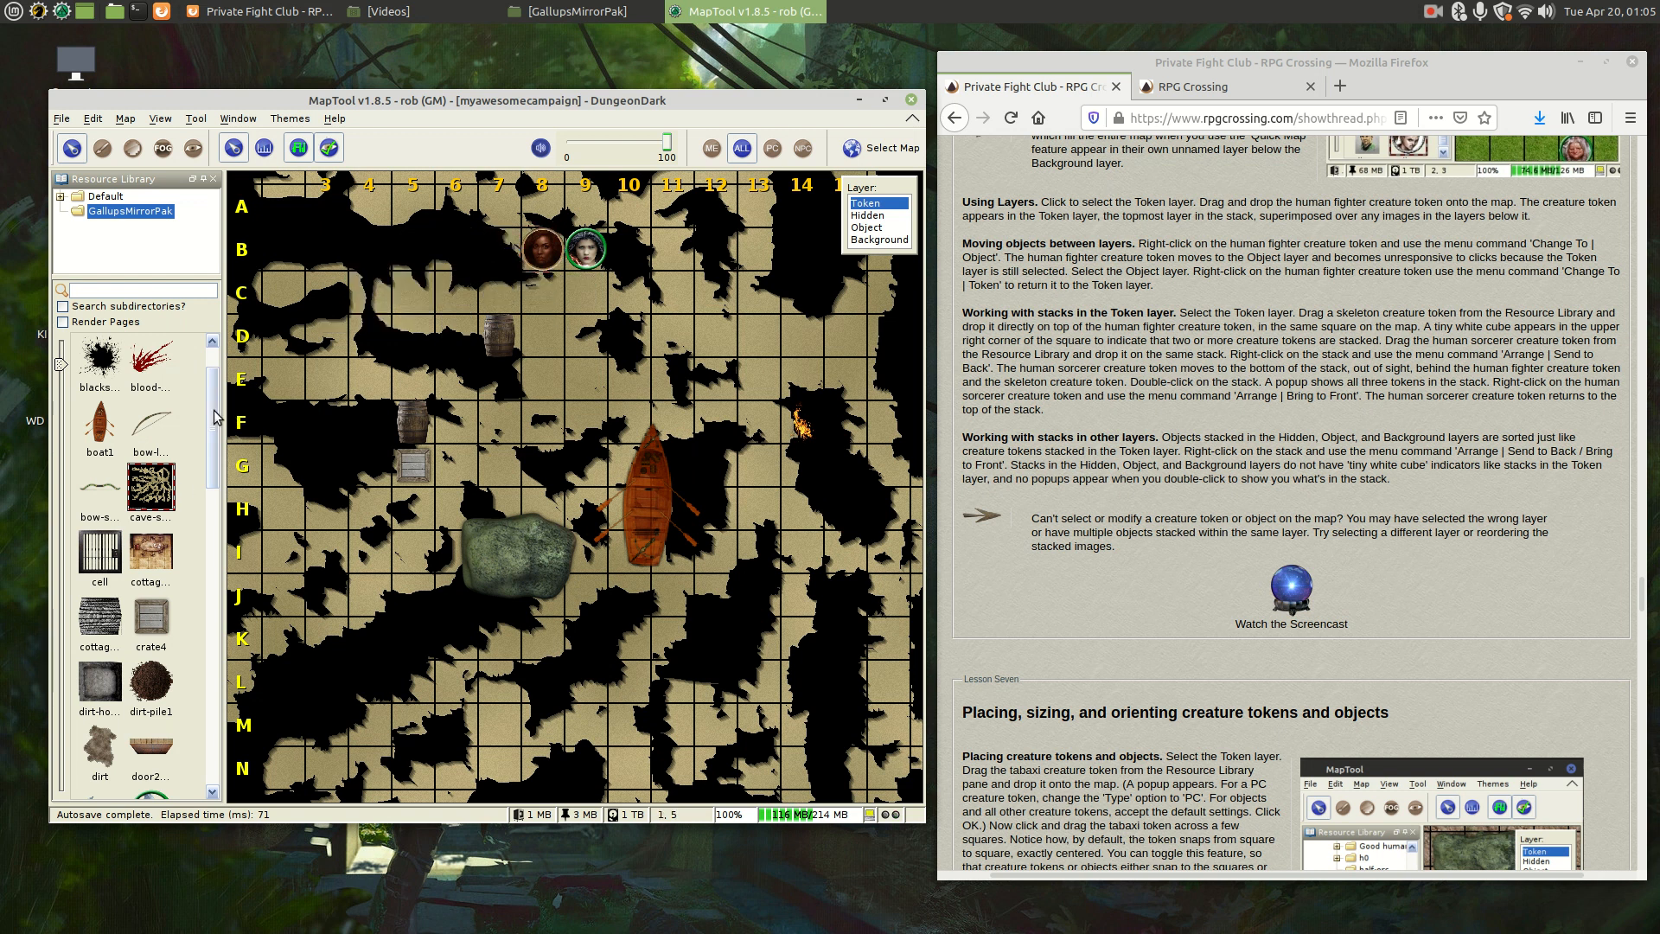
Step: Place the tabaxi-fighter2 token from the GallupsMirrorPak library in square C9 and clear the selection
{"action": "left_click_drag", "start_coordinate": [211, 413], "coordinate": [200, 628]}
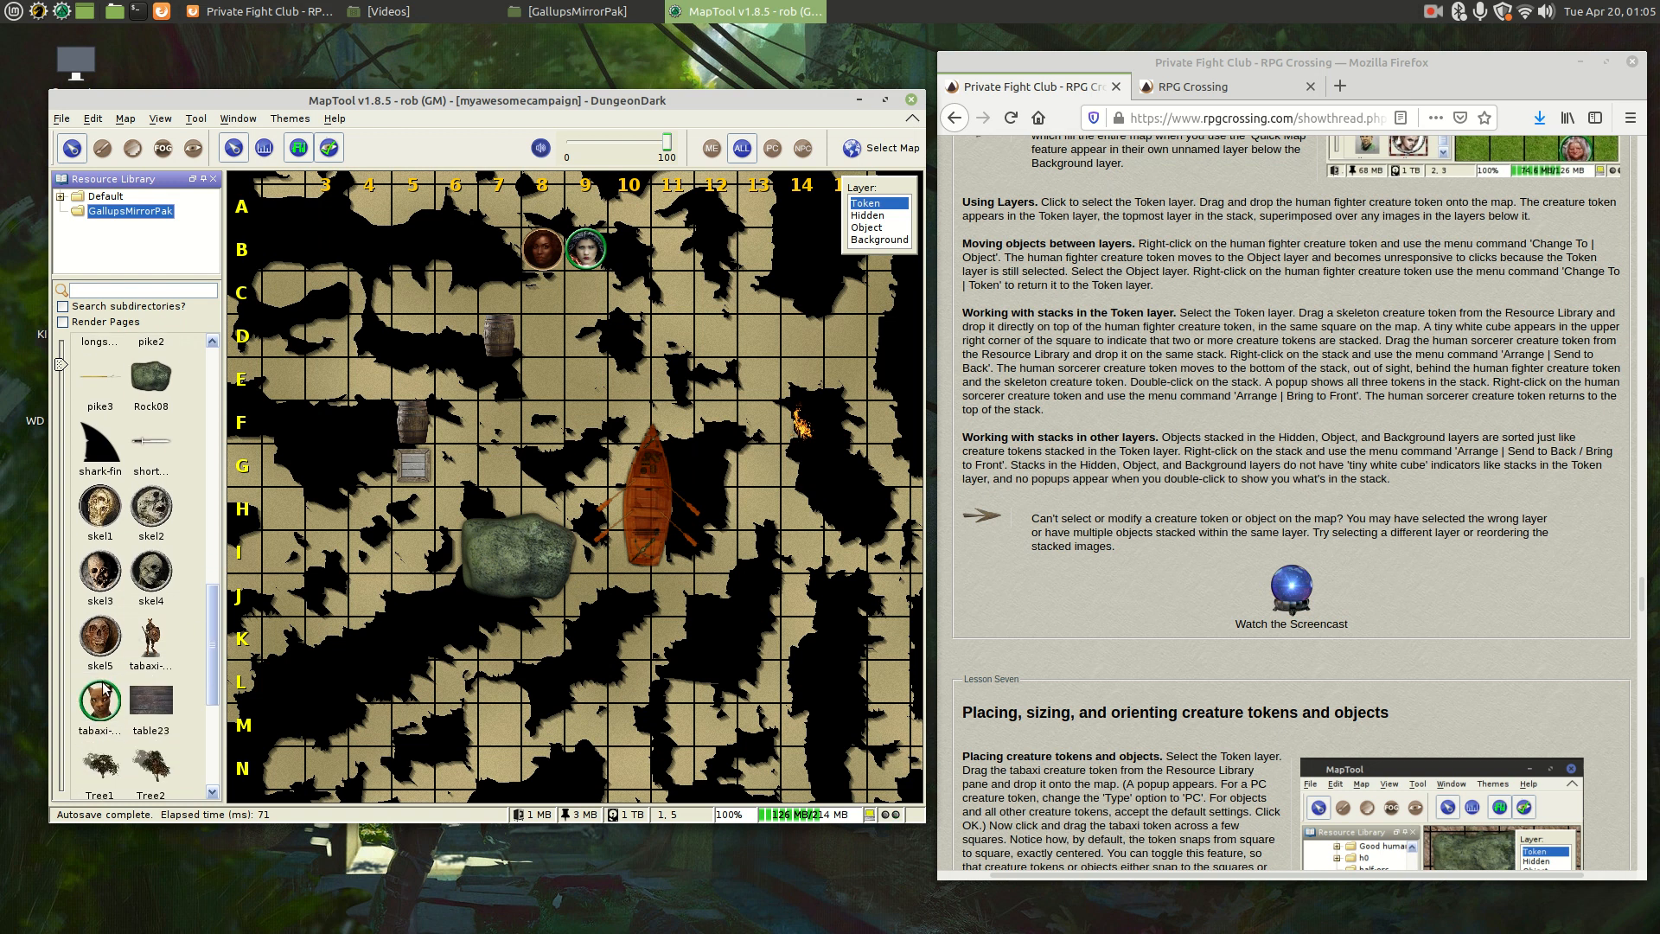
{"action": "left_click_drag", "start_coordinate": [104, 694], "coordinate": [577, 284]}
{"action": "left_click", "coordinate": [541, 287]}
{"action": "left_click", "coordinate": [716, 334]}
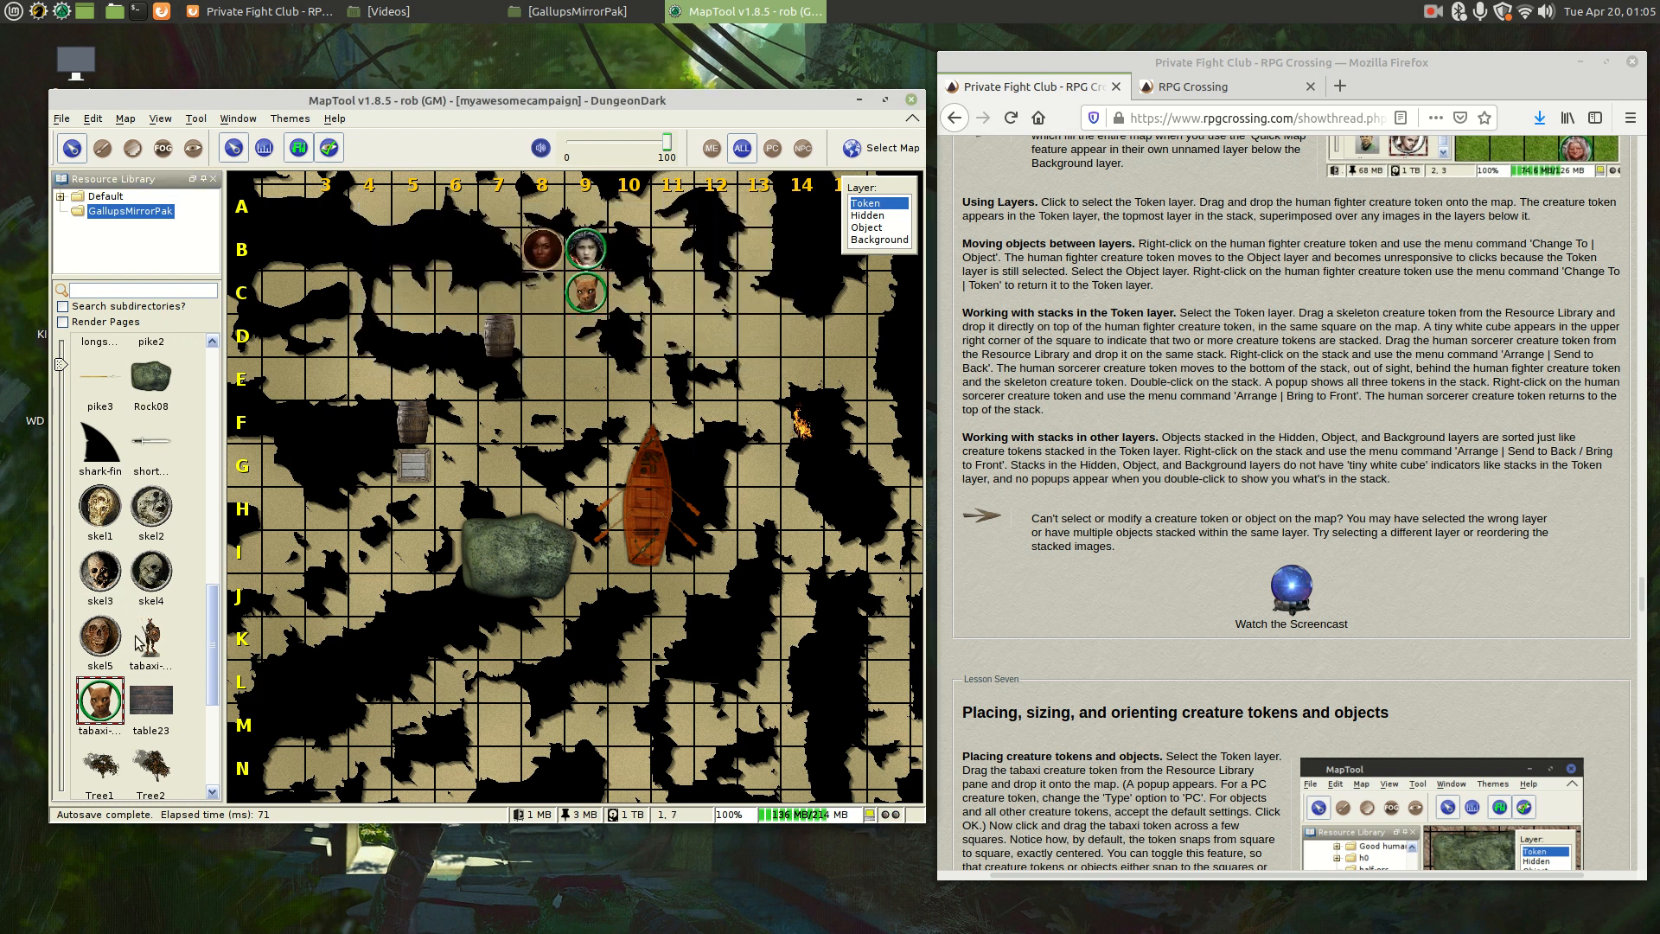
Step: Place the skel4 image as a visible NPC token in square C8 and clear the selection
{"action": "left_click_drag", "start_coordinate": [143, 575], "coordinate": [541, 301]}
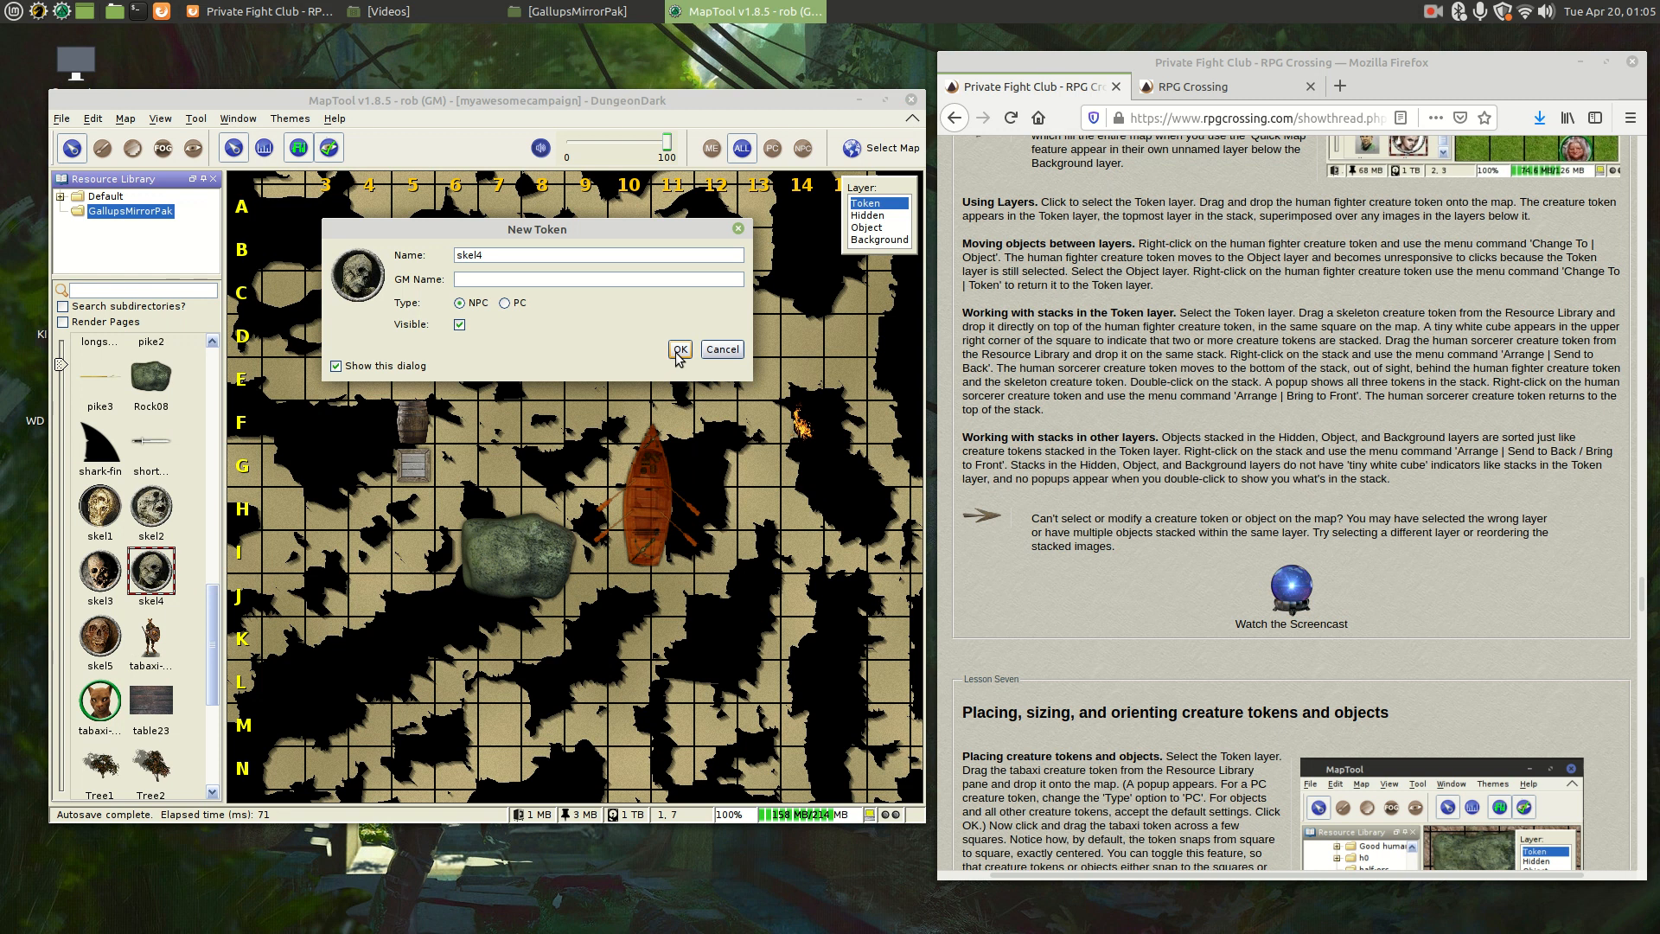
{"action": "key", "text": "Return"}
{"action": "left_click", "coordinate": [736, 313]}
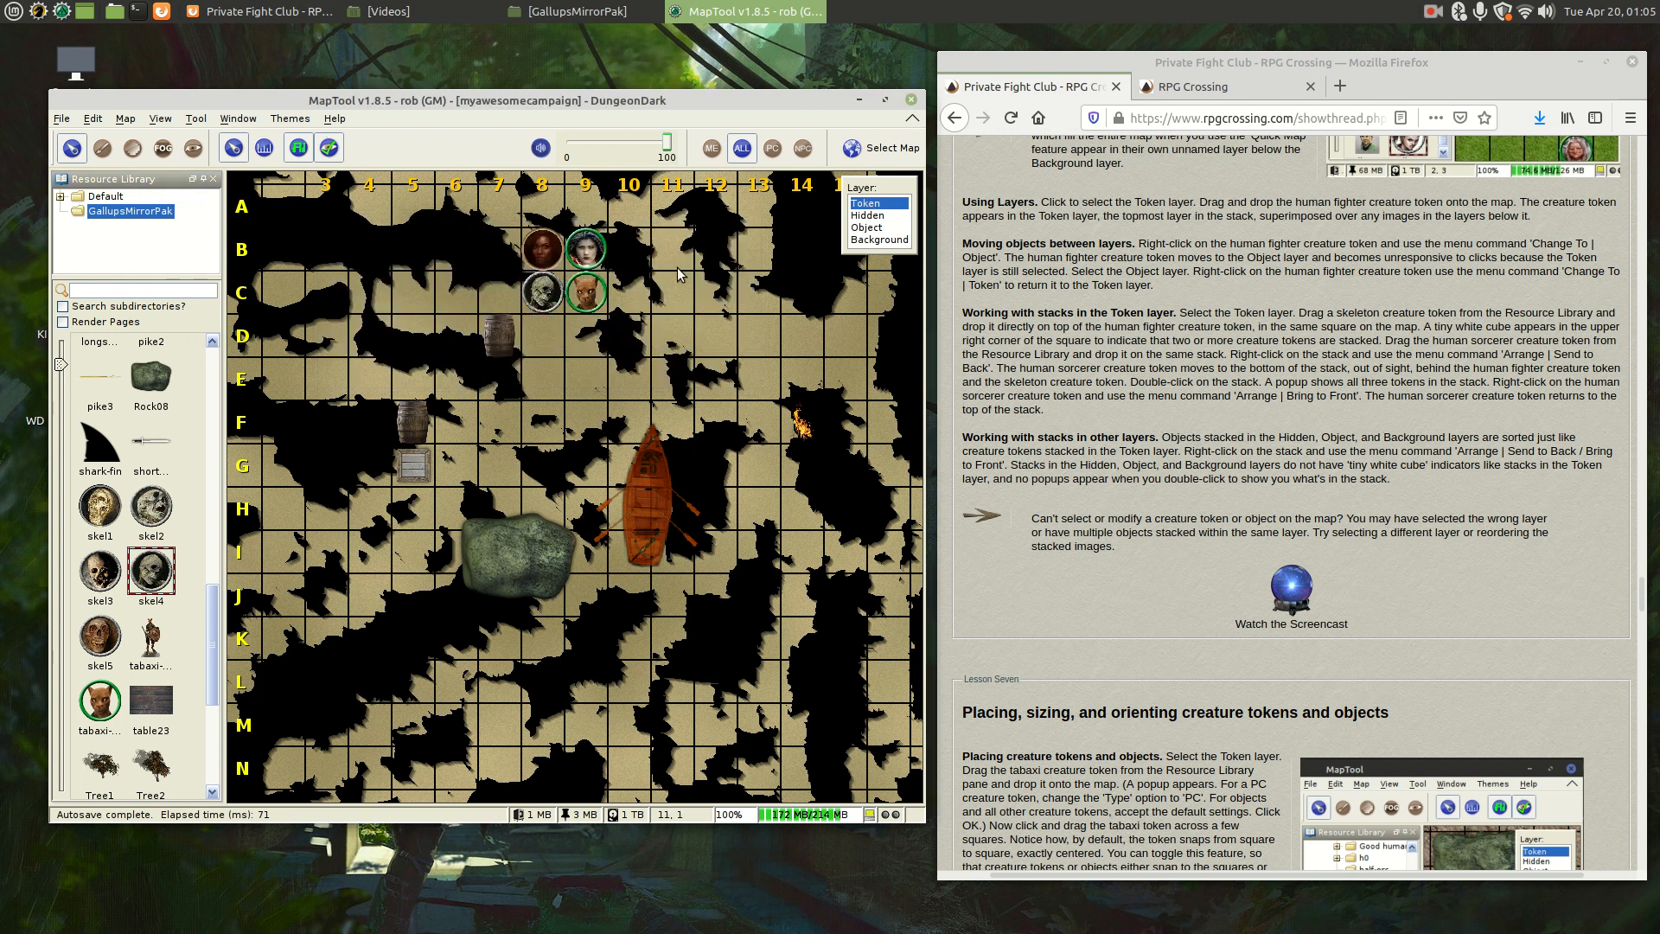
Step: Stack the tabaxi fighter, human sorcerer and skel4 tokens onto the human druid in B9, and show the stack's contents
{"action": "left_click_drag", "start_coordinate": [595, 291], "coordinate": [597, 252]}
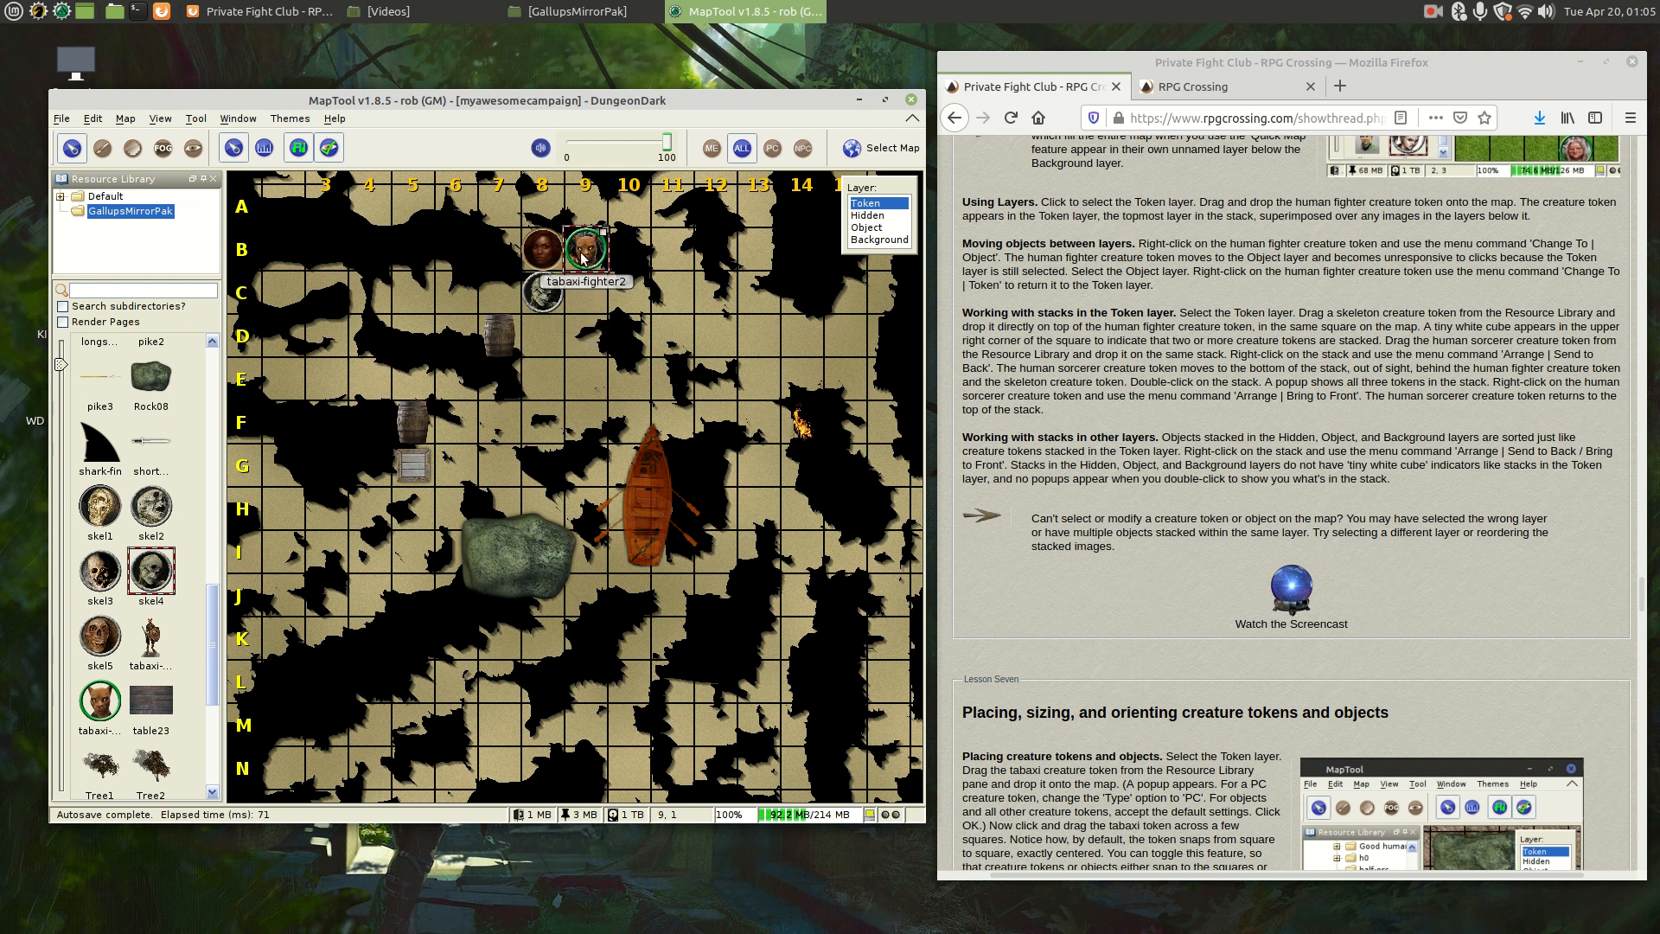
{"action": "mouse_move", "coordinate": [582, 258]}
{"action": "left_mouse_down"}
{"action": "mouse_move", "coordinate": [586, 296]}
{"action": "mouse_move", "coordinate": [587, 257]}
{"action": "left_mouse_up"}
{"action": "left_click", "coordinate": [629, 261]}
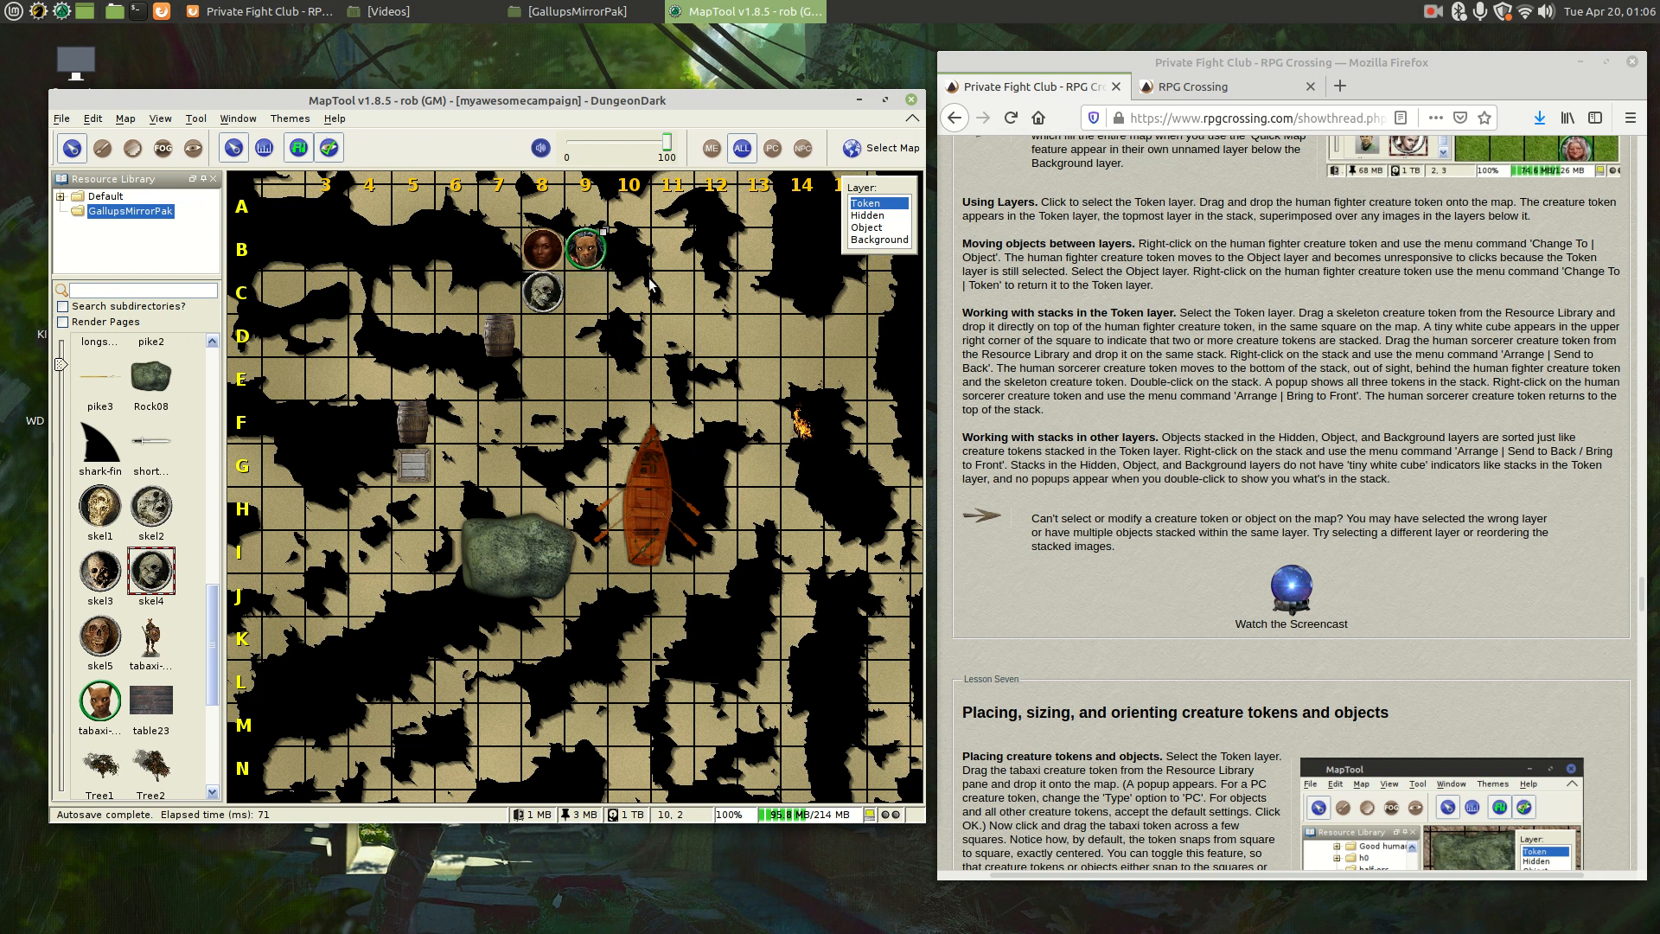
{"action": "left_click_drag", "start_coordinate": [542, 249], "coordinate": [587, 249]}
{"action": "double_click", "coordinate": [591, 251]}
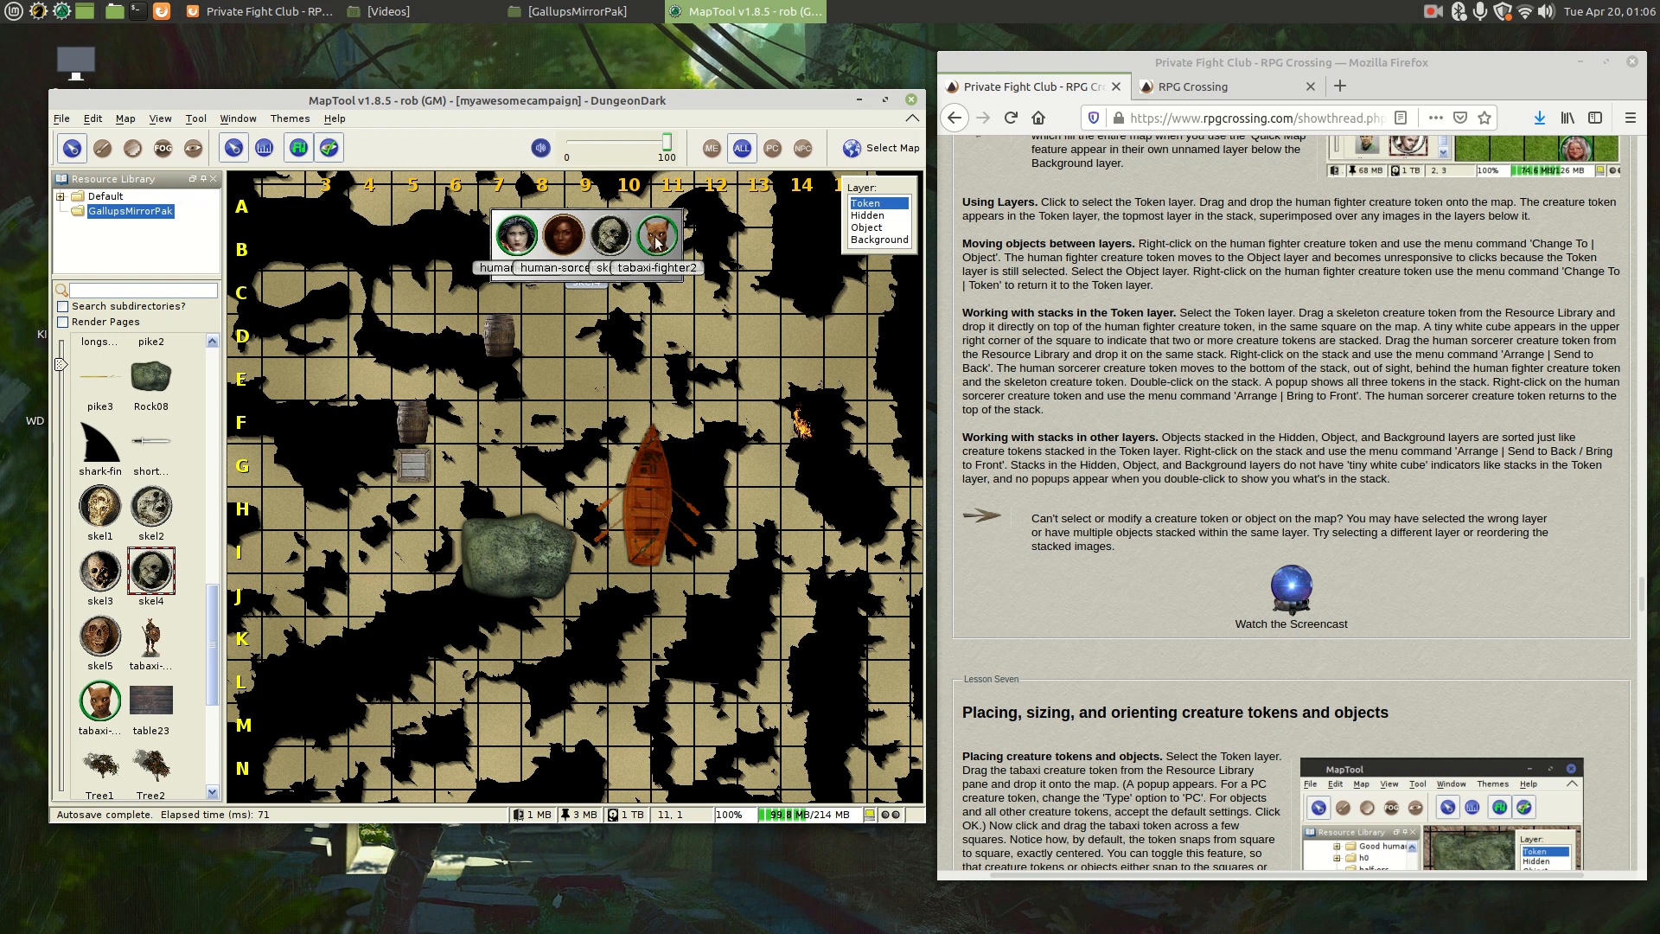
Step: Pull the tabaxi fighter token out of the B9 stack to E8, and show the tokens left in the stack
{"action": "left_click_drag", "start_coordinate": [655, 245], "coordinate": [551, 370]}
{"action": "left_click", "coordinate": [591, 338]}
{"action": "double_click", "coordinate": [586, 252]}
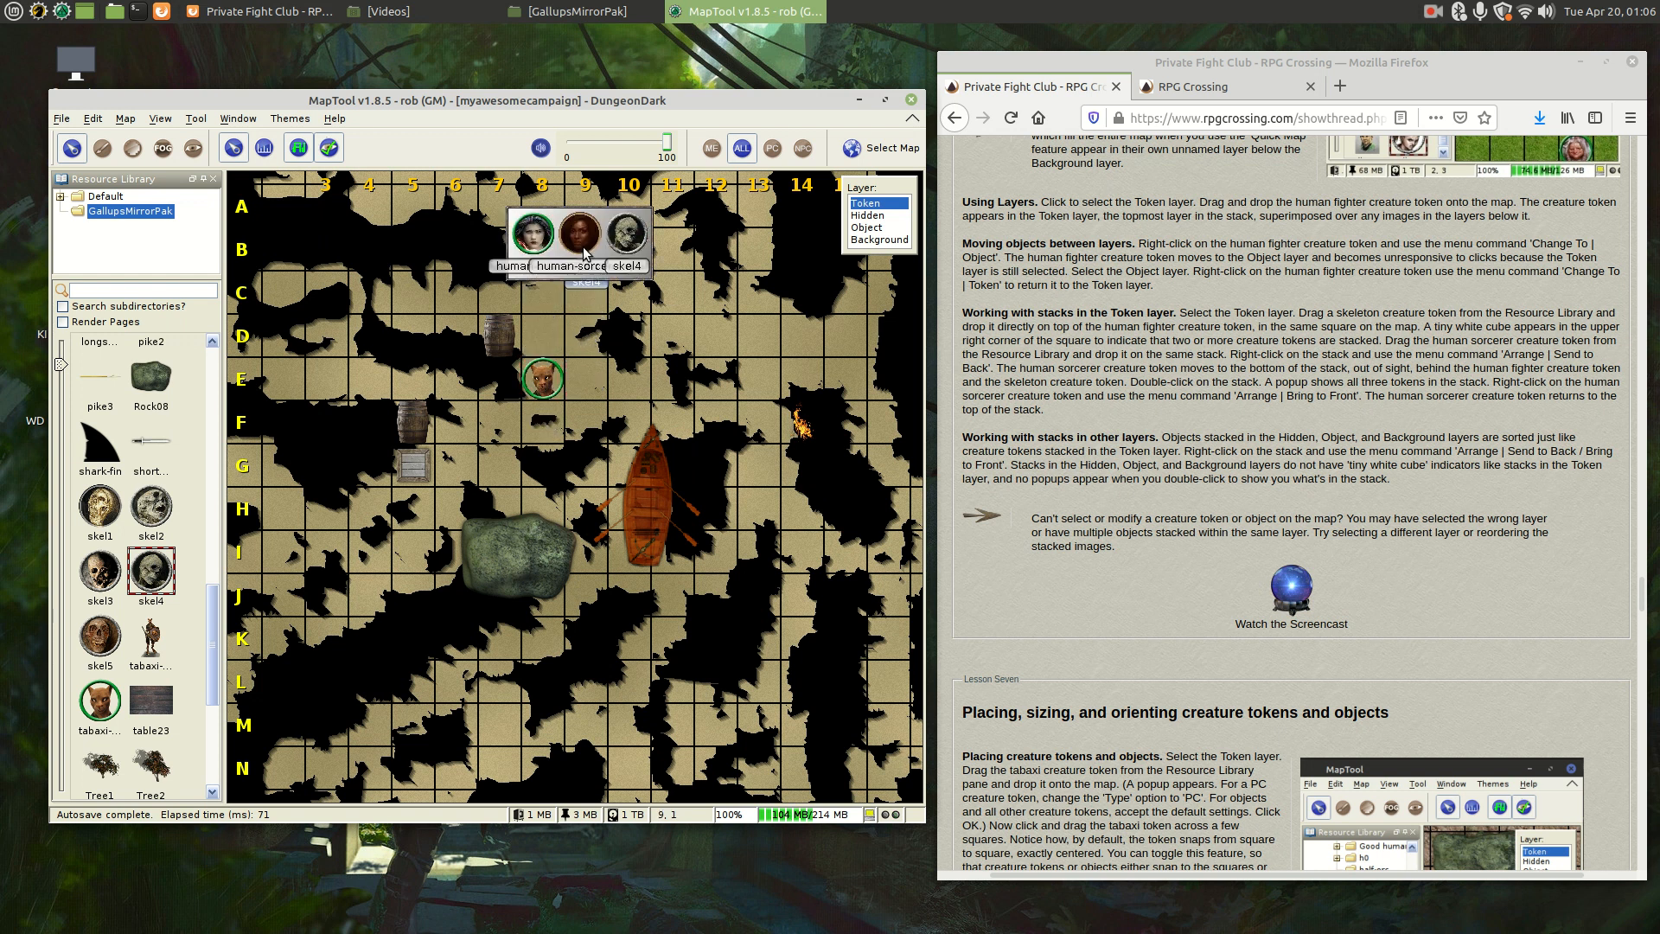
{"action": "left_click_drag", "start_coordinate": [536, 239], "coordinate": [586, 249]}
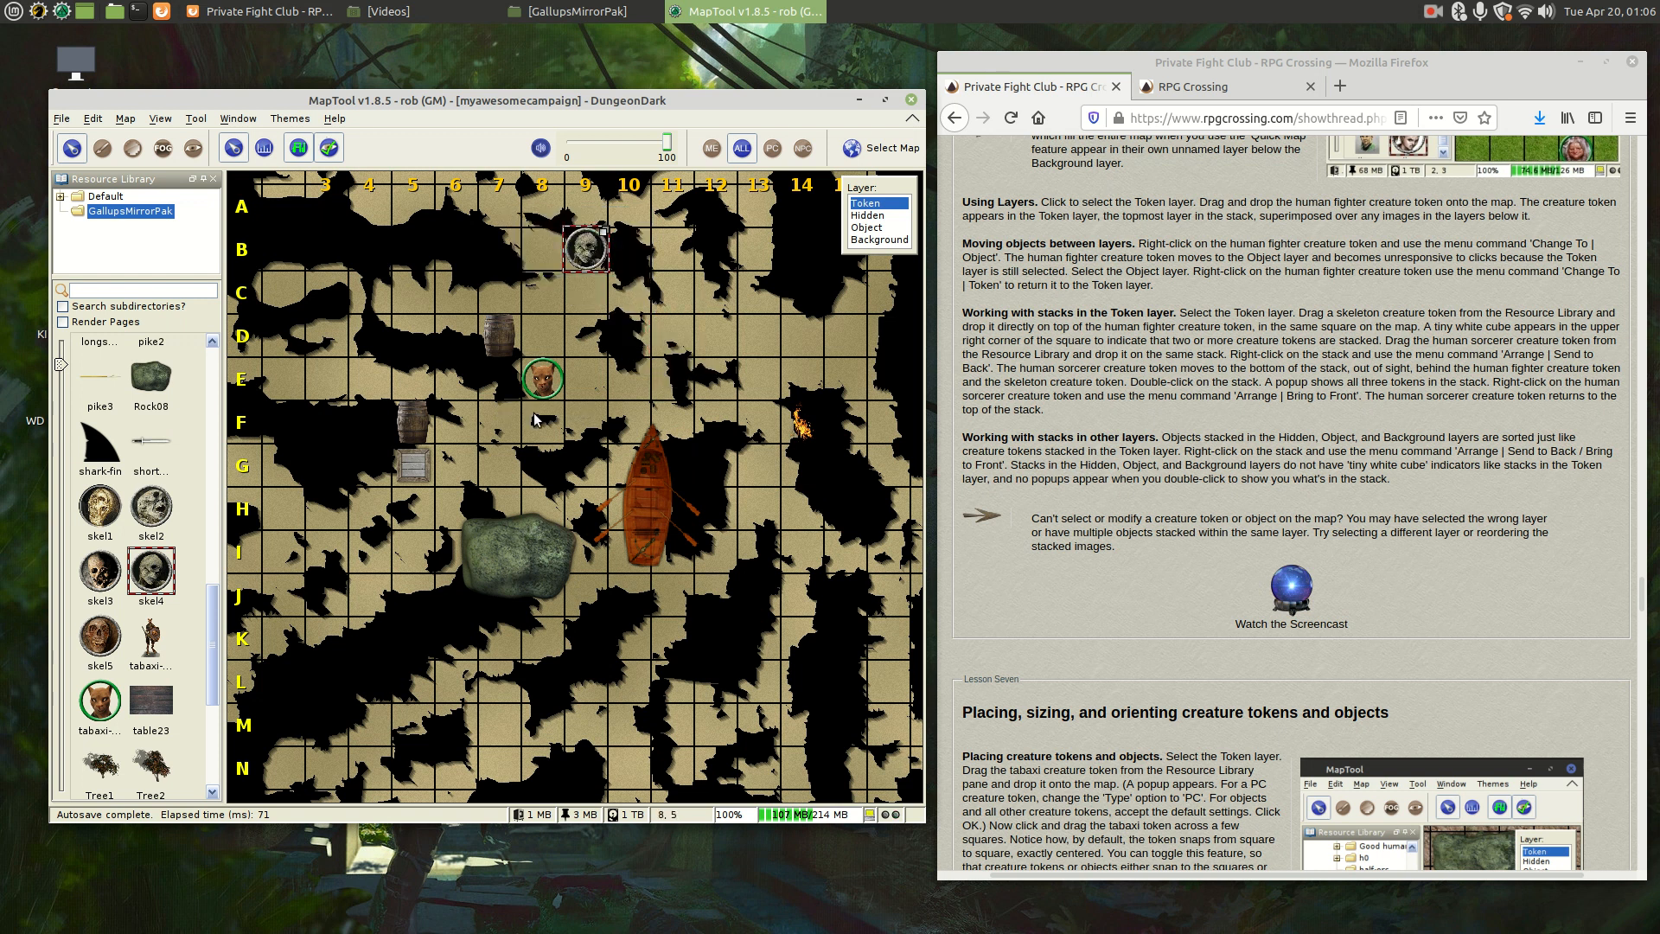
Step: Return the tabaxi fighter token from E8 to the stack in B9 and clear the selection
{"action": "left_click", "coordinate": [550, 370]}
{"action": "left_click_drag", "start_coordinate": [550, 370], "coordinate": [590, 248]}
{"action": "left_click", "coordinate": [653, 281]}
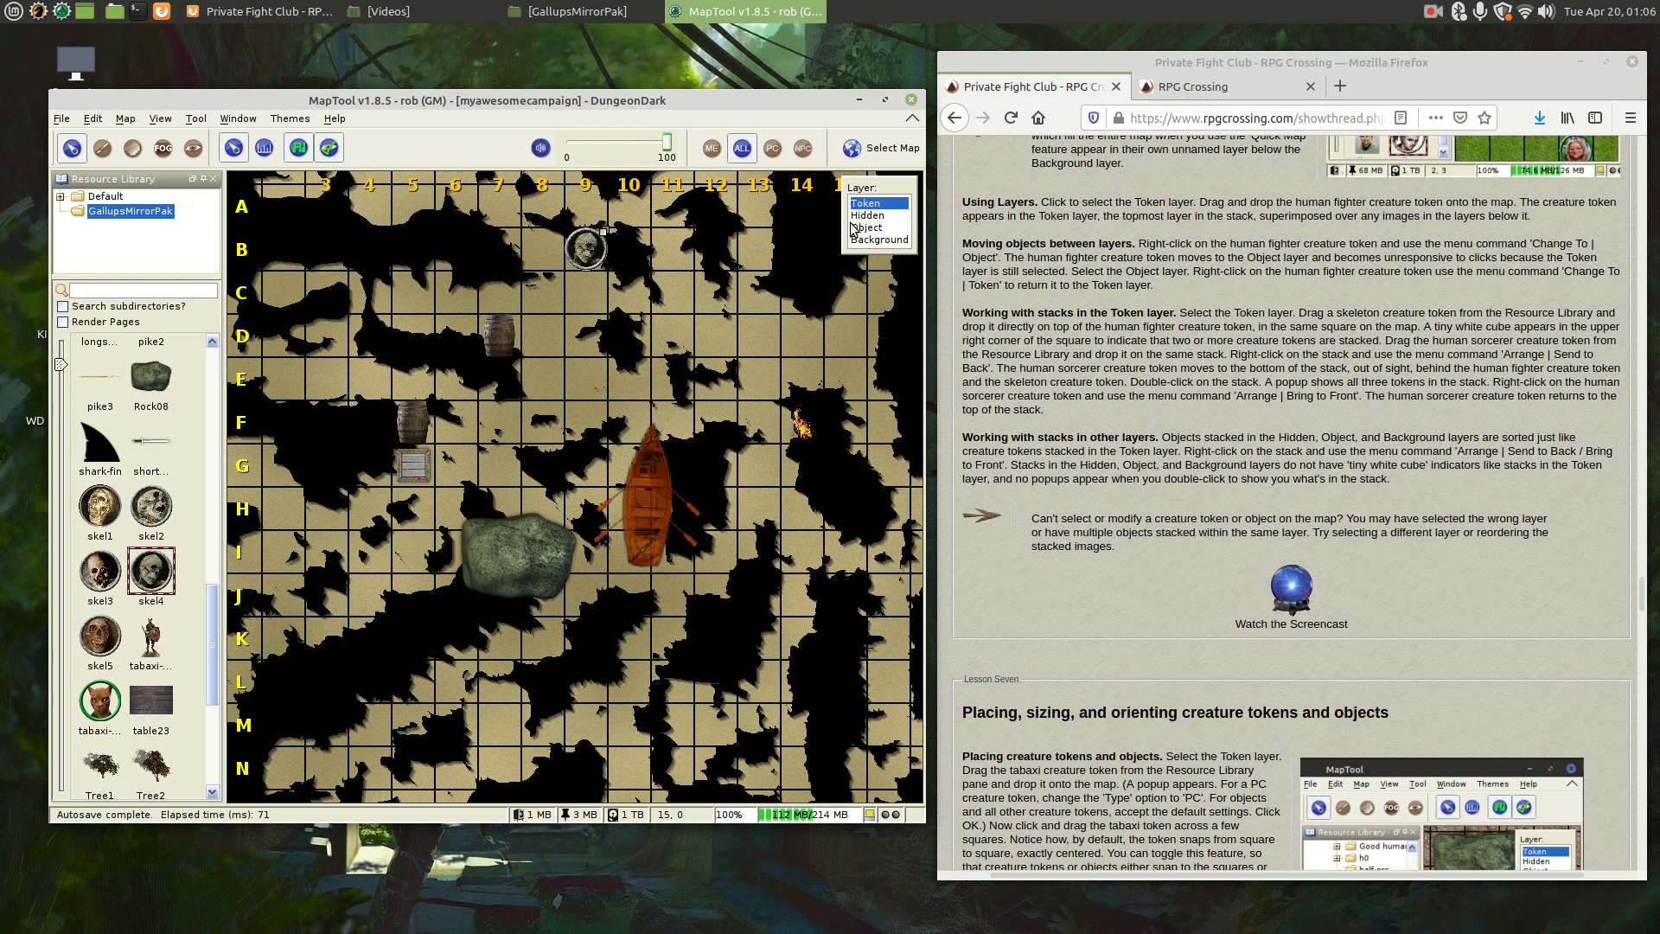
Step: On the Object layer, view the boat's token properties and close them without changes
{"action": "left_click", "coordinate": [880, 226]}
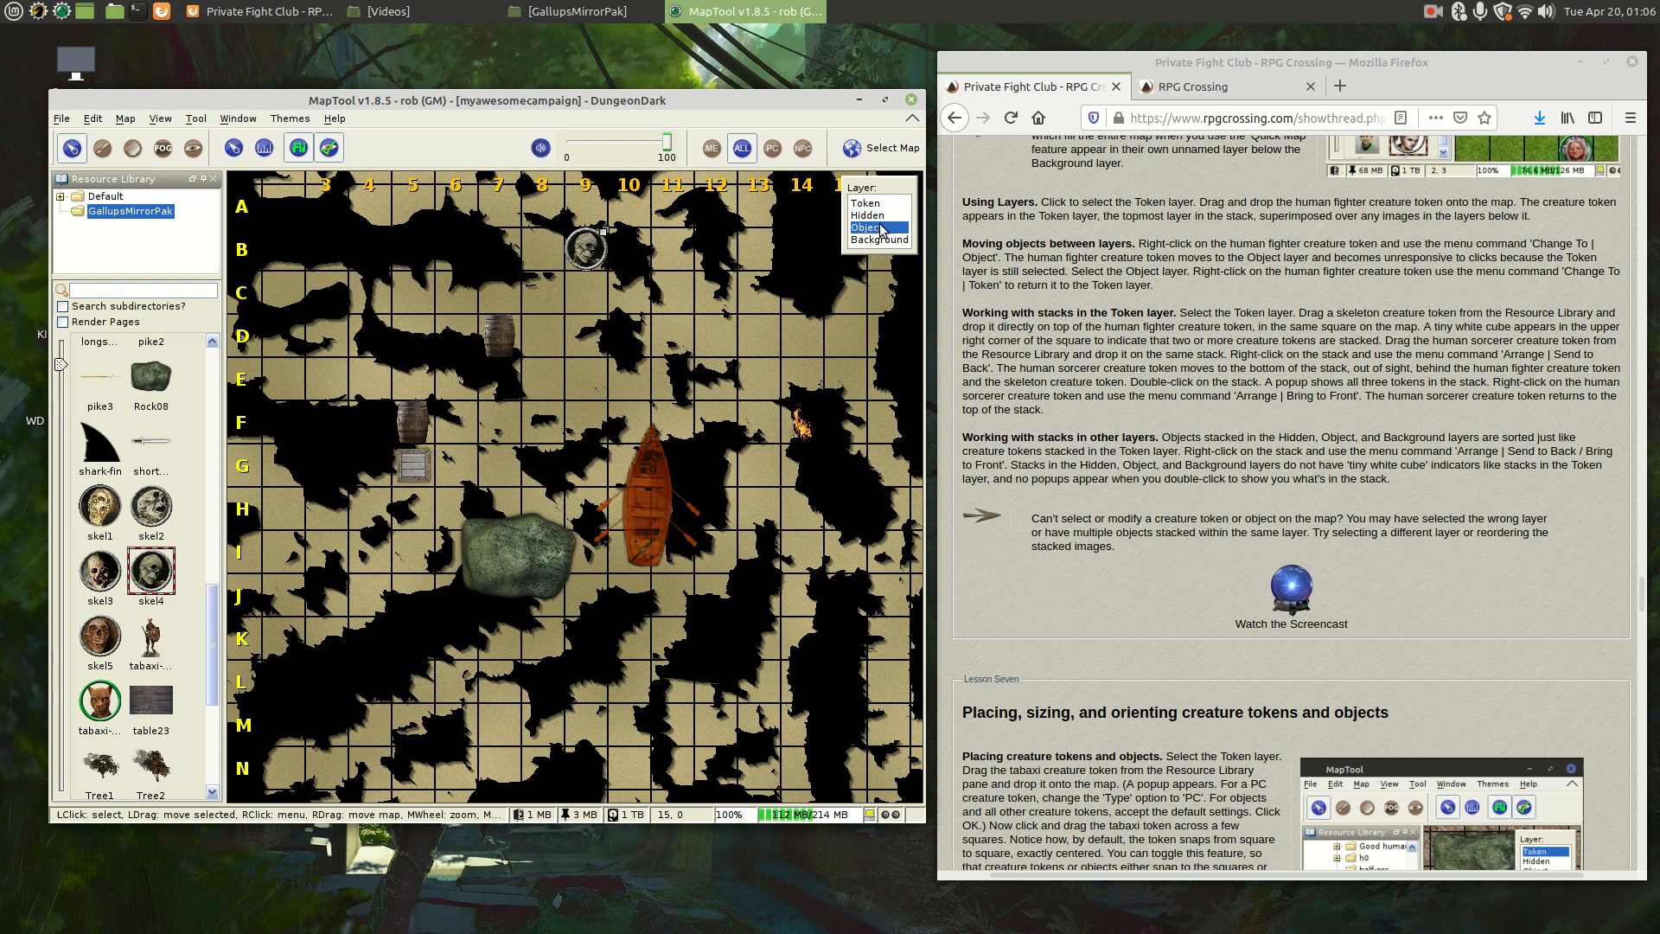
{"action": "double_click", "coordinate": [652, 470]}
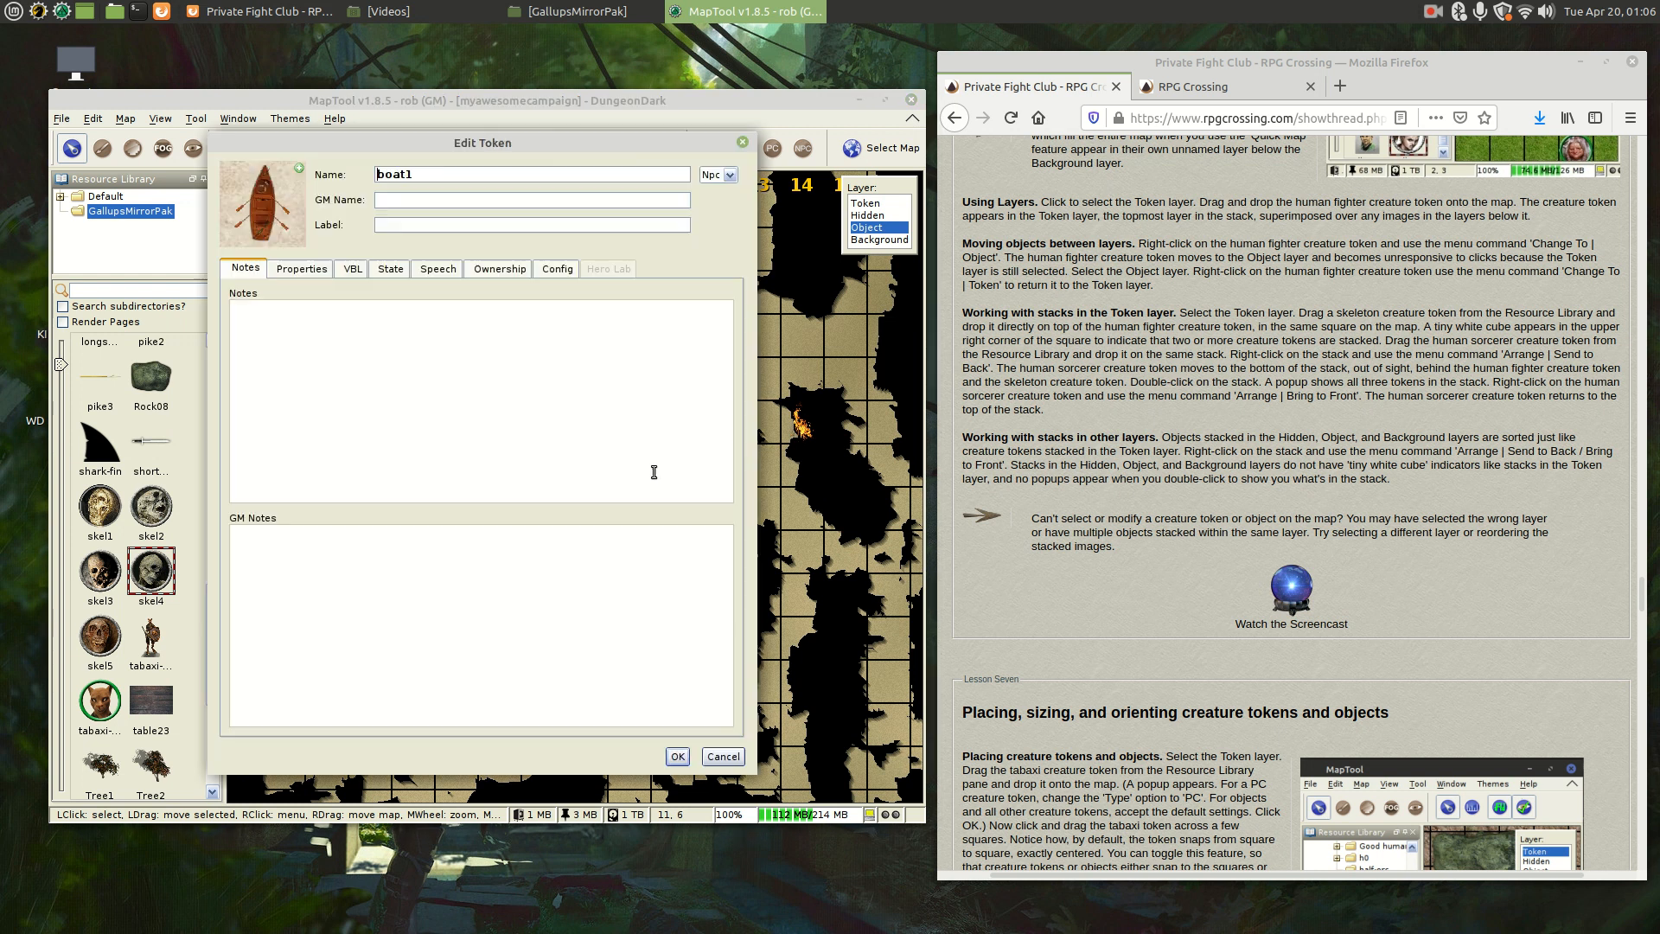
{"action": "left_click", "coordinate": [723, 756]}
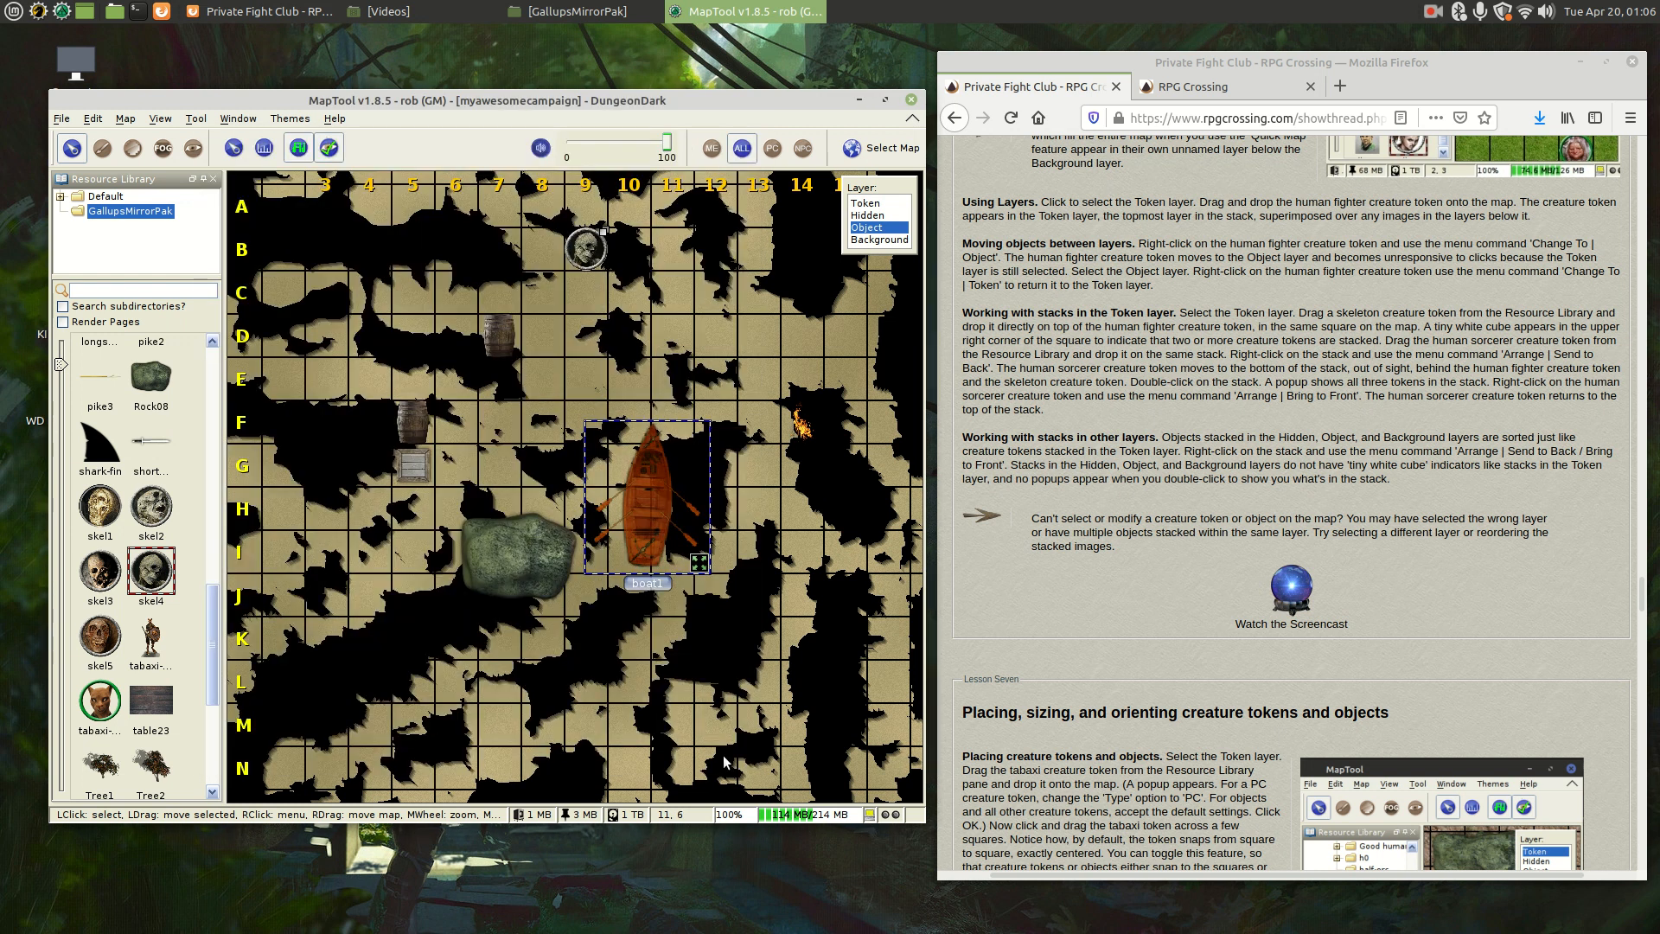
Step: Stack the boat beneath Rock08 on the Object layer, and view the rock's token properties without making changes
{"action": "left_click_drag", "start_coordinate": [621, 506], "coordinate": [489, 554]}
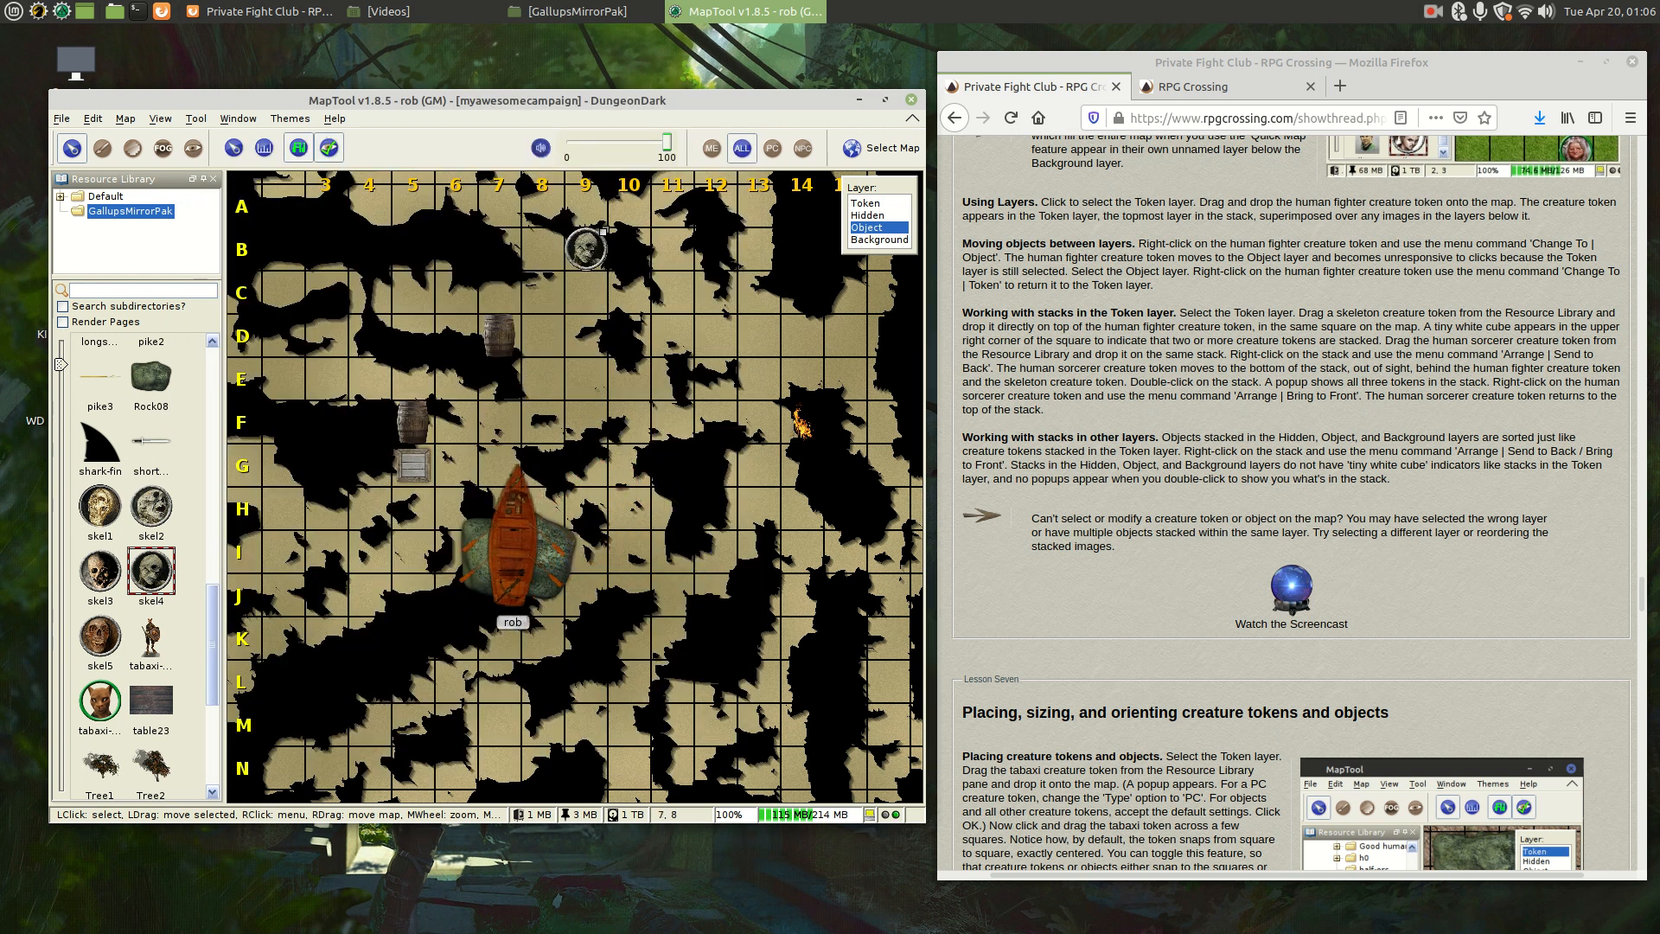
{"action": "left_click", "coordinate": [500, 543]}
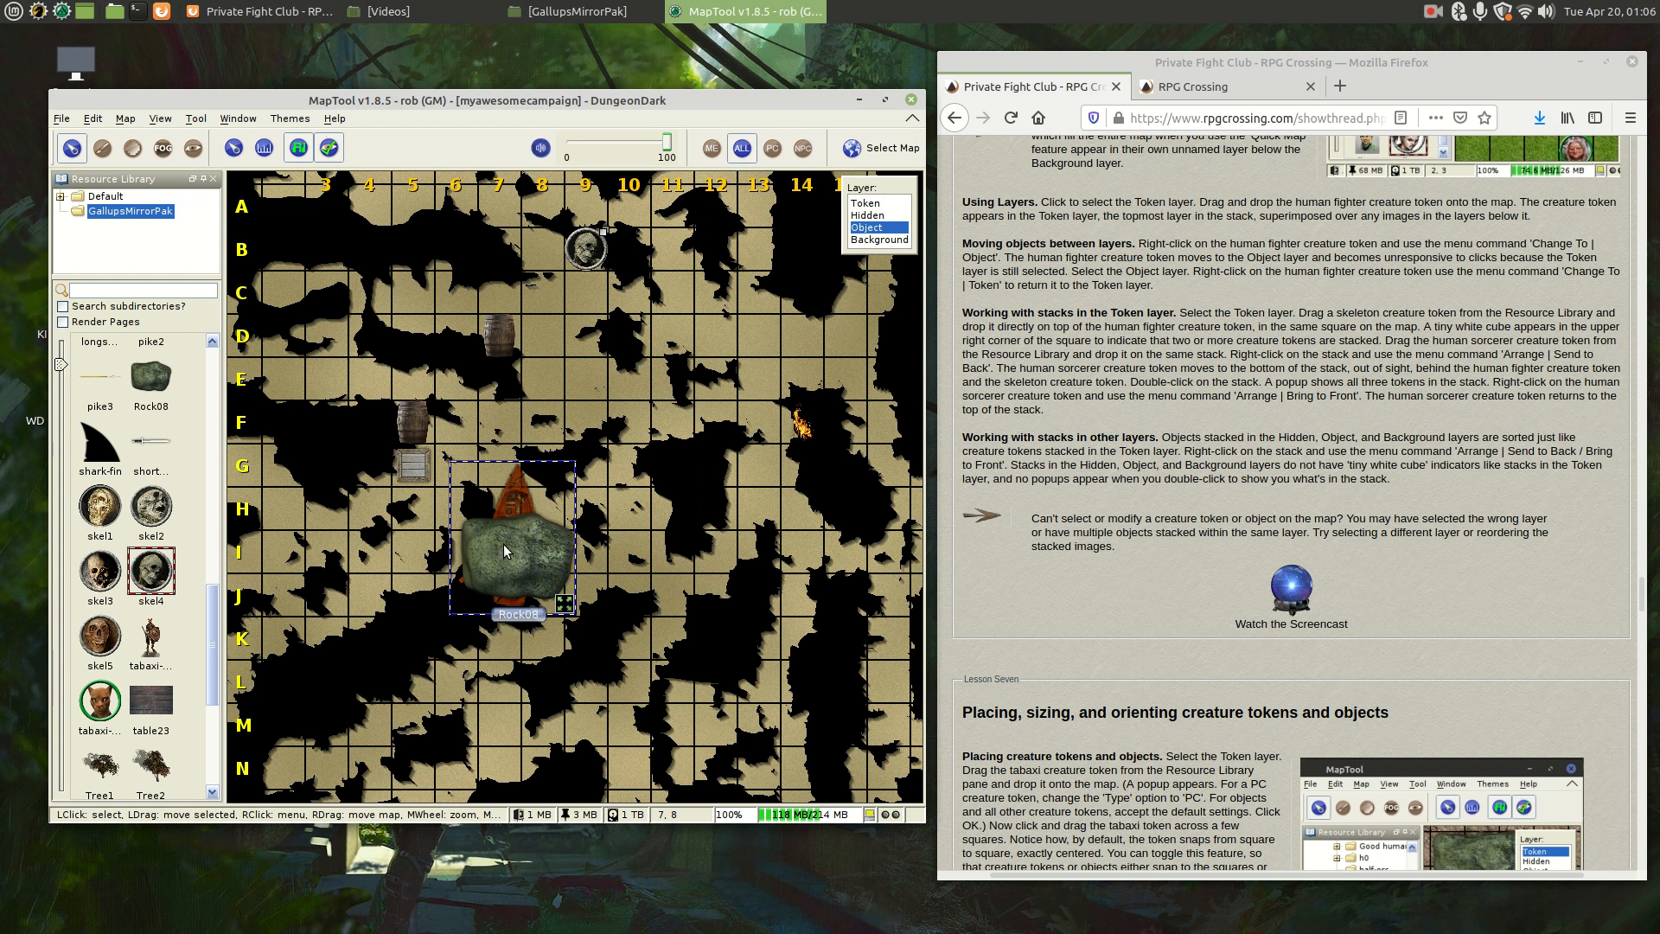
{"action": "double_click", "coordinate": [515, 542]}
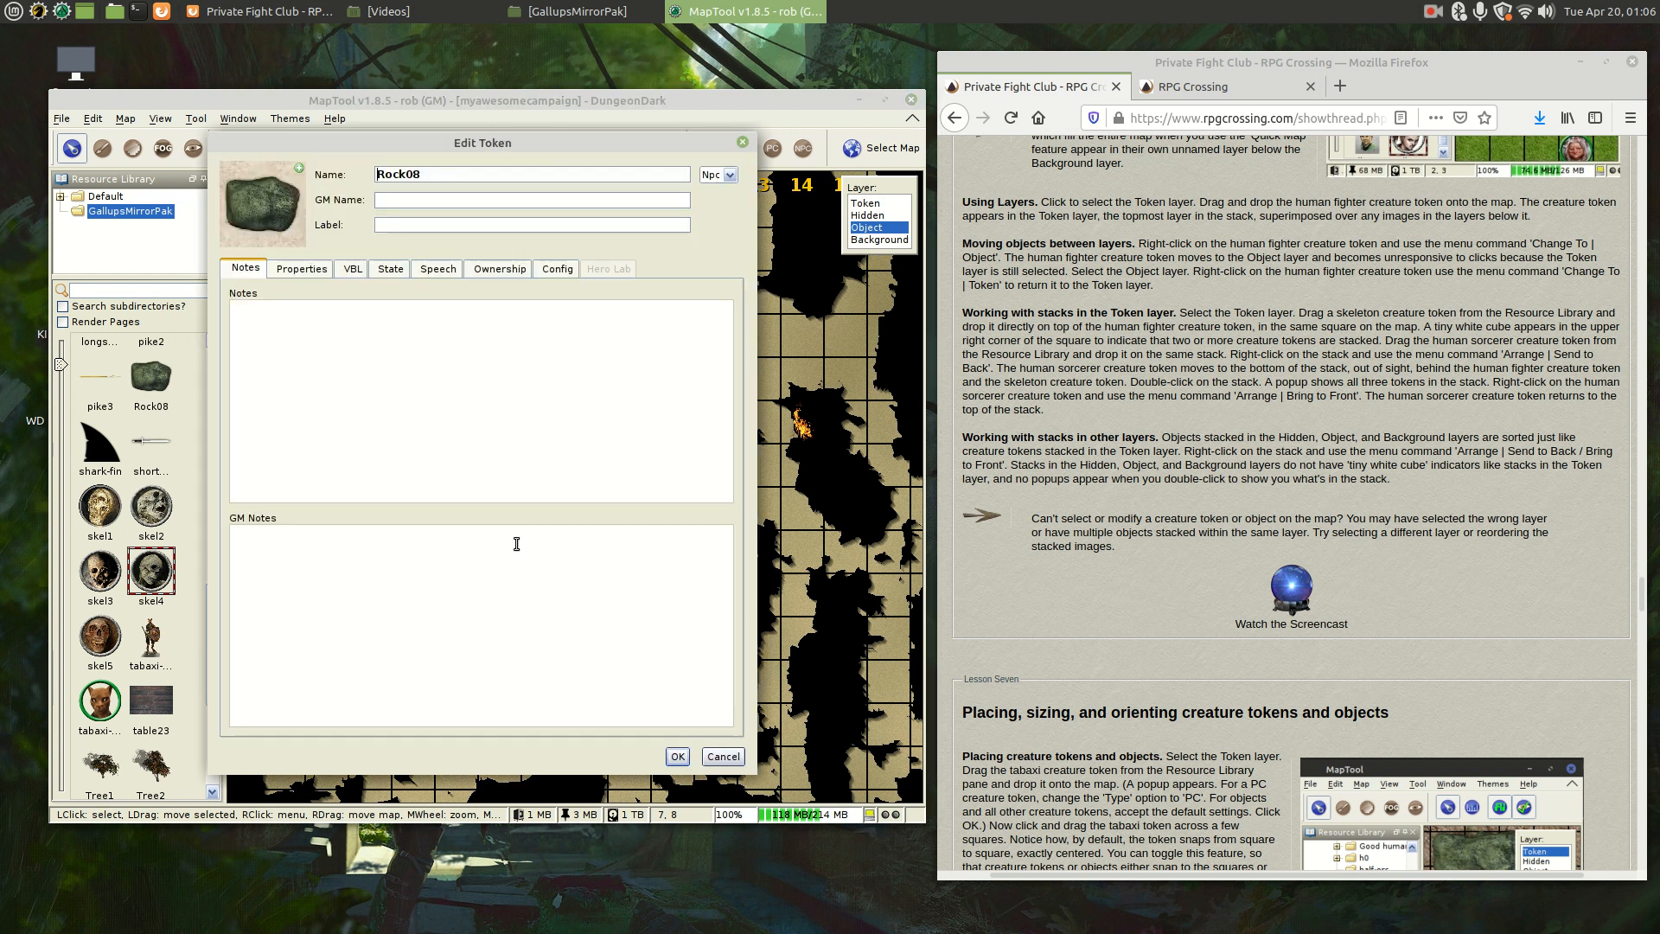
{"action": "left_click", "coordinate": [723, 758]}
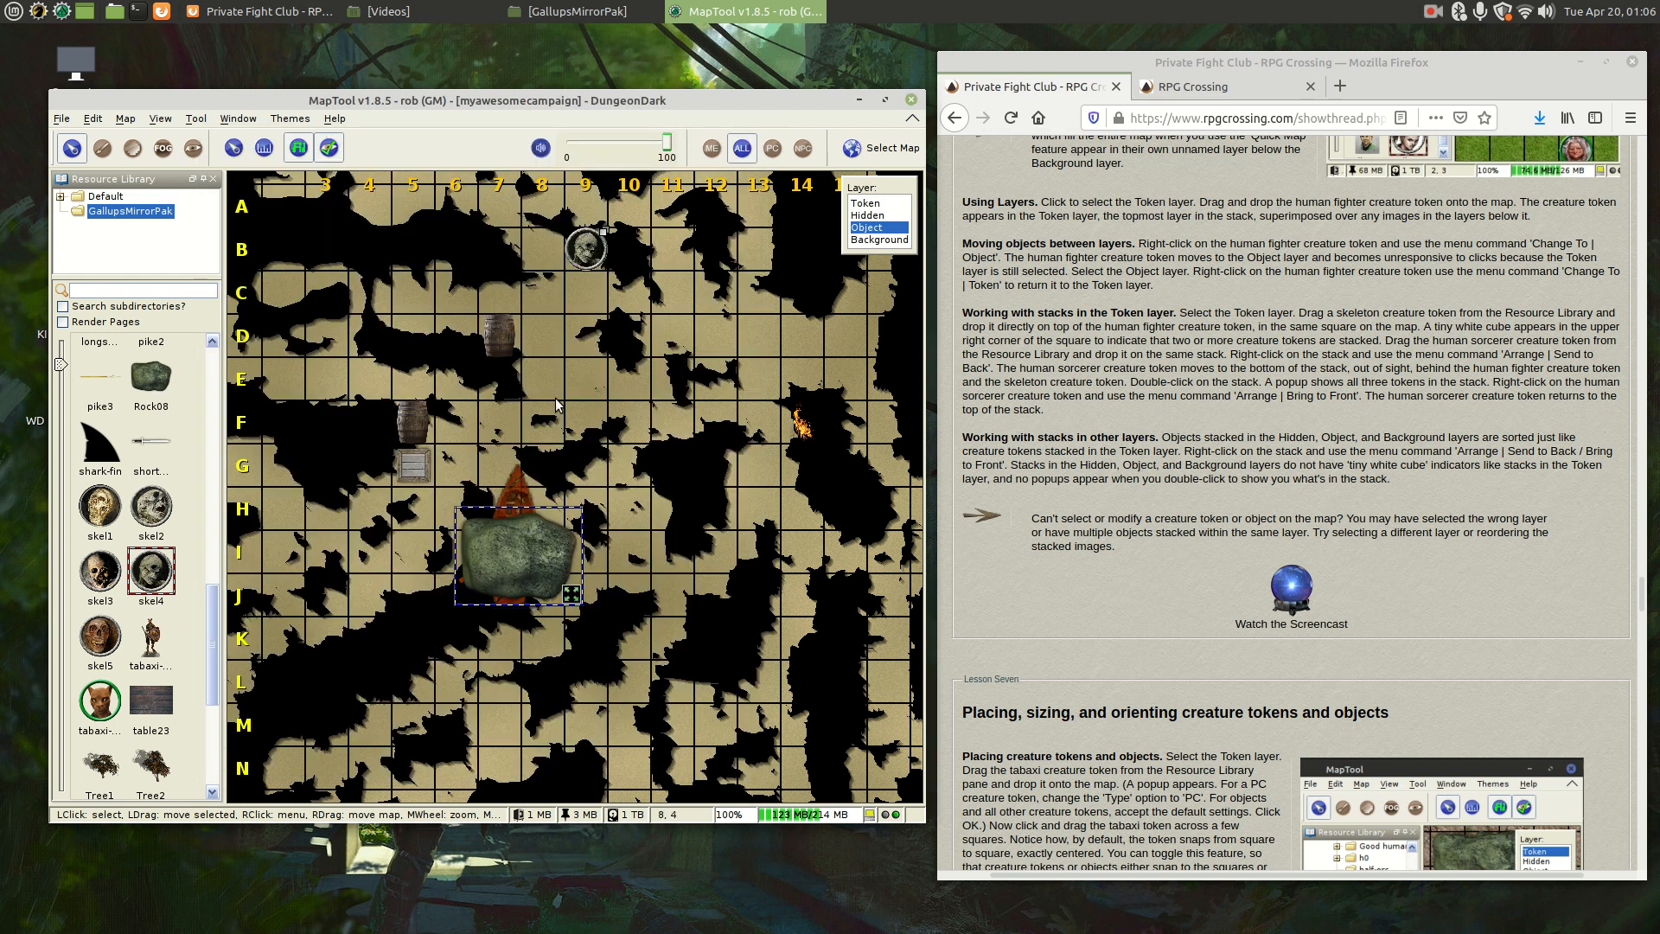
Step: On the Token layer, spread the B9 stack across neighbouring squares C8, C10 and B11, with skel4 in B11 and the tabaxi fighter in C10
{"action": "left_click", "coordinate": [872, 204]}
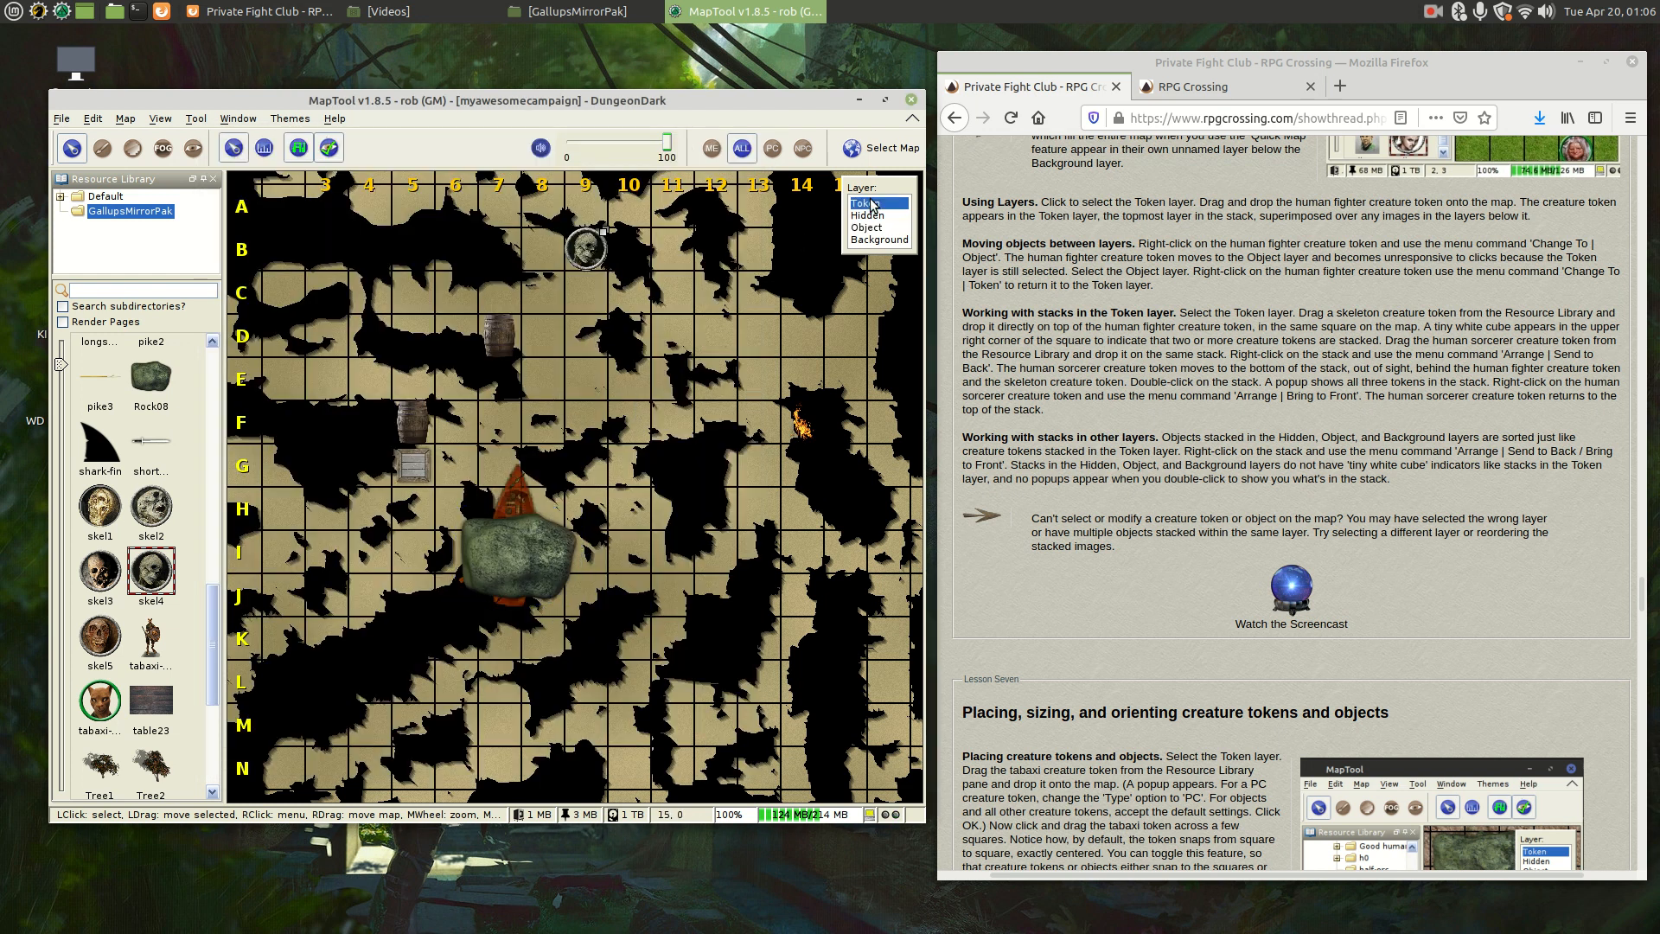
{"action": "double_click", "coordinate": [586, 250]}
{"action": "left_click_drag", "start_coordinate": [588, 253], "coordinate": [546, 293]}
{"action": "left_click", "coordinate": [595, 252]}
{"action": "left_click", "coordinate": [698, 296]}
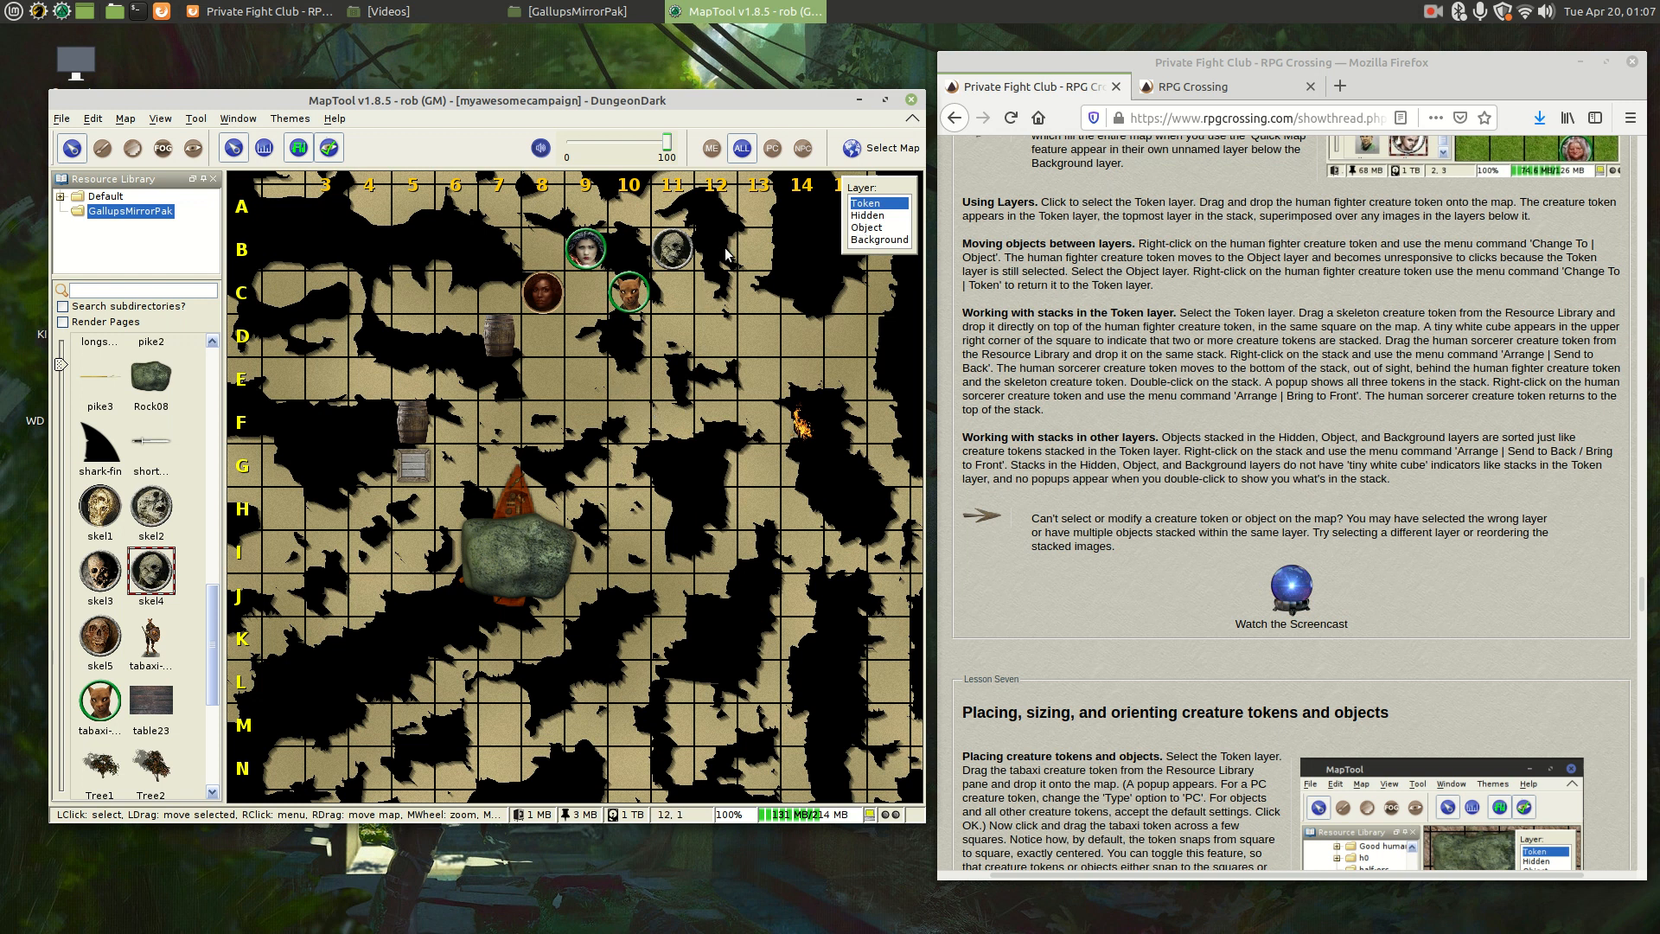
Step: On the Object layer, move Rock08 up slightly over the boat and clear the selection
{"action": "left_click", "coordinate": [877, 230]}
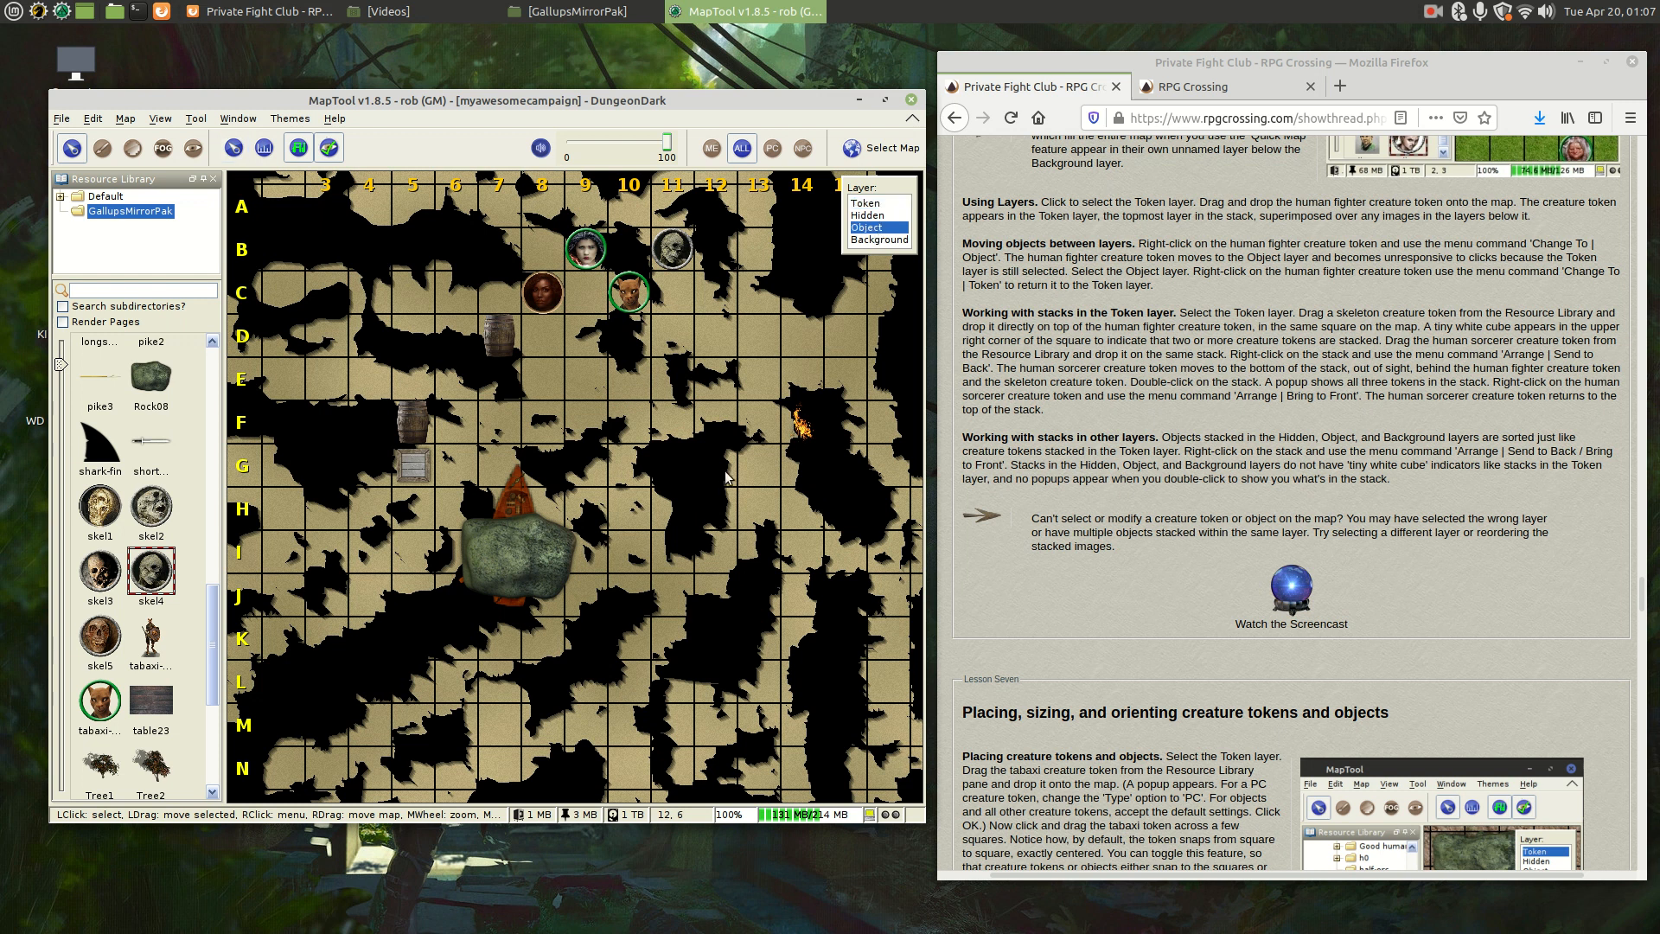
{"action": "left_click", "coordinate": [533, 556]}
{"action": "left_click_drag", "start_coordinate": [533, 556], "coordinate": [537, 526]}
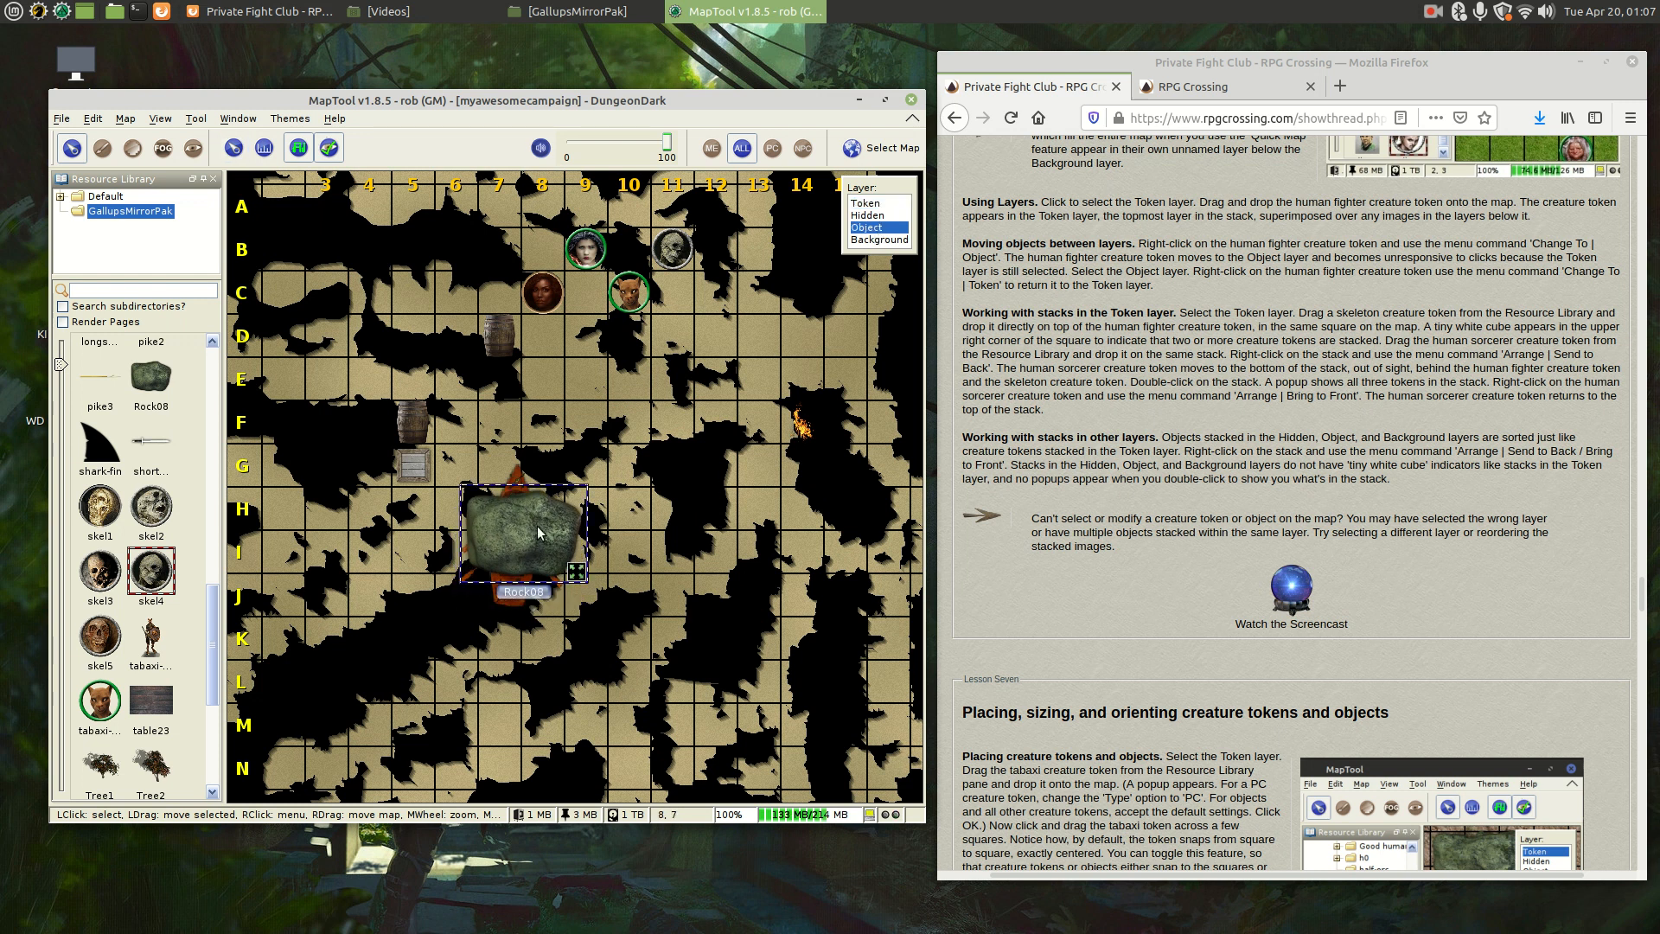
{"action": "left_click", "coordinate": [336, 560]}
Step: Add the table23 image to the Object layer, shrink it to about 1.5 by 2 squares, and place it over the rock's right edge
{"action": "left_click", "coordinate": [147, 696]}
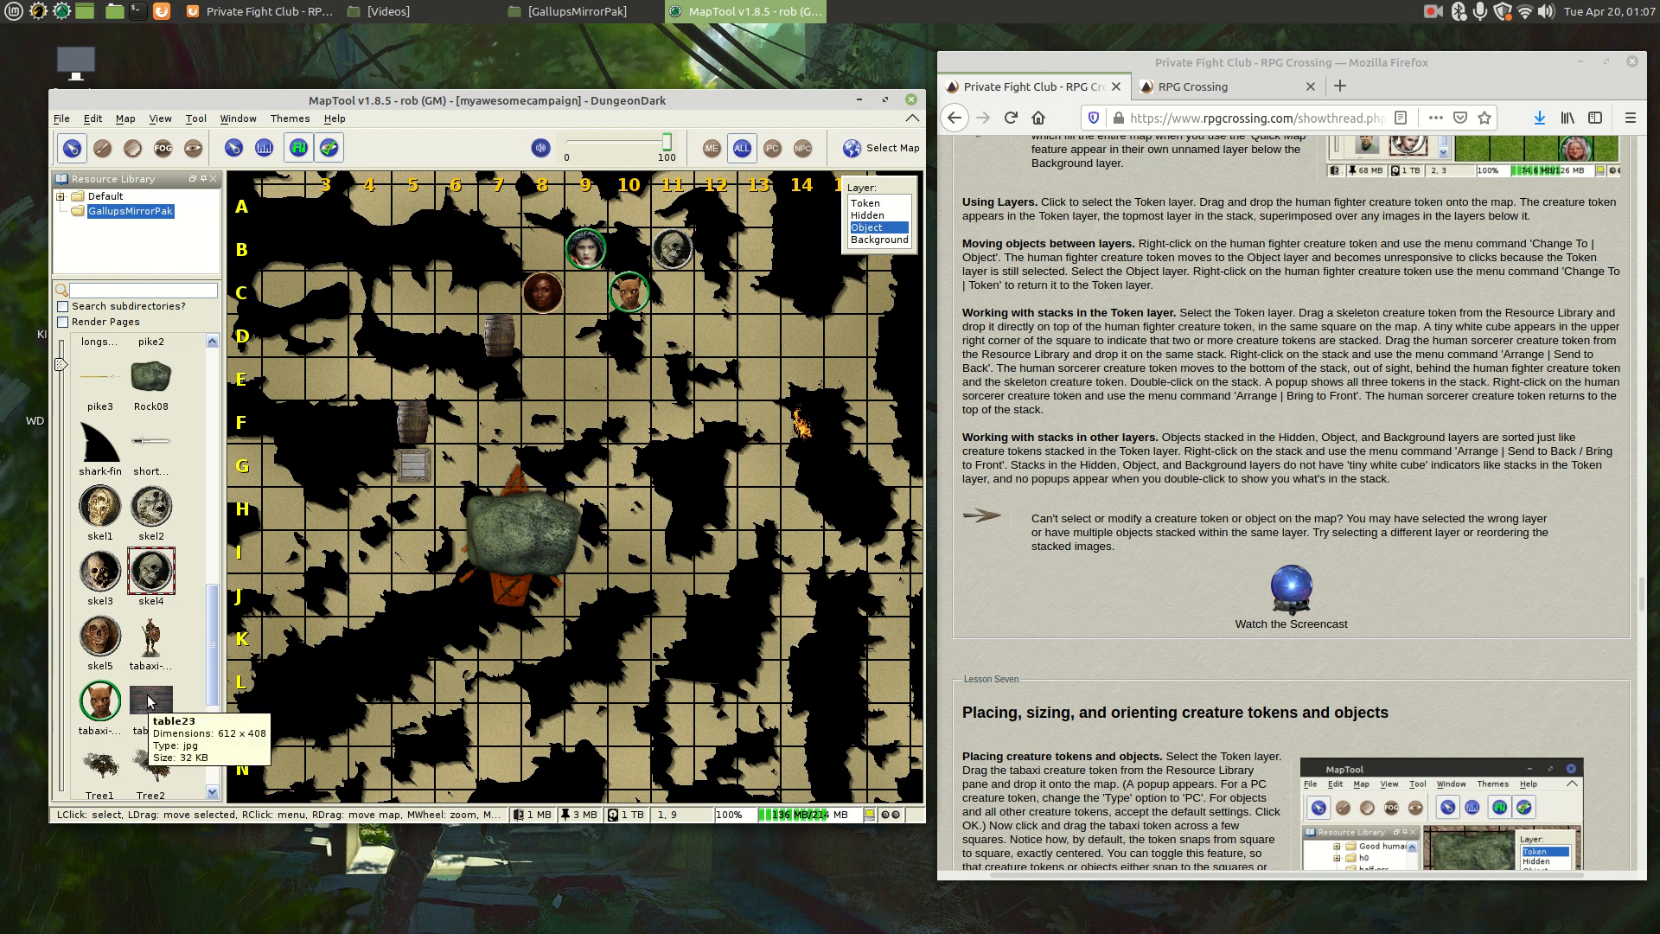
{"action": "left_click_drag", "start_coordinate": [566, 507], "coordinate": [566, 507]}
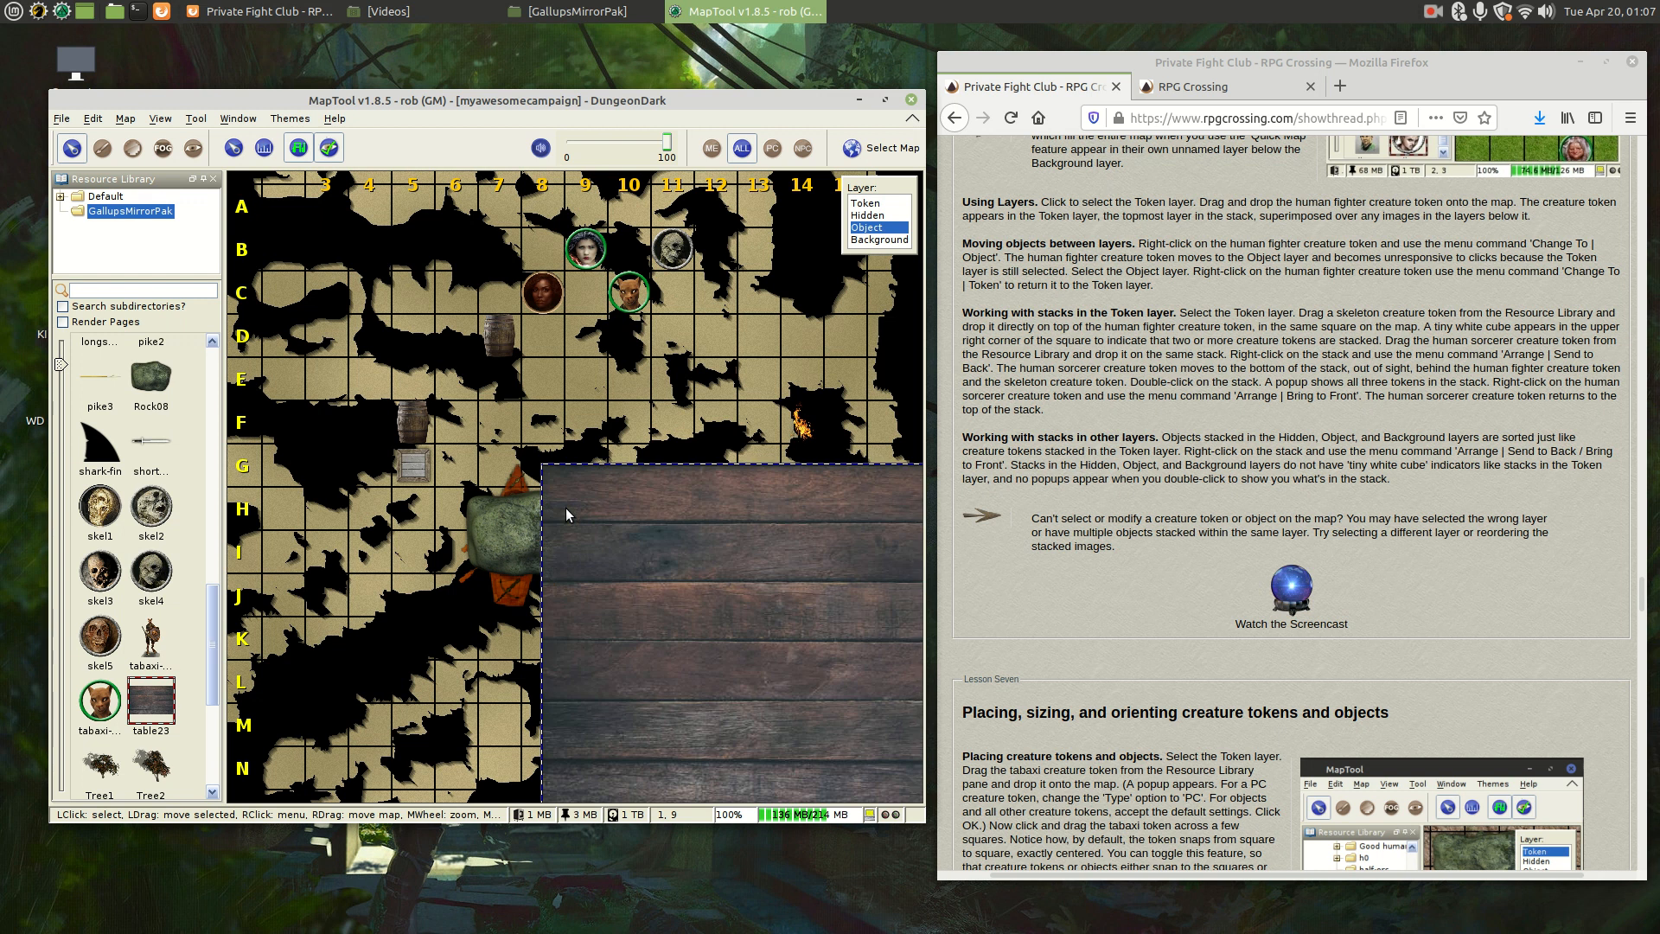
{"action": "left_click_drag", "start_coordinate": [687, 552], "coordinate": [174, 225]}
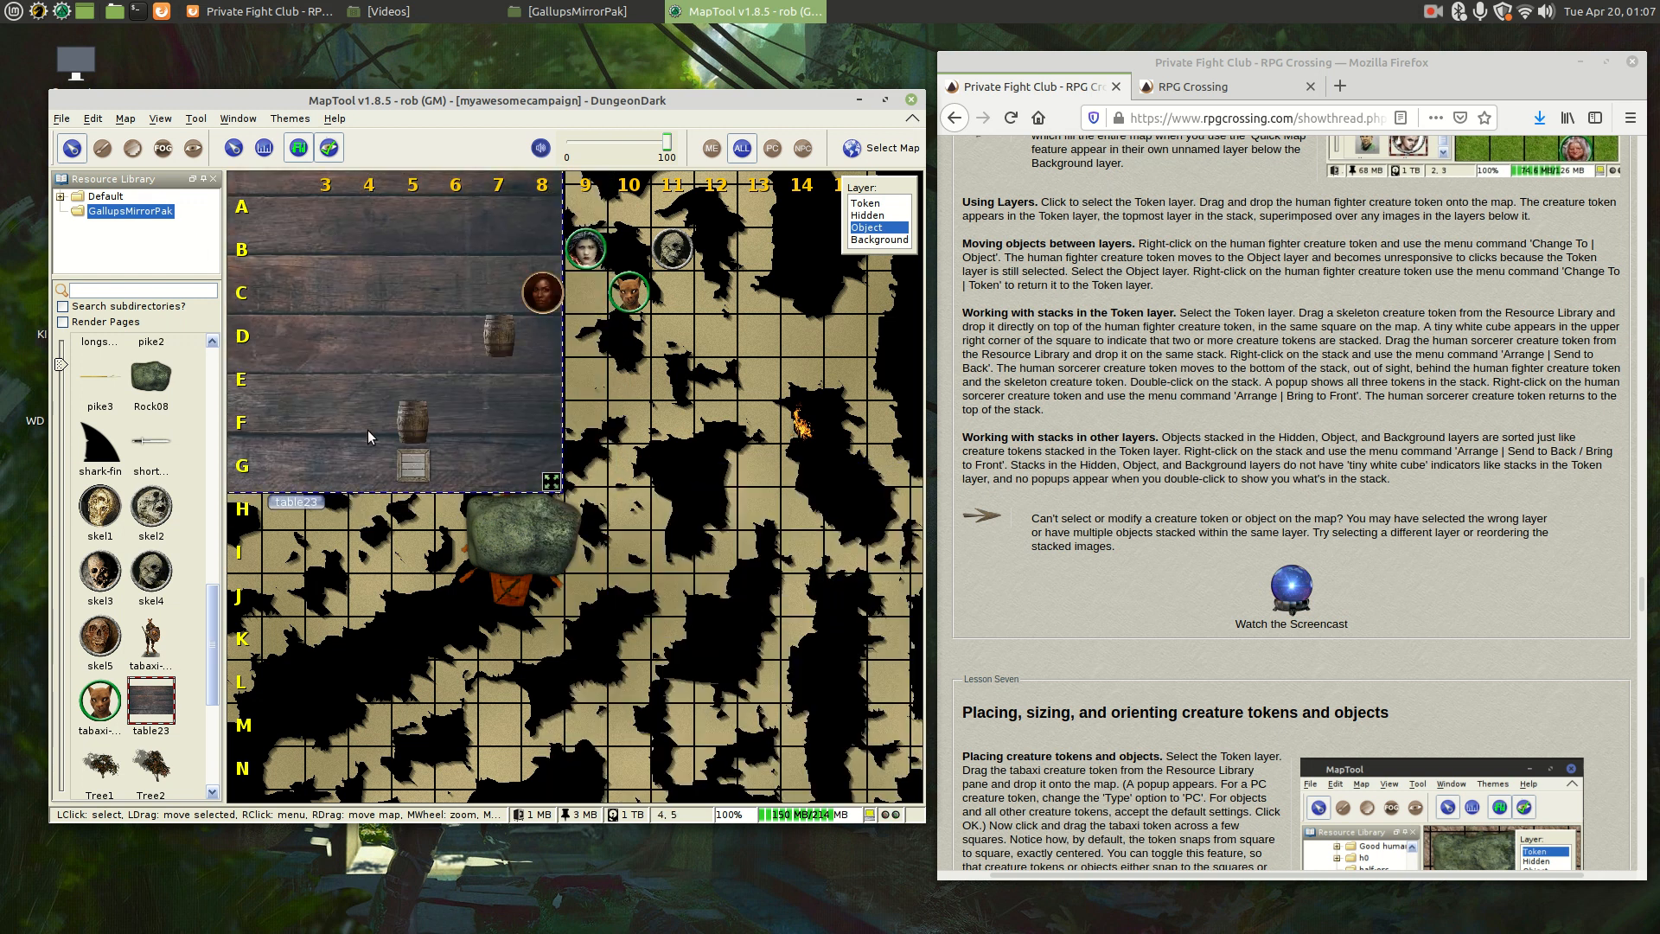
{"action": "left_click_drag", "start_coordinate": [551, 482], "coordinate": [733, 589]}
{"action": "left_click_drag", "start_coordinate": [794, 681], "coordinate": [562, 510]}
{"action": "left_click", "coordinate": [699, 444]}
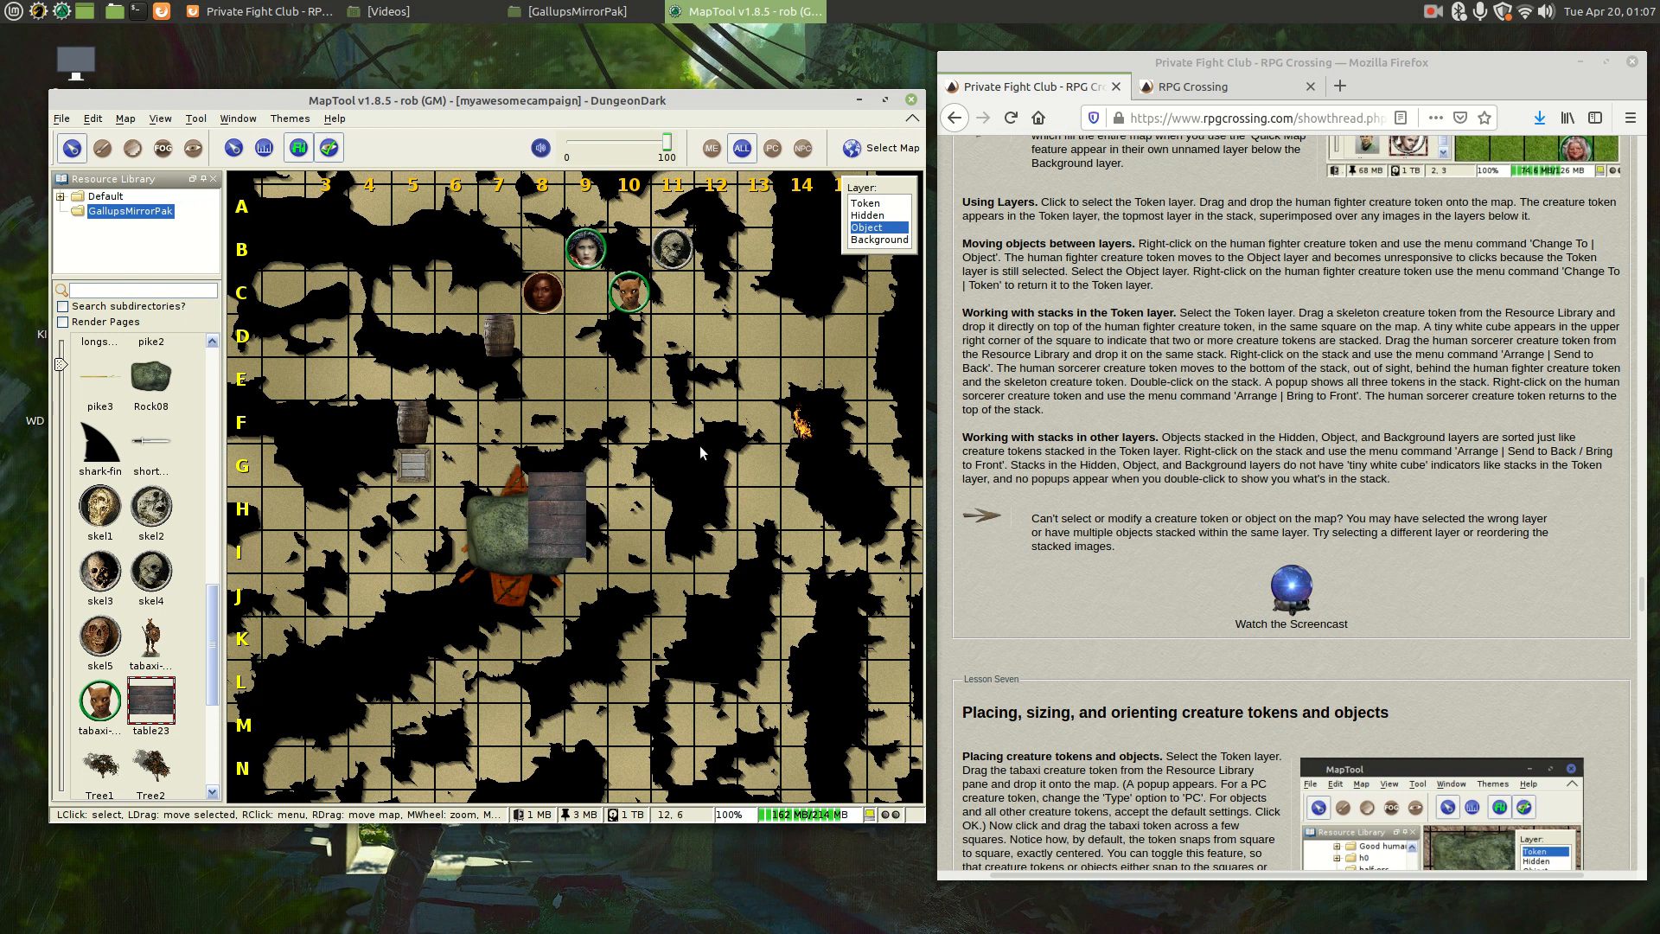
Step: Send the table to the back of the object stack and move the rock down to rows I and J
{"action": "right_click", "coordinate": [552, 517]}
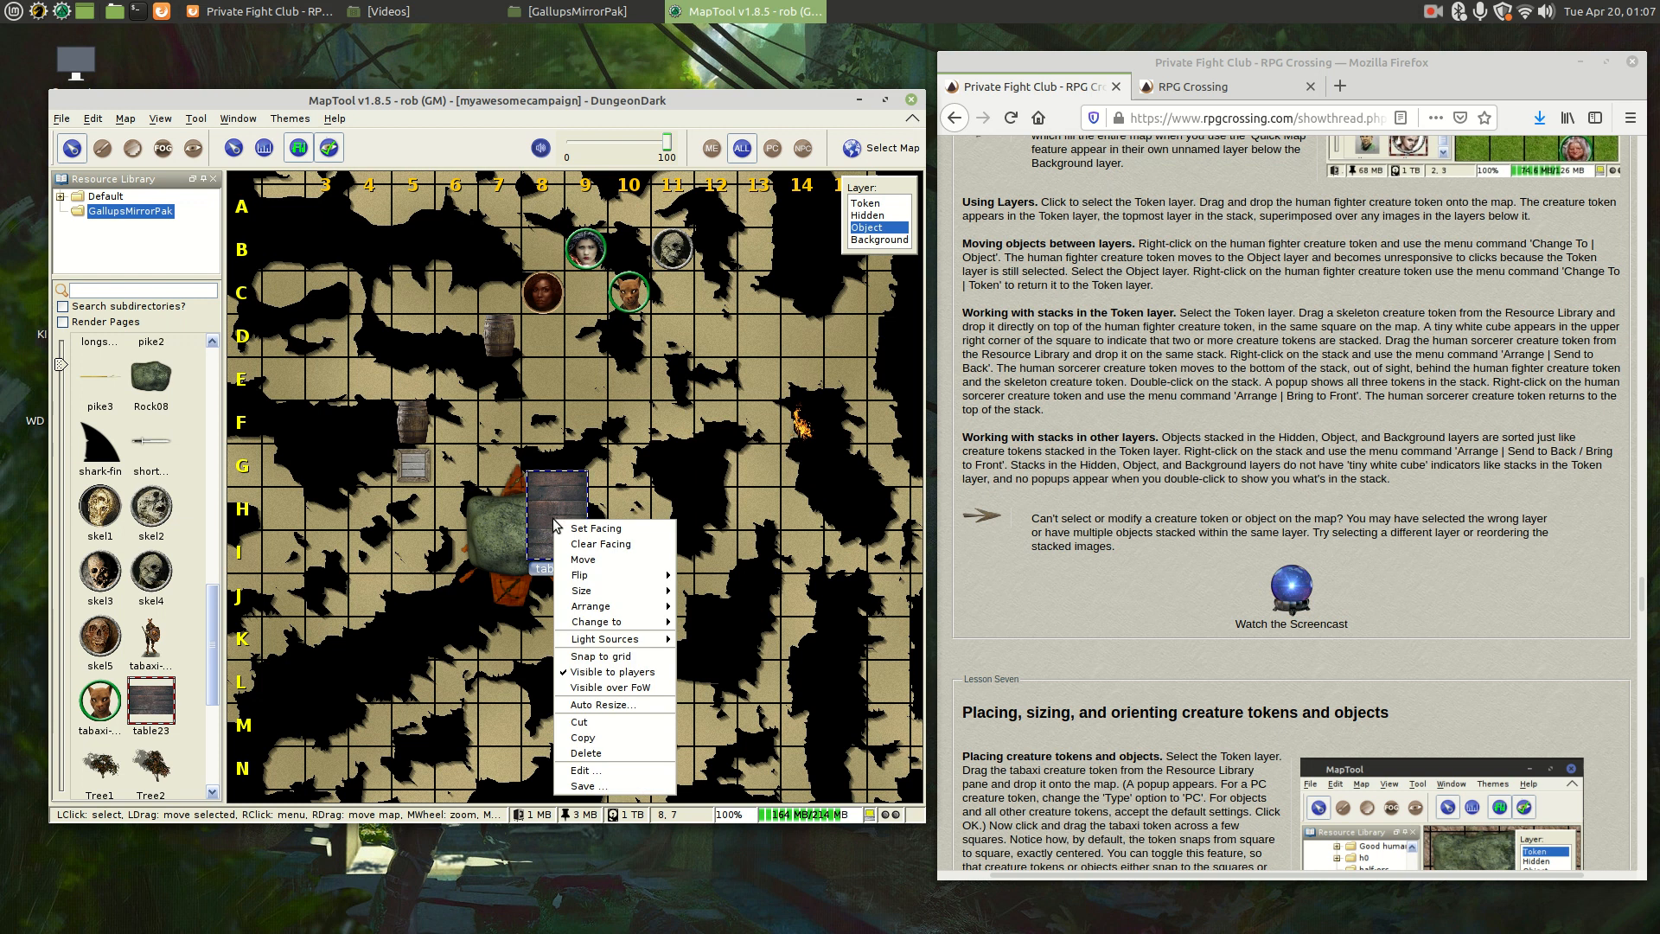
{"action": "mouse_move", "coordinate": [622, 611]}
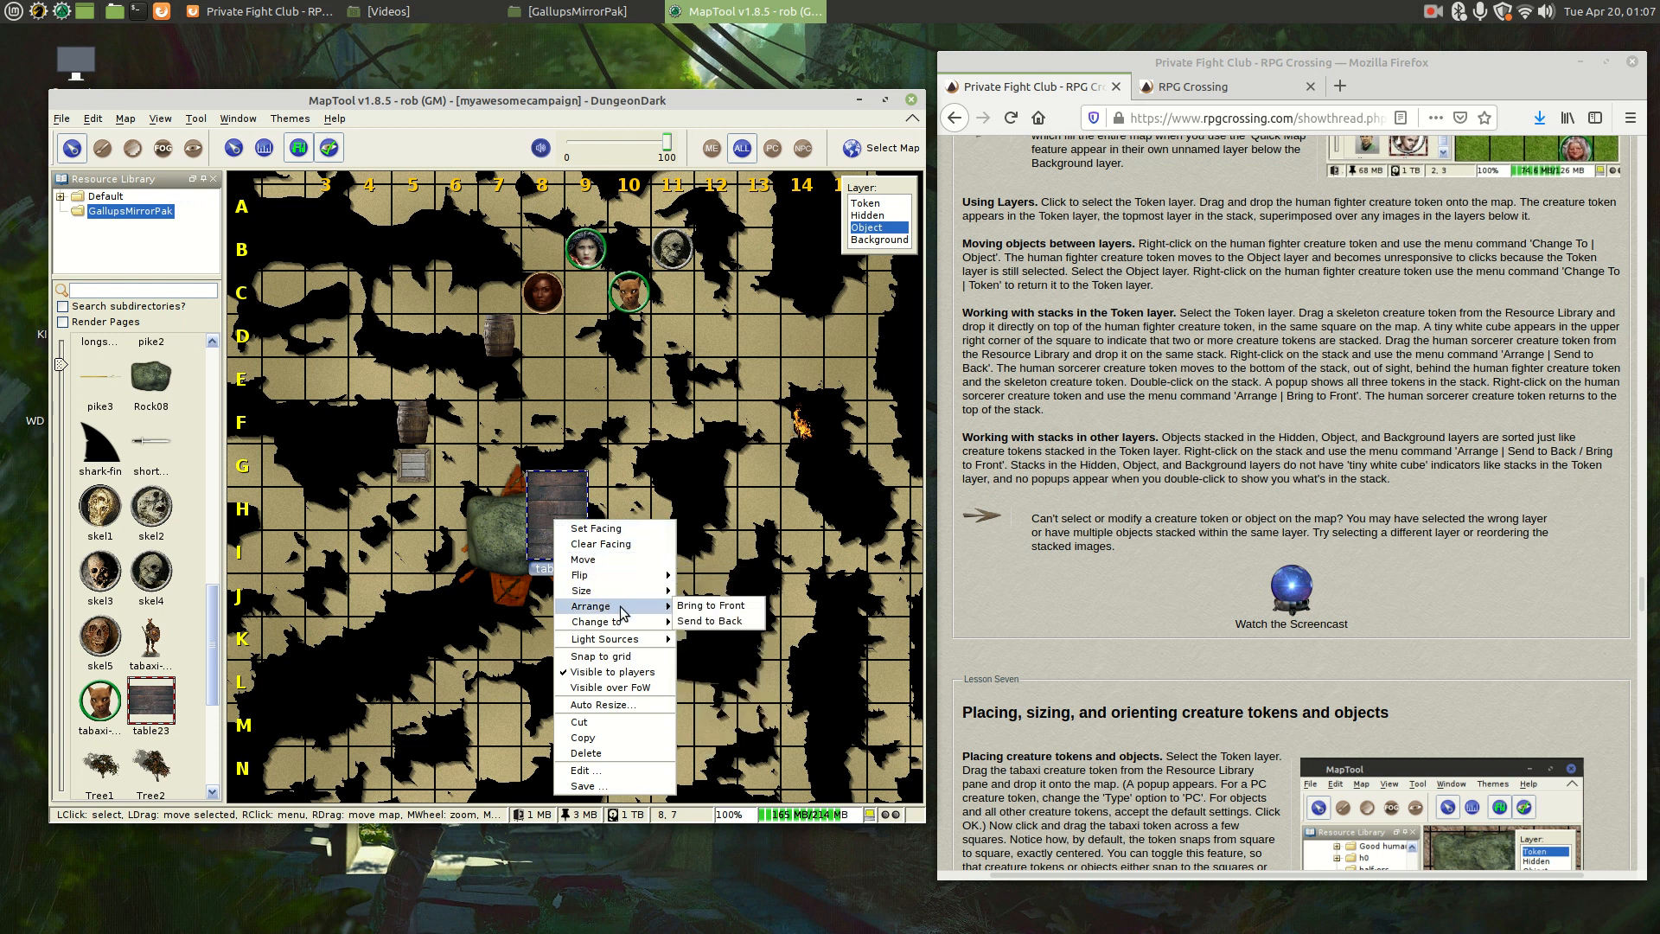
{"action": "left_click", "coordinate": [707, 620]}
{"action": "left_click_drag", "start_coordinate": [595, 500], "coordinate": [622, 529]}
Step: Bring the boat to the front of the object stack and move it over the centre of the rock
{"action": "left_click", "coordinate": [563, 495]}
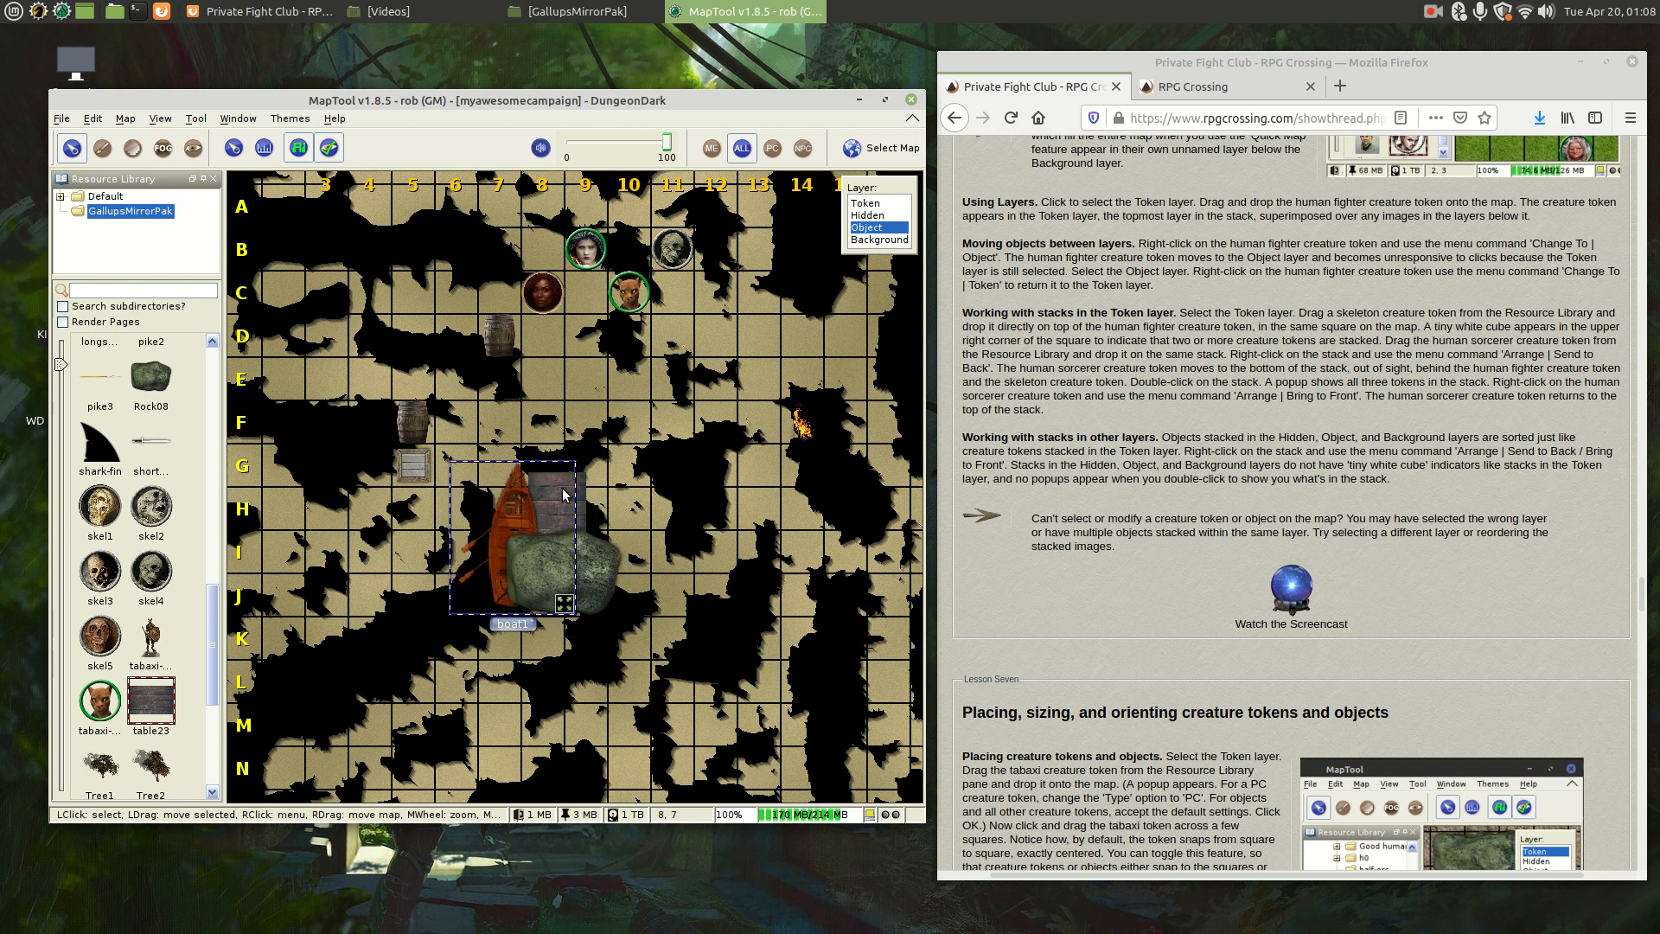
{"action": "right_click", "coordinate": [515, 514]}
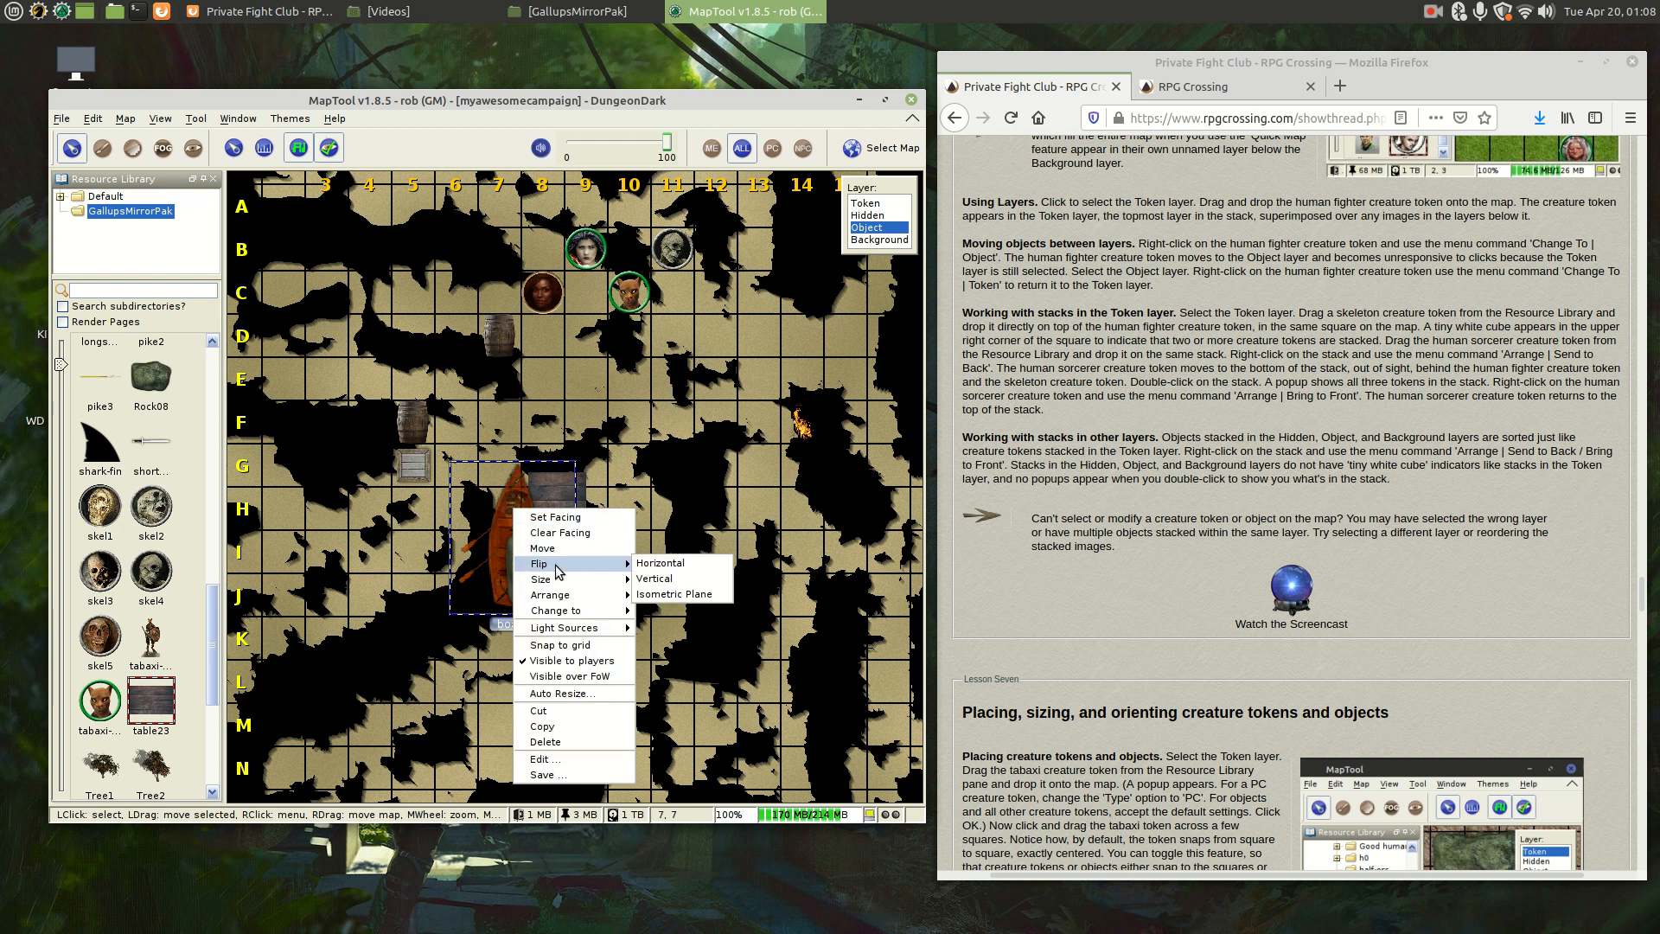
{"action": "mouse_move", "coordinate": [593, 587]}
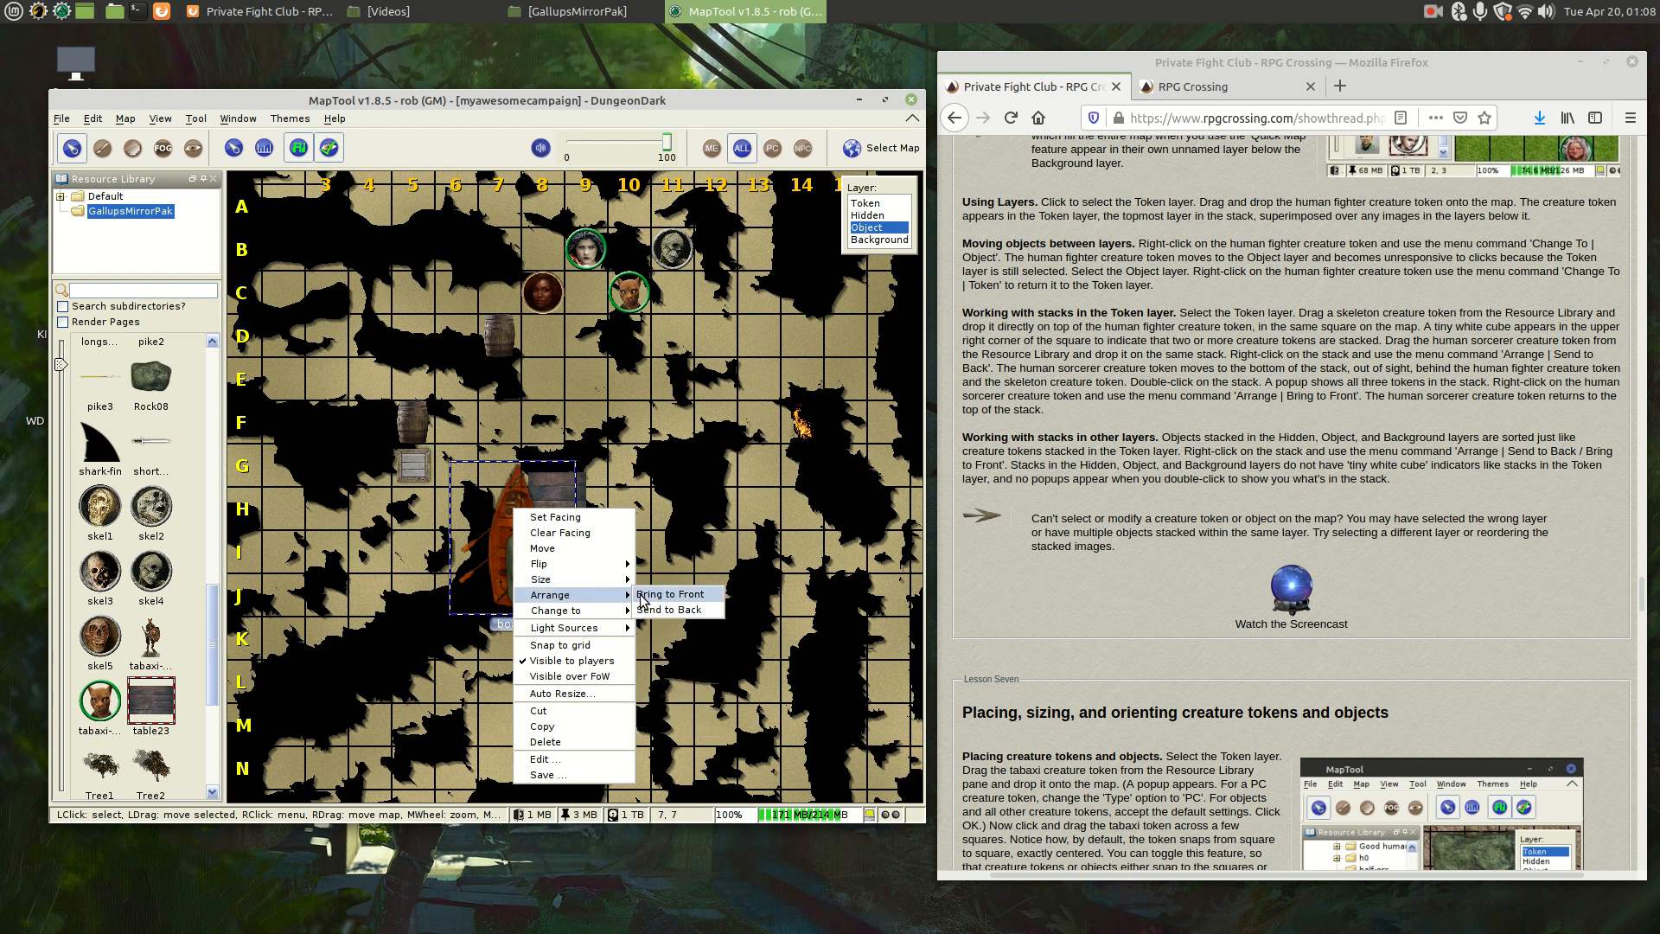
{"action": "left_click", "coordinate": [667, 597]}
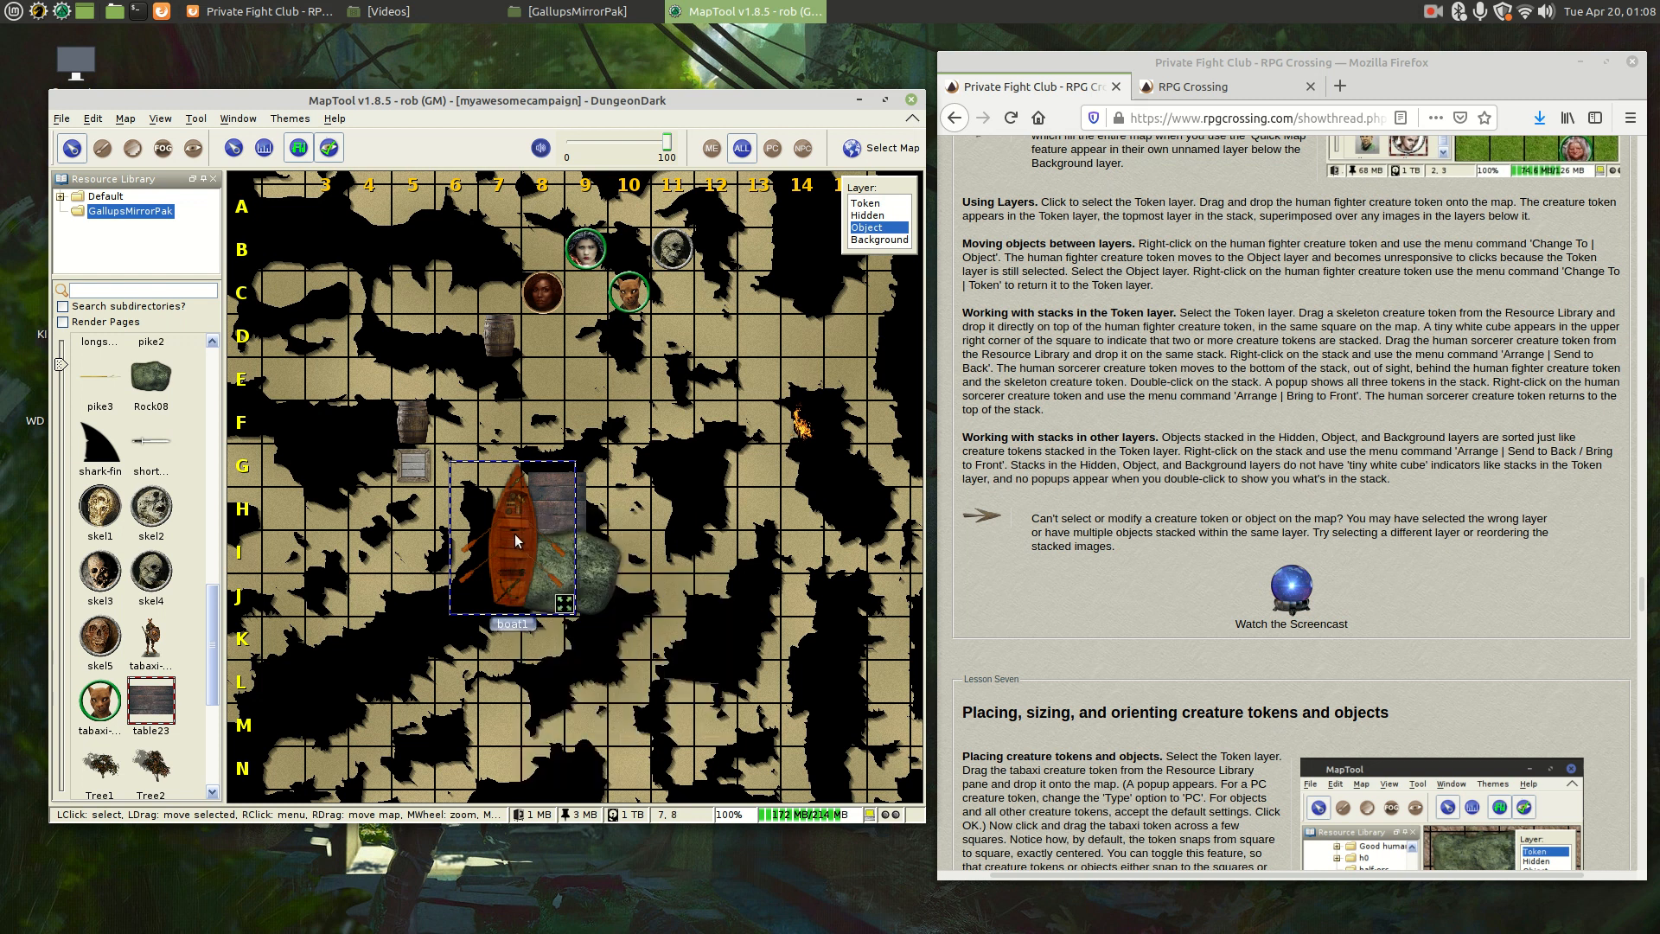
{"action": "left_click_drag", "start_coordinate": [514, 532], "coordinate": [567, 555]}
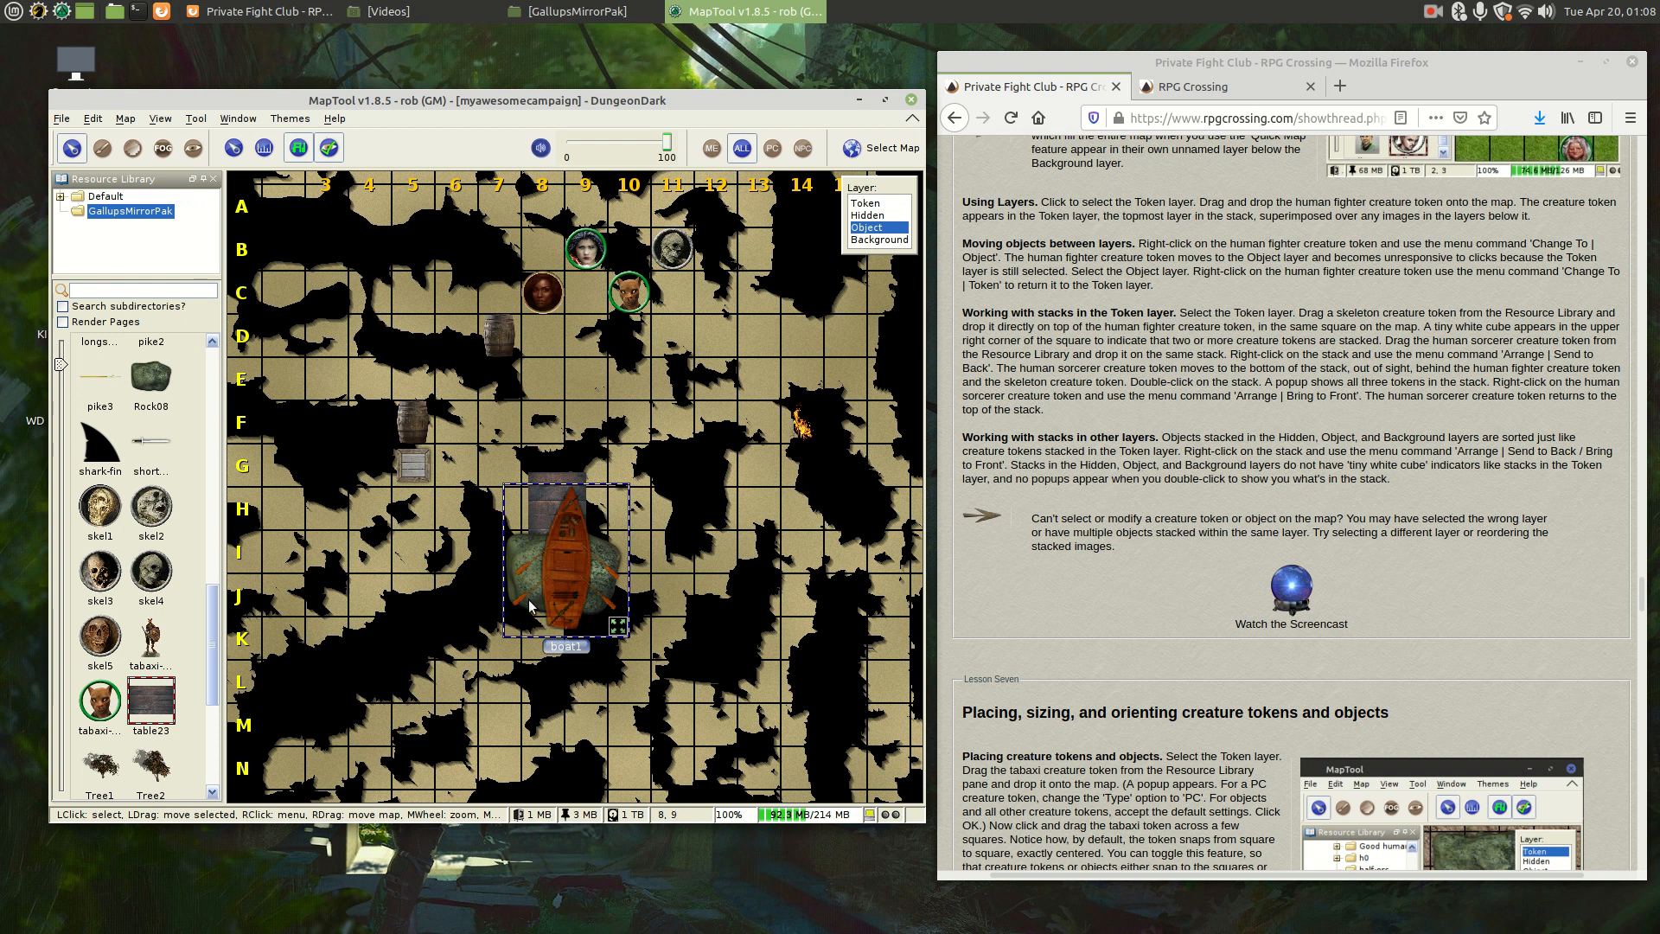
{"action": "left_click", "coordinate": [493, 596]}
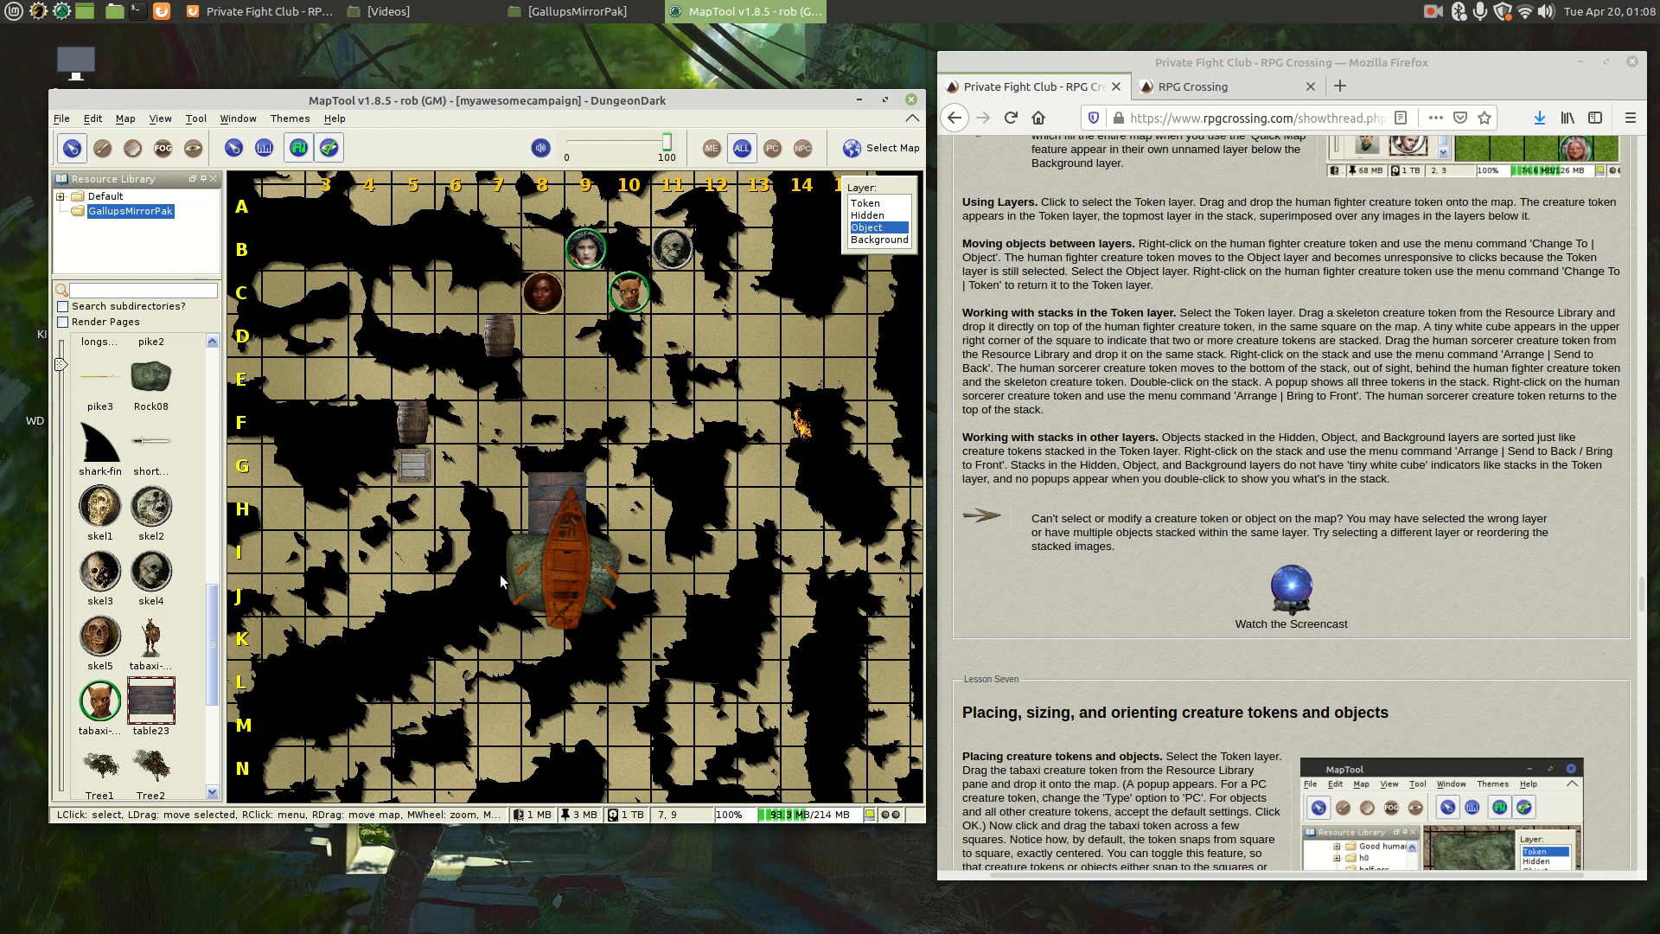
Step: Send the rock to the back of the stack beneath the table, and move the boat clear to around F11
{"action": "left_click_drag", "start_coordinate": [560, 563], "coordinate": [522, 550]}
{"action": "left_click", "coordinate": [605, 568]}
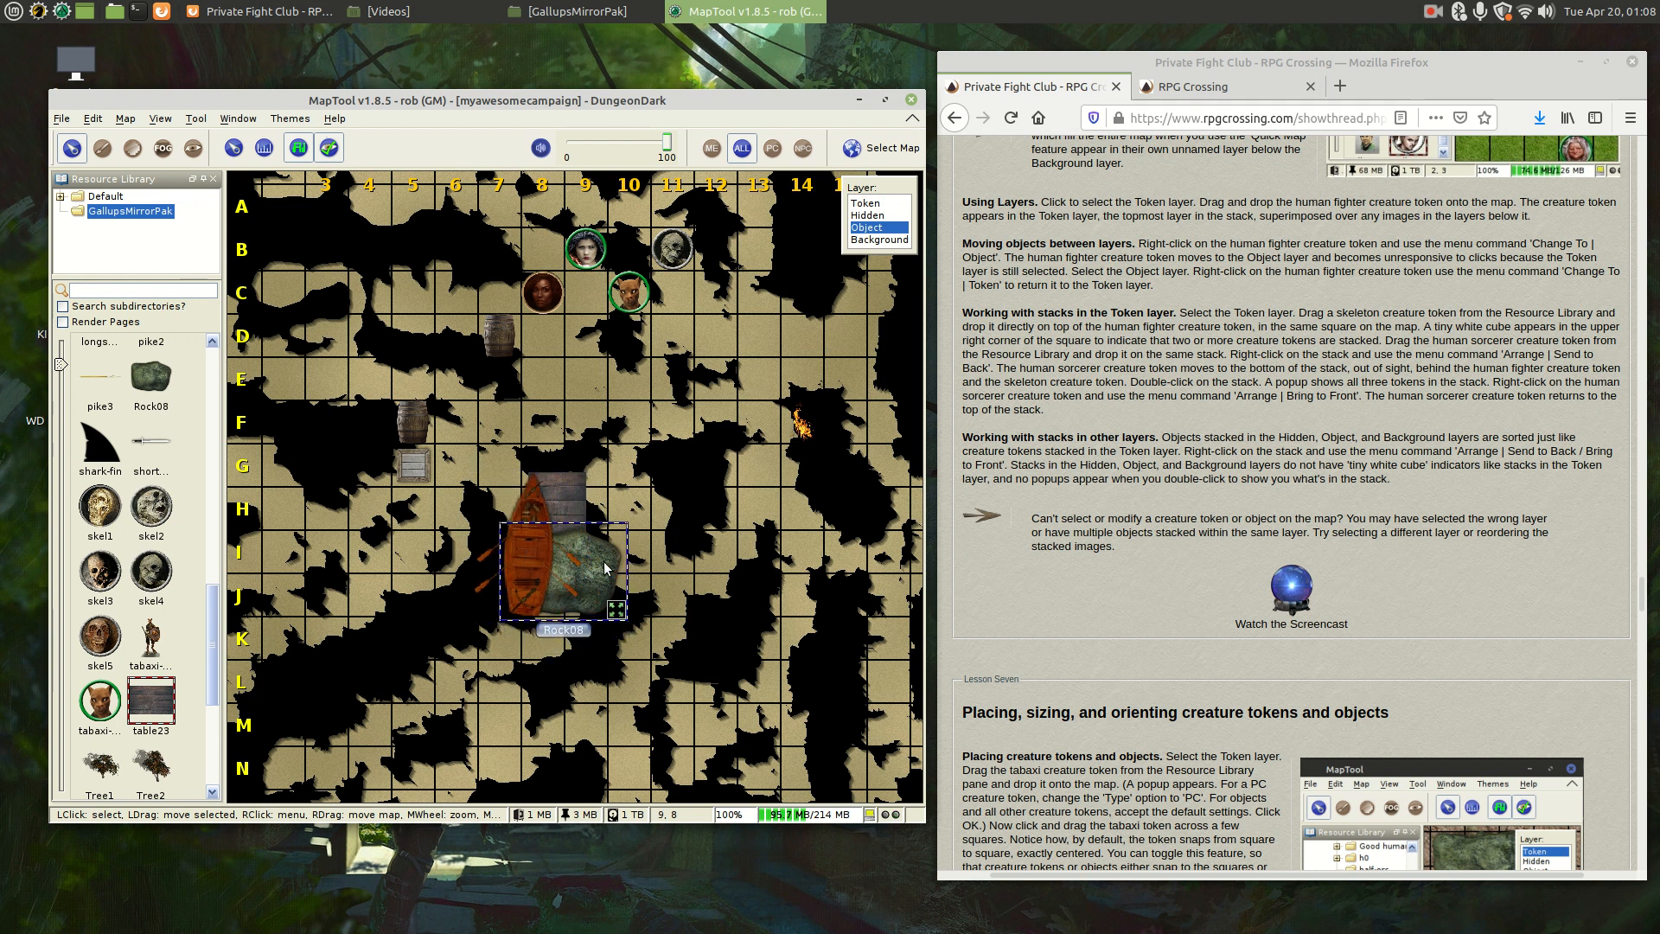
{"action": "right_click", "coordinate": [605, 568]}
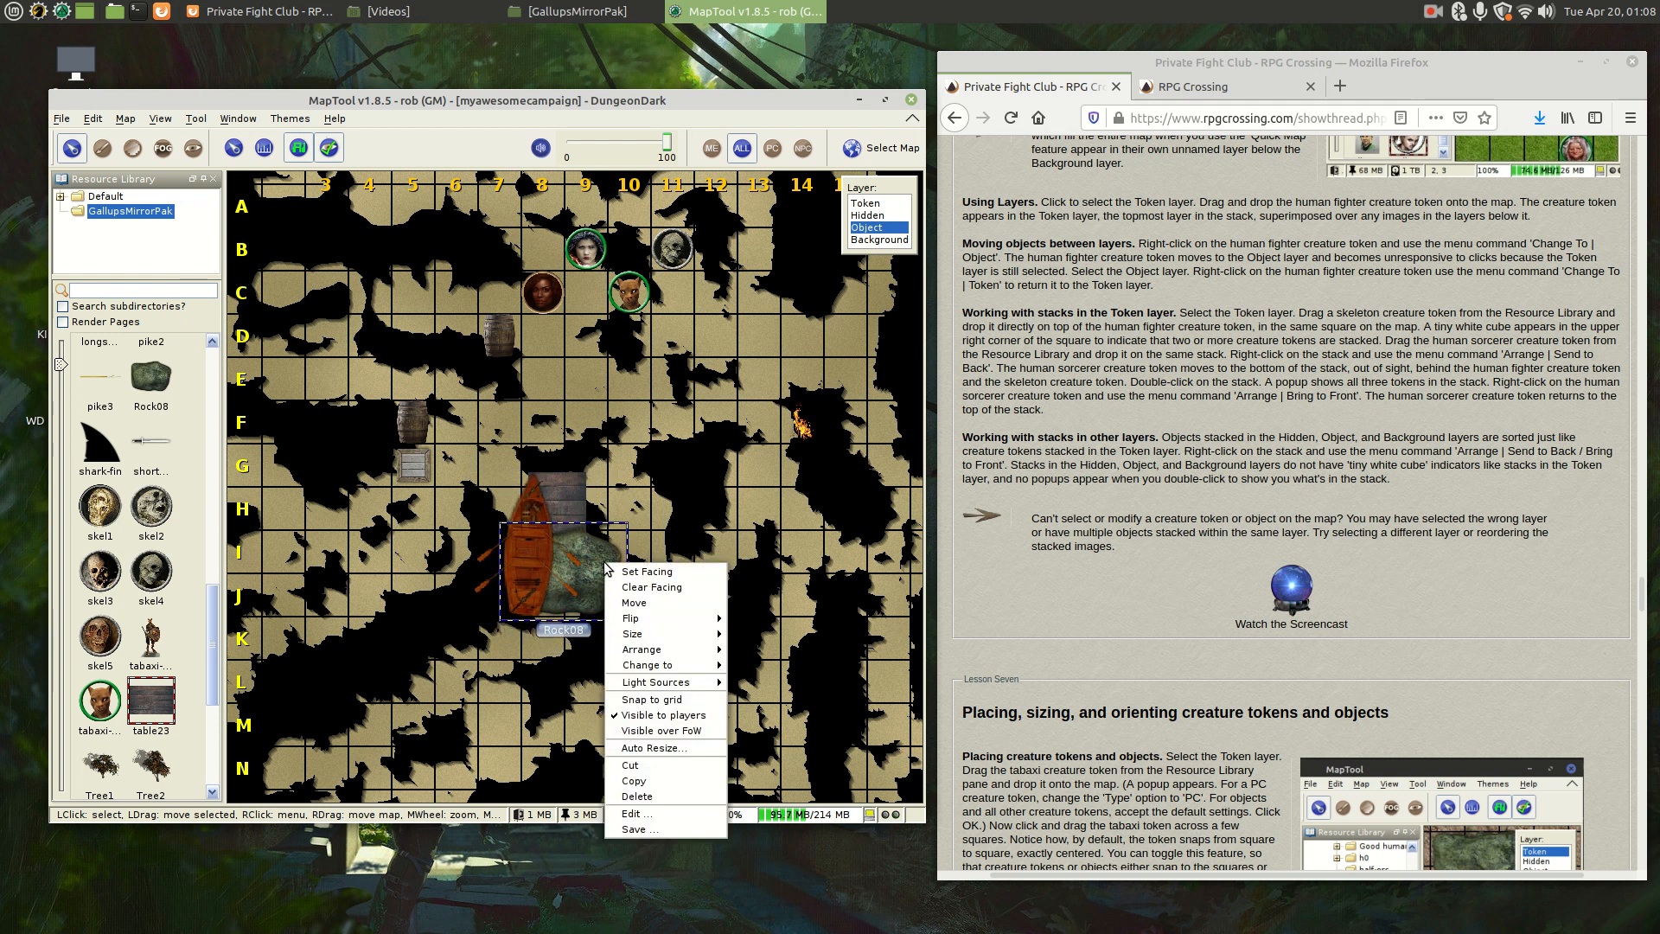
{"action": "mouse_move", "coordinate": [677, 650]}
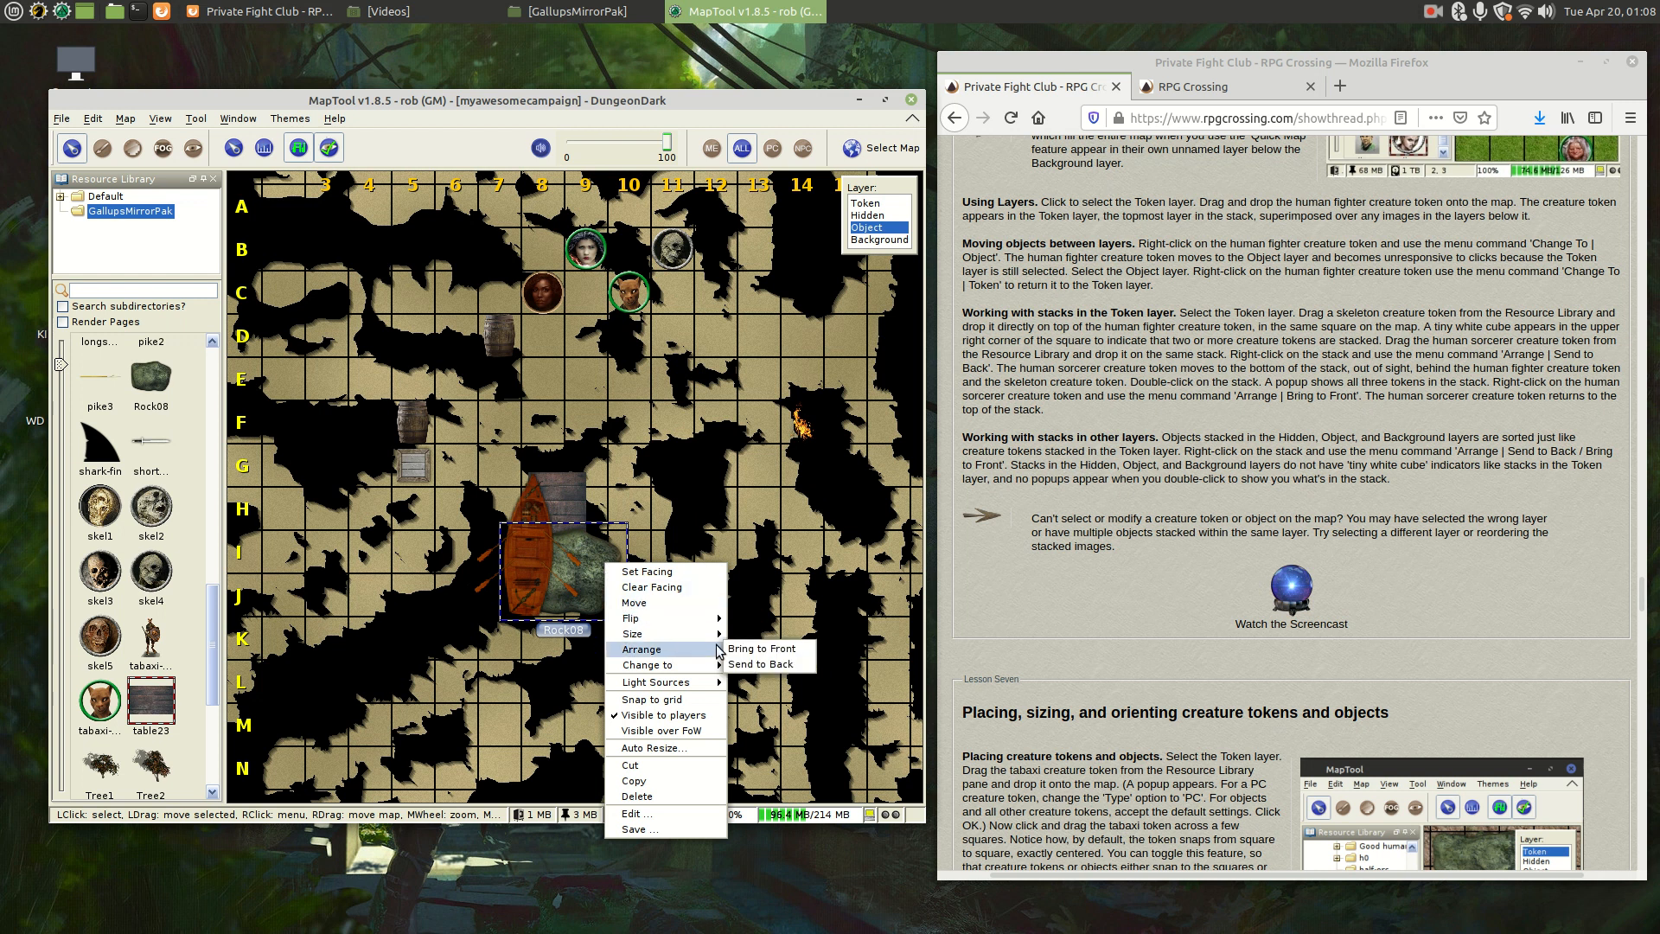
{"action": "left_click", "coordinate": [767, 664]}
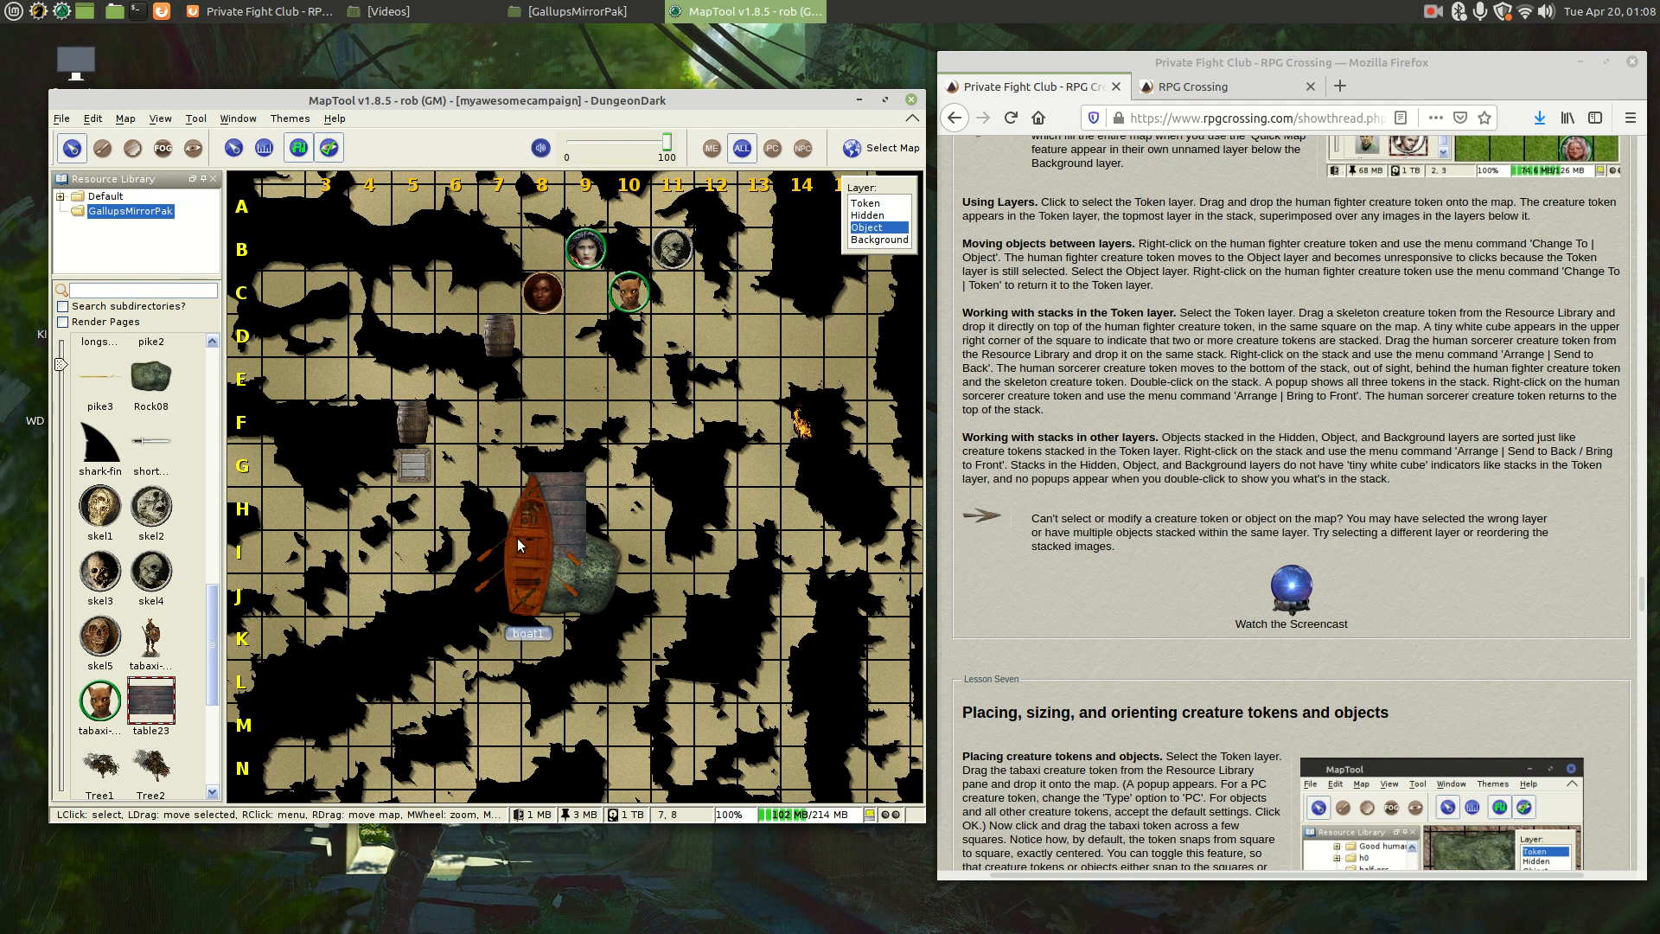
{"action": "left_click_drag", "start_coordinate": [517, 538], "coordinate": [657, 405]}
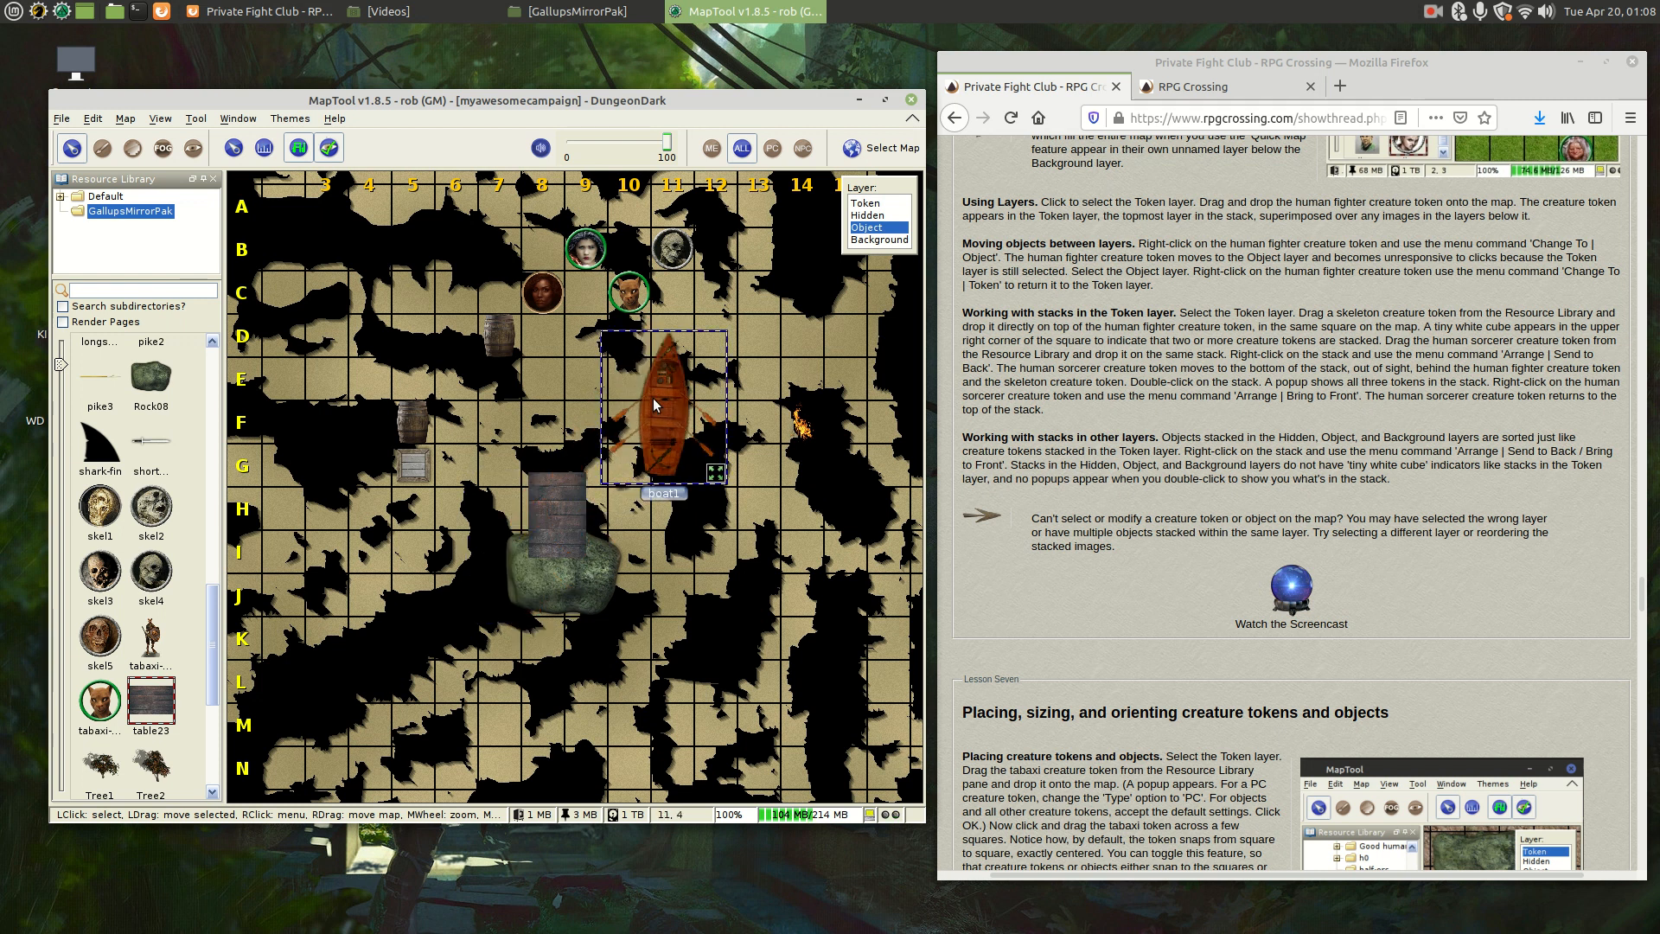
{"action": "left_click", "coordinate": [764, 339]}
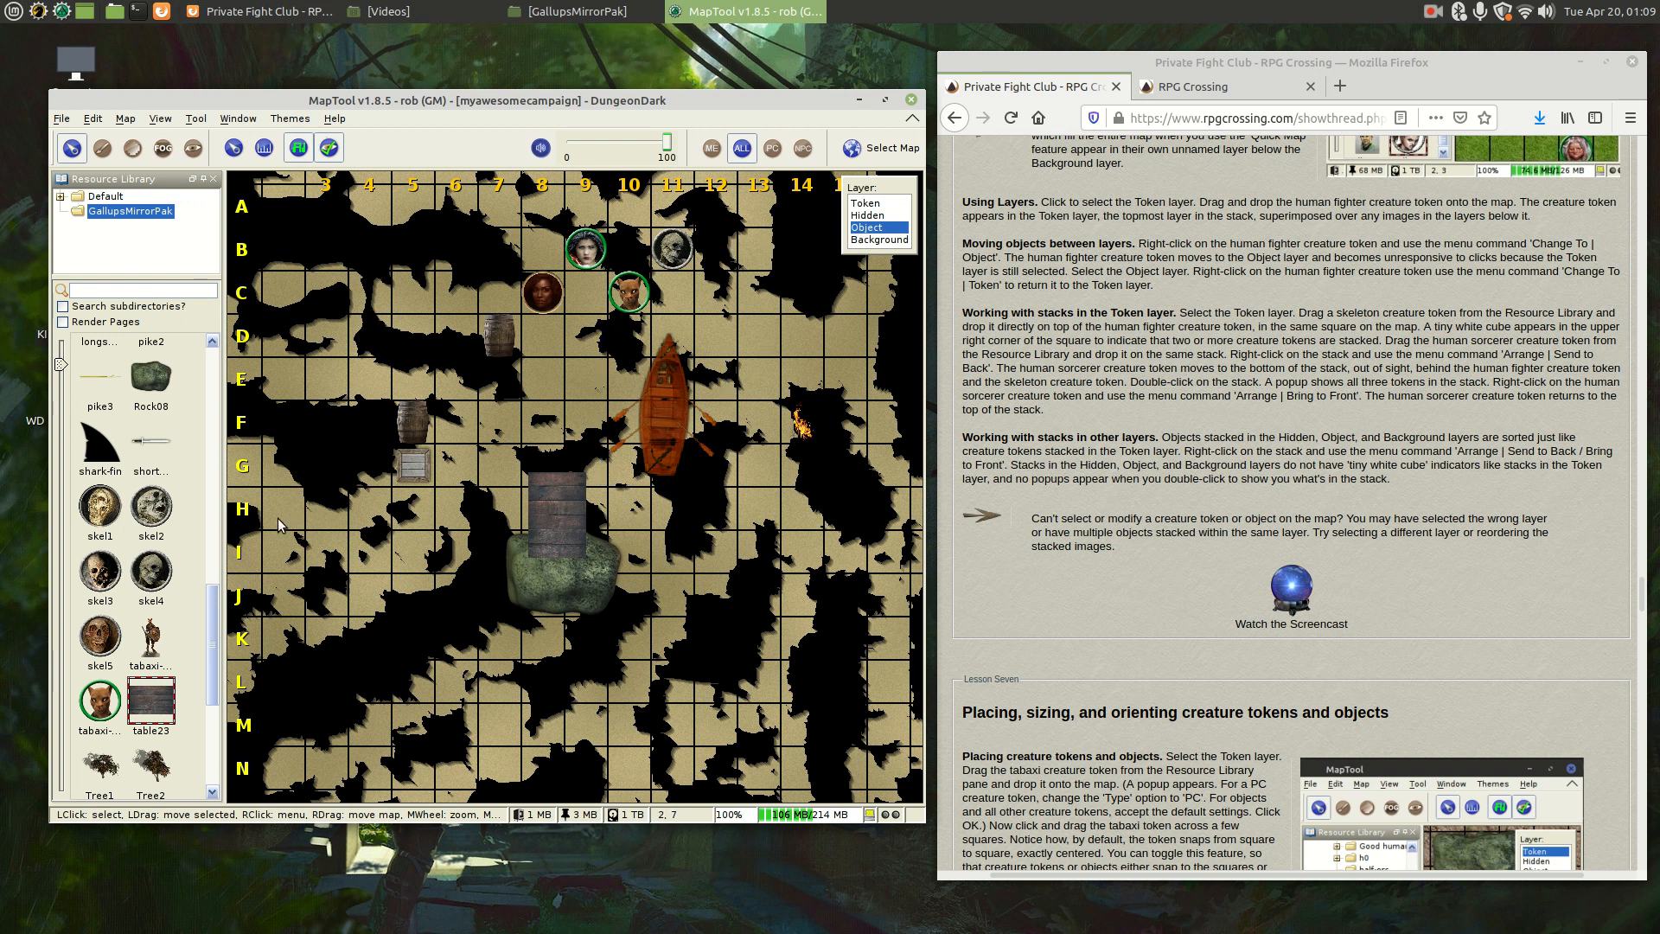
Step: Add the skel2 image to the Object layer near D5 and shrink it to about 1.5 squares across
{"action": "left_click_drag", "start_coordinate": [151, 510], "coordinate": [470, 219]}
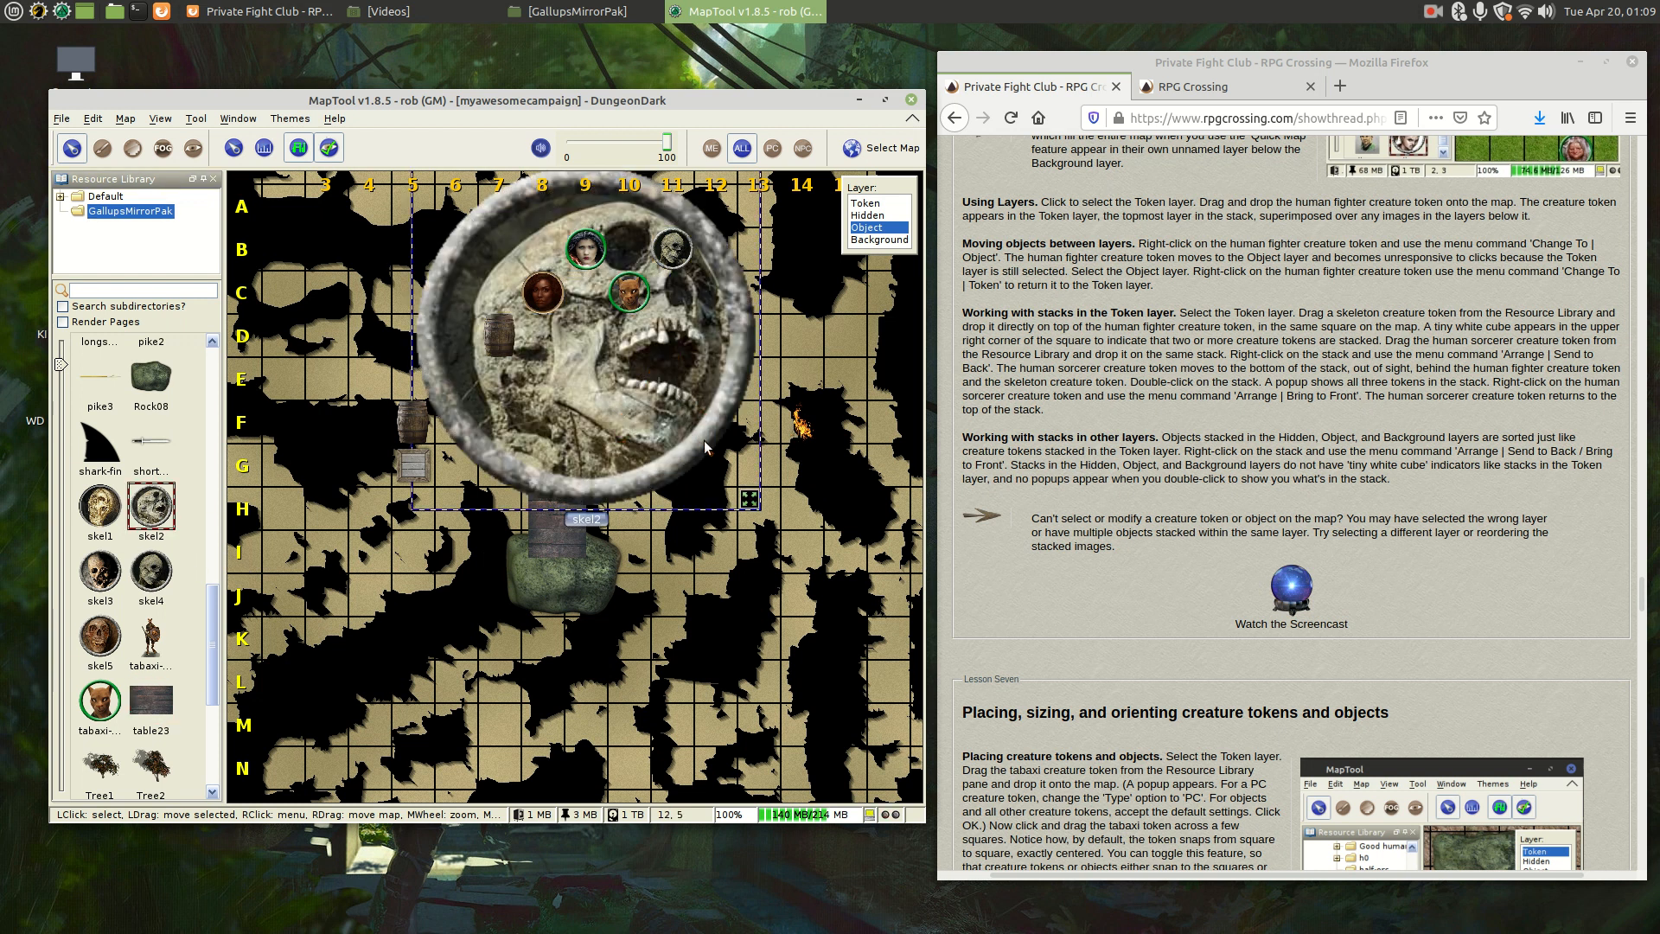
{"action": "left_click_drag", "start_coordinate": [751, 505], "coordinate": [402, 346]}
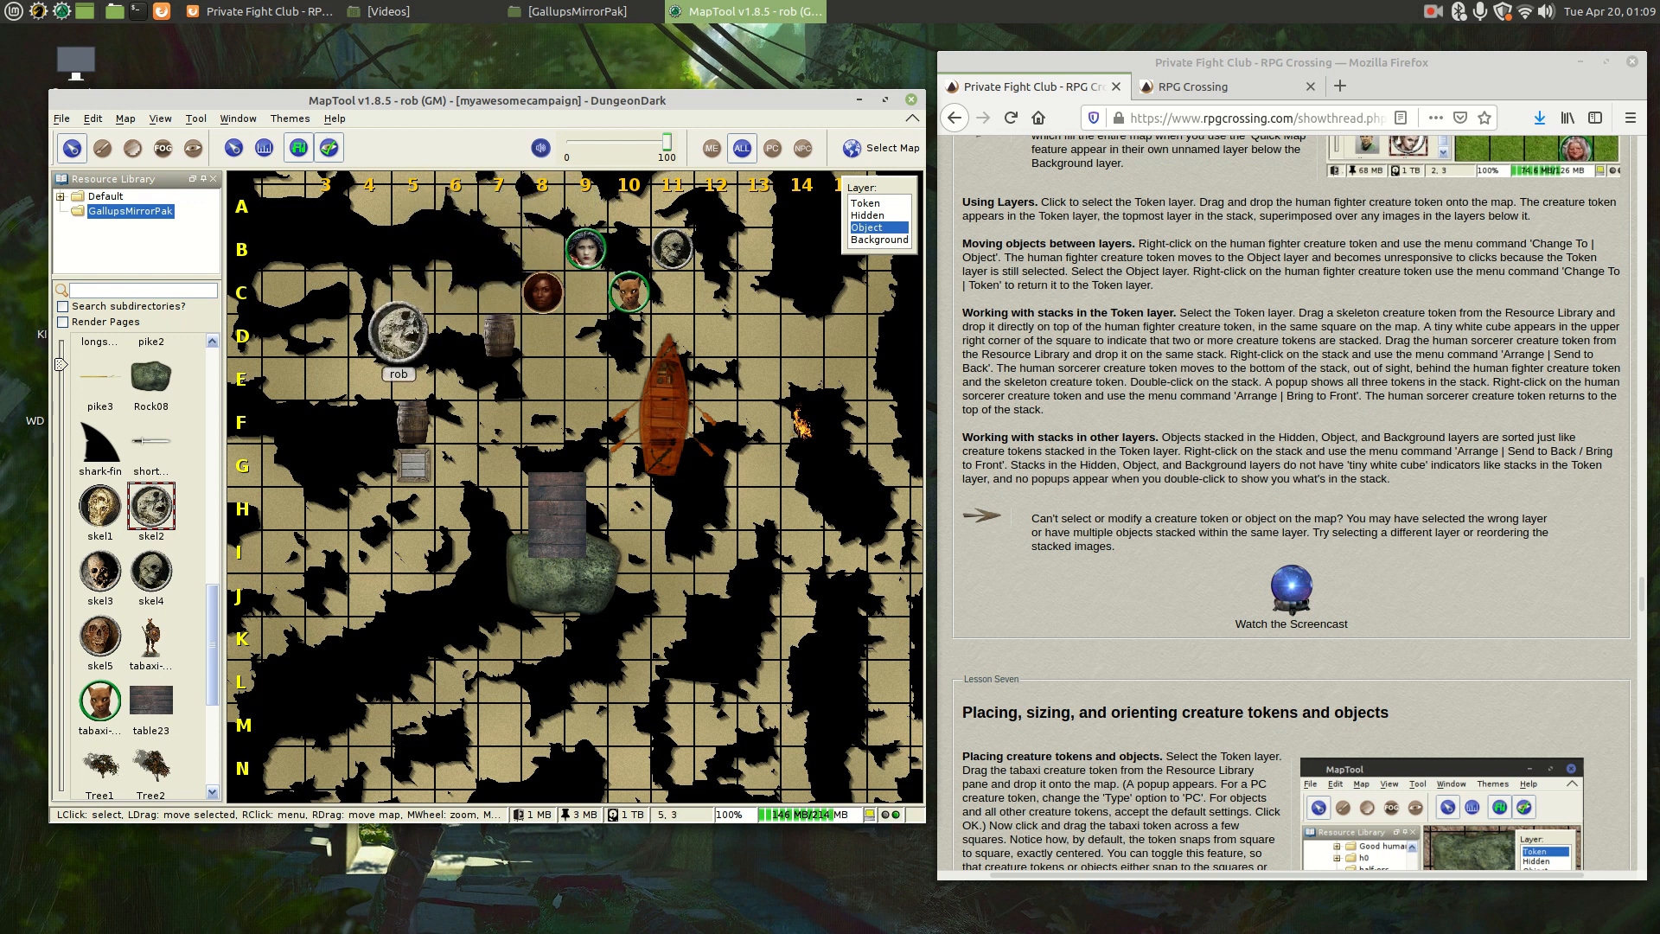
Step: Compare access to the skel2 image from the Token and Object layers, selecting and deselecting it on the Object layer
{"action": "left_click", "coordinate": [884, 206]}
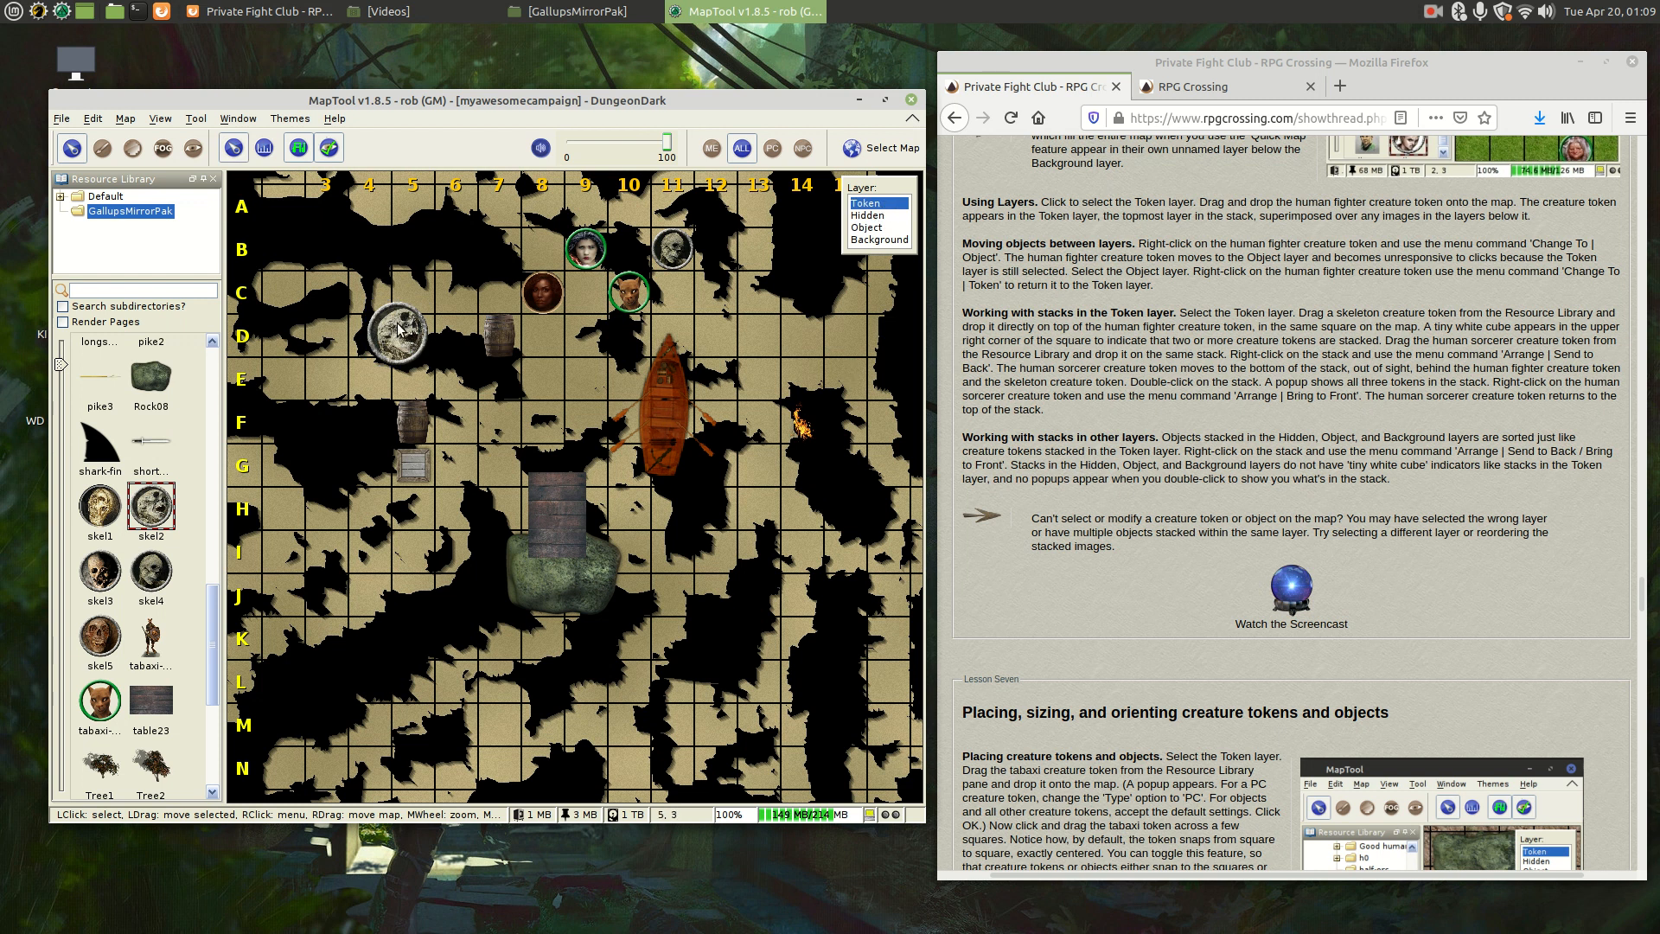
{"action": "left_click", "coordinate": [878, 228]}
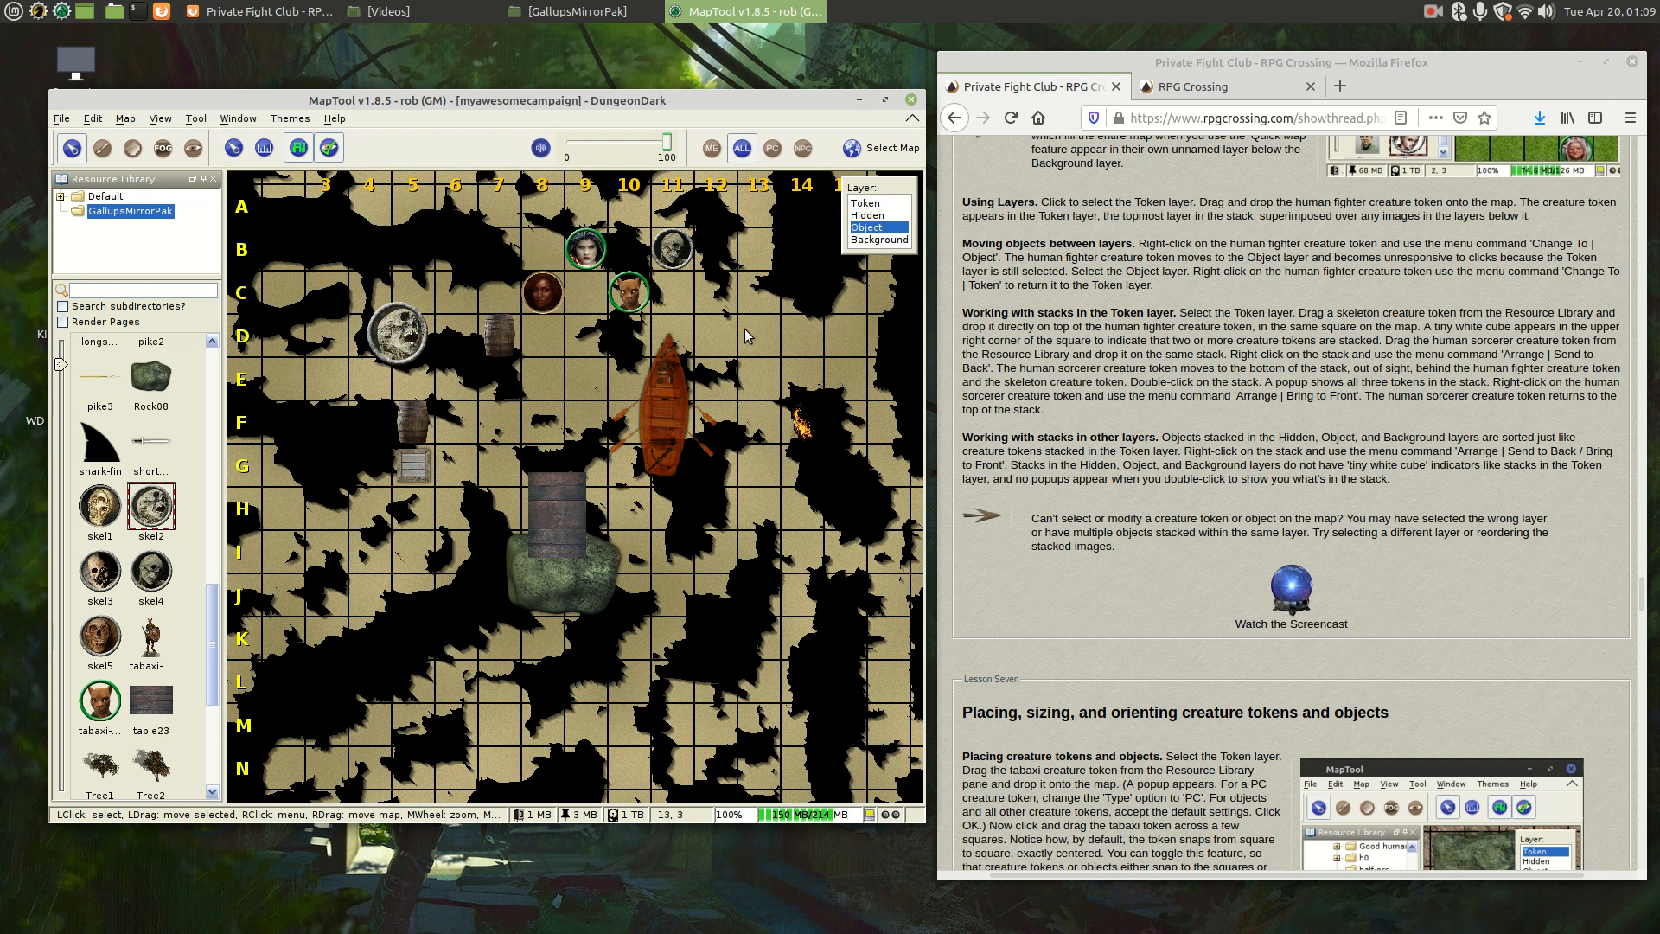
{"action": "left_click", "coordinate": [400, 332]}
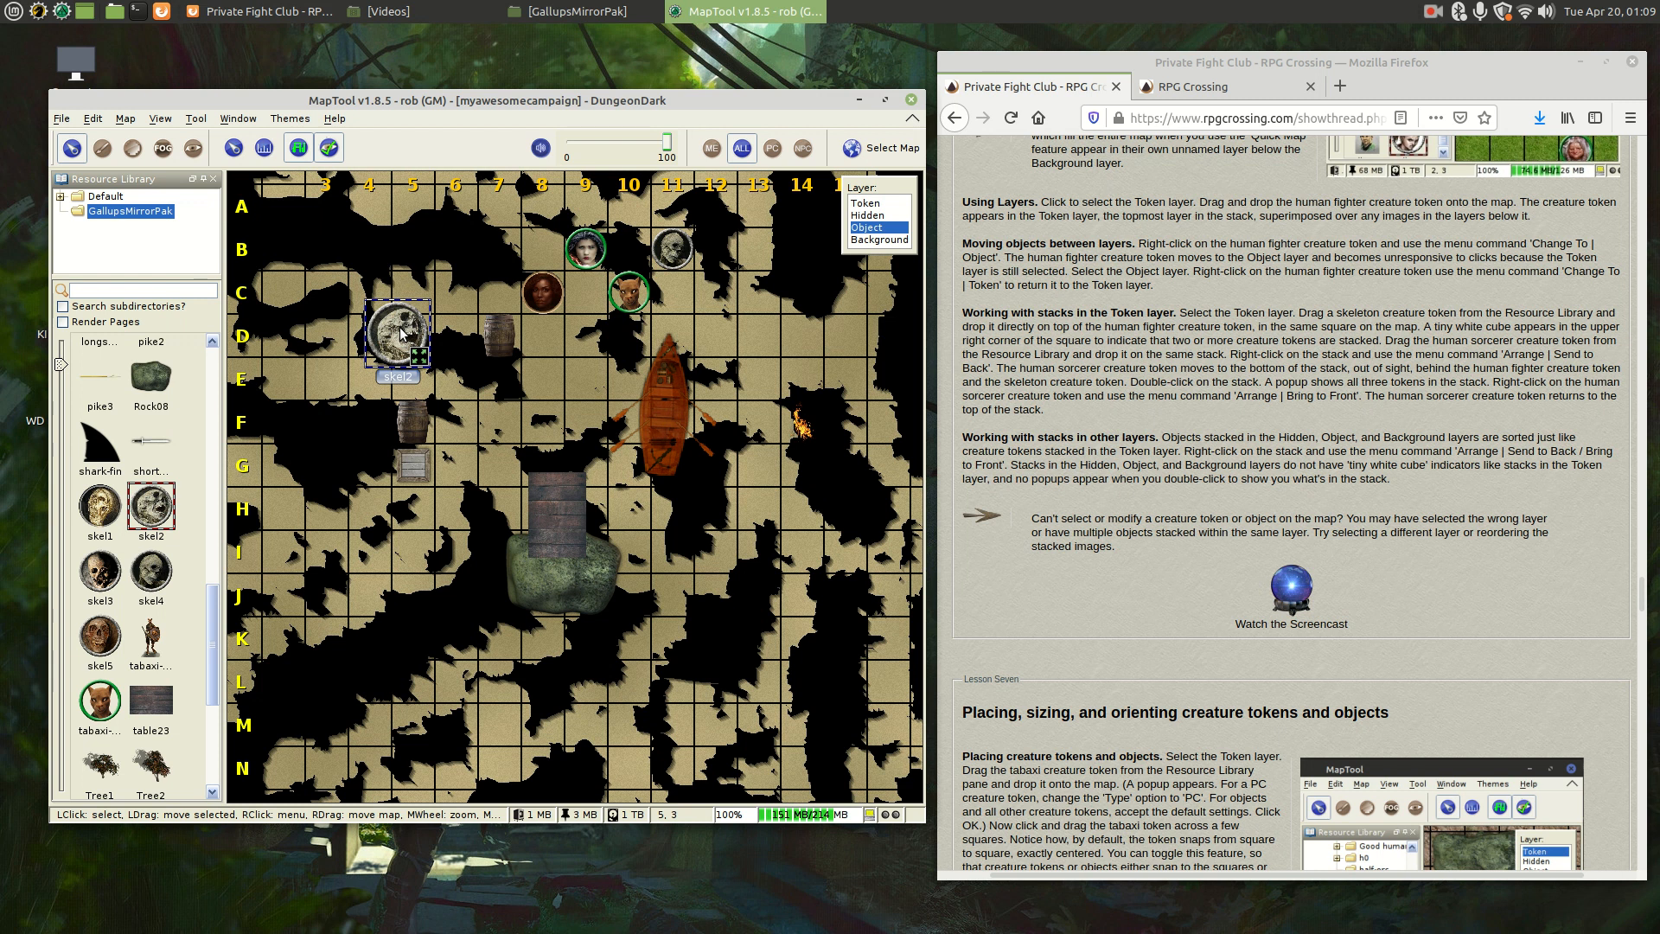
{"action": "left_click", "coordinate": [565, 346]}
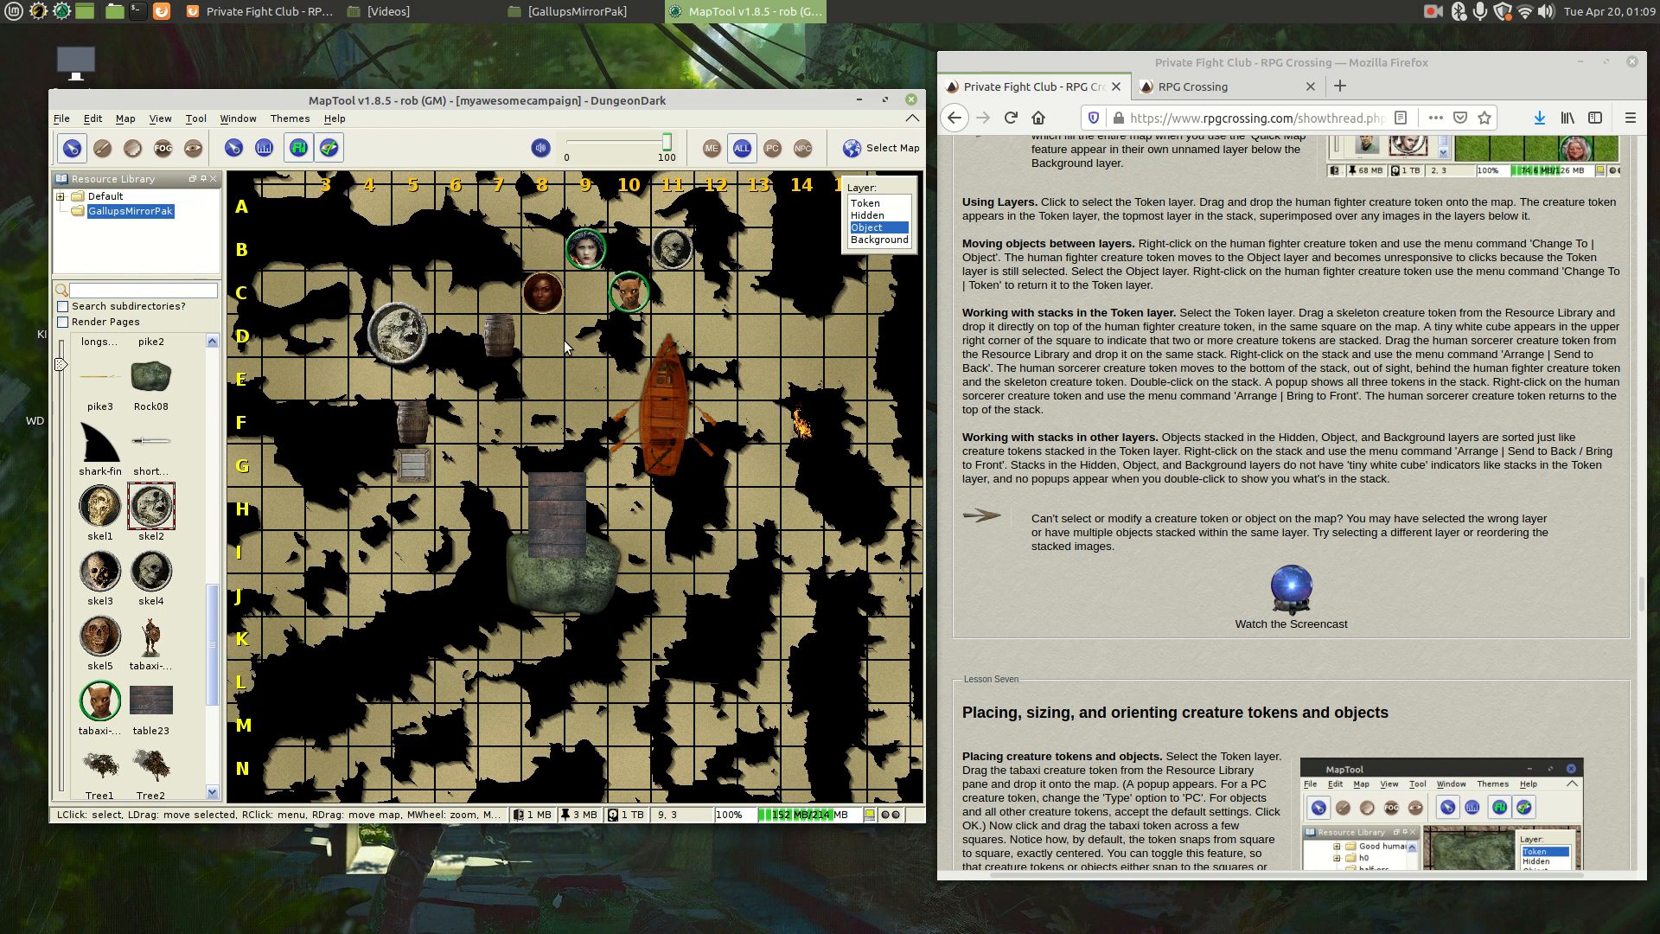